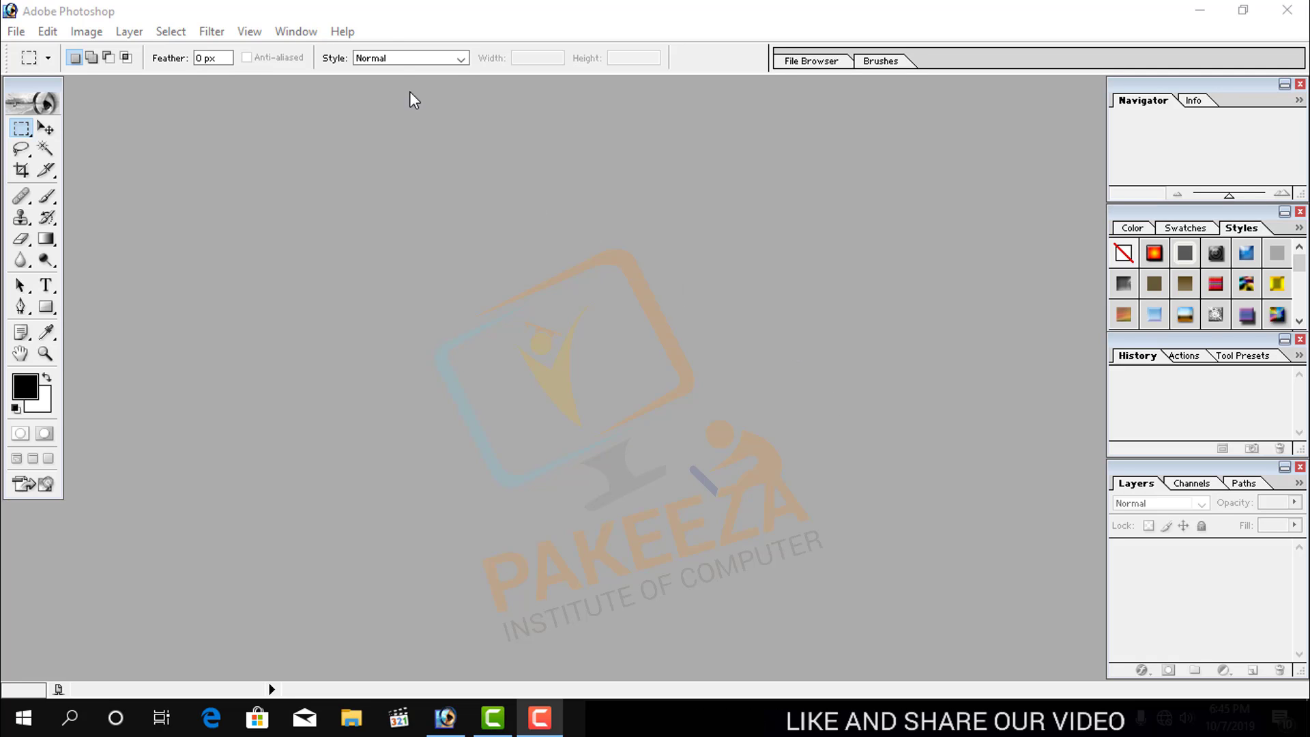
- Bring Photoshop to the front and rearrange the Layers palette by its dock
left_click(380, 18)
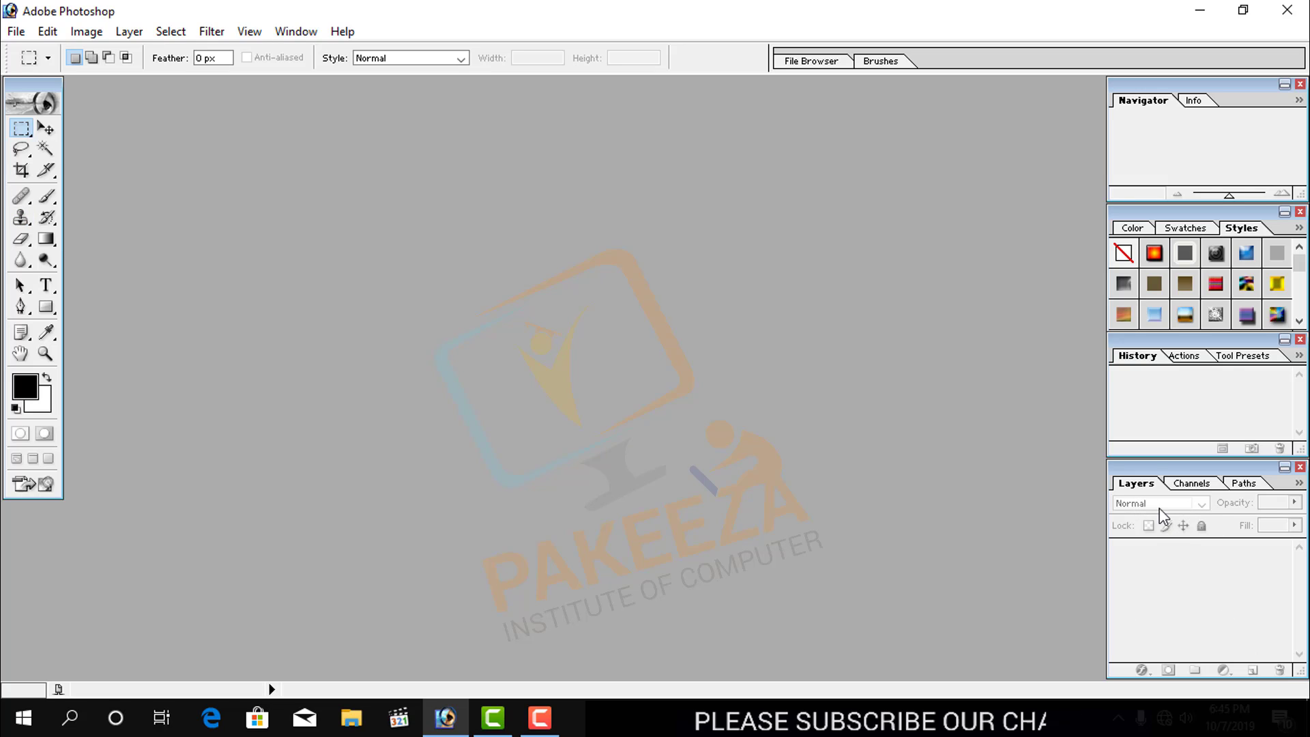
left_click_drag(1157, 464, 1145, 466)
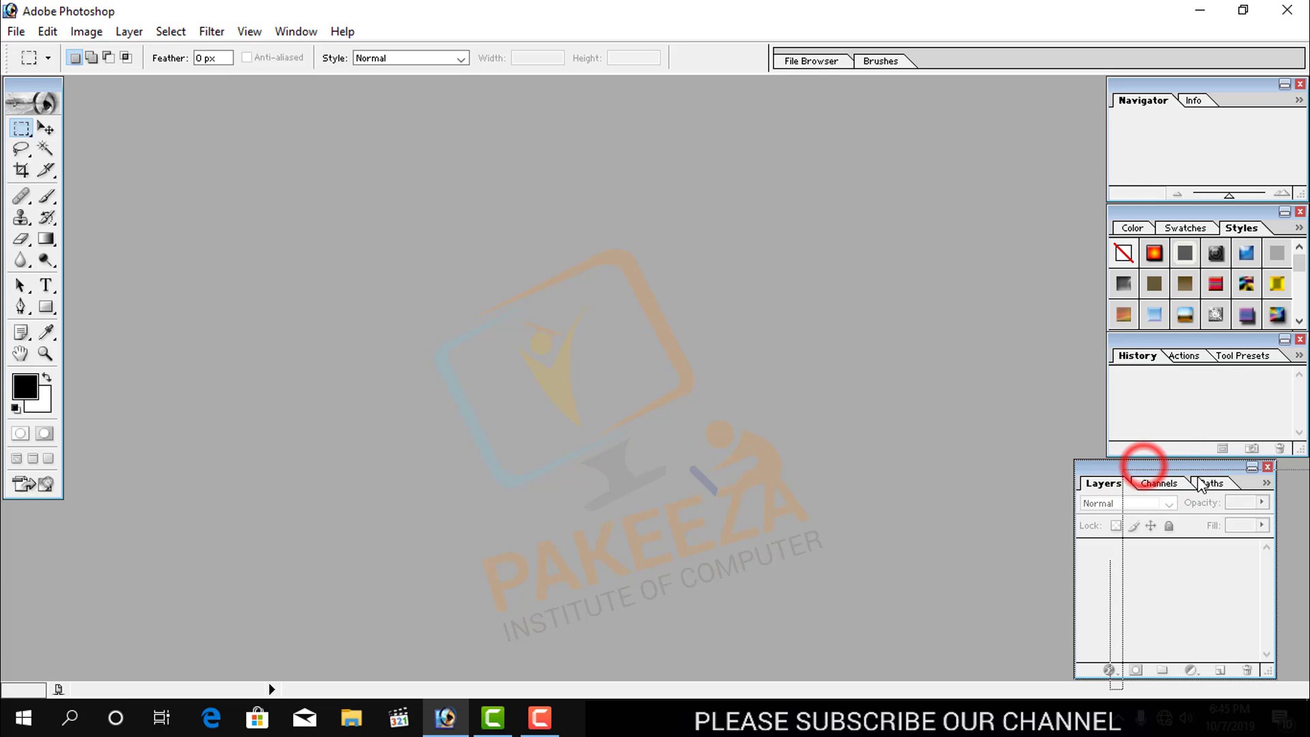
mouse_move(1146, 468)
left_mouse_down()
mouse_move(1174, 478)
mouse_move(1113, 465)
left_mouse_up()
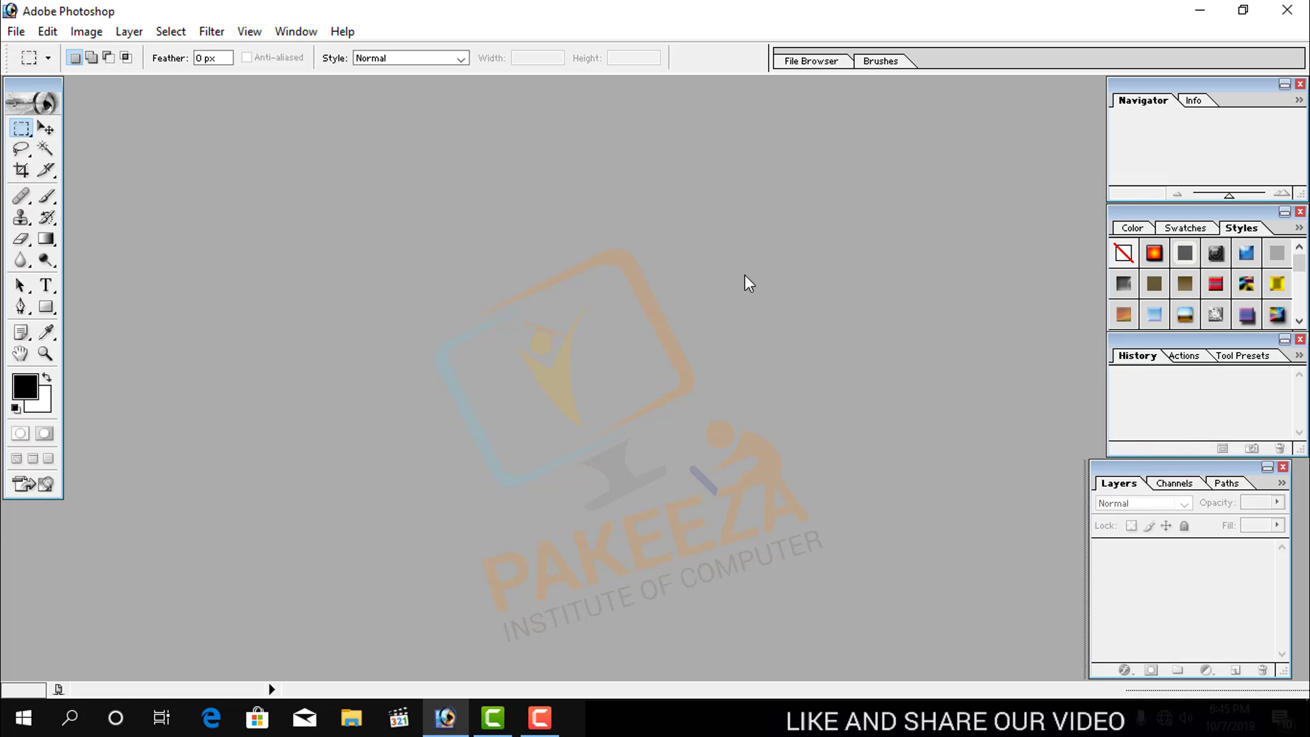
- Create a default-size blank document with Ctrl+N, then close it
left_click(387, 22)
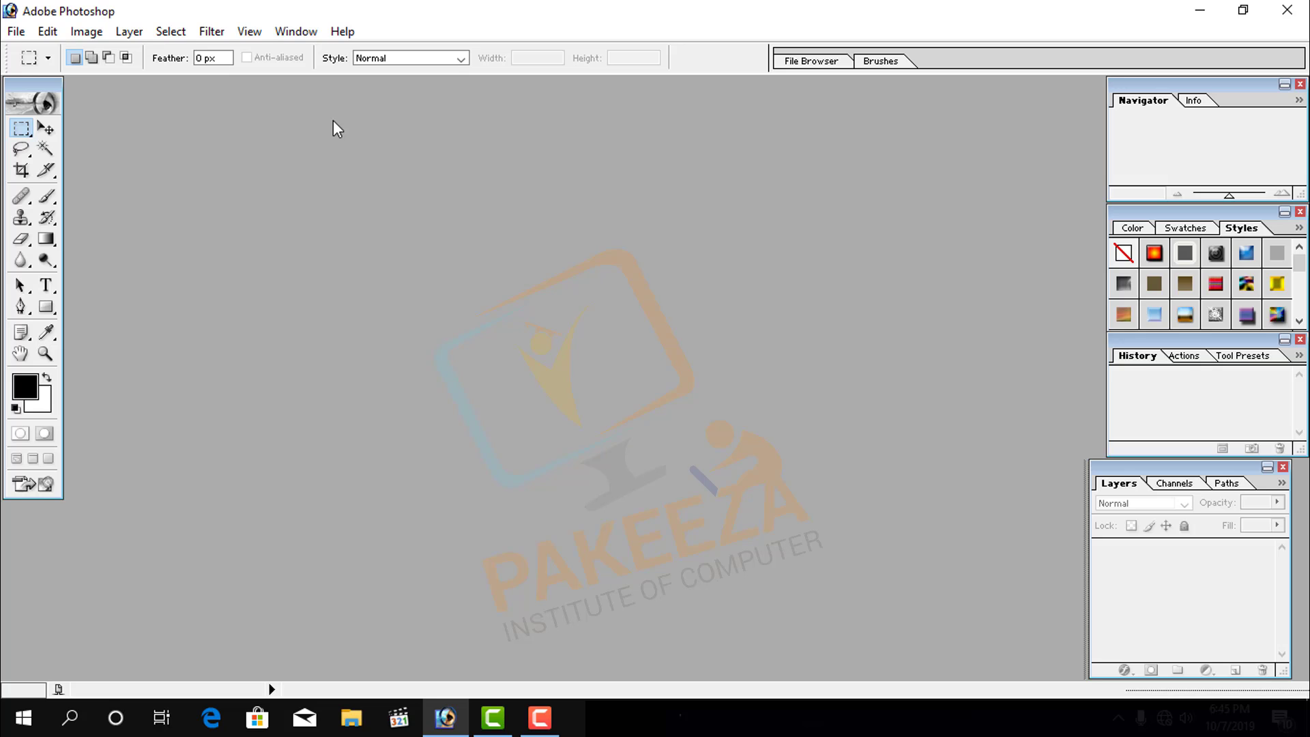
key("ctrl+n")
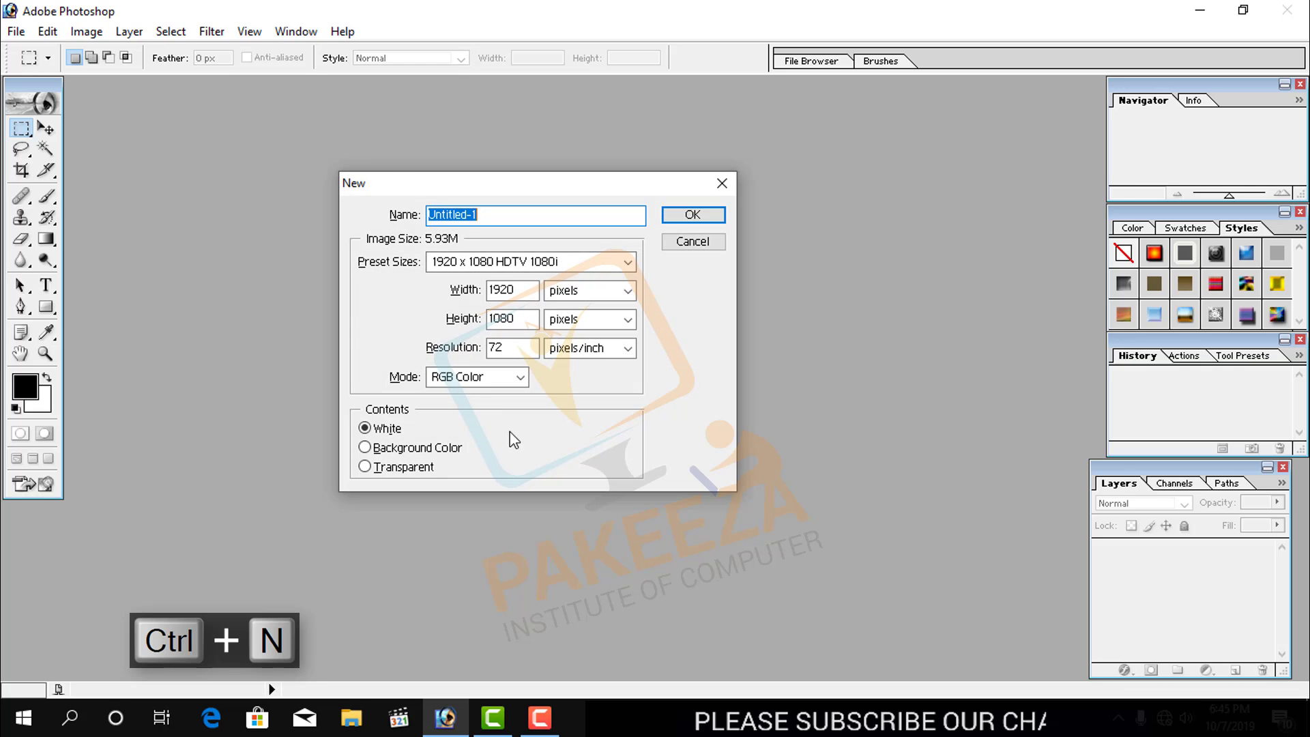
left_click(680, 213)
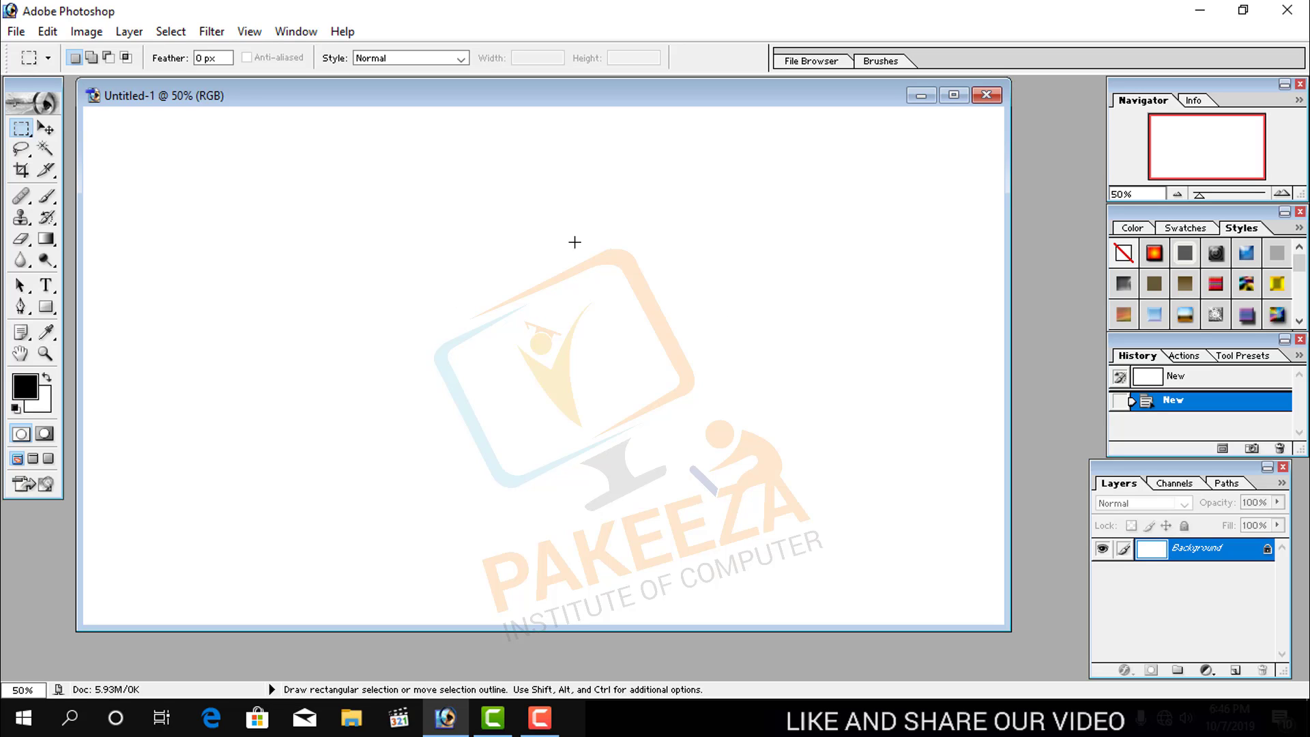
left_click(987, 96)
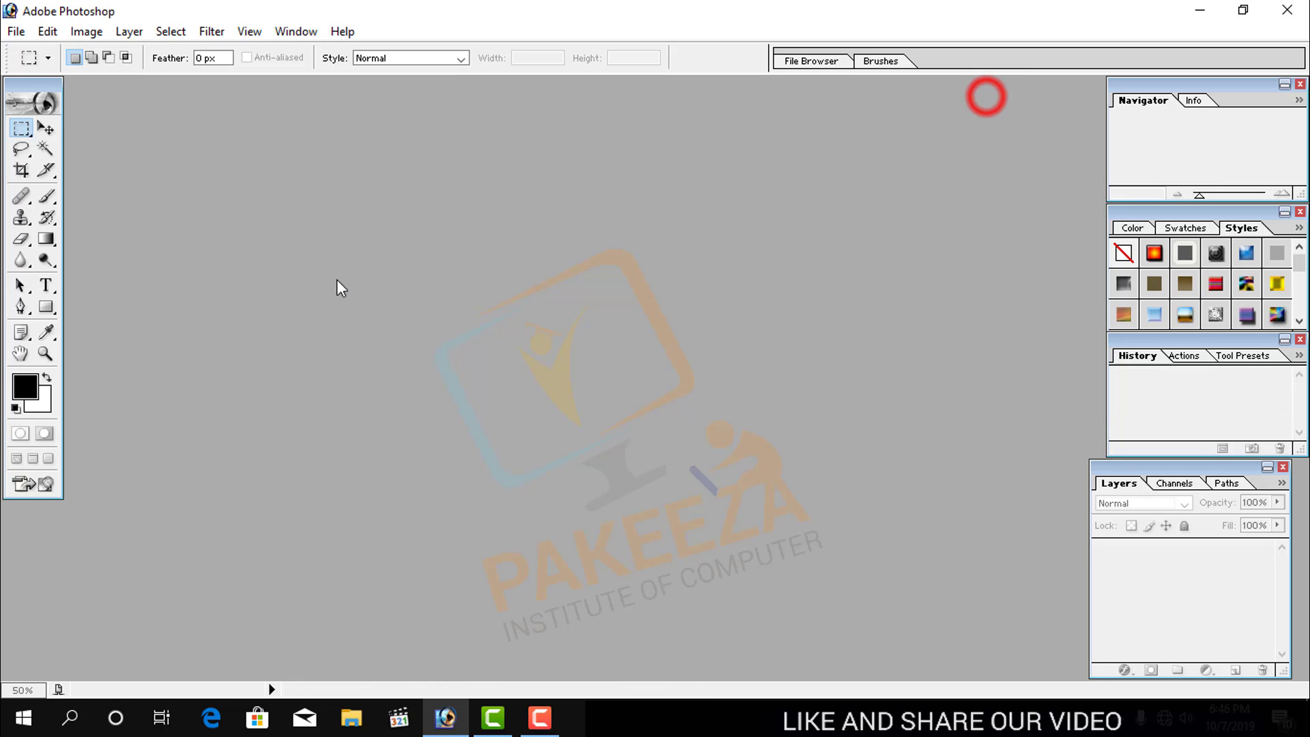
- In the Open dialog, browse to This PC > Local Disk (E:) > Home > Pictures
left_click(15, 32)
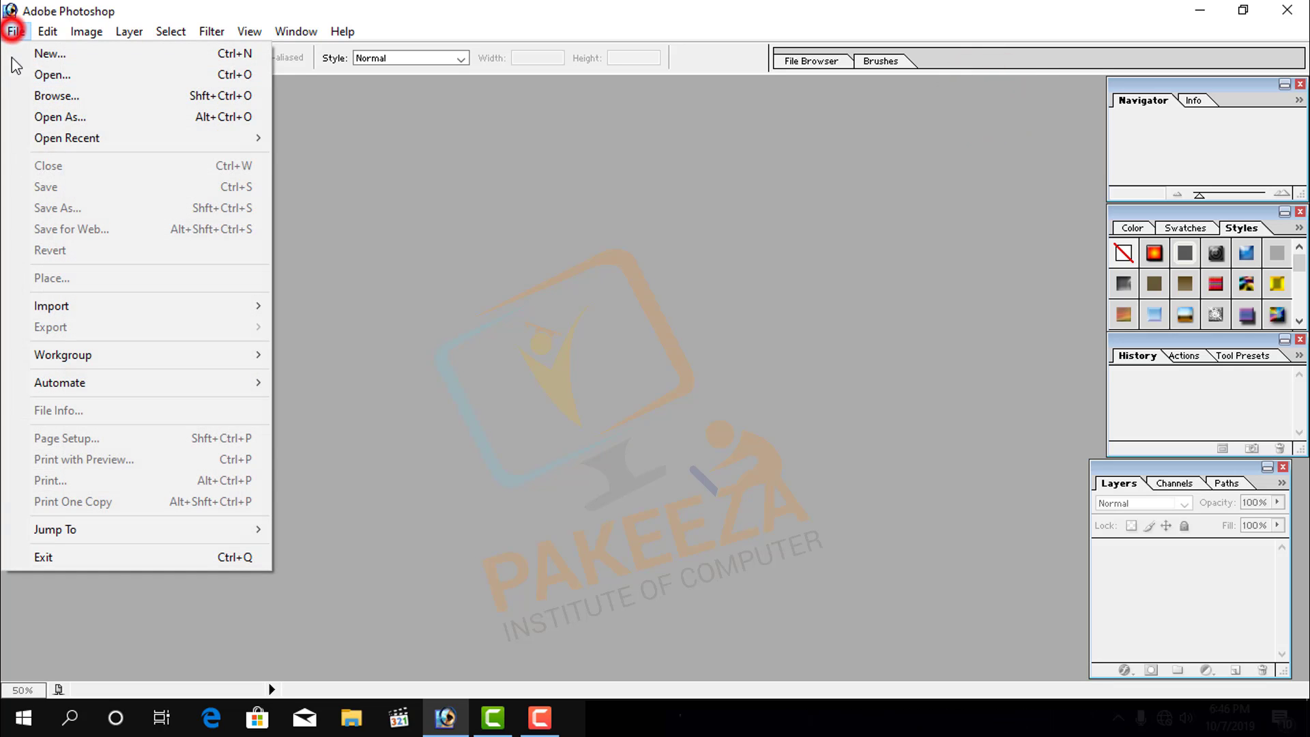
left_click(51, 75)
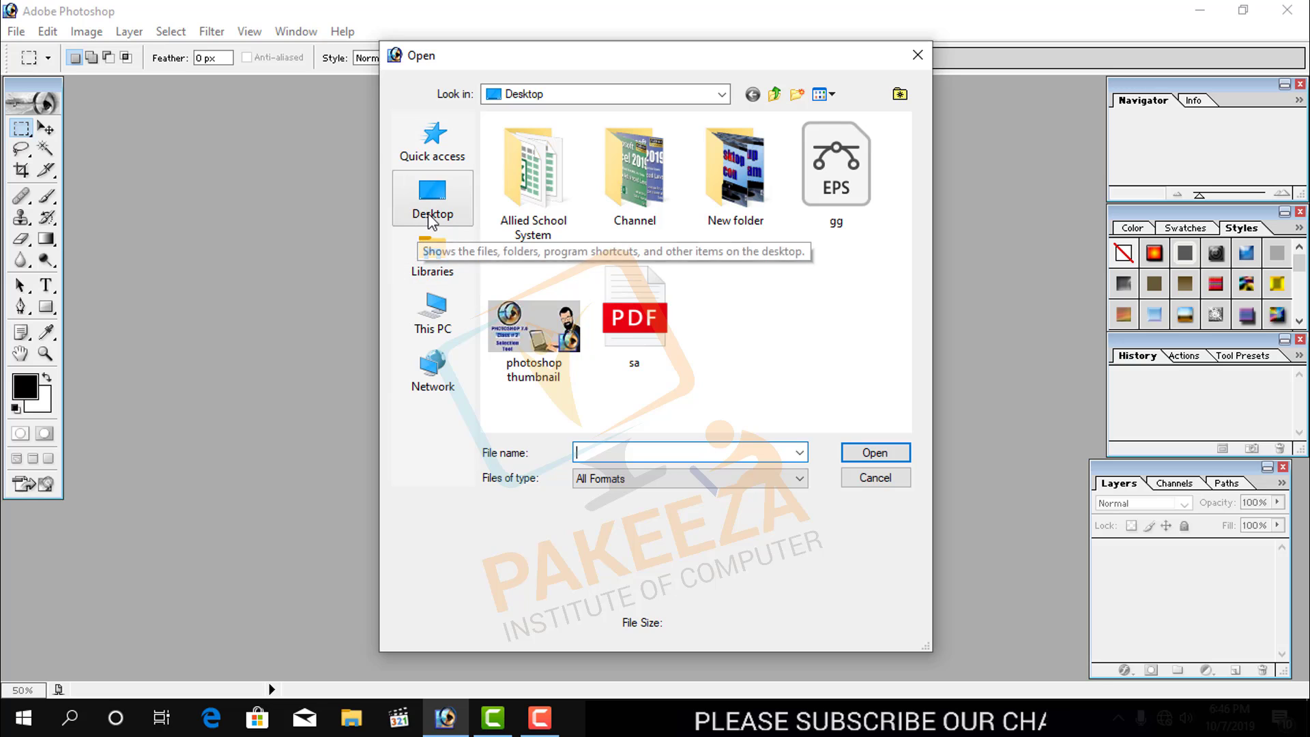
left_click(715, 321)
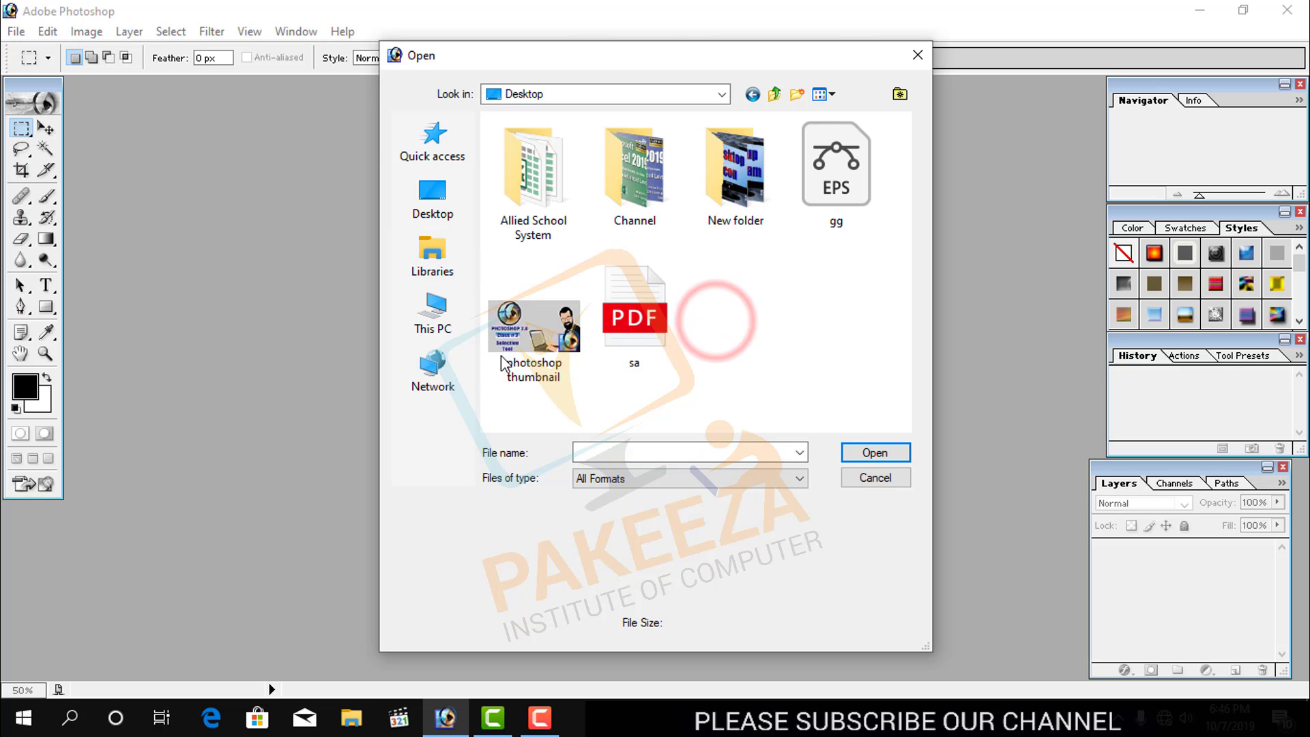
left_click(450, 326)
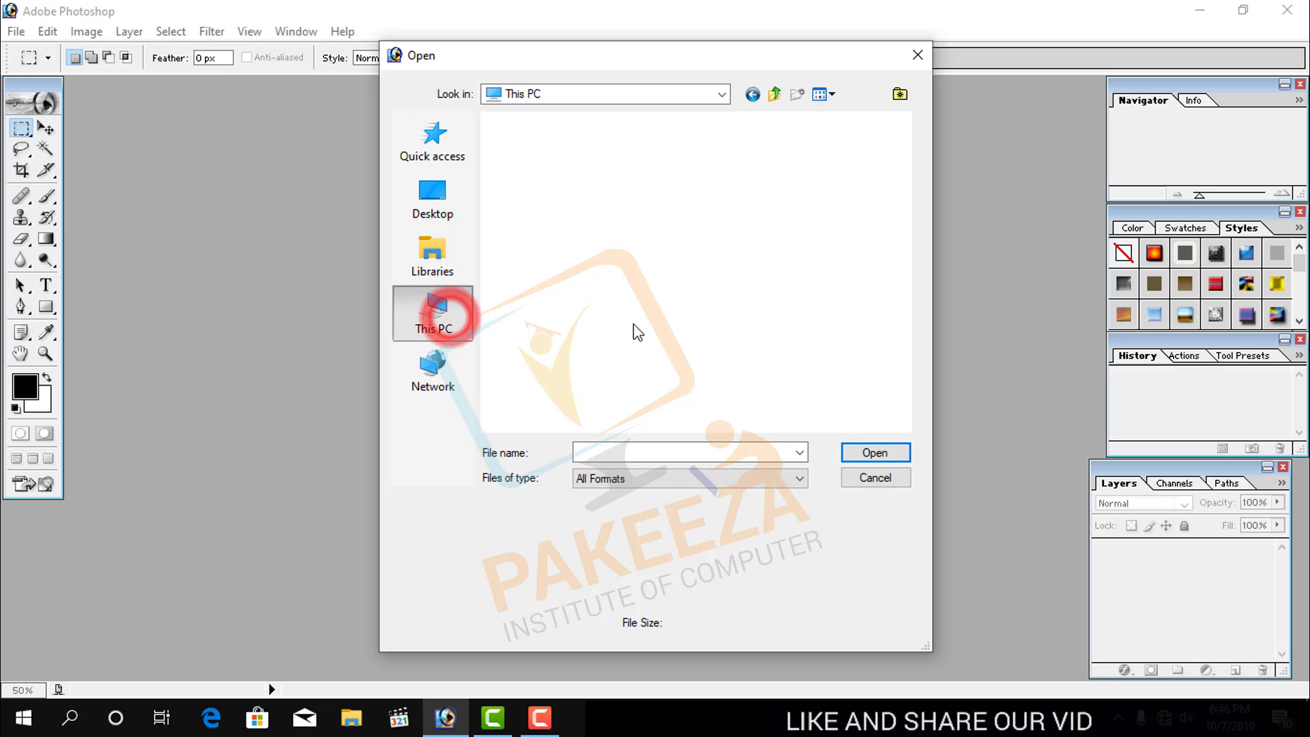
scroll(623, 296, "down", 5)
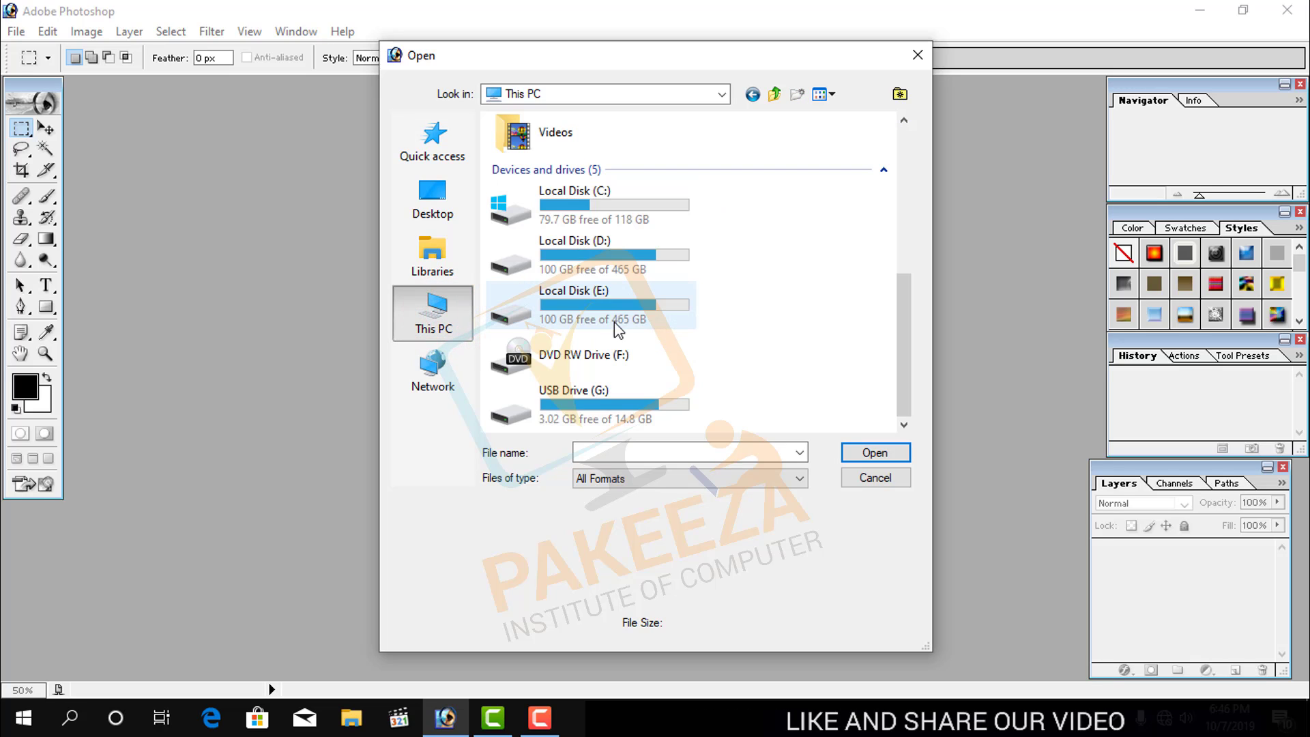
double_click(601, 294)
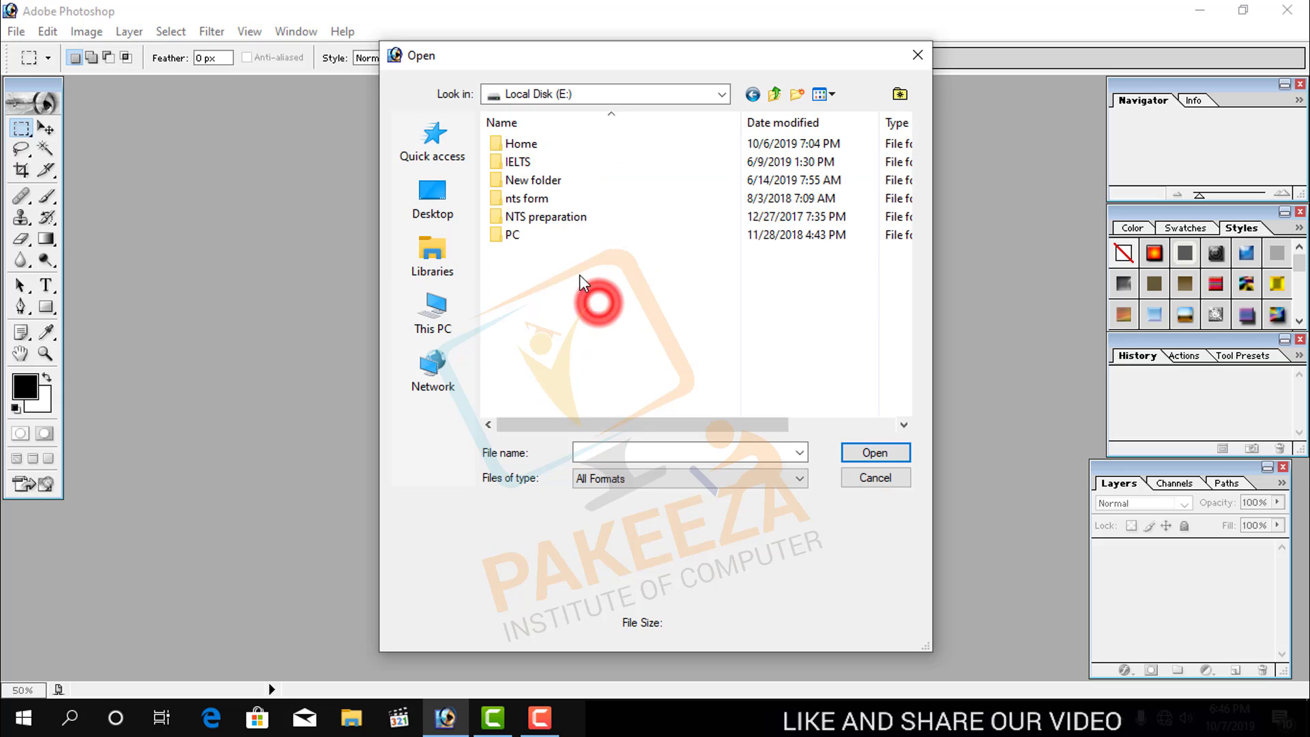
double_click(522, 143)
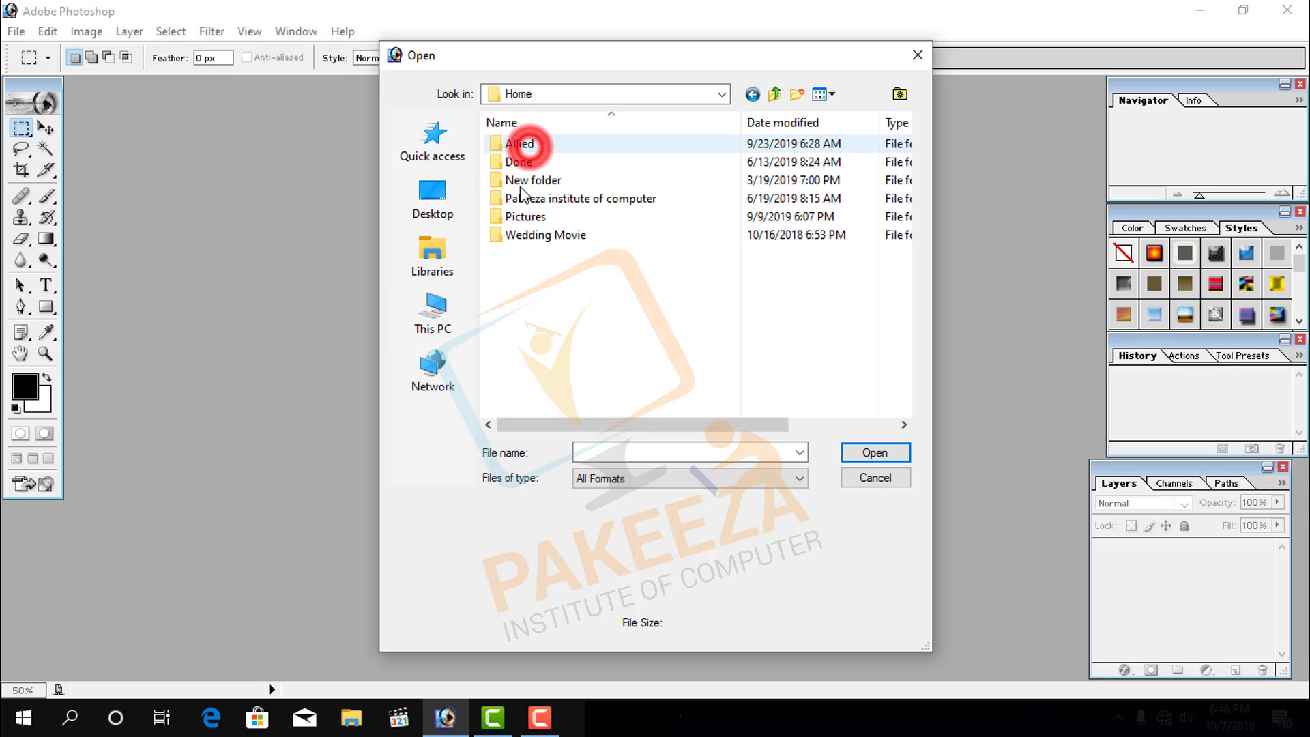
double_click(524, 216)
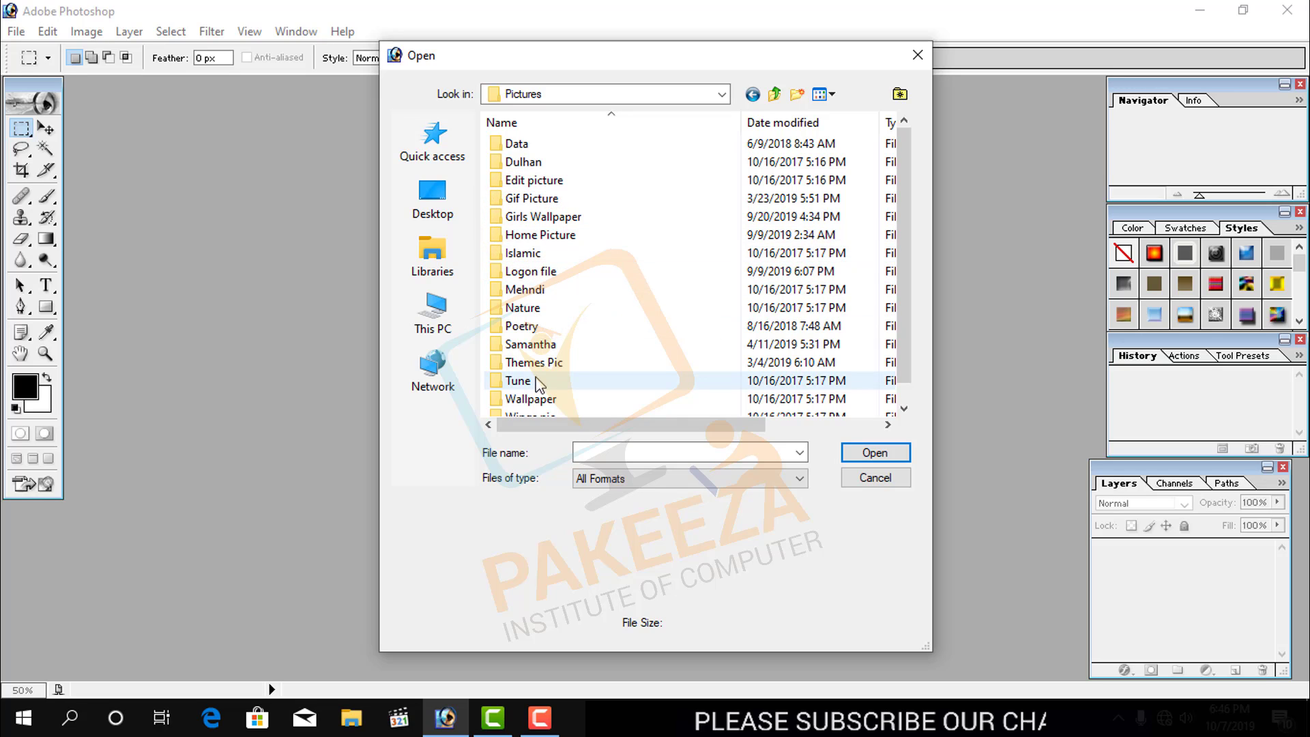
- Open 818794.jpg from the woman's photo folder inside Pictures
double_click(550, 399)
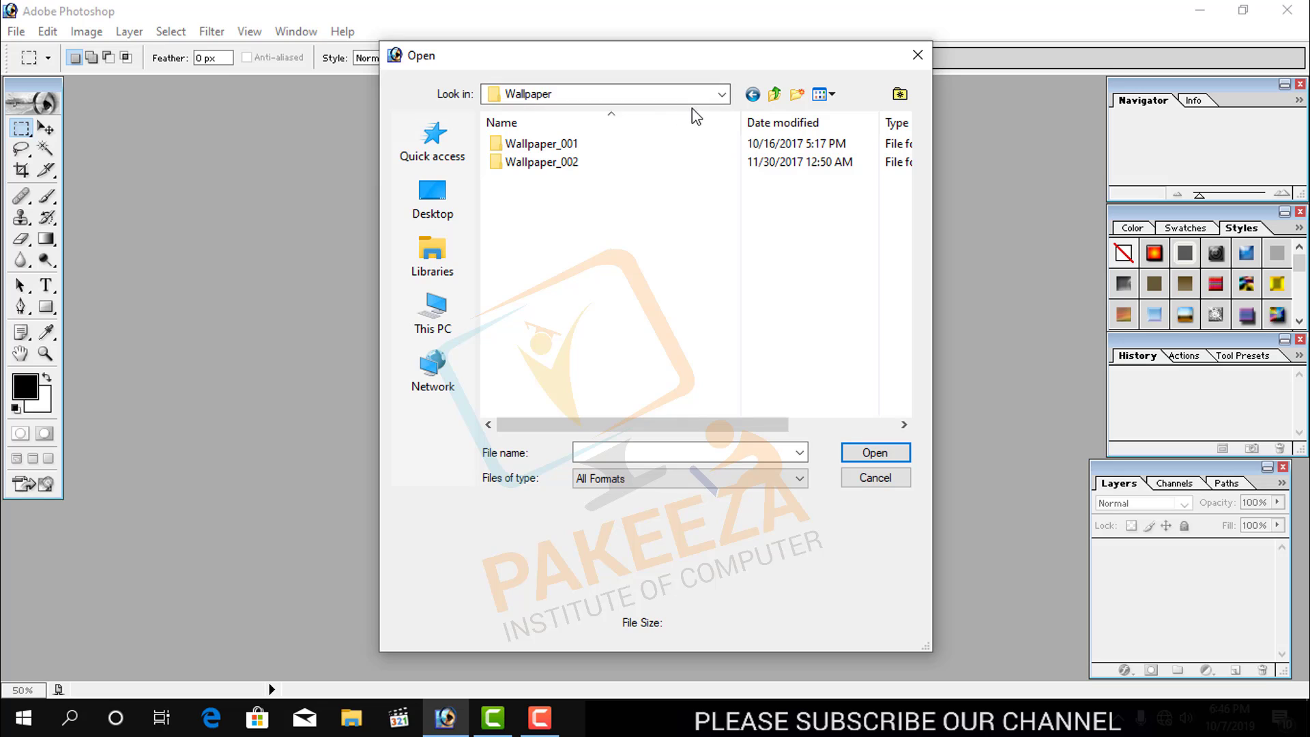
left_click(753, 93)
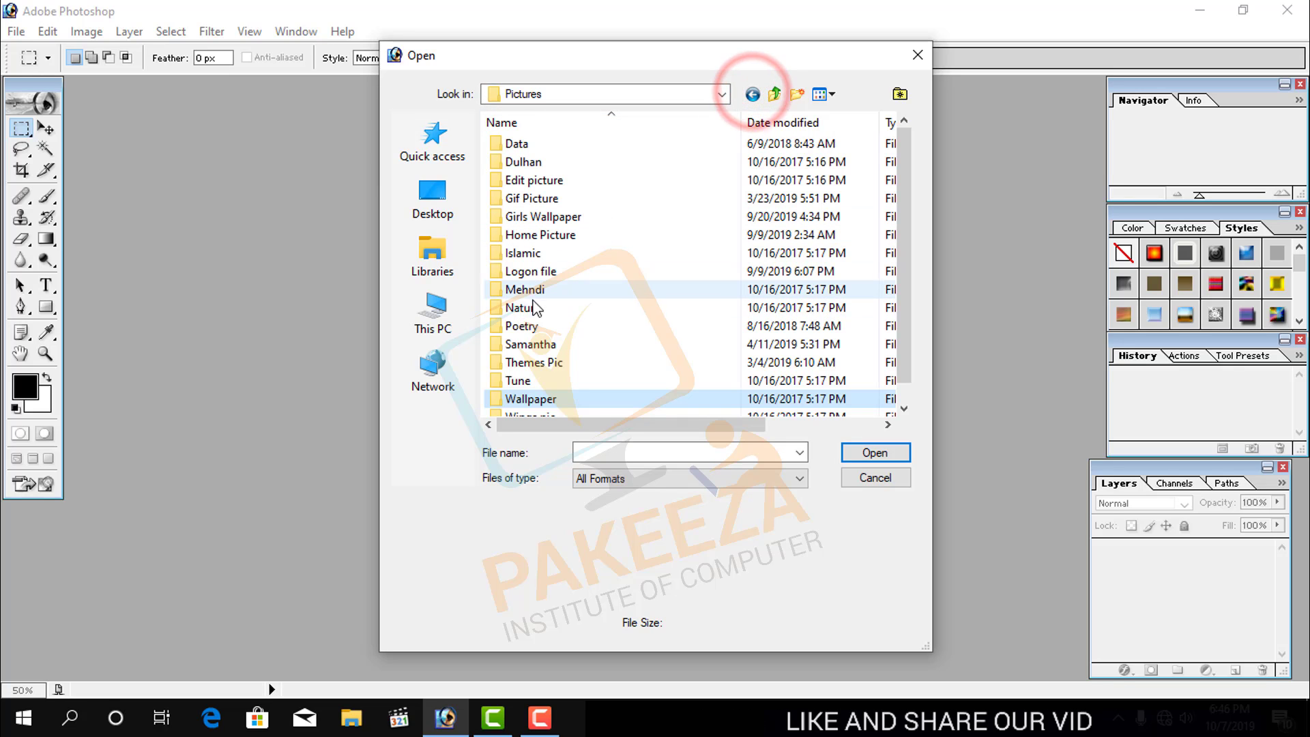
double_click(537, 344)
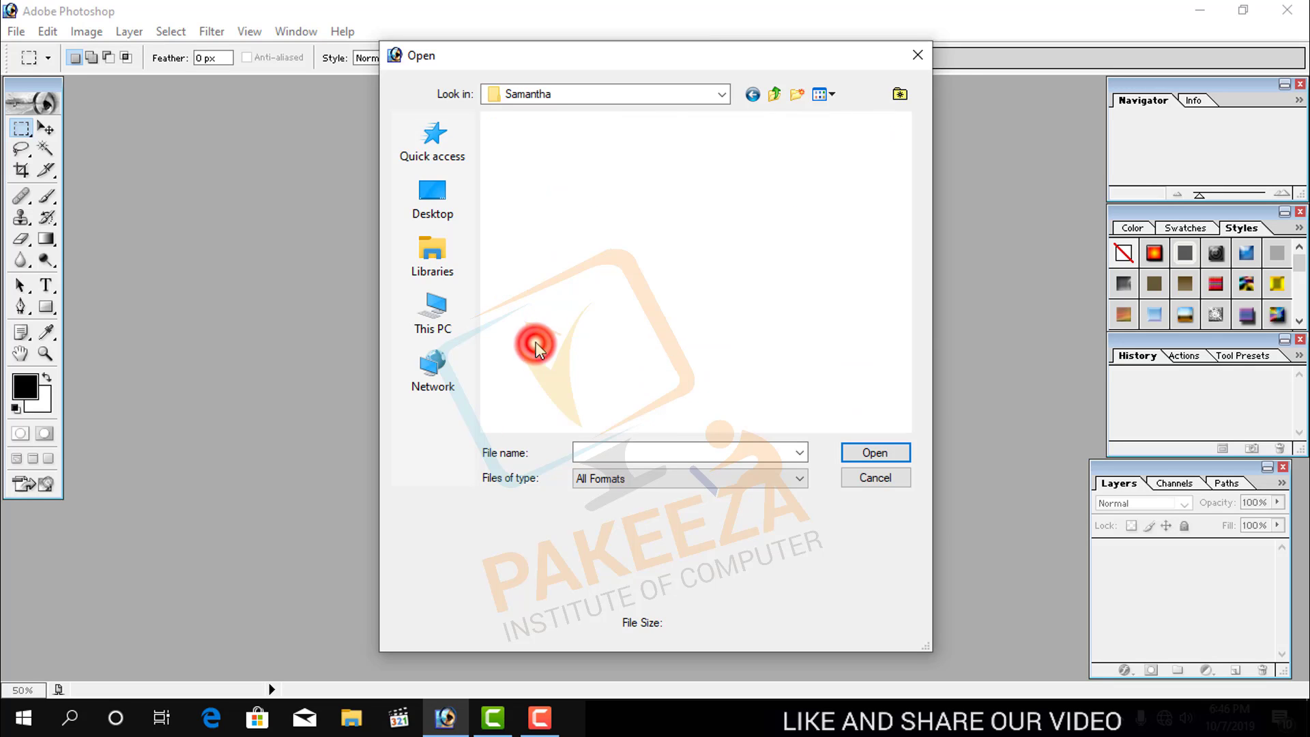
scroll(828, 277, "down", 3)
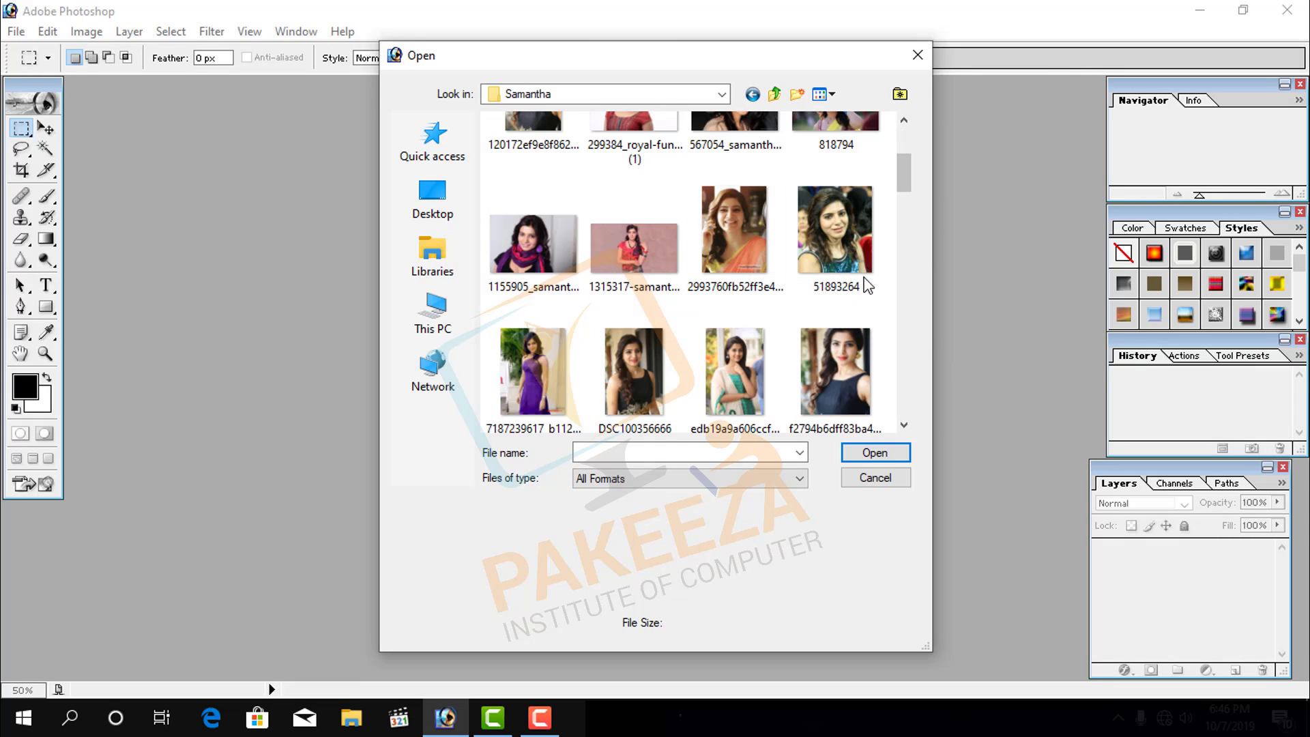
scroll(846, 302, "up", 3)
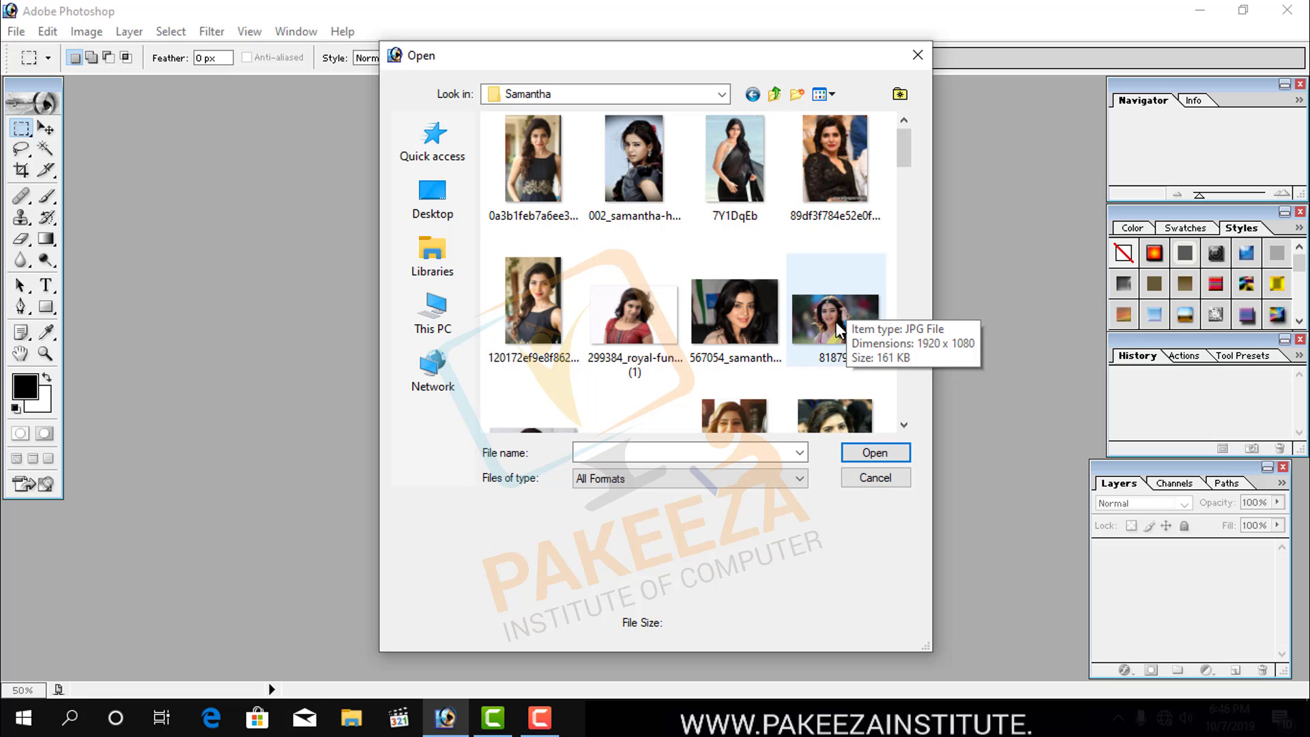
left_click(837, 321)
left_click(874, 452)
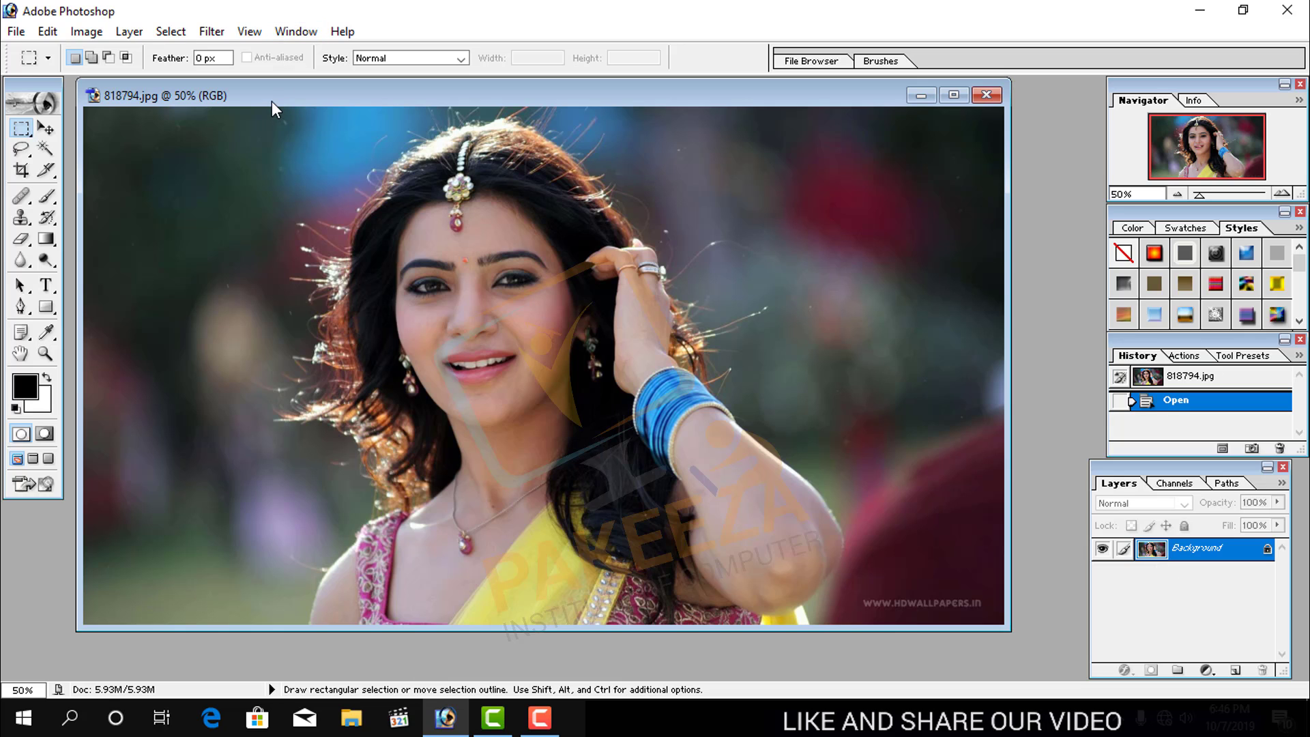
- Open 1315317-samantha-hd.jpg beside 818794.jpg, keeping 818794.jpg in front
left_click_drag(273, 102, 318, 107)
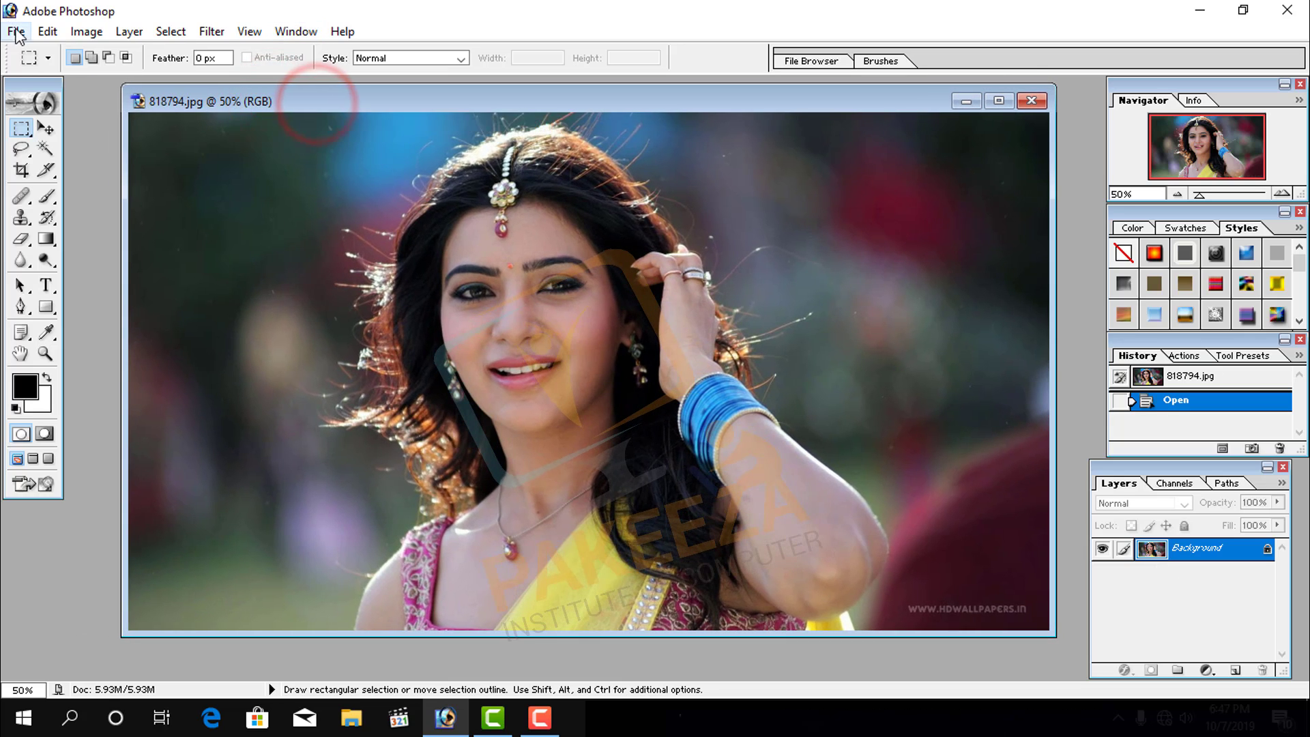
left_click(17, 31)
left_click(58, 77)
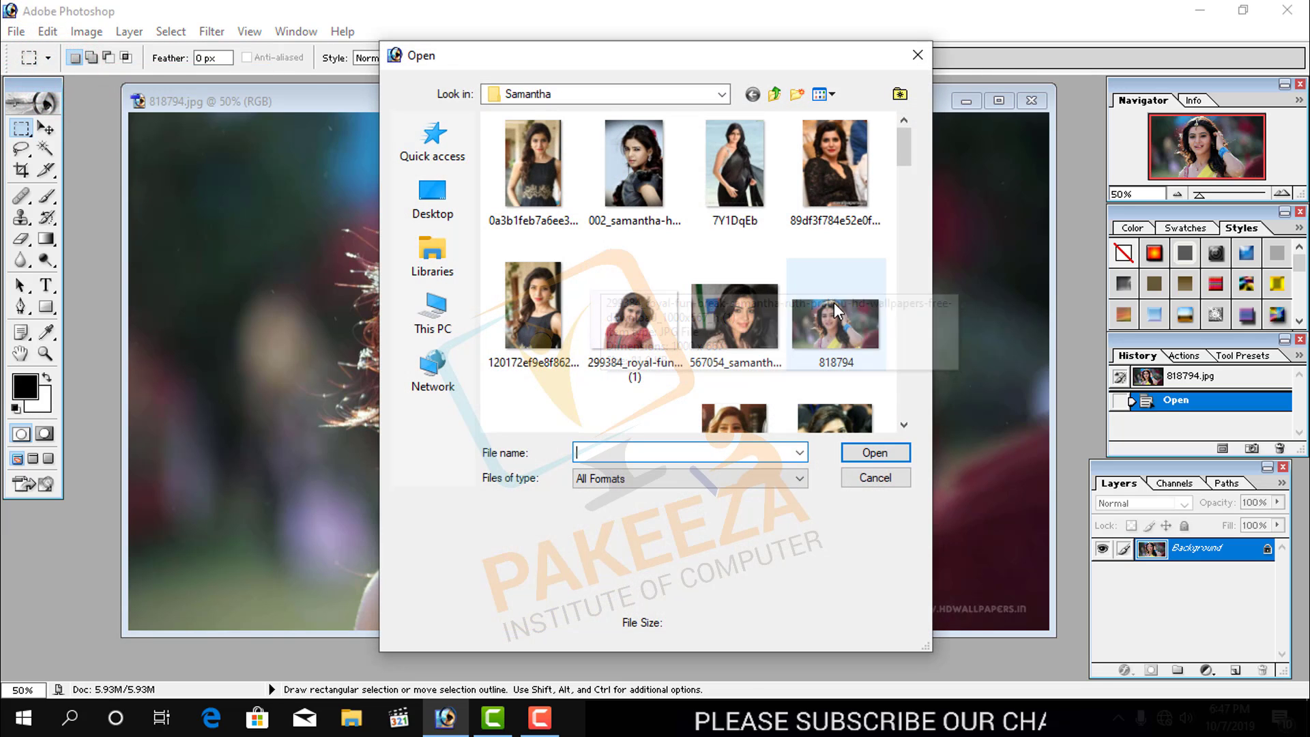
scroll(827, 303, "down", 3)
left_click(638, 280)
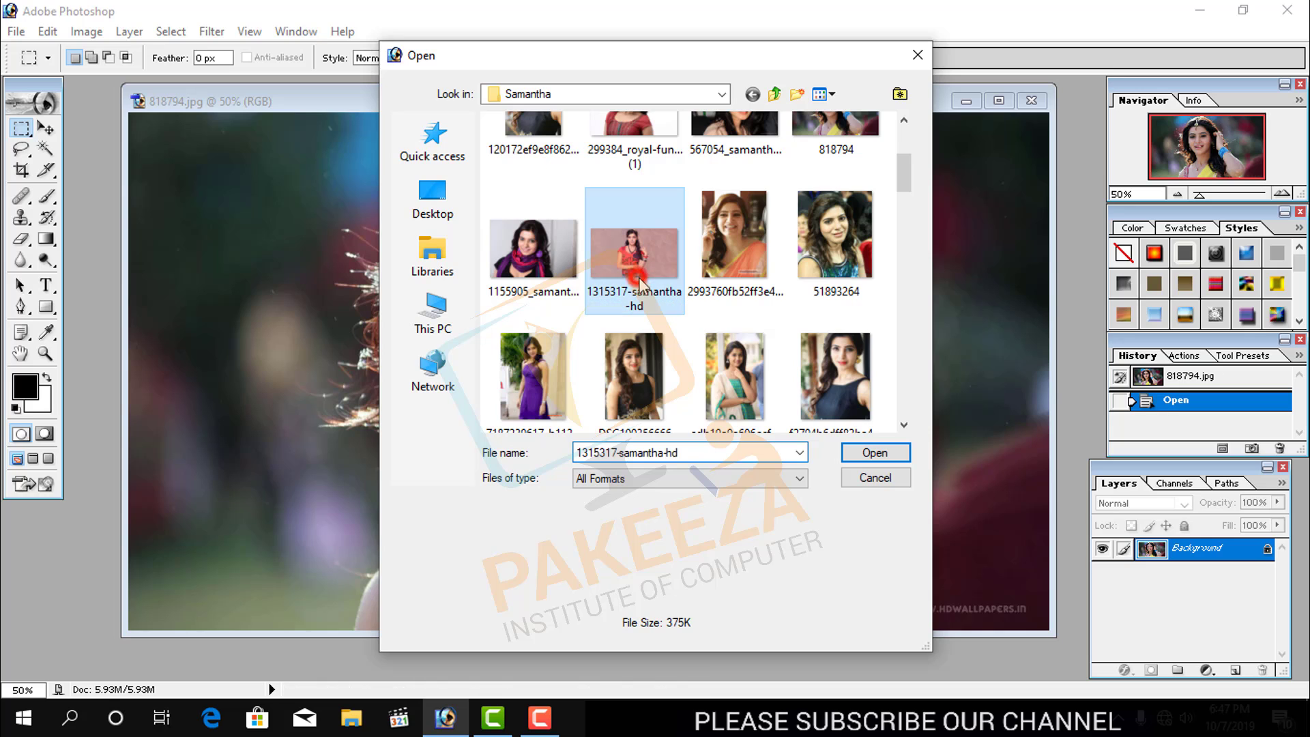
left_click(883, 453)
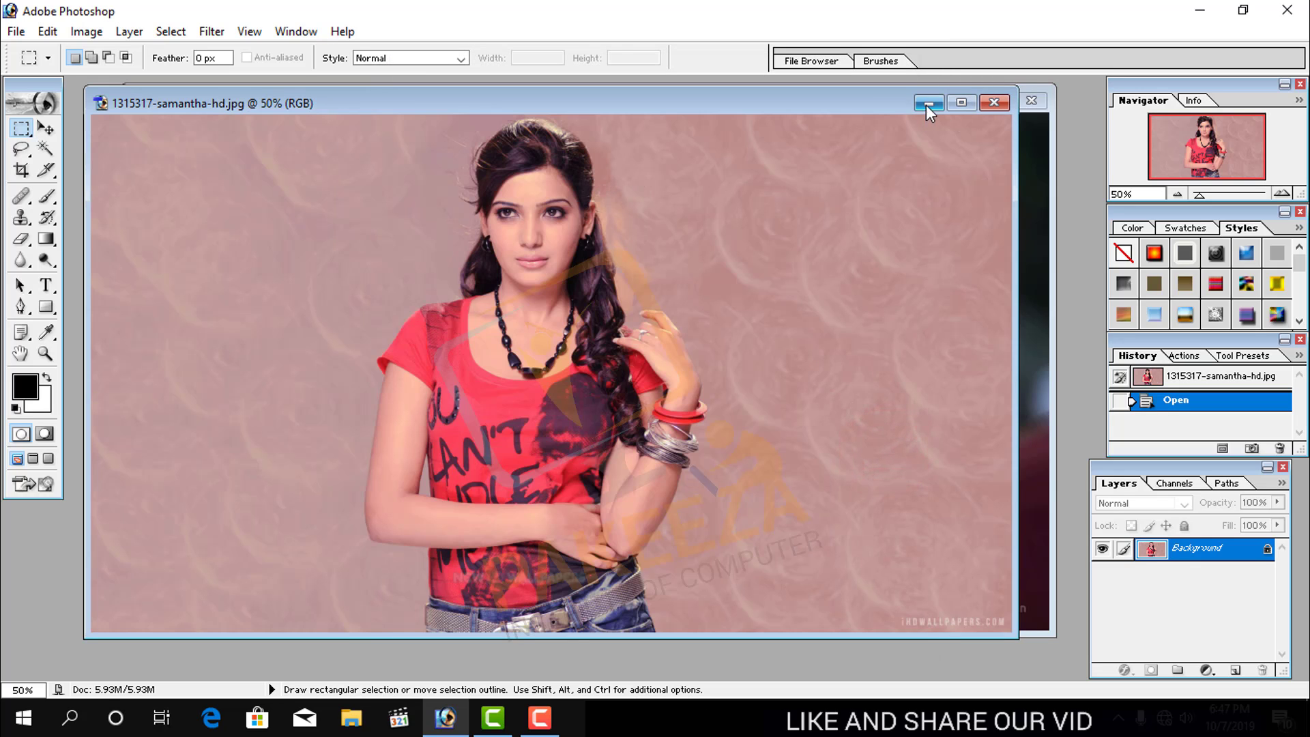
left_click_drag(882, 97, 898, 176)
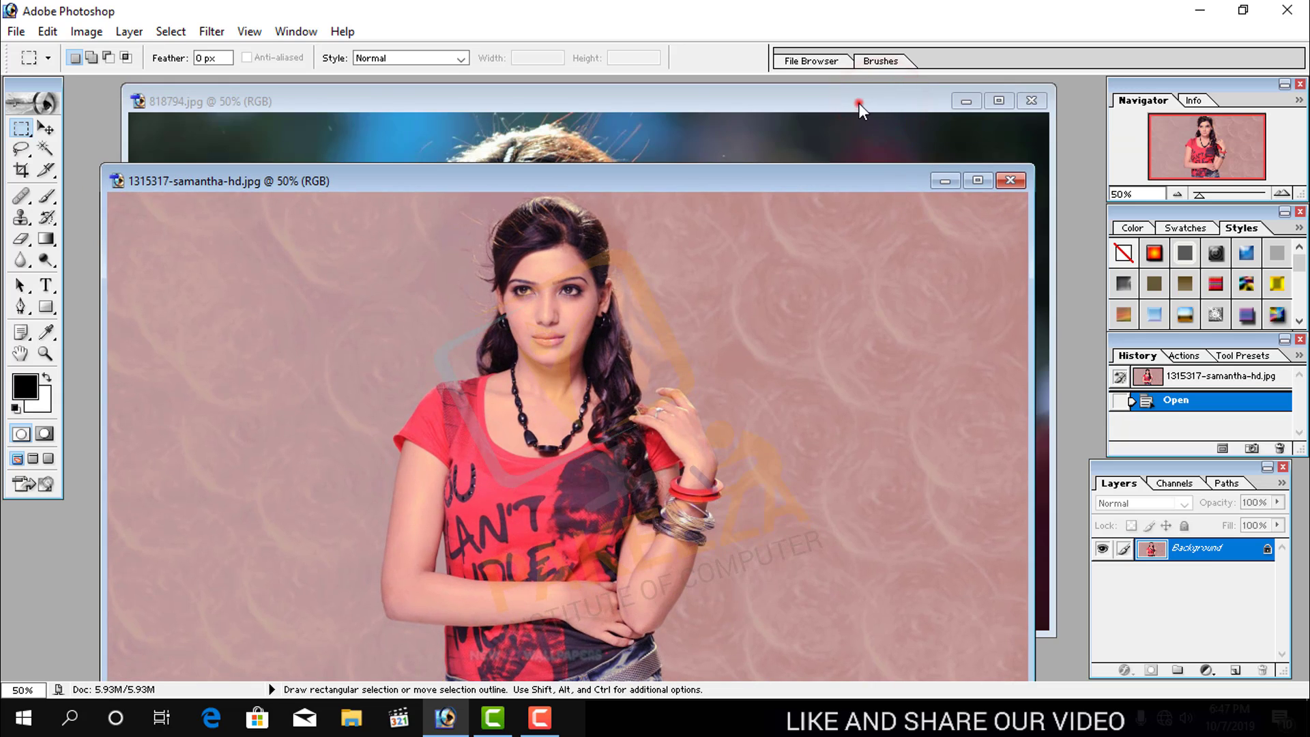
left_click(859, 104)
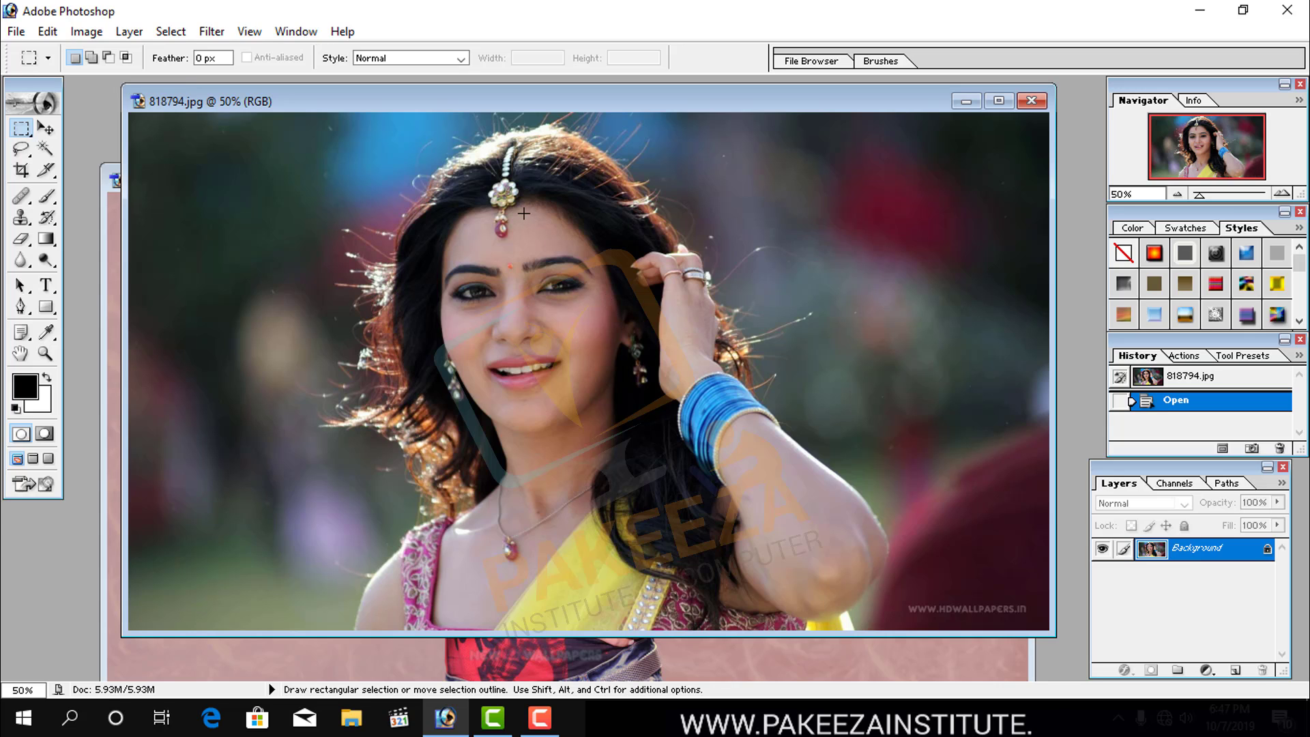
- Marquee-select an upper-left background rectangle and move it over her face, leaving white behind
left_click_drag(415, 92, 409, 102)
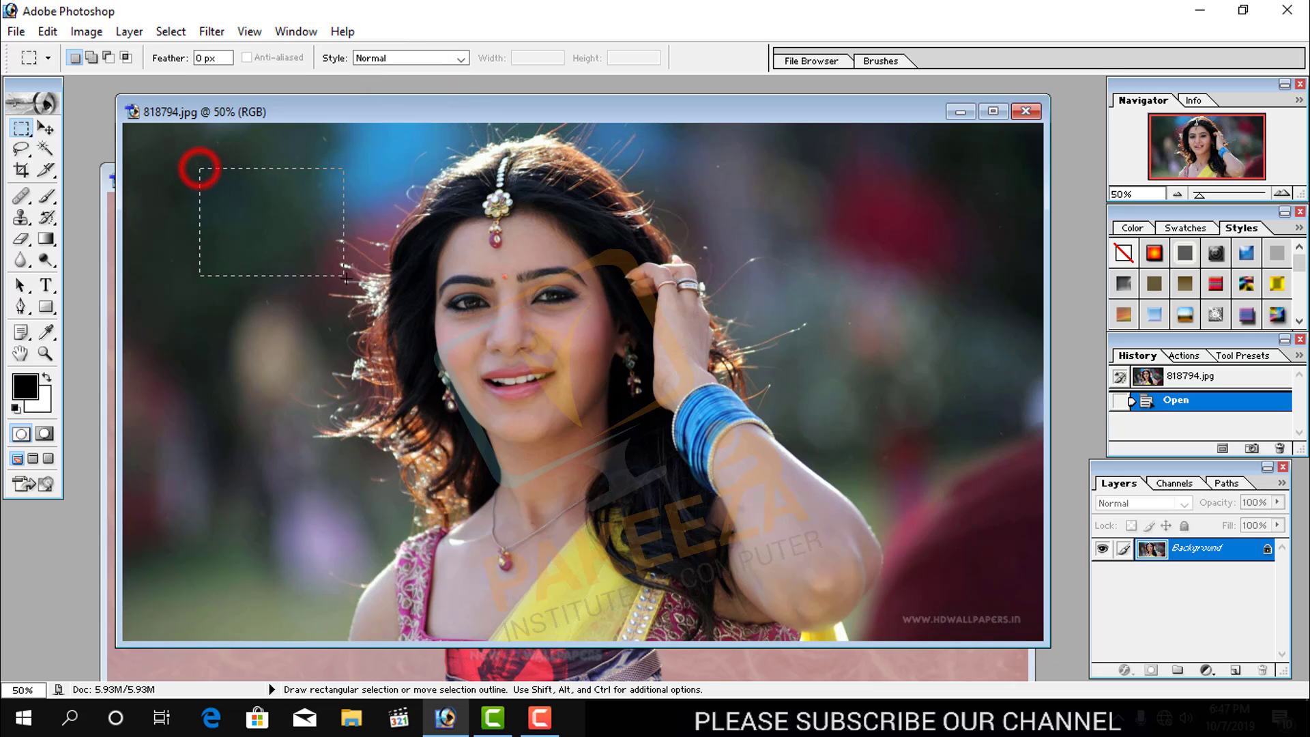
left_click_drag(346, 278, 369, 300)
left_click_drag(410, 378, 413, 386)
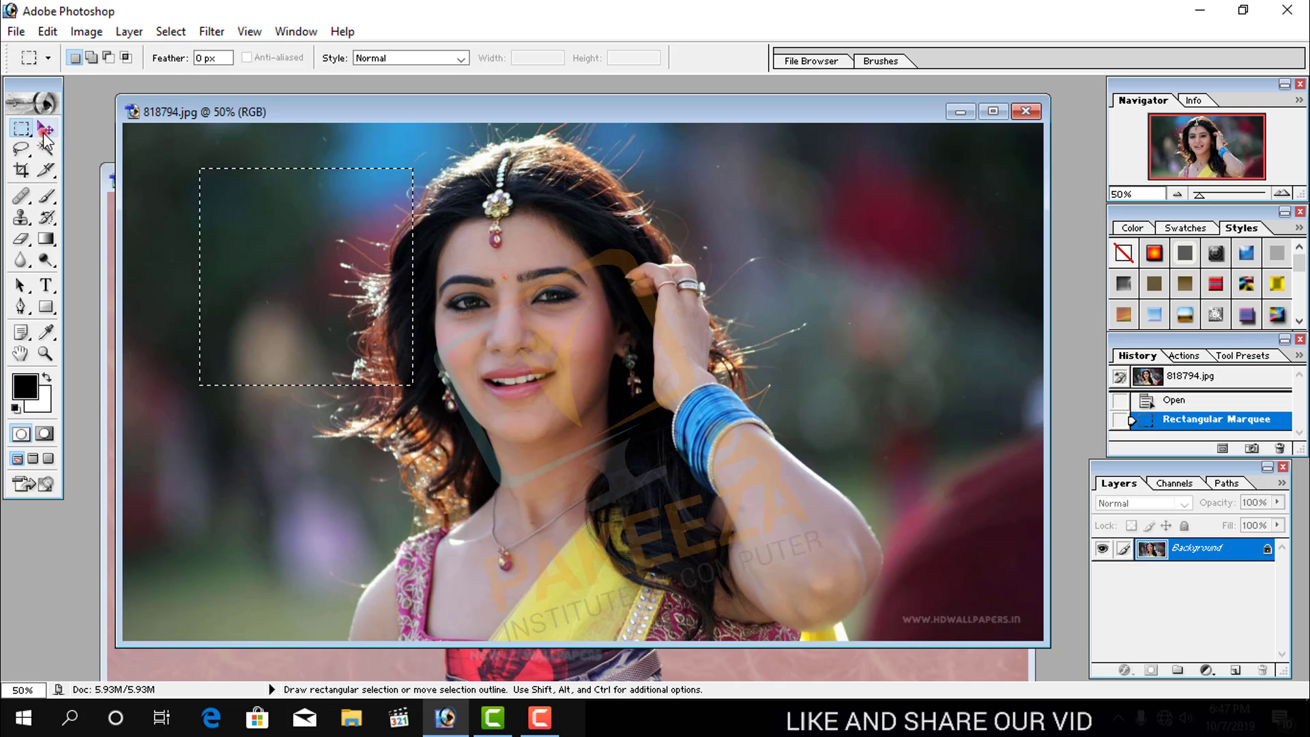
left_click(46, 128)
mouse_move(241, 254)
left_mouse_down()
mouse_move(401, 299)
mouse_move(623, 300)
mouse_move(752, 252)
left_mouse_up()
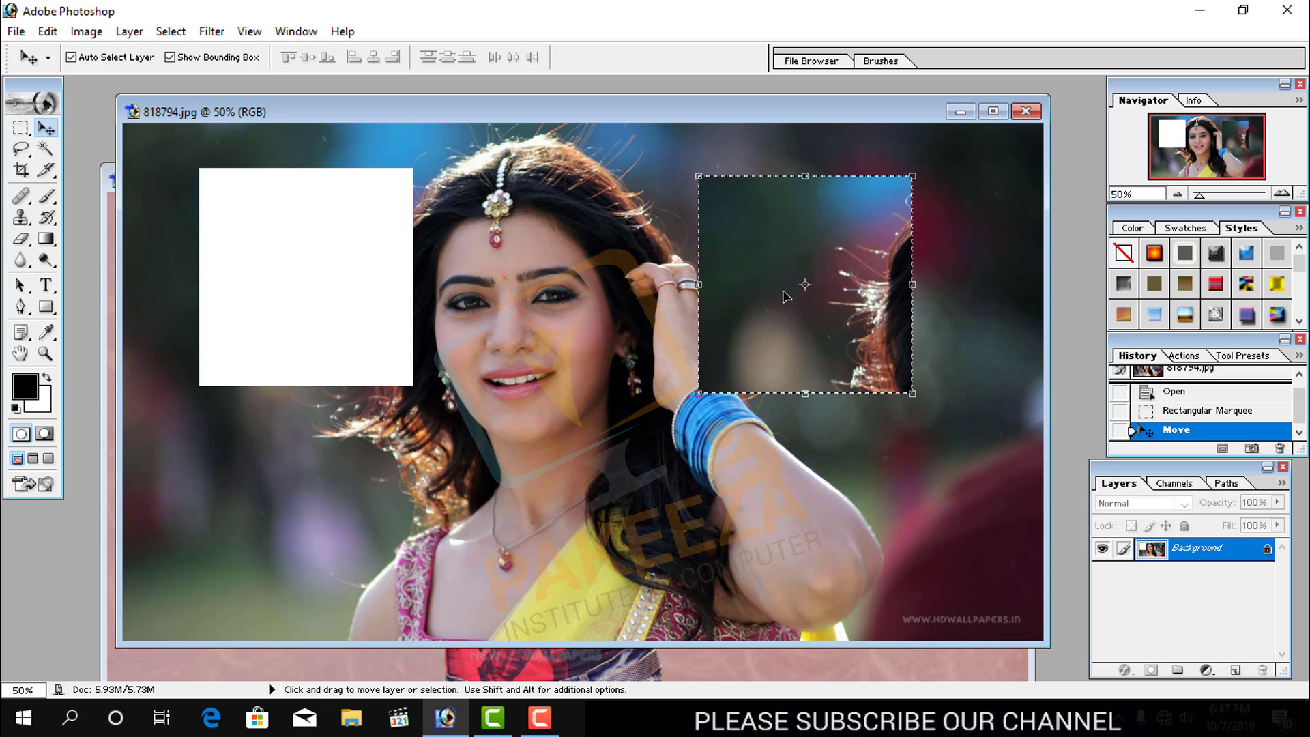
mouse_move(786, 296)
left_mouse_down()
mouse_move(461, 329)
mouse_move(861, 333)
mouse_move(684, 282)
left_mouse_up()
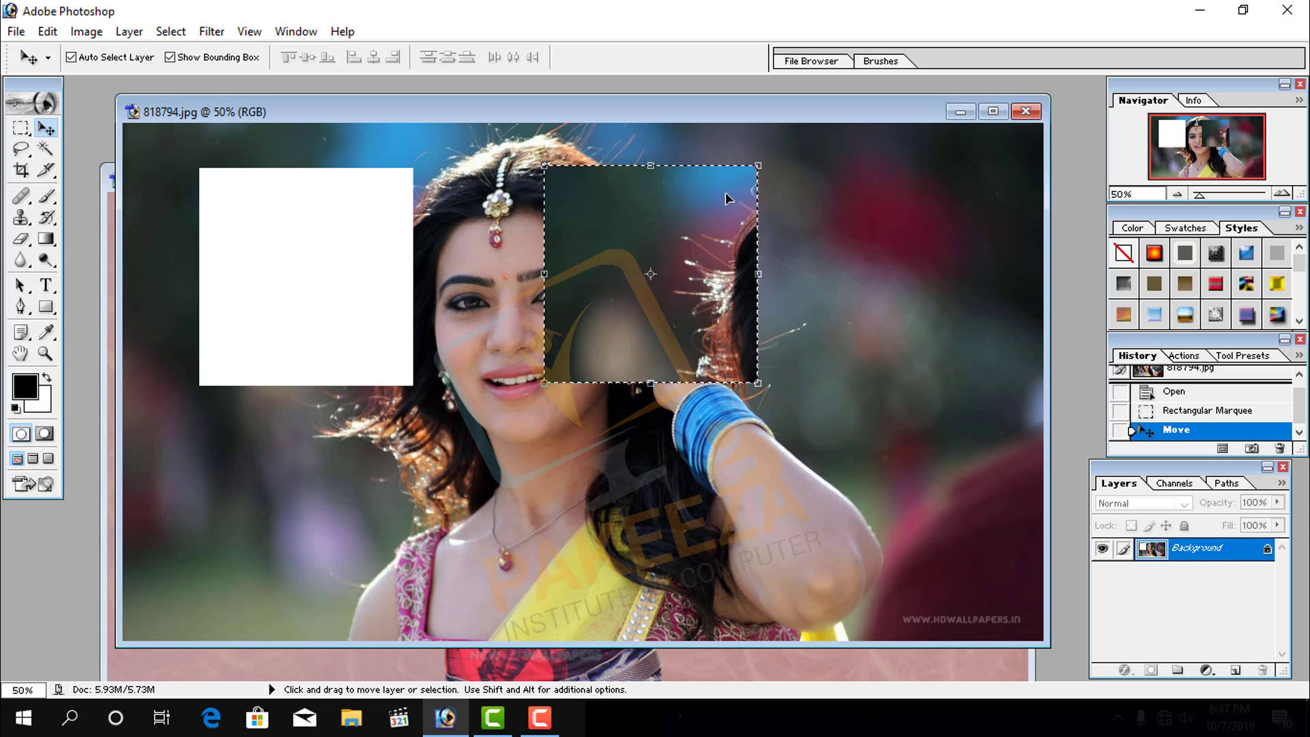
- Rotate the patch about 25°, move it down-right, apply the transform and deselect
key("ctrl+t")
mouse_move(775, 139)
left_mouse_down()
mouse_move(777, 165)
mouse_move(763, 149)
left_mouse_up()
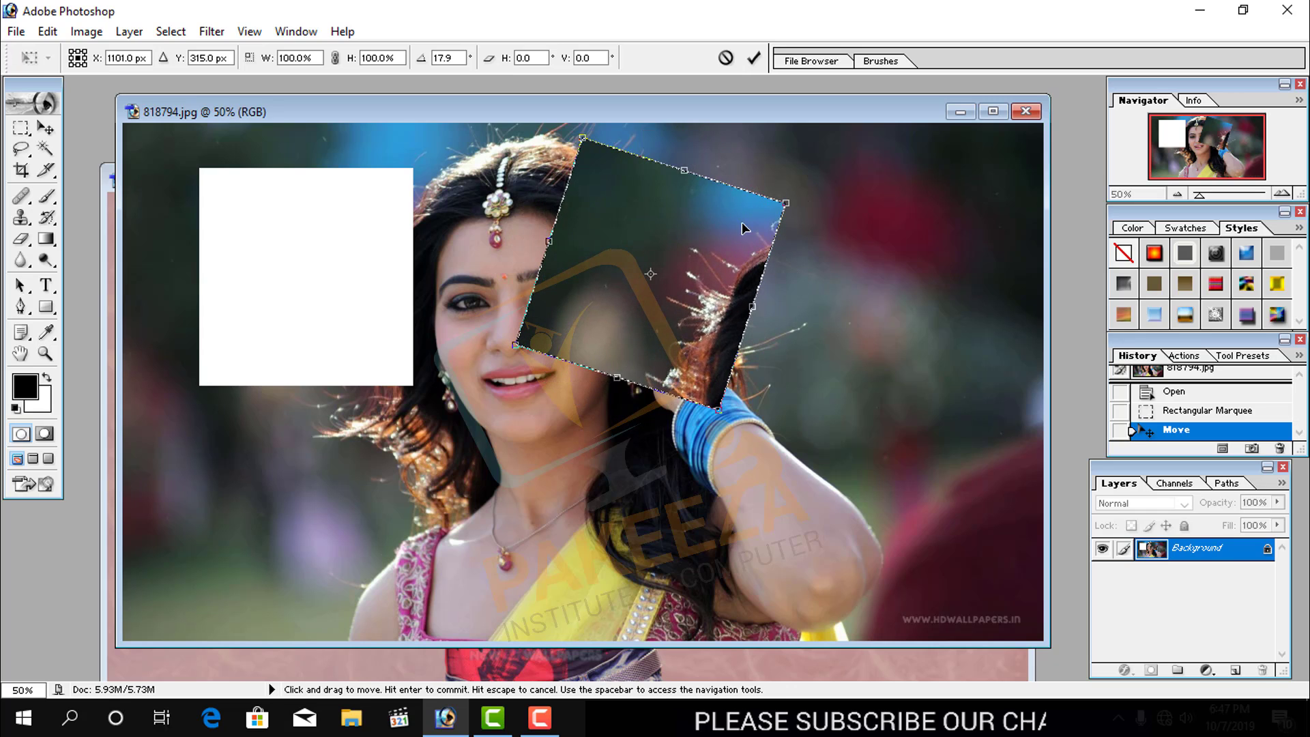
left_click_drag(726, 243, 774, 342)
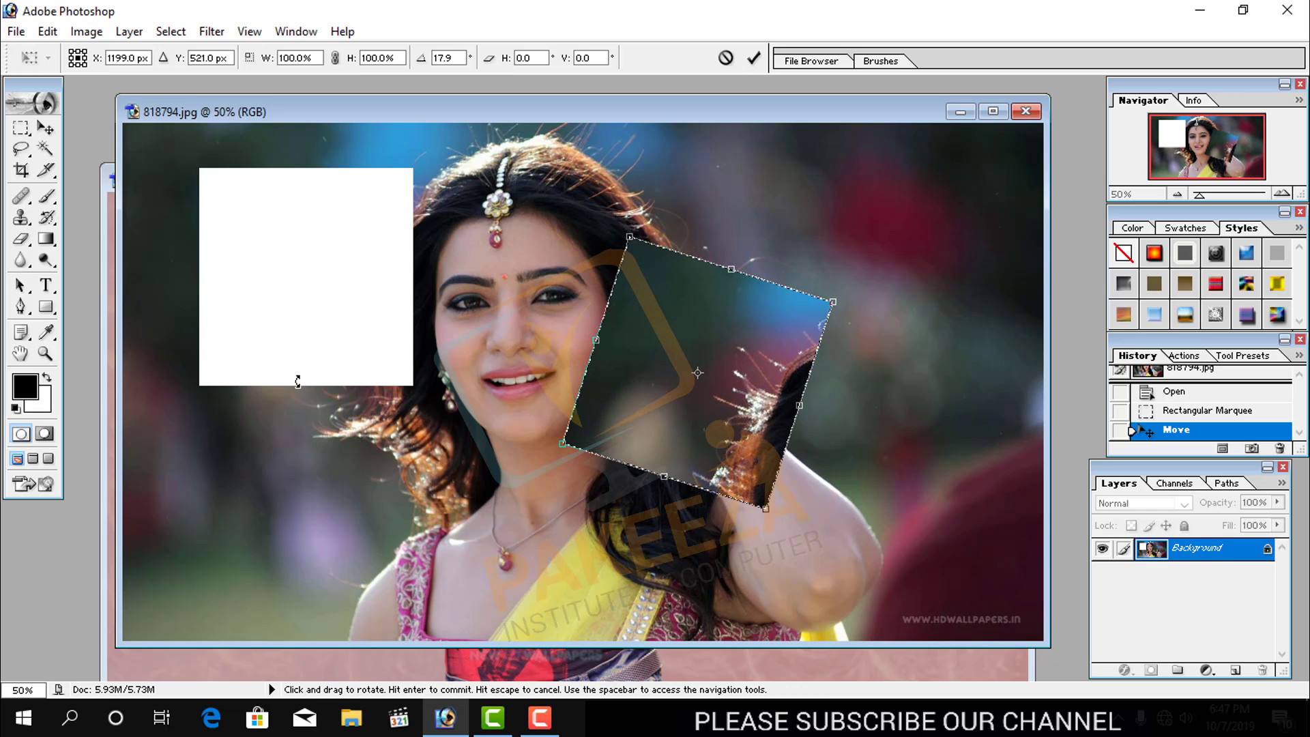
left_click(12, 127)
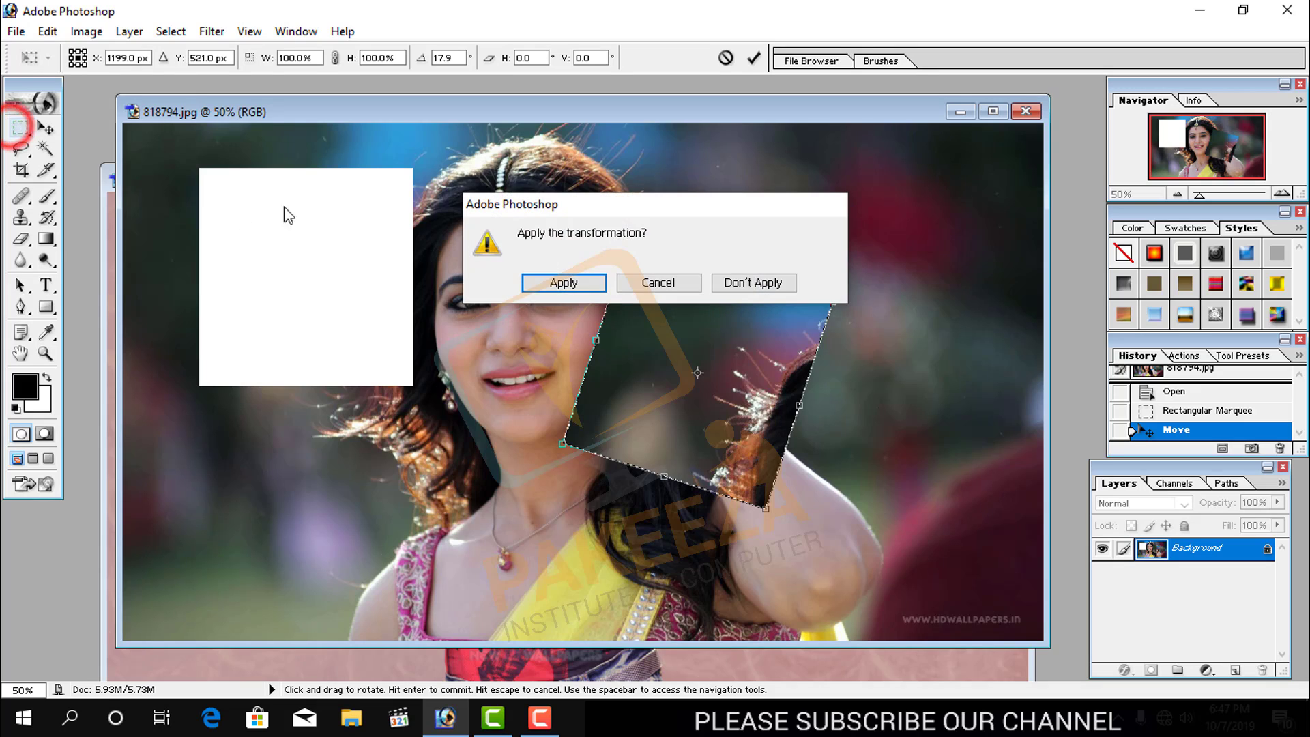
left_click(577, 285)
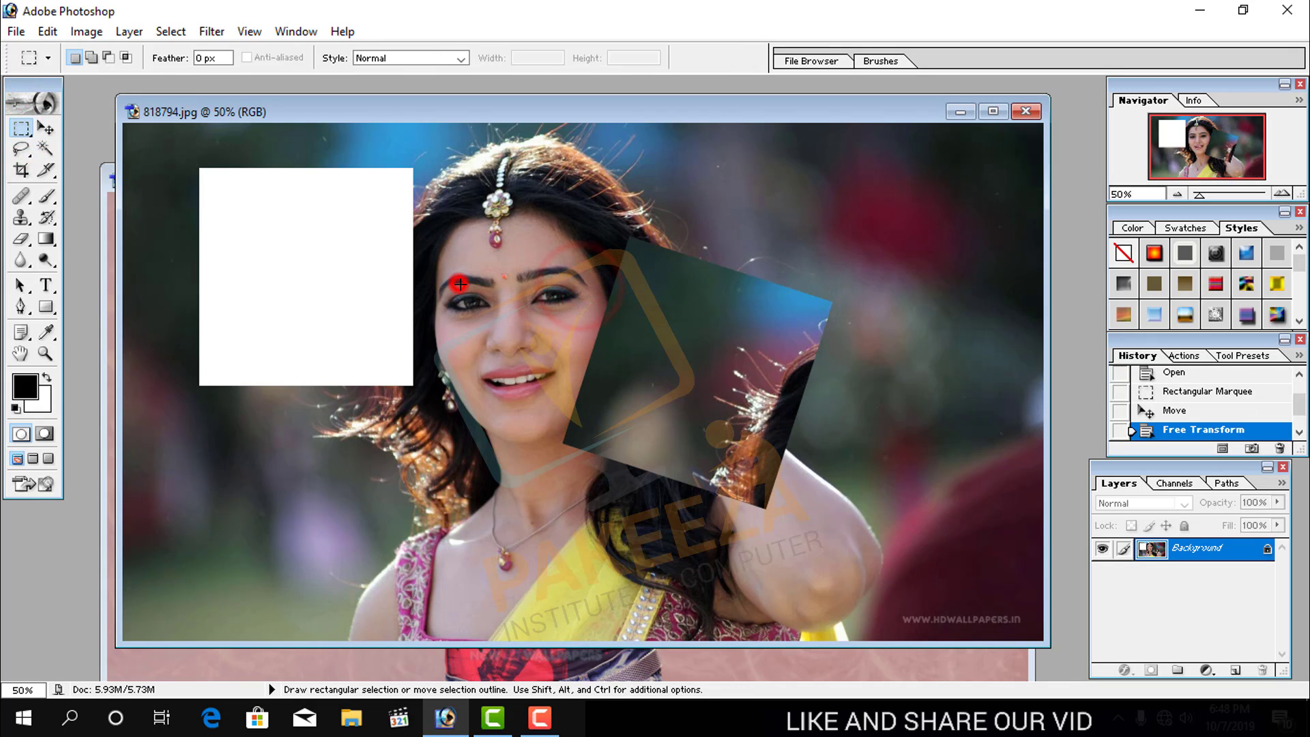
left_click(459, 283)
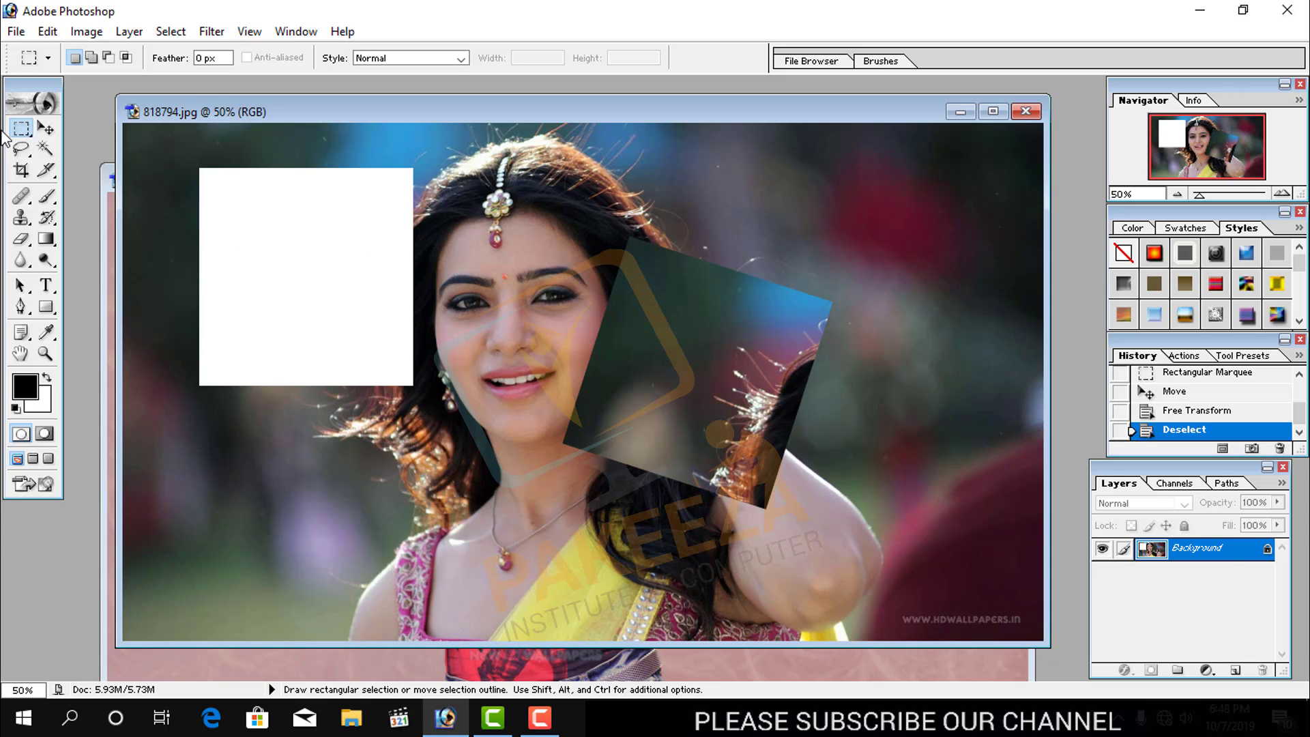
left_click(45, 128)
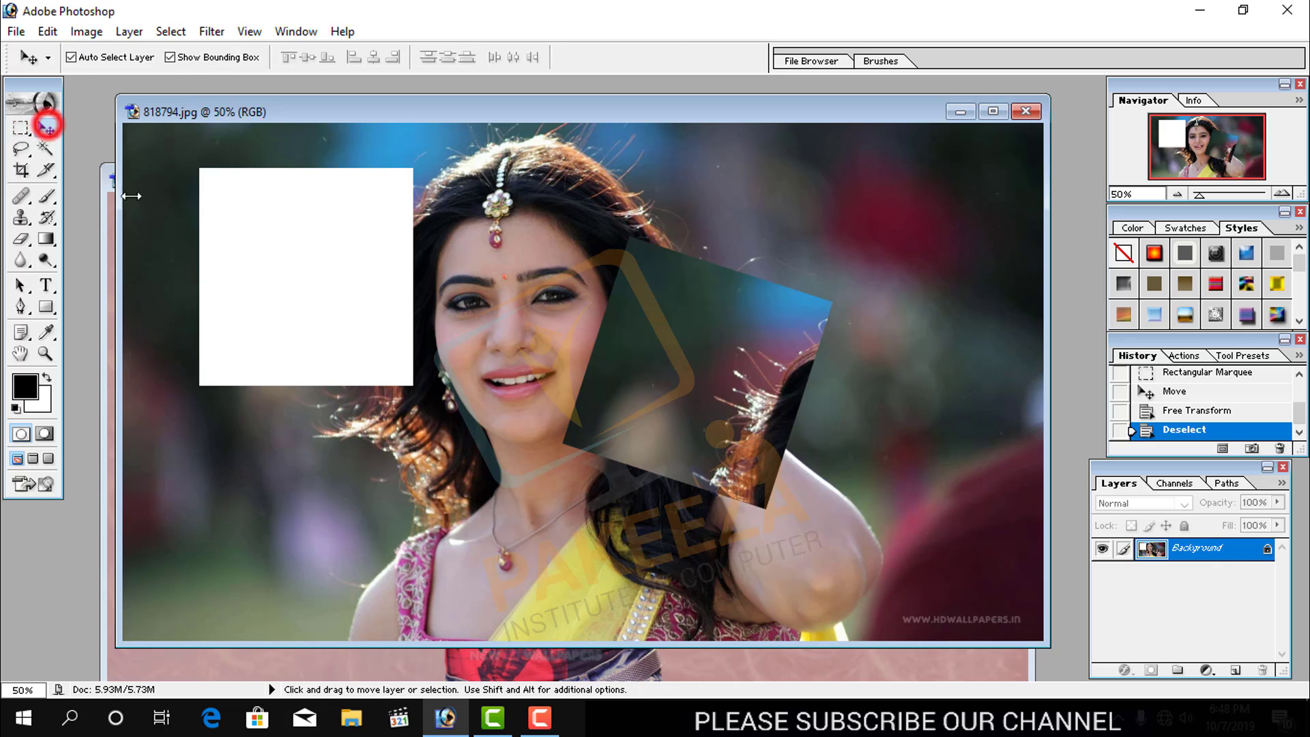
left_click(729, 357)
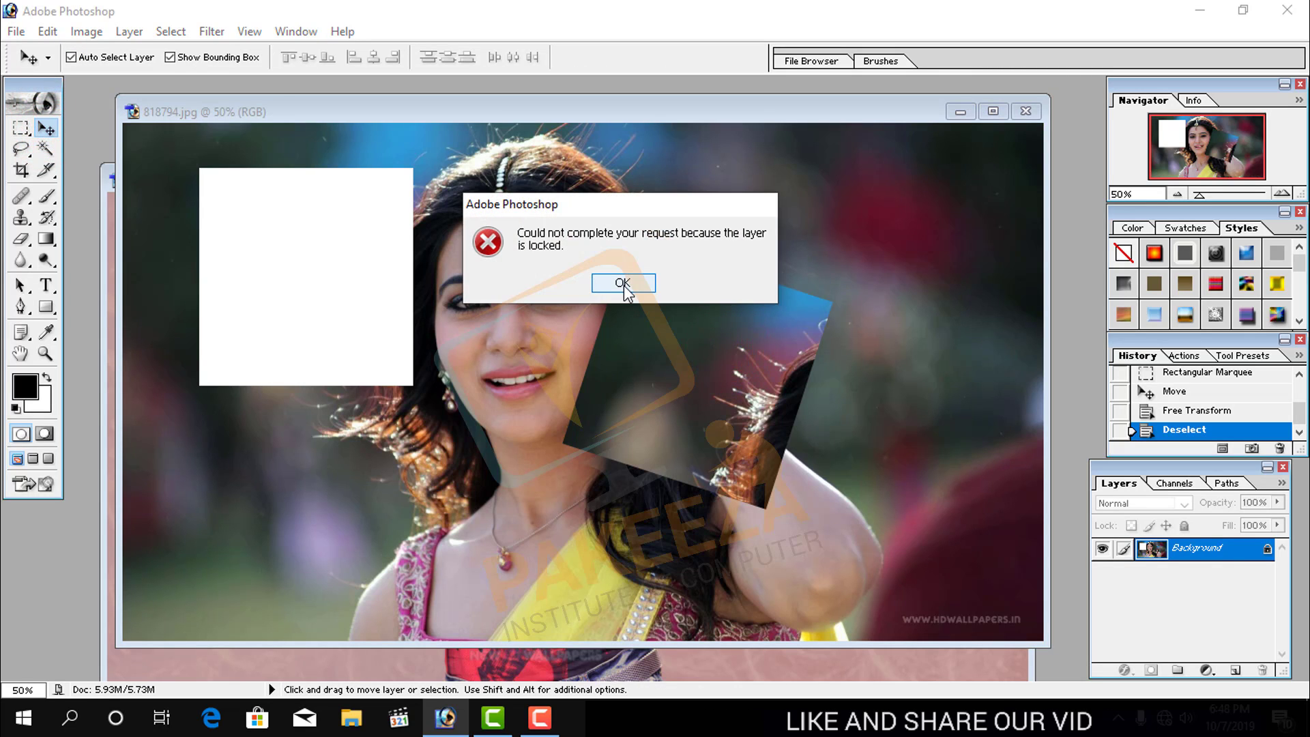
left_click(623, 284)
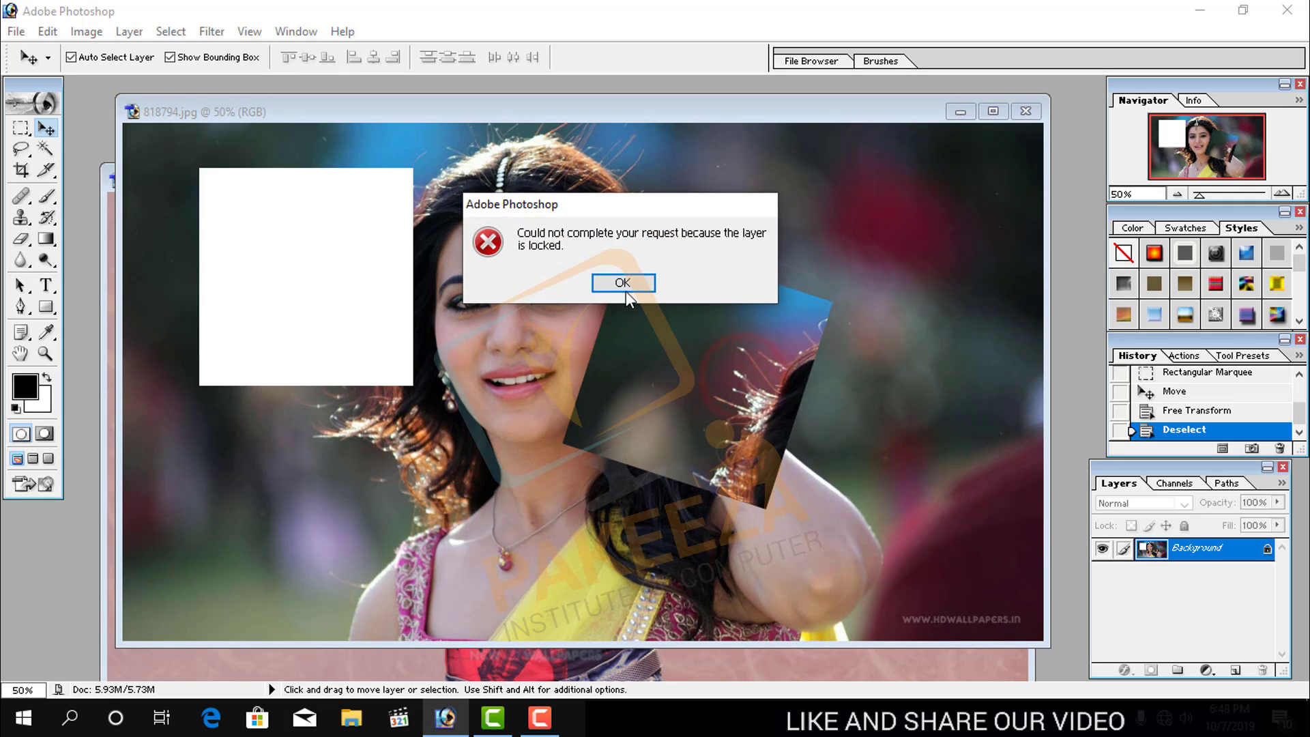
left_click(622, 283)
left_click(574, 316)
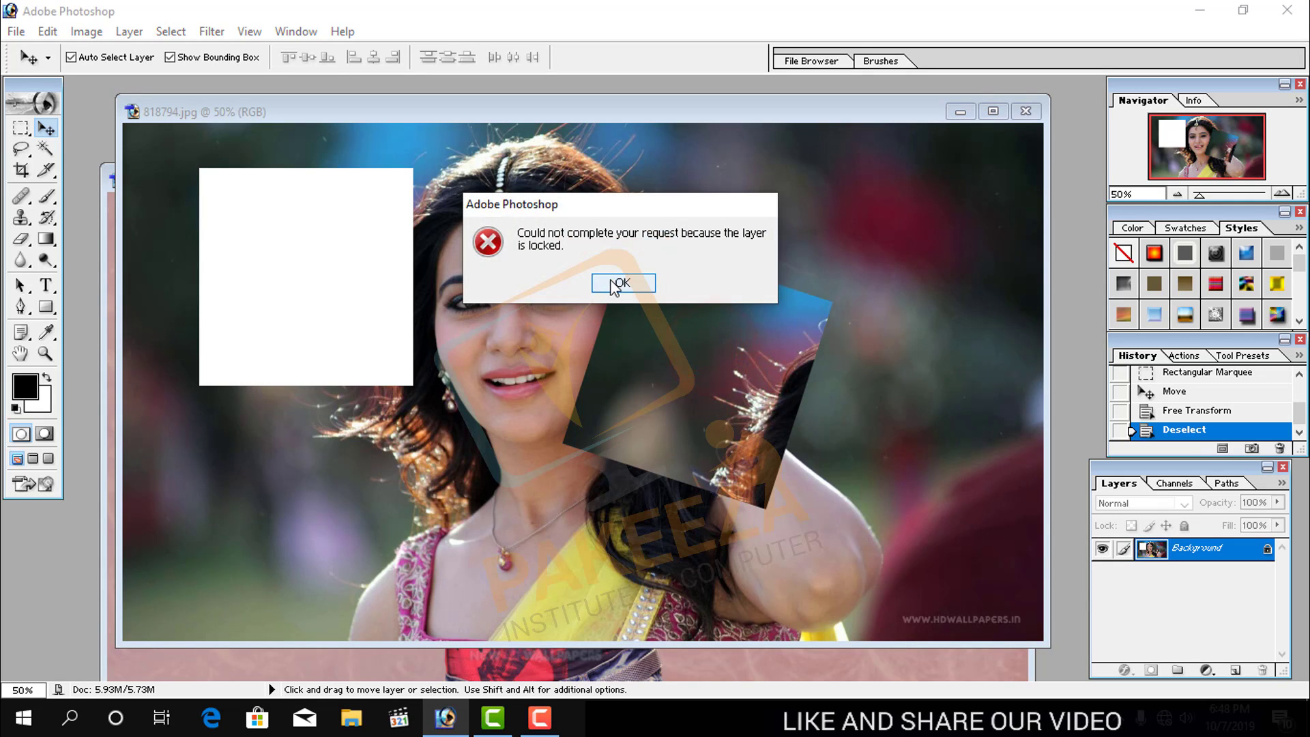
left_click(649, 283)
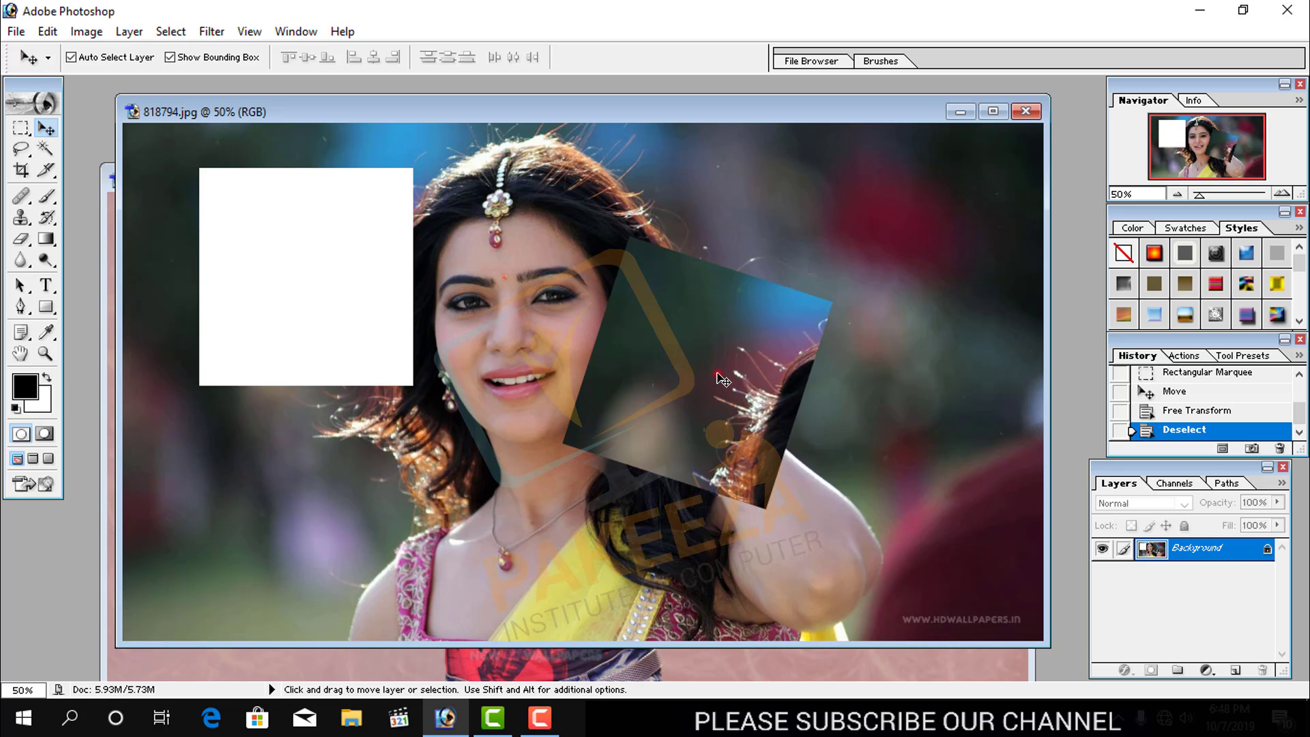
left_click(476, 293)
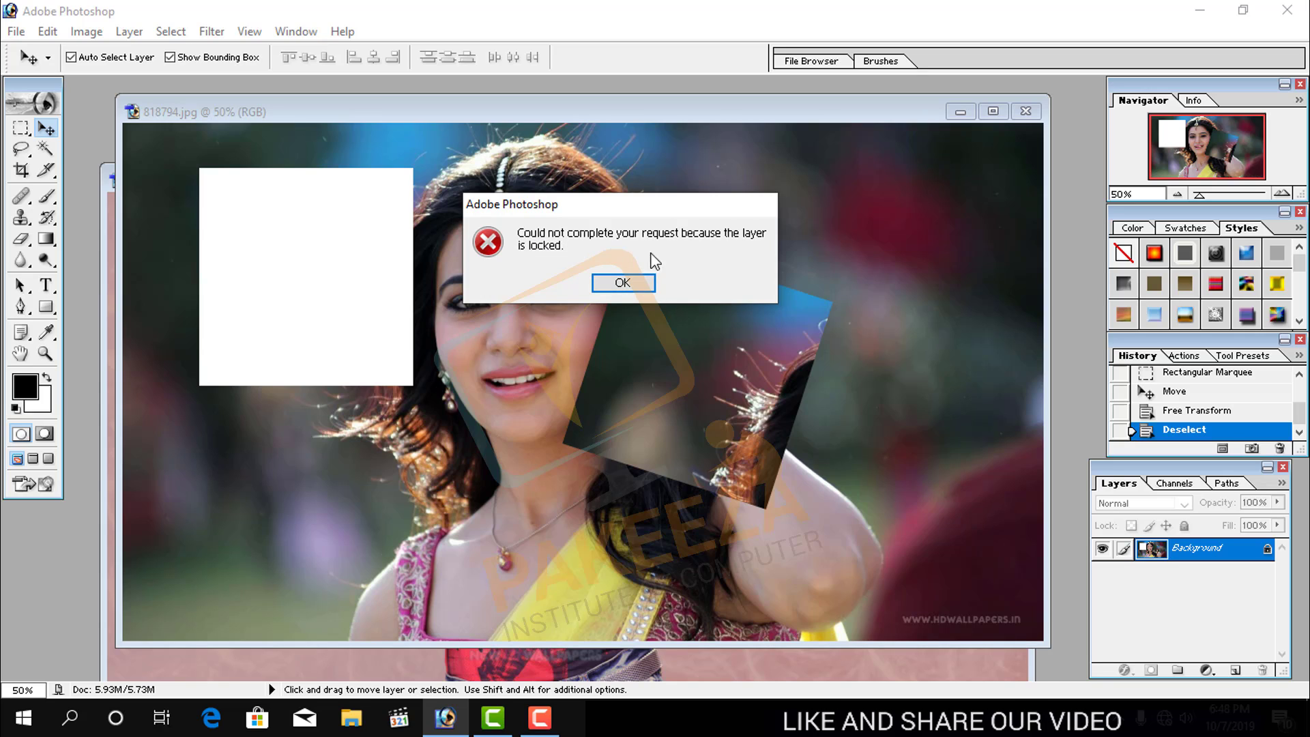
left_click(619, 286)
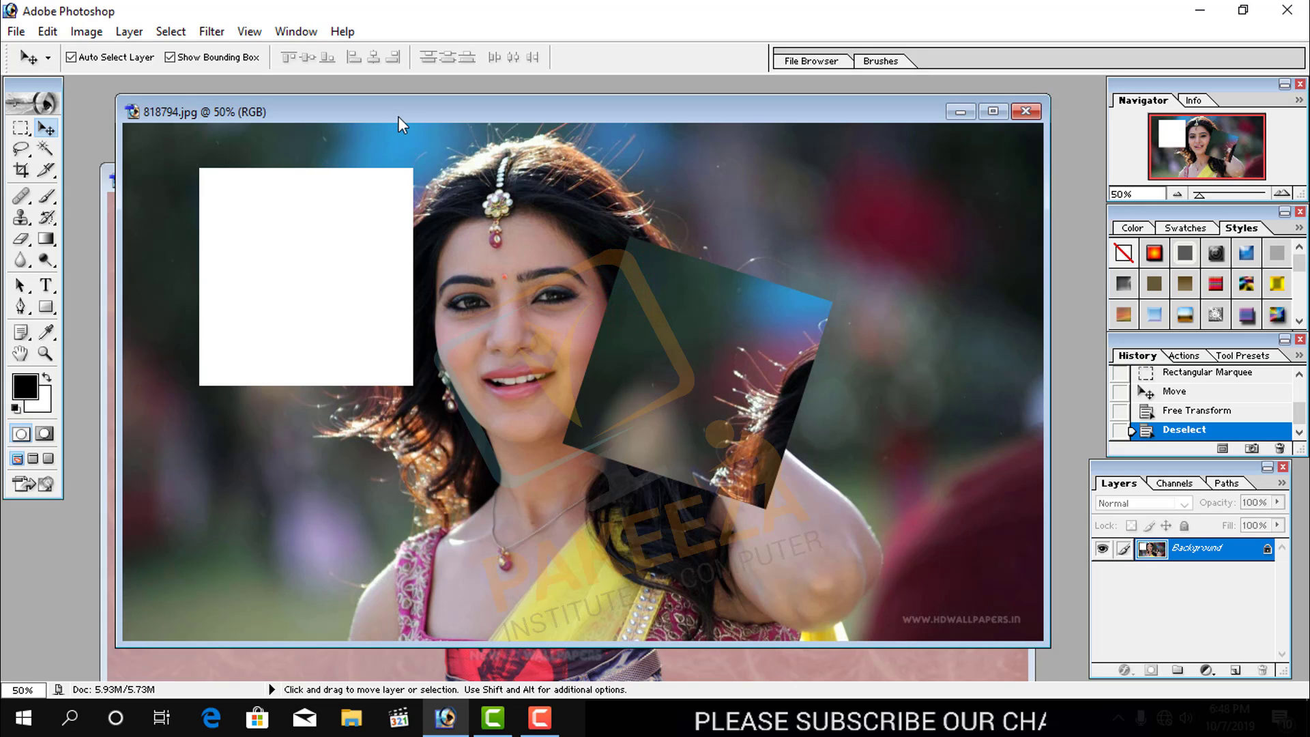
left_click_drag(398, 116, 376, 116)
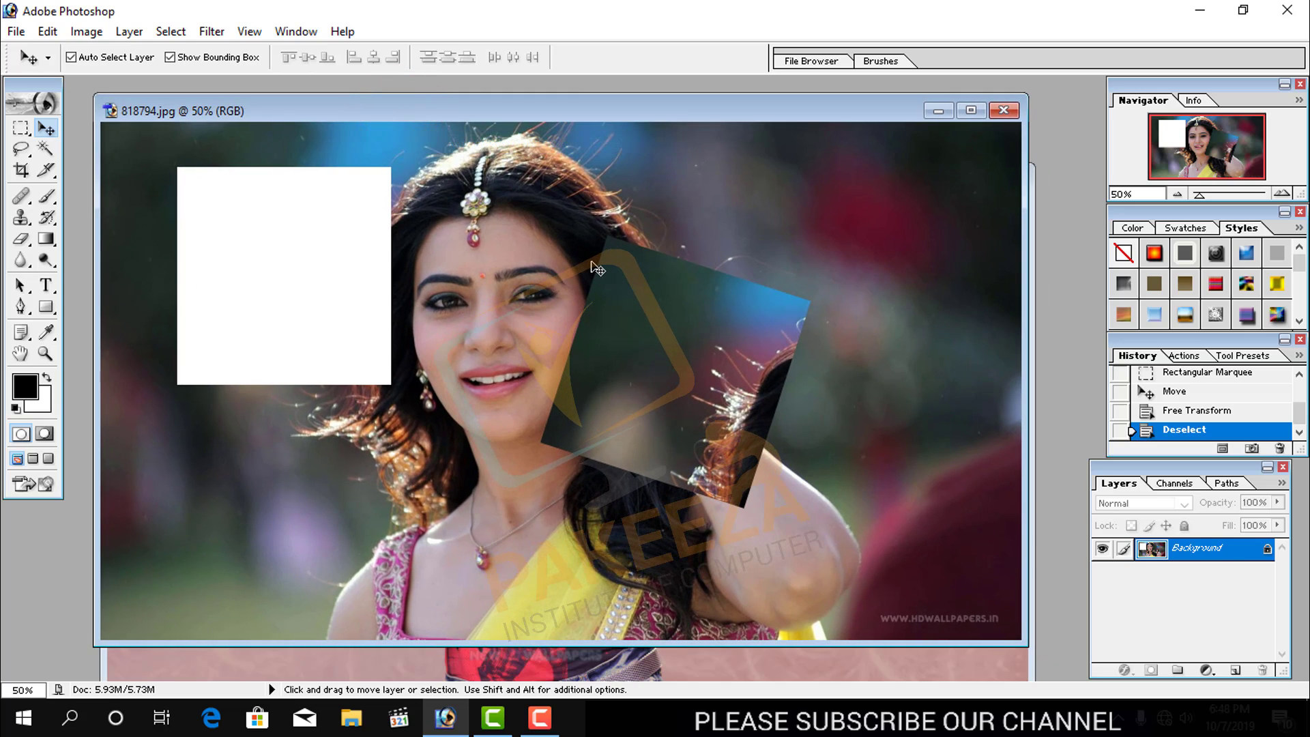
- Nudge a rectangle around her face down-left and back, deselect, and move the window aside
left_click(21, 128)
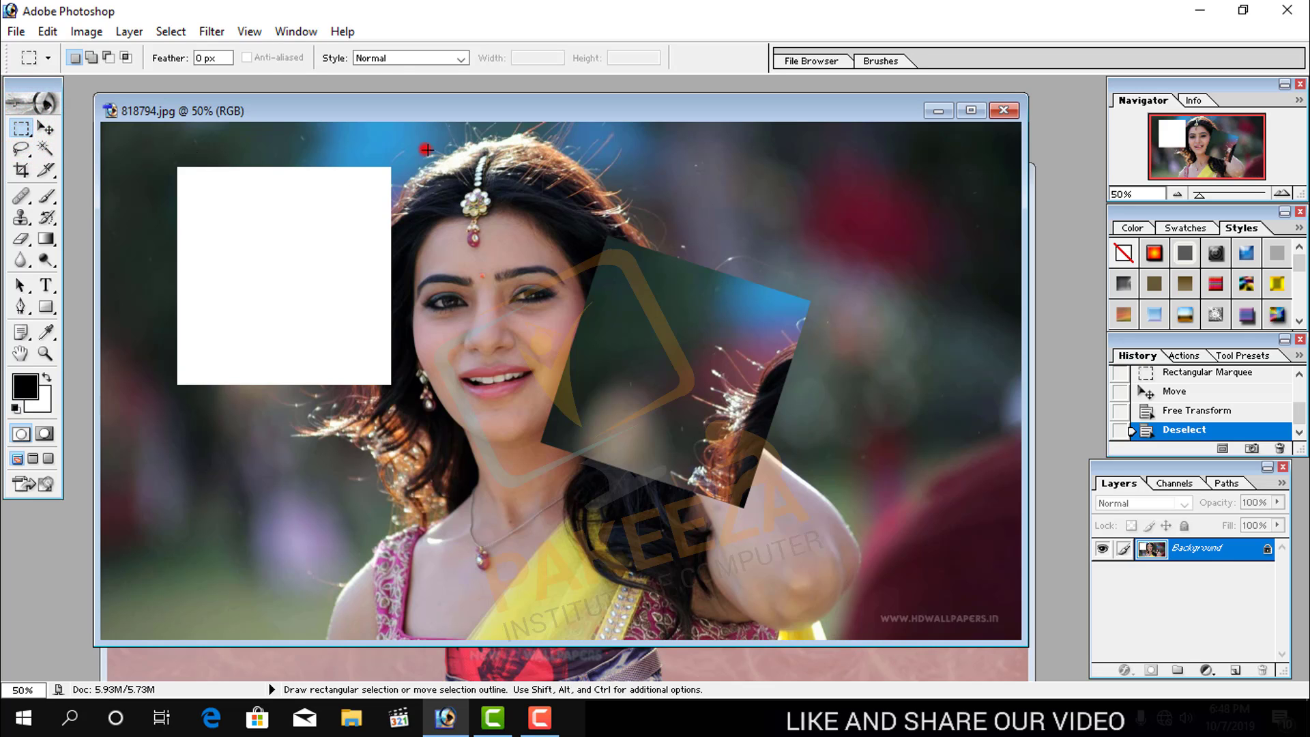
left_click_drag(427, 149, 859, 448)
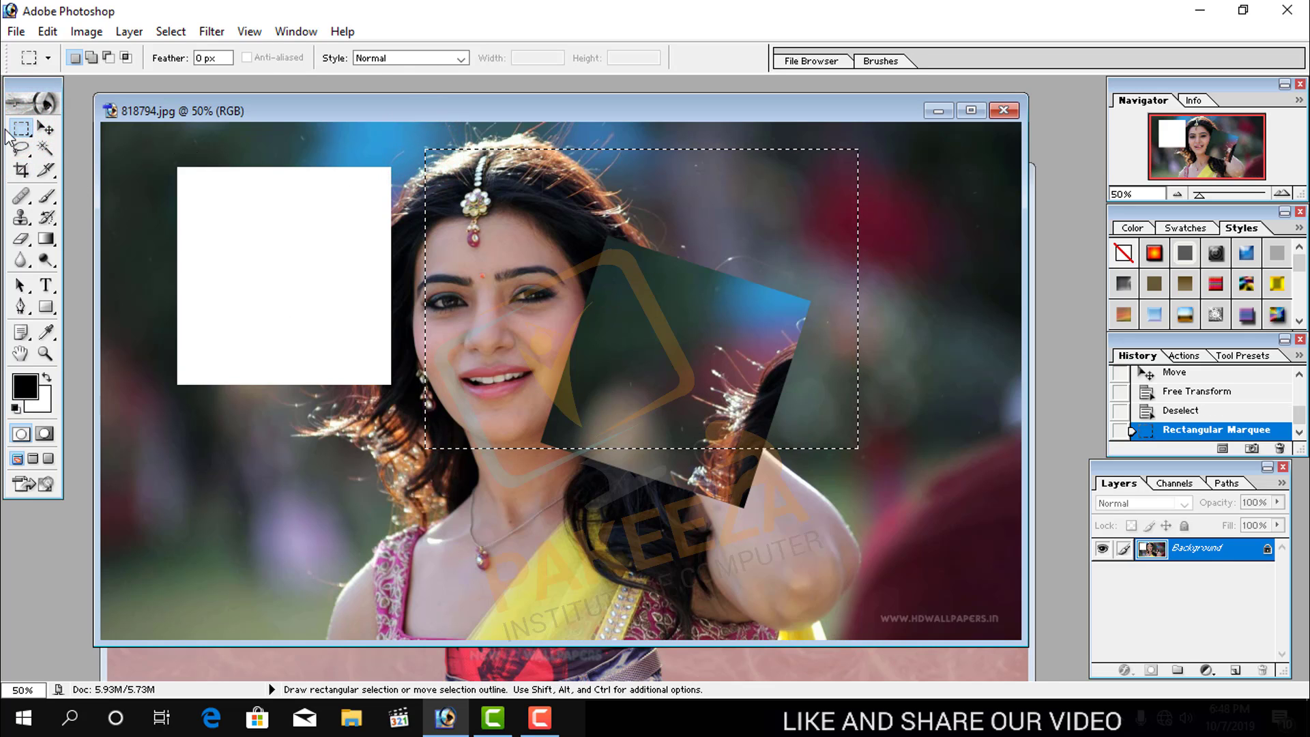
left_click(35, 127)
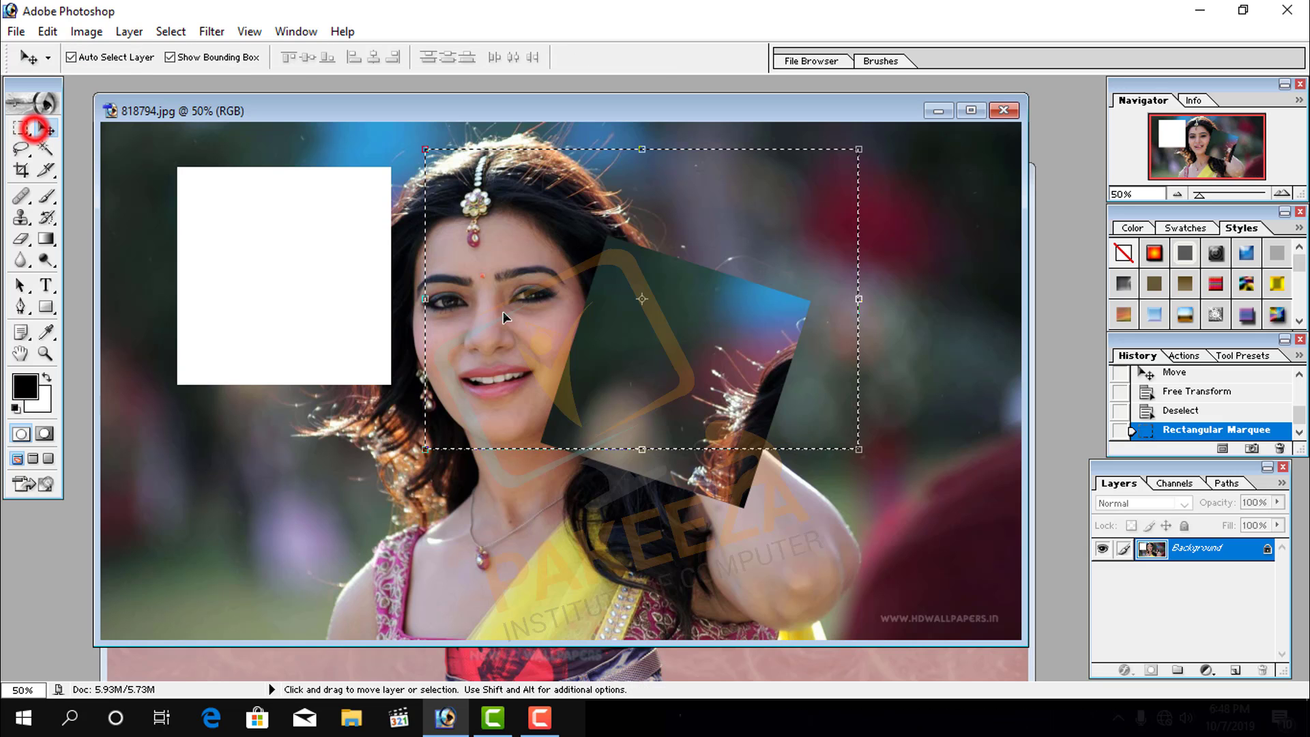
left_click_drag(578, 319, 540, 403)
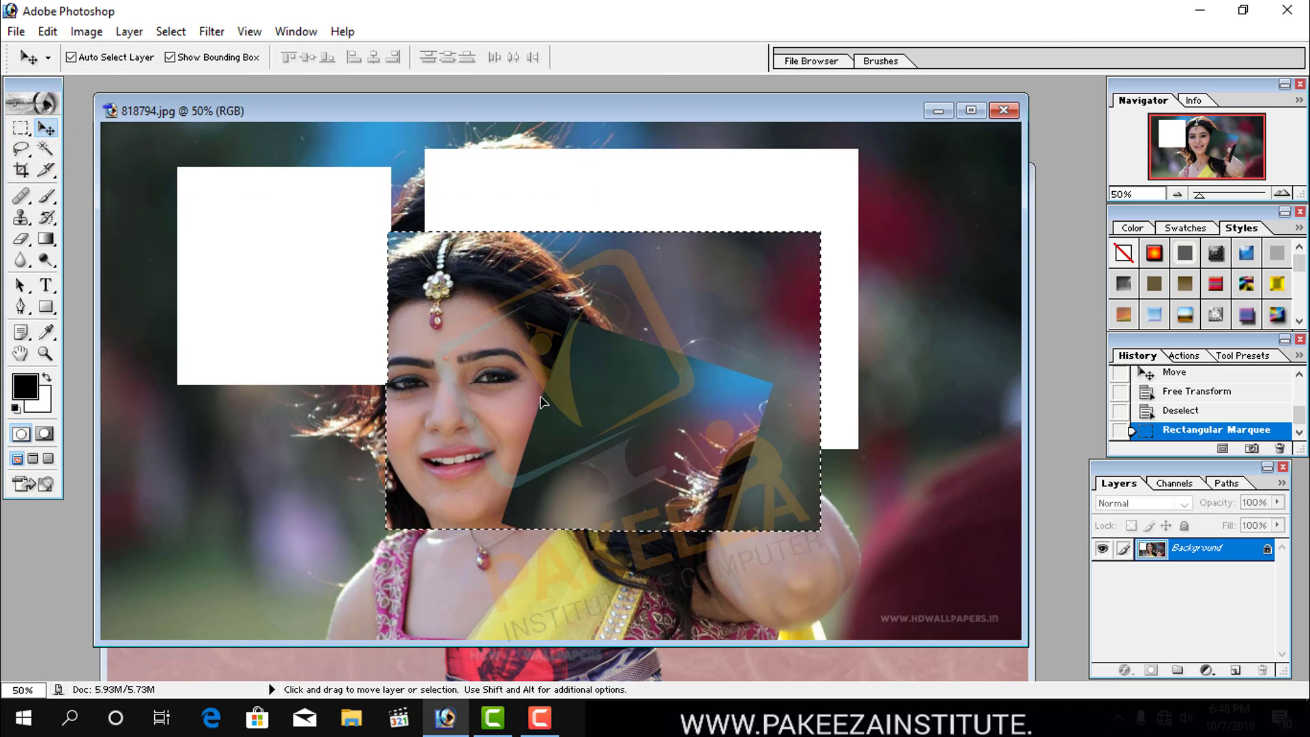
left_click_drag(540, 402, 581, 323)
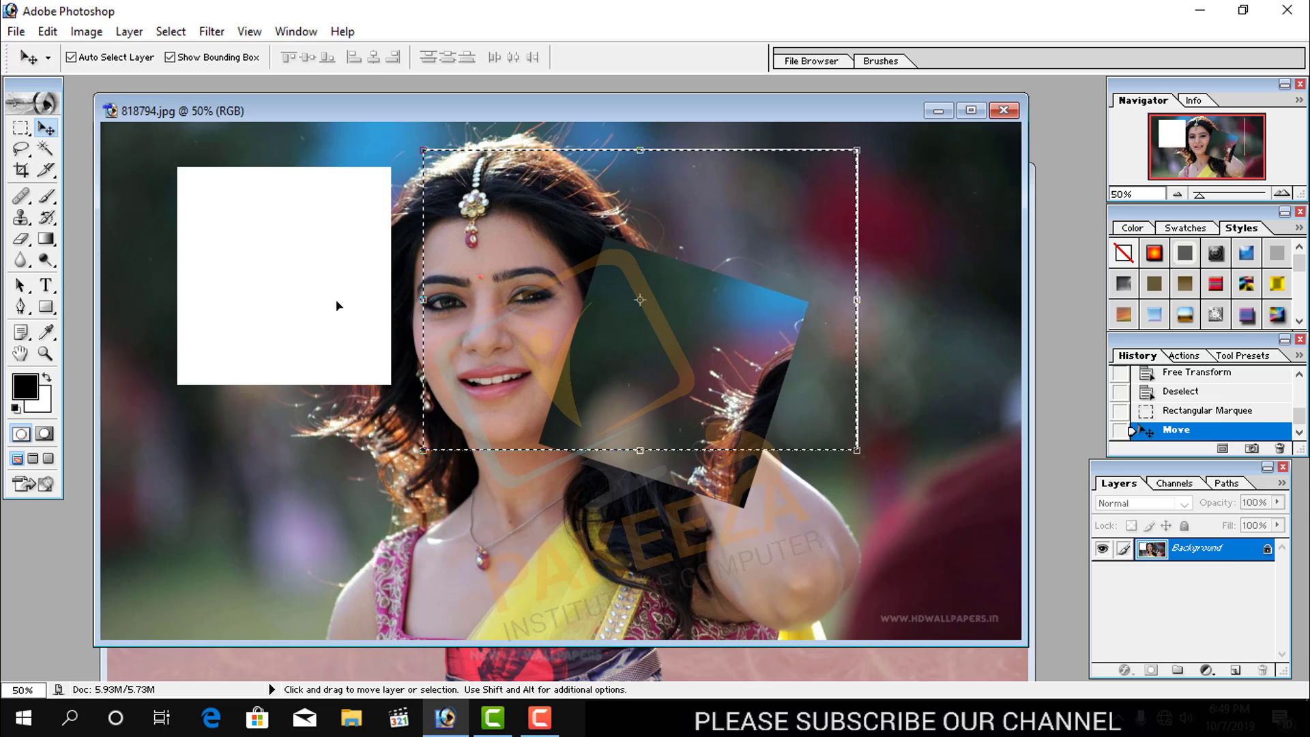
left_click(21, 128)
left_click(312, 226)
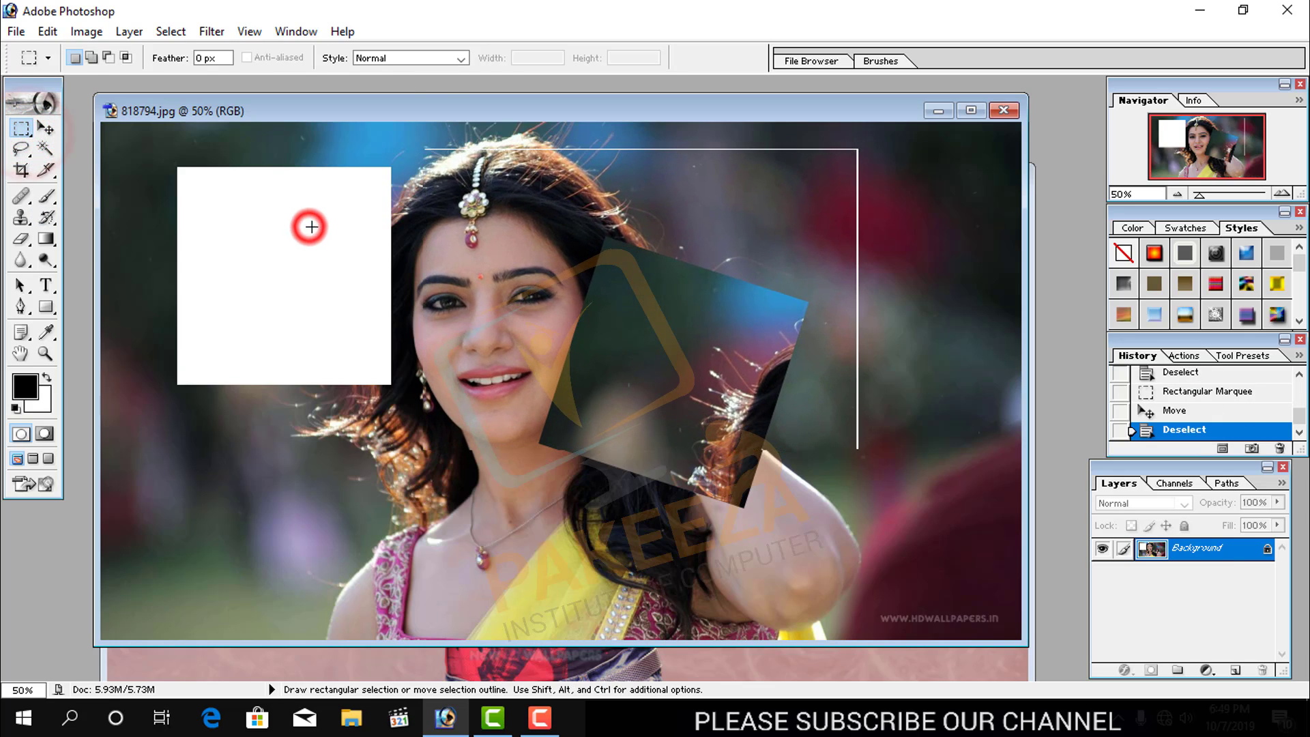
left_click(536, 171)
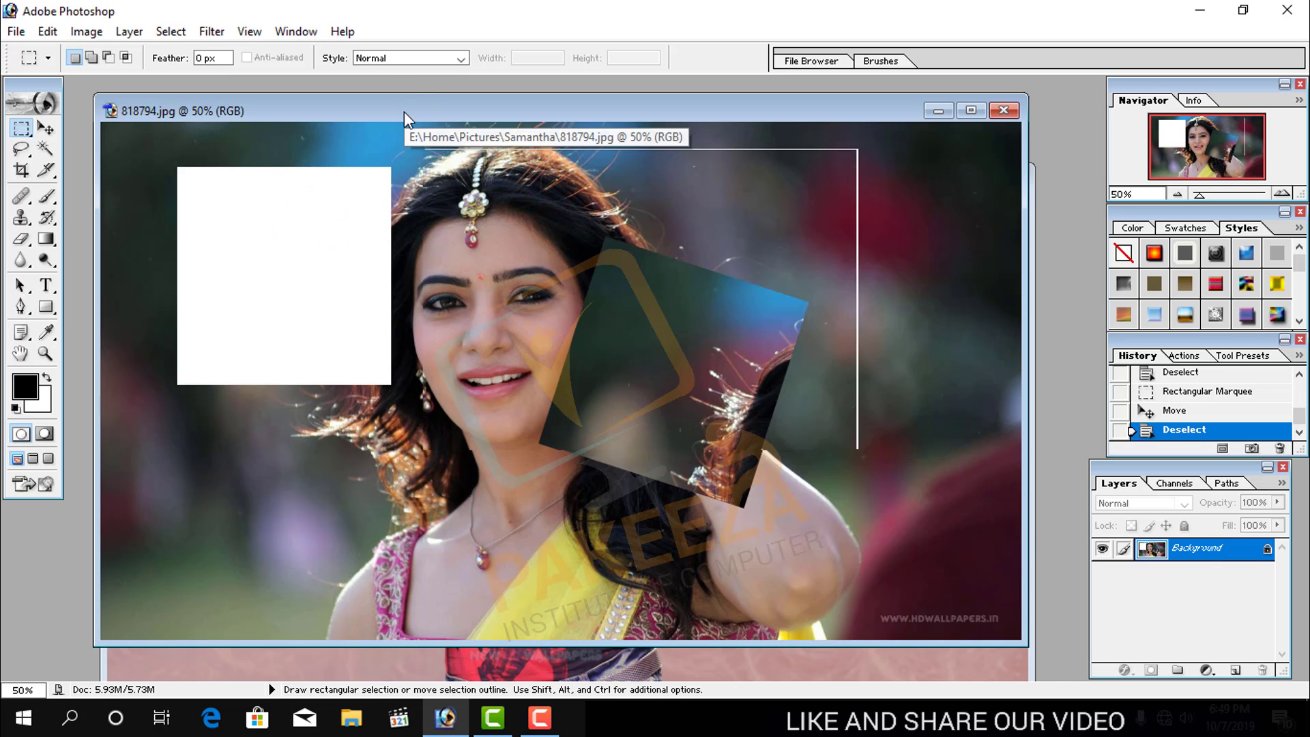
left_click_drag(404, 112, 643, 131)
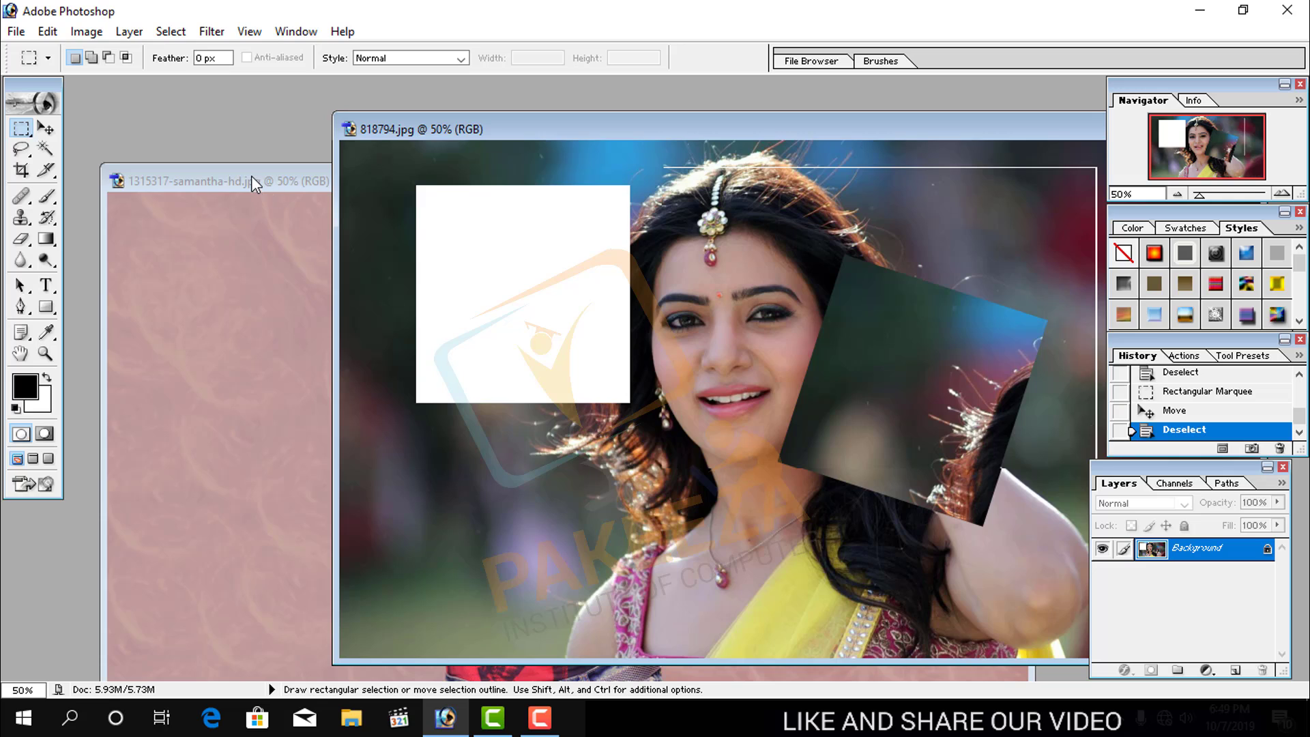
- Bring 1315317-samantha-hd.jpg forward and marquee a tall rectangle framing the standing woman
left_click(251, 177)
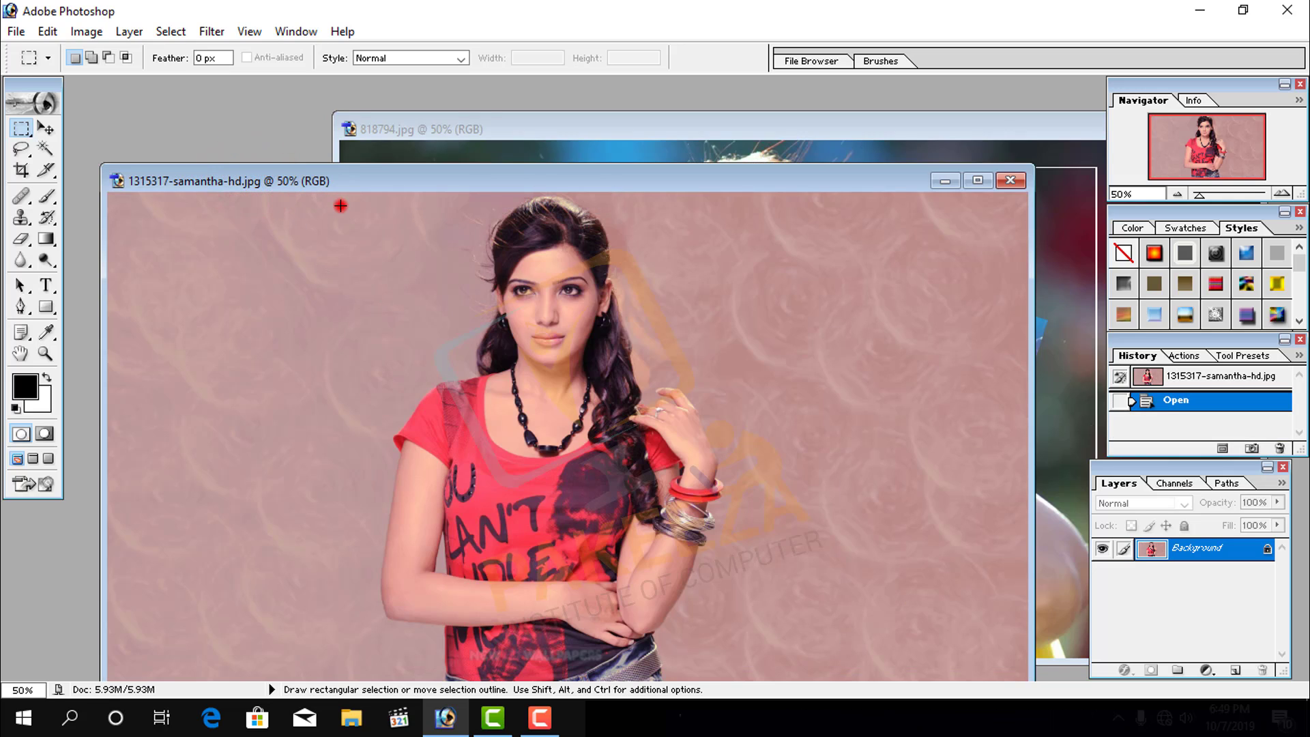
left_click_drag(341, 206, 887, 477)
left_click(813, 477)
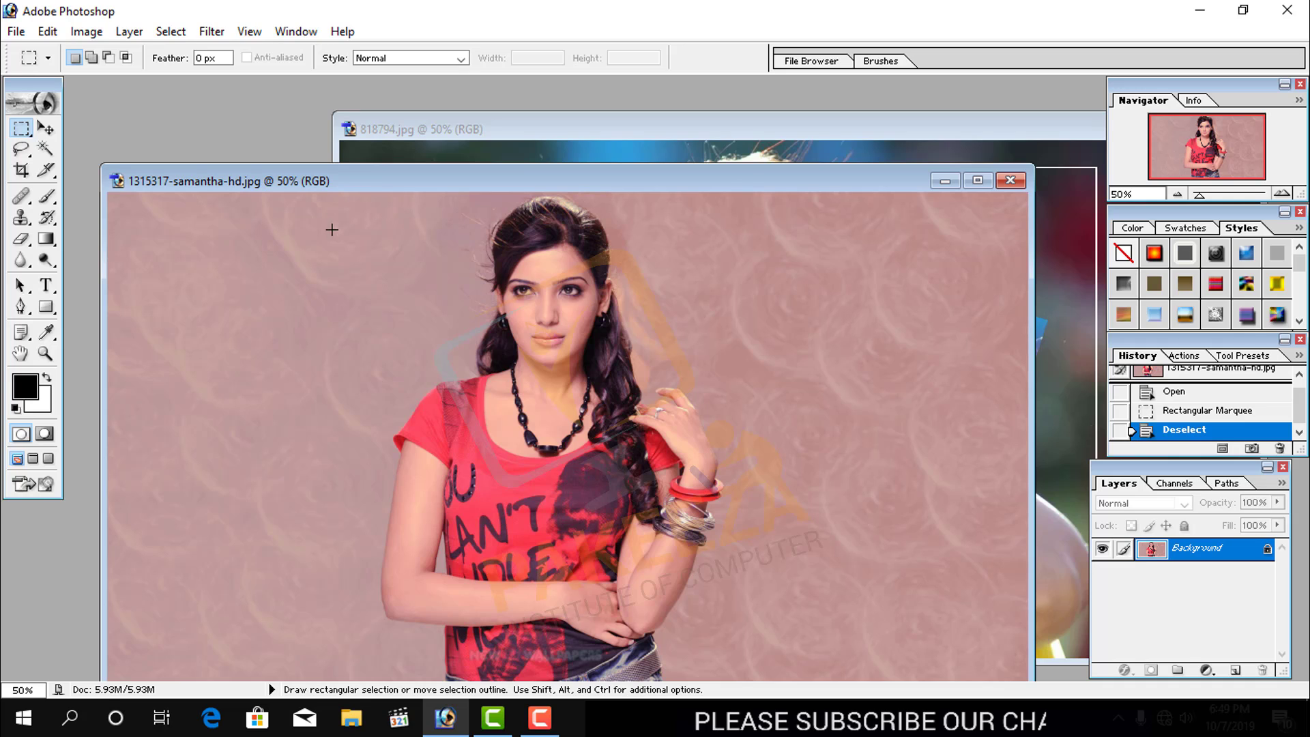
left_click_drag(335, 202, 936, 525)
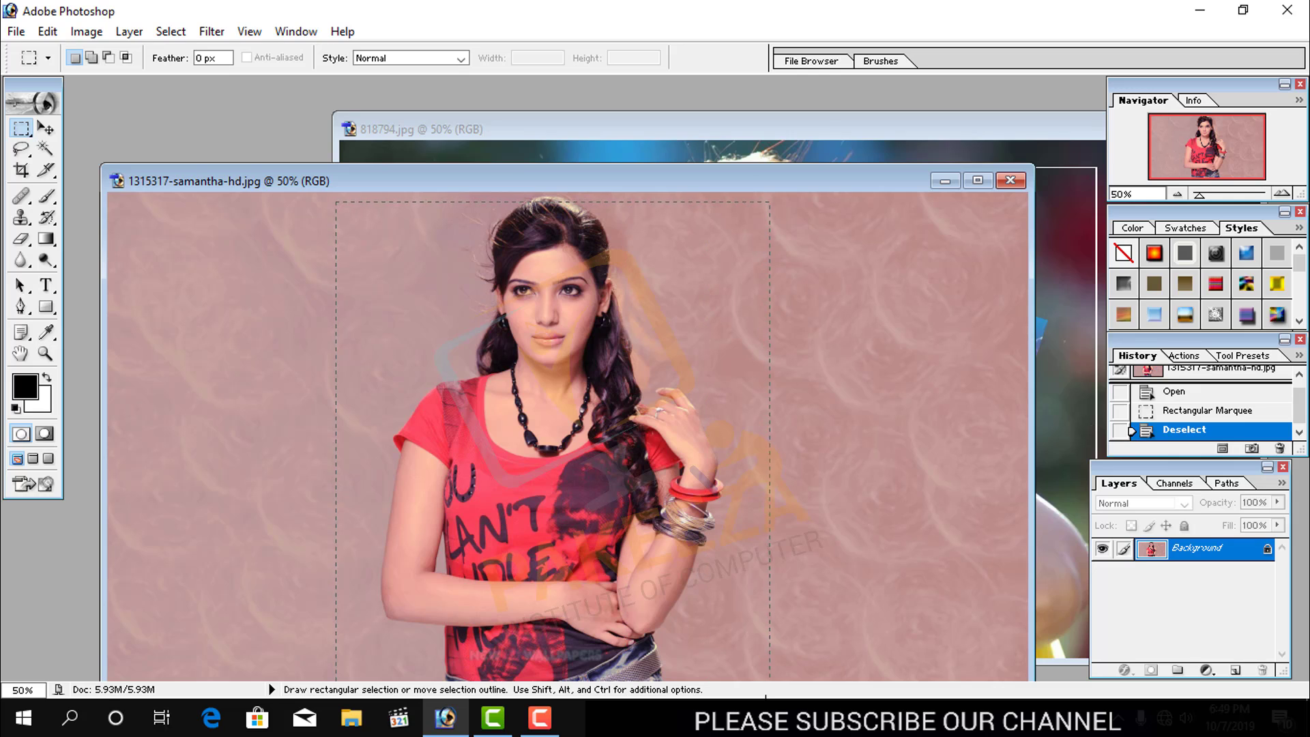
left_click_drag(769, 679, 761, 680)
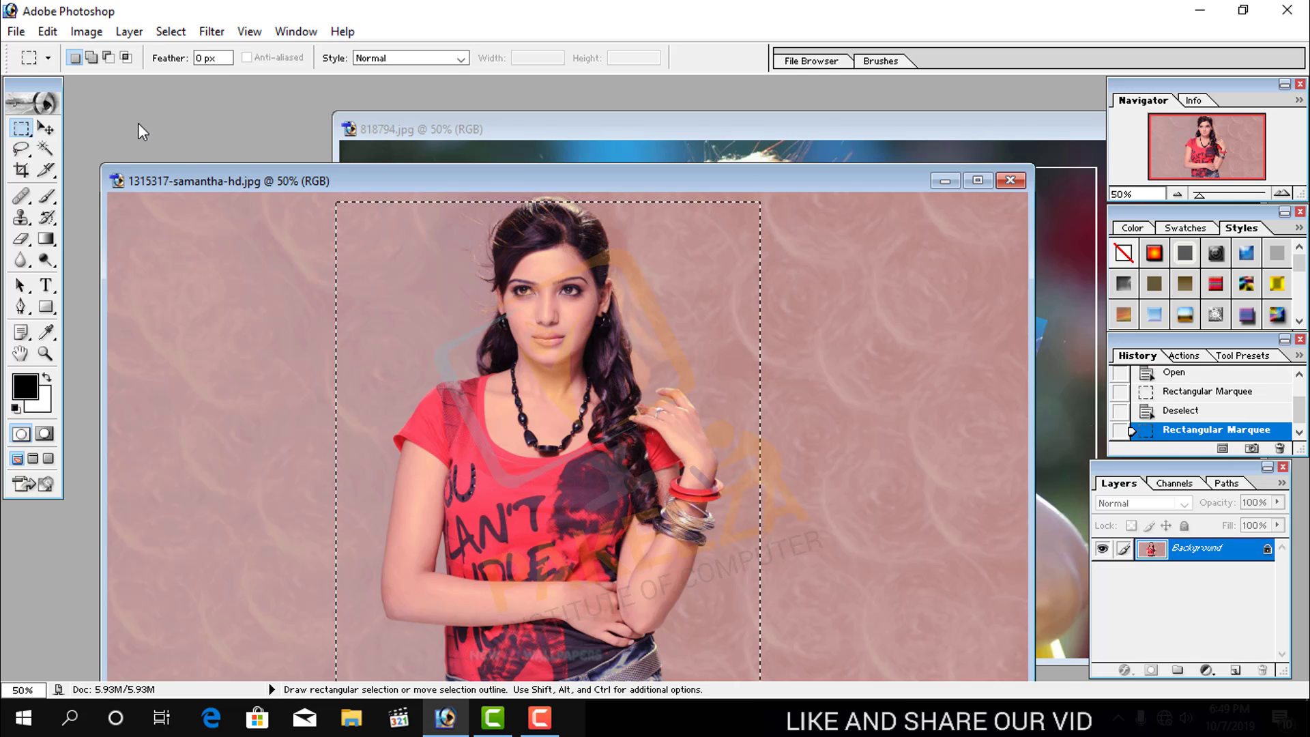
left_click(46, 128)
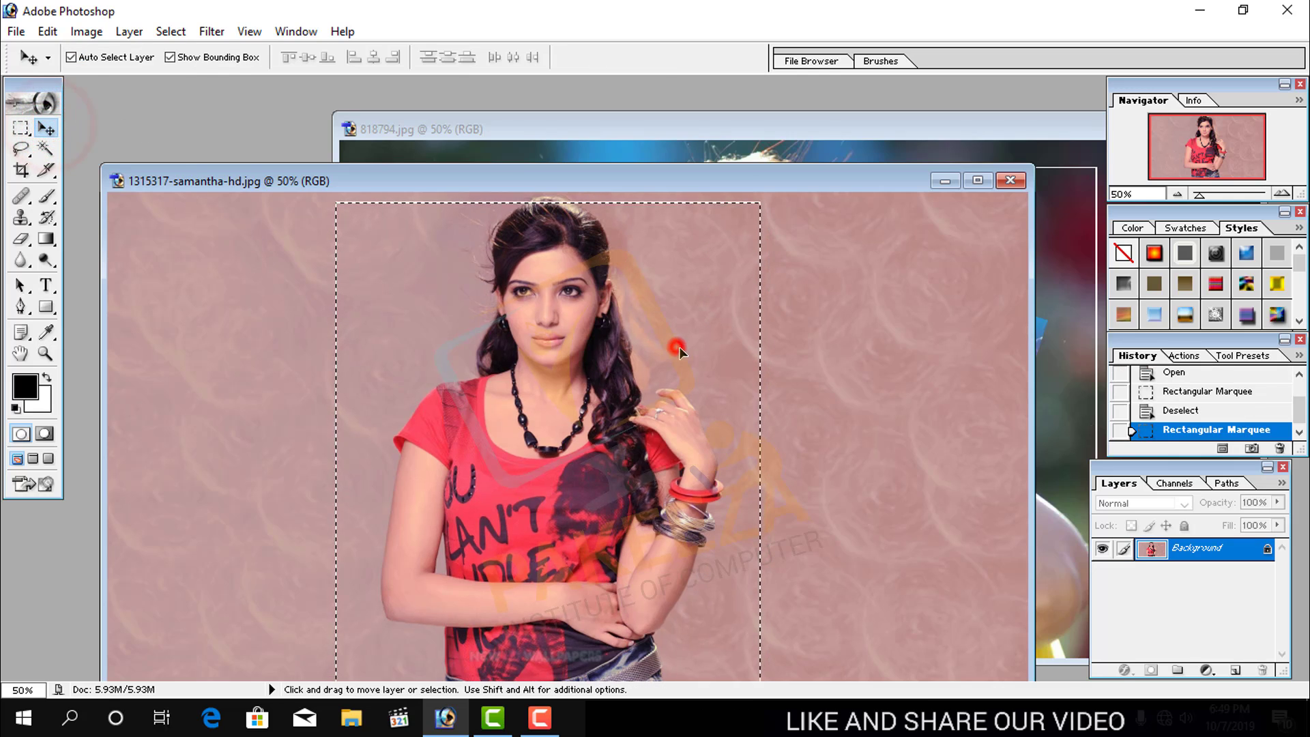
- Copy the red T-shirt woman into 818794.jpg as Layer 1, shift her left, tilt about -1.6°
mouse_move(679, 347)
left_mouse_down()
mouse_move(1054, 321)
mouse_move(1031, 336)
left_mouse_up()
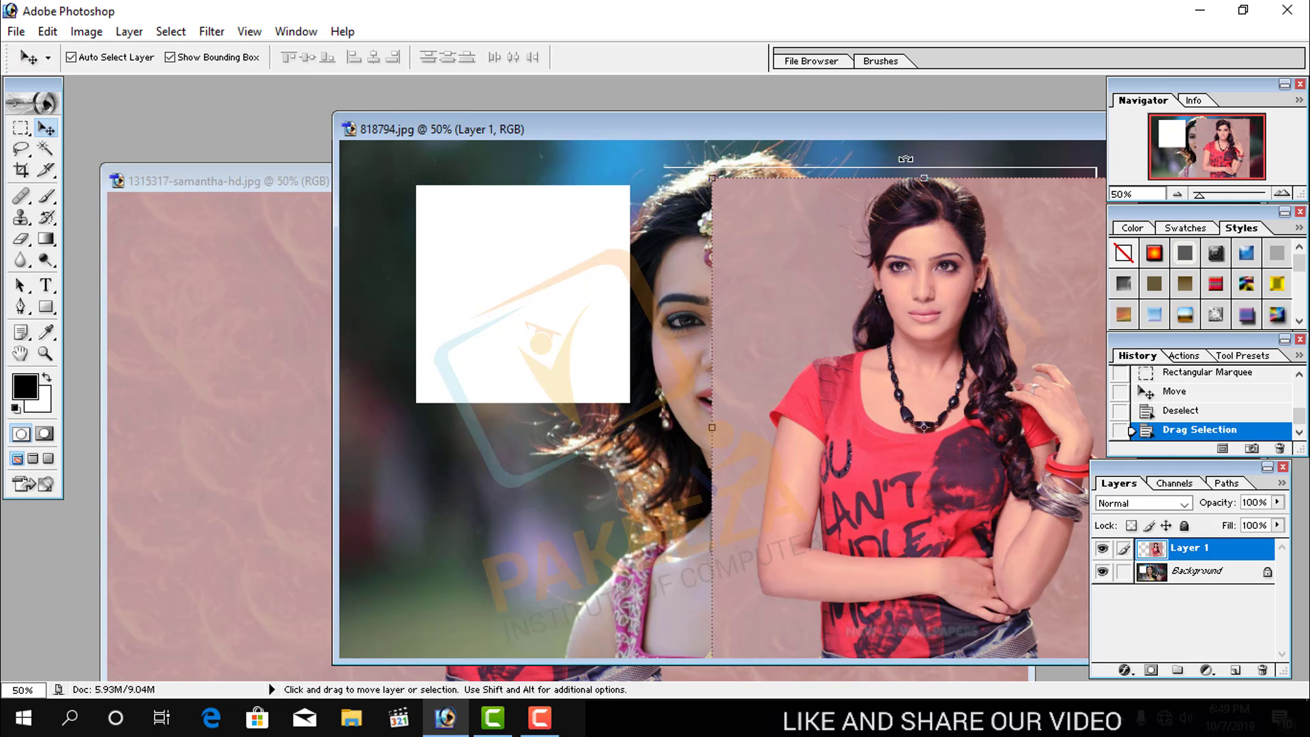
left_click_drag(924, 124, 805, 111)
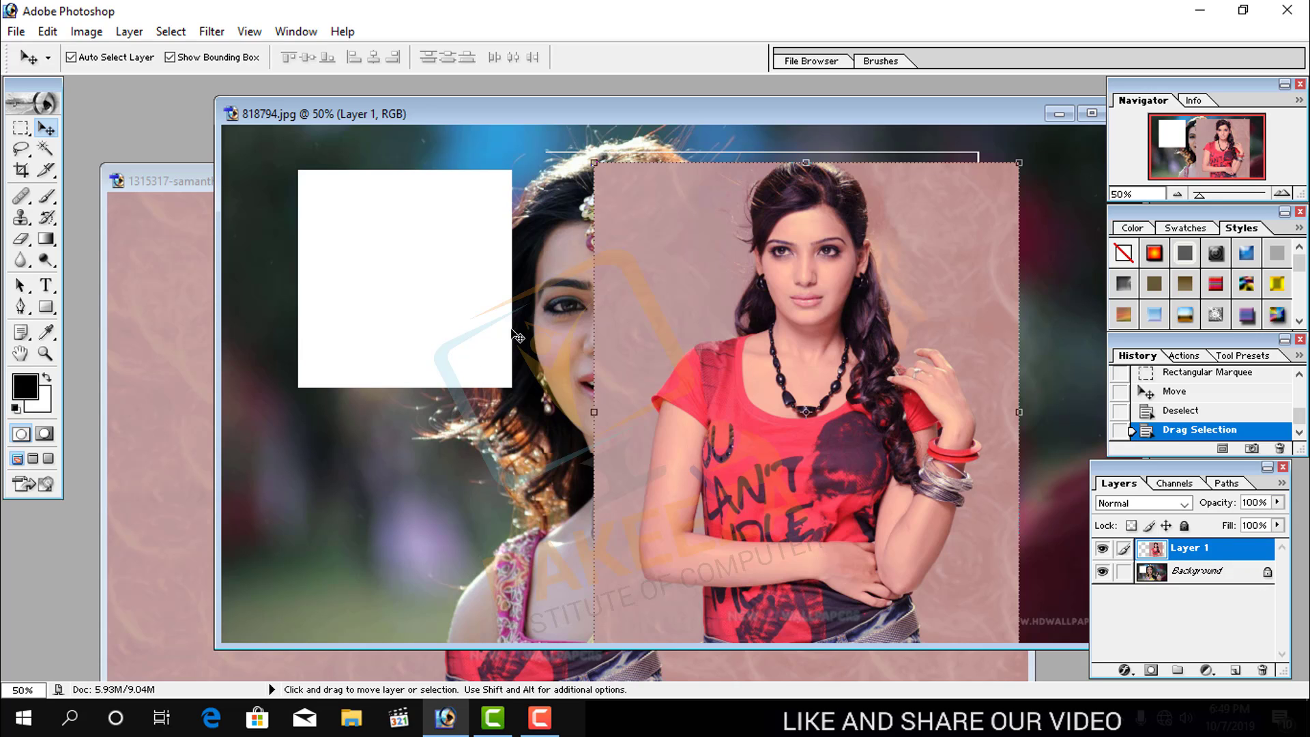
left_click(151, 196)
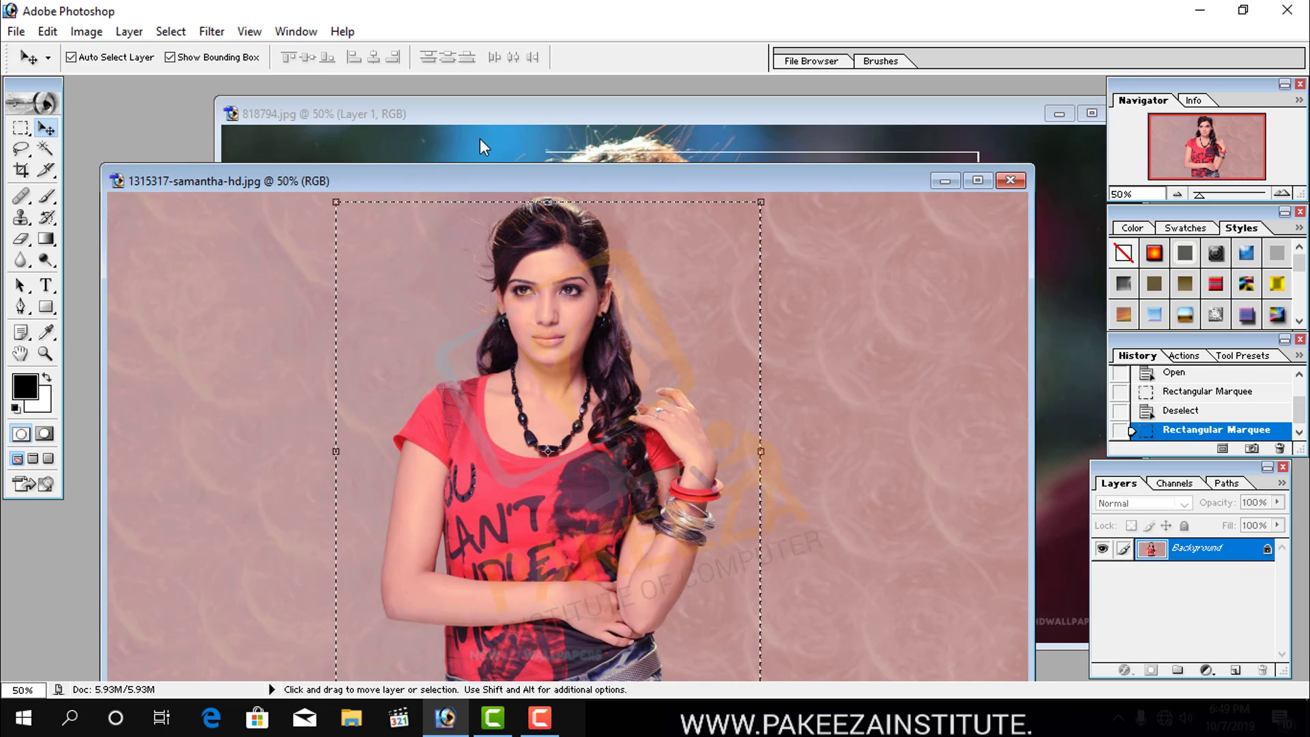
left_click(482, 112)
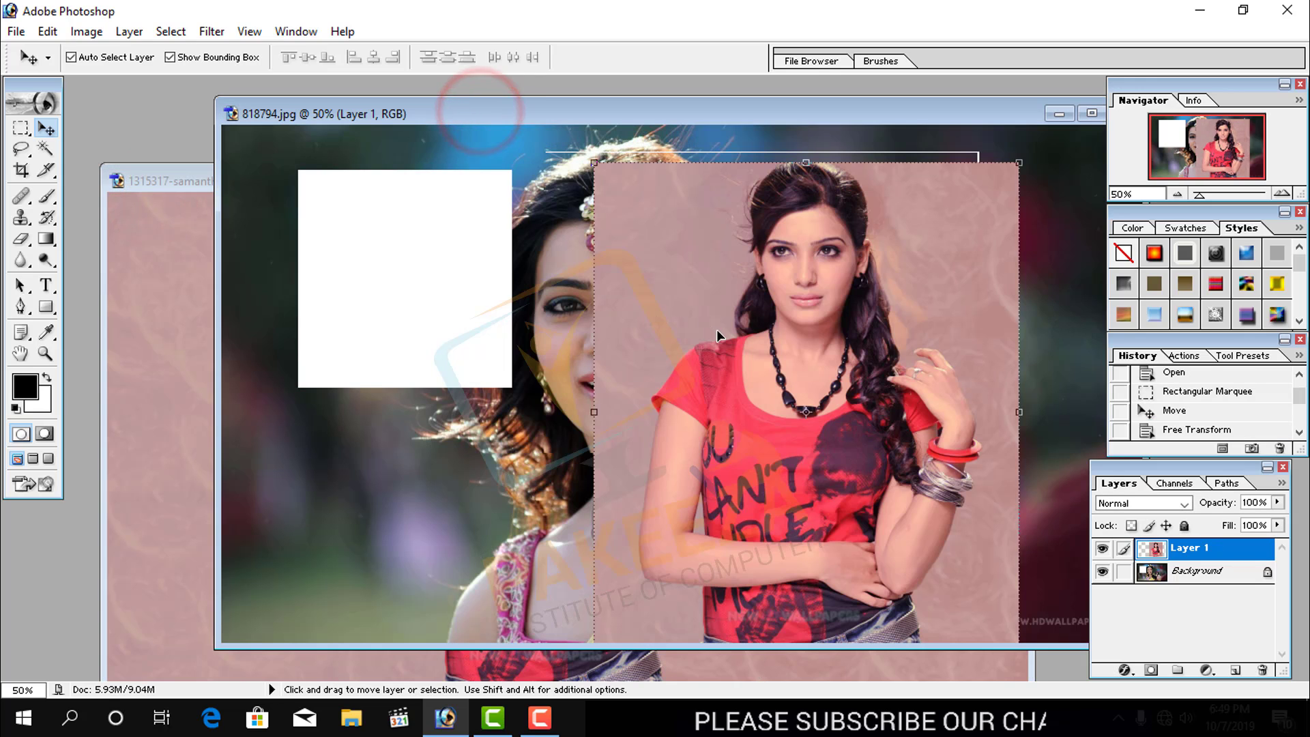
left_click_drag(717, 329, 601, 320)
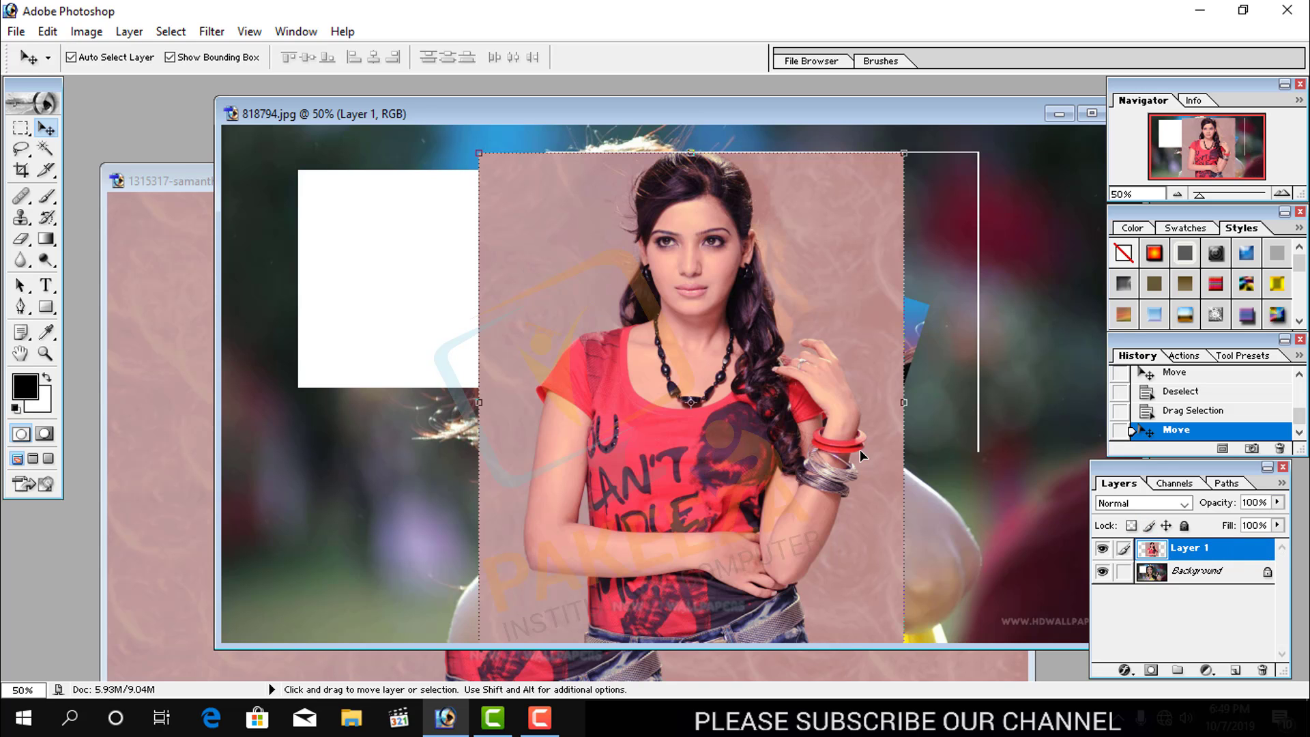
mouse_move(679, 335)
left_mouse_down()
mouse_move(592, 326)
mouse_move(674, 323)
left_mouse_up()
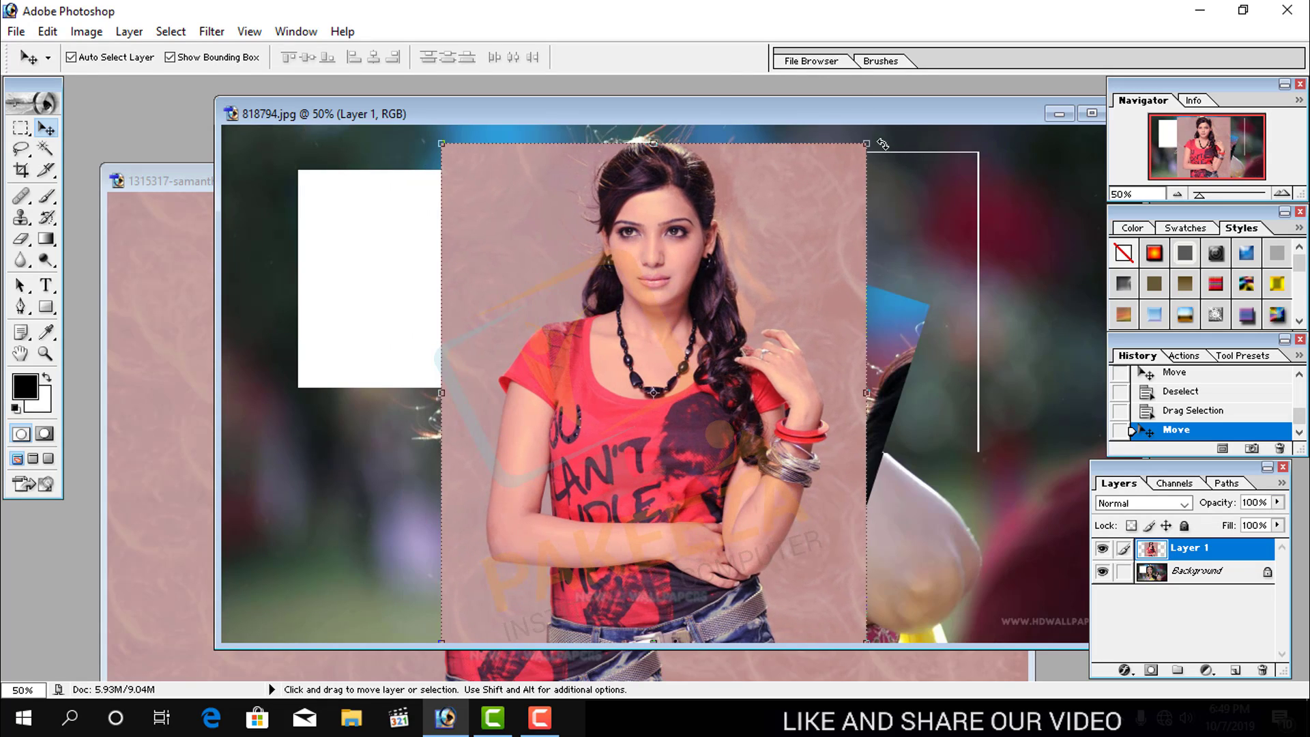
left_click_drag(883, 143, 841, 177)
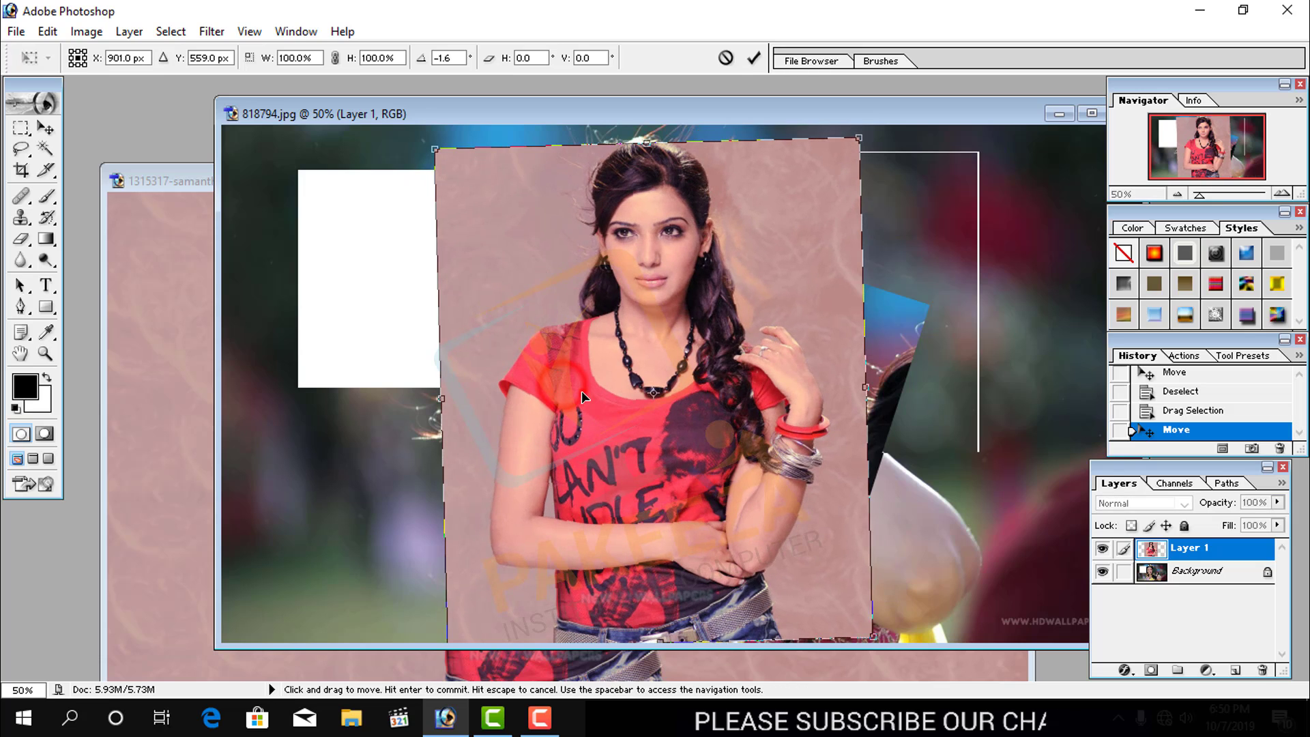
- Nudge Layer 1 slightly right and up and commit the transform
left_click_drag(563, 389, 589, 381)
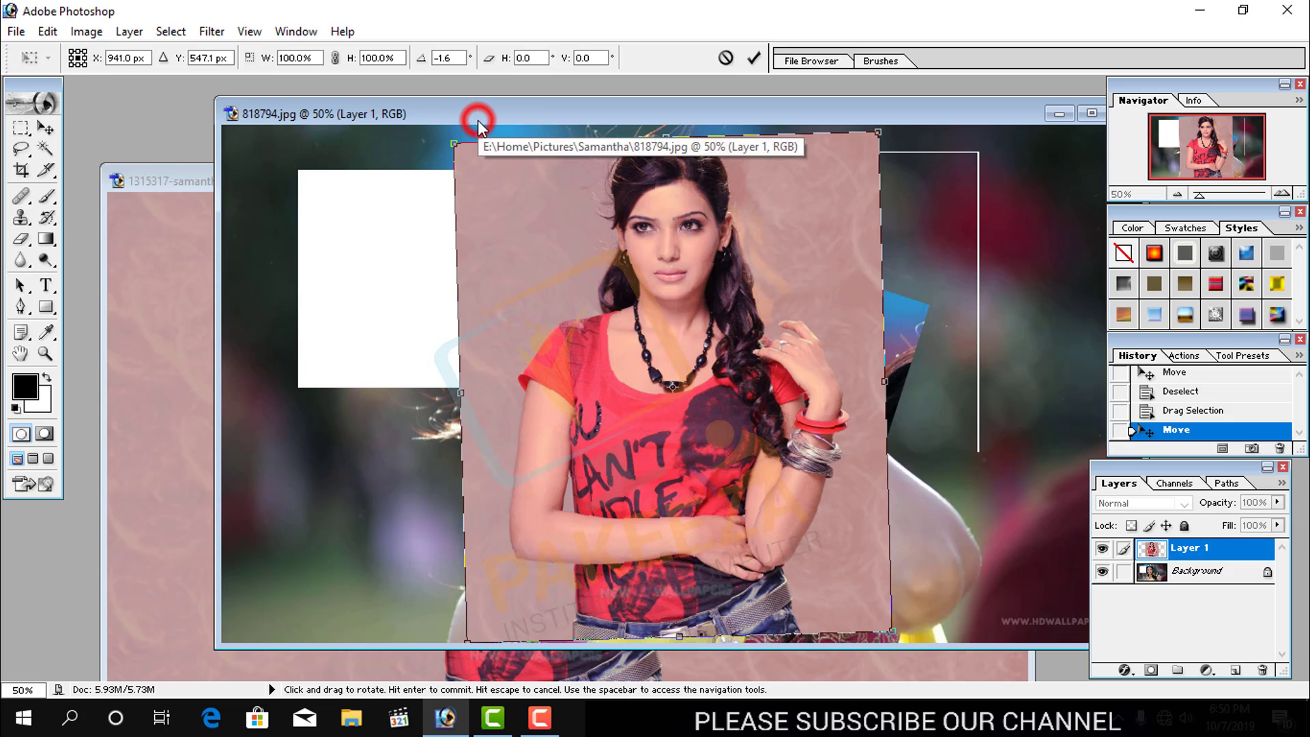
key("Return")
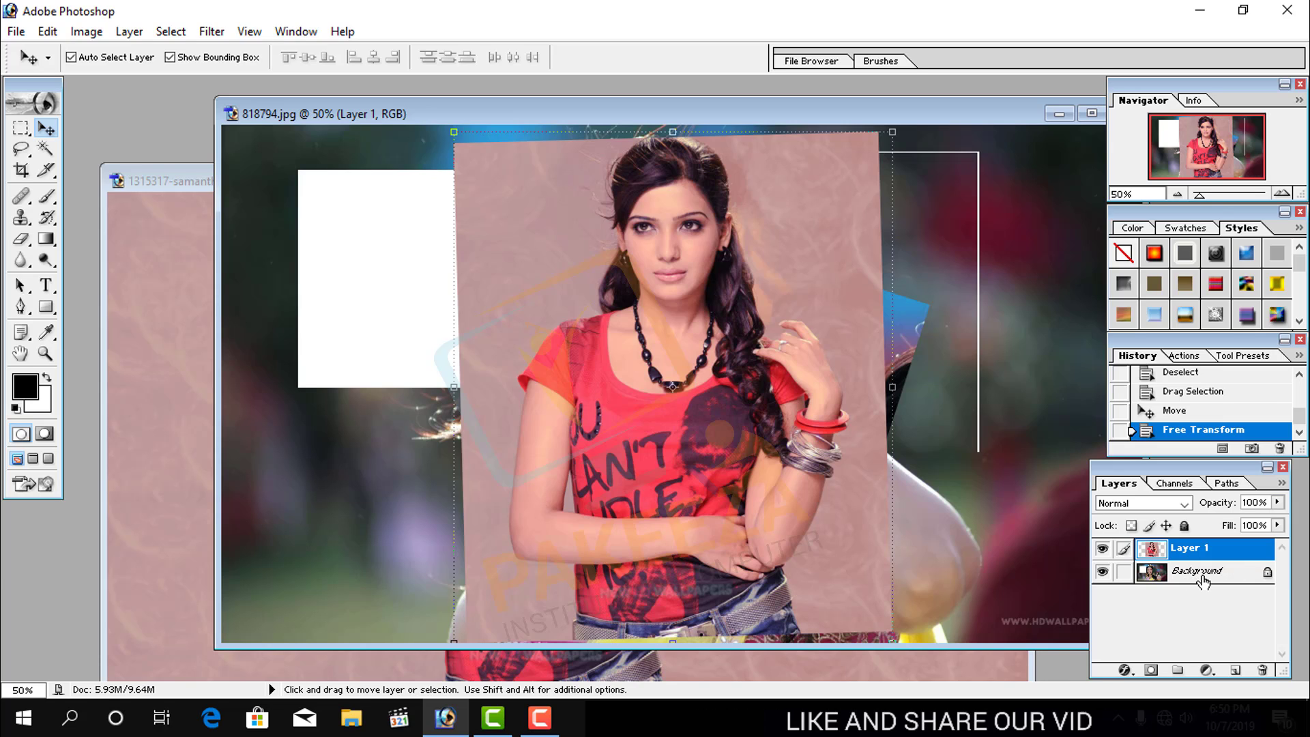
- Convert the Background into editable Layer 0 and shift it slightly up and right
double_click(1203, 573)
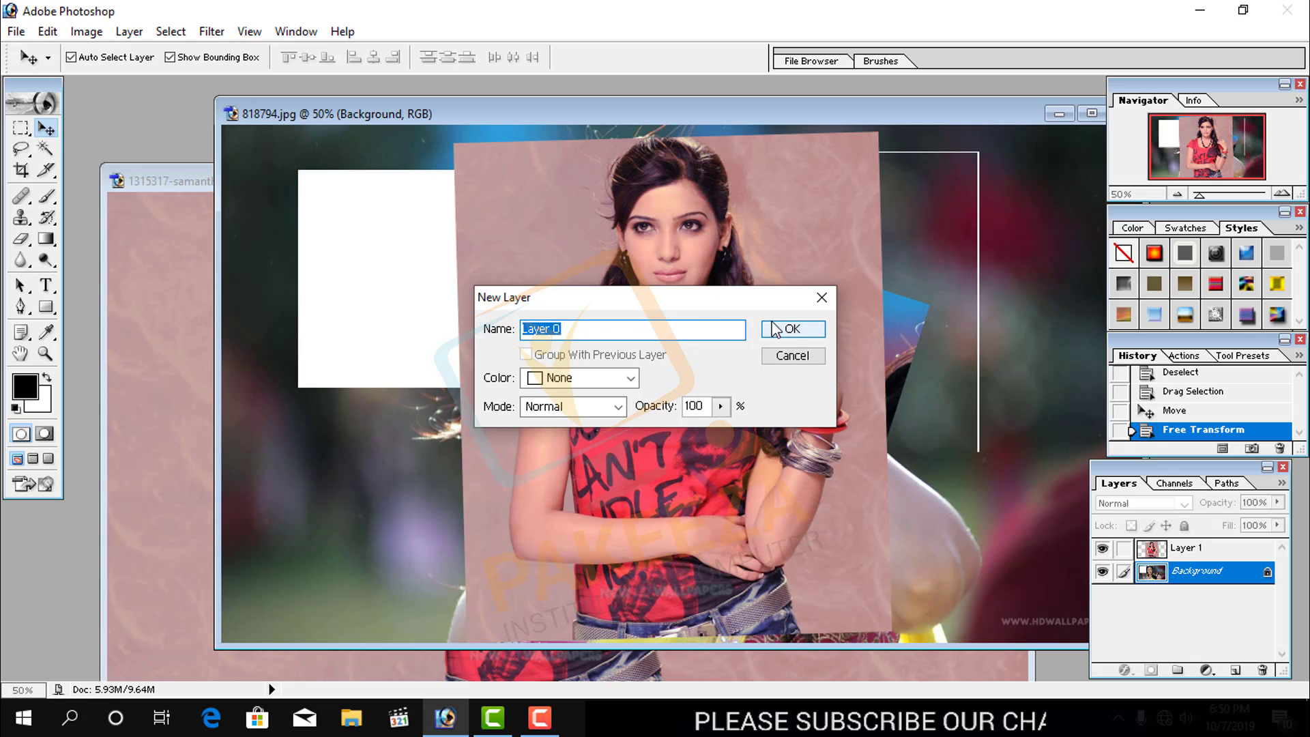
left_click(793, 330)
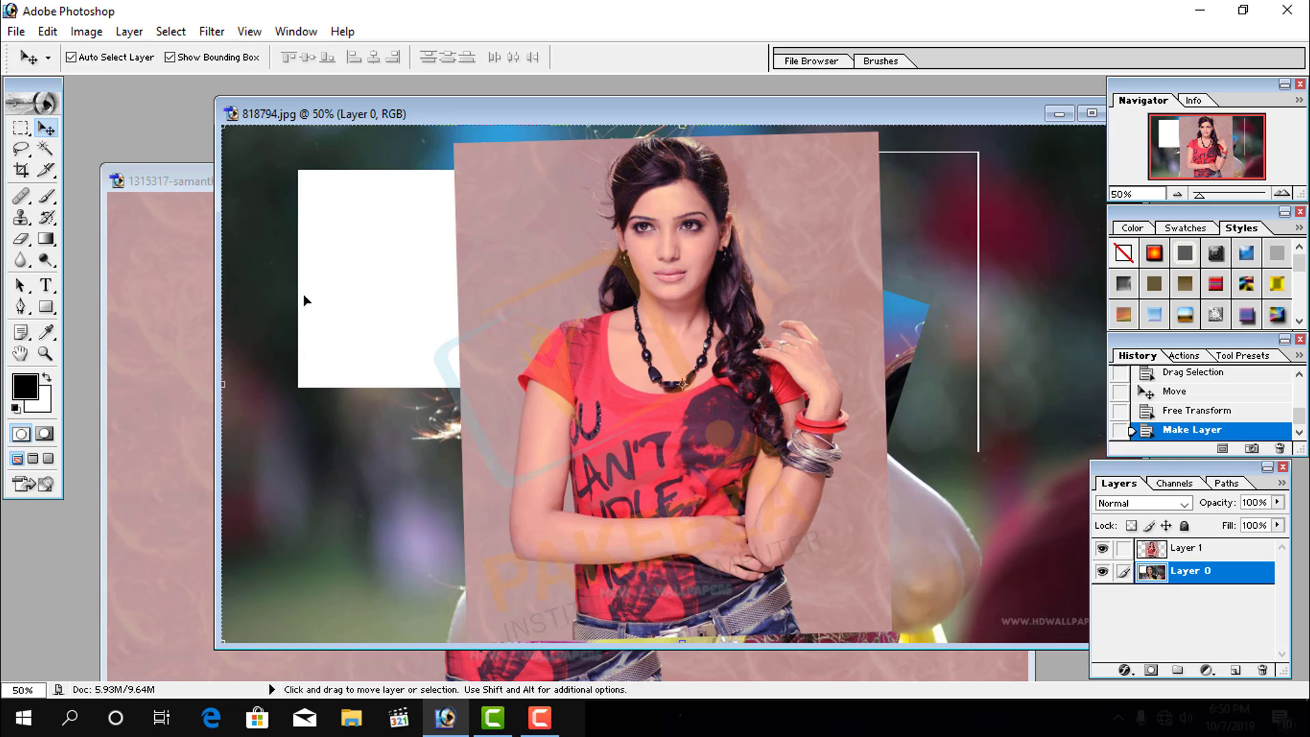
mouse_move(257, 281)
left_mouse_down()
mouse_move(282, 218)
mouse_move(206, 282)
mouse_move(285, 285)
mouse_move(370, 327)
mouse_move(258, 278)
left_mouse_up()
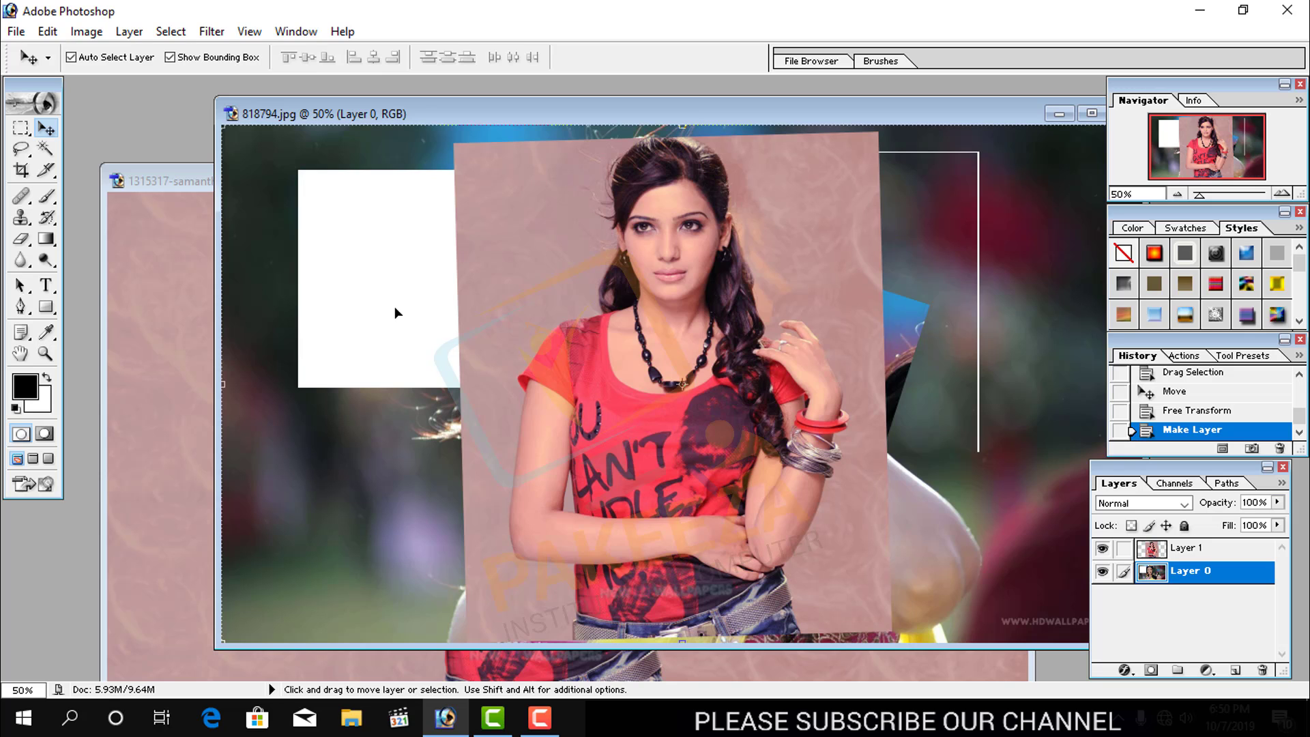
- Move Layer 1 right, fully lock Layer 0, then slide Layer 1 back left toward centre
left_click(641, 382)
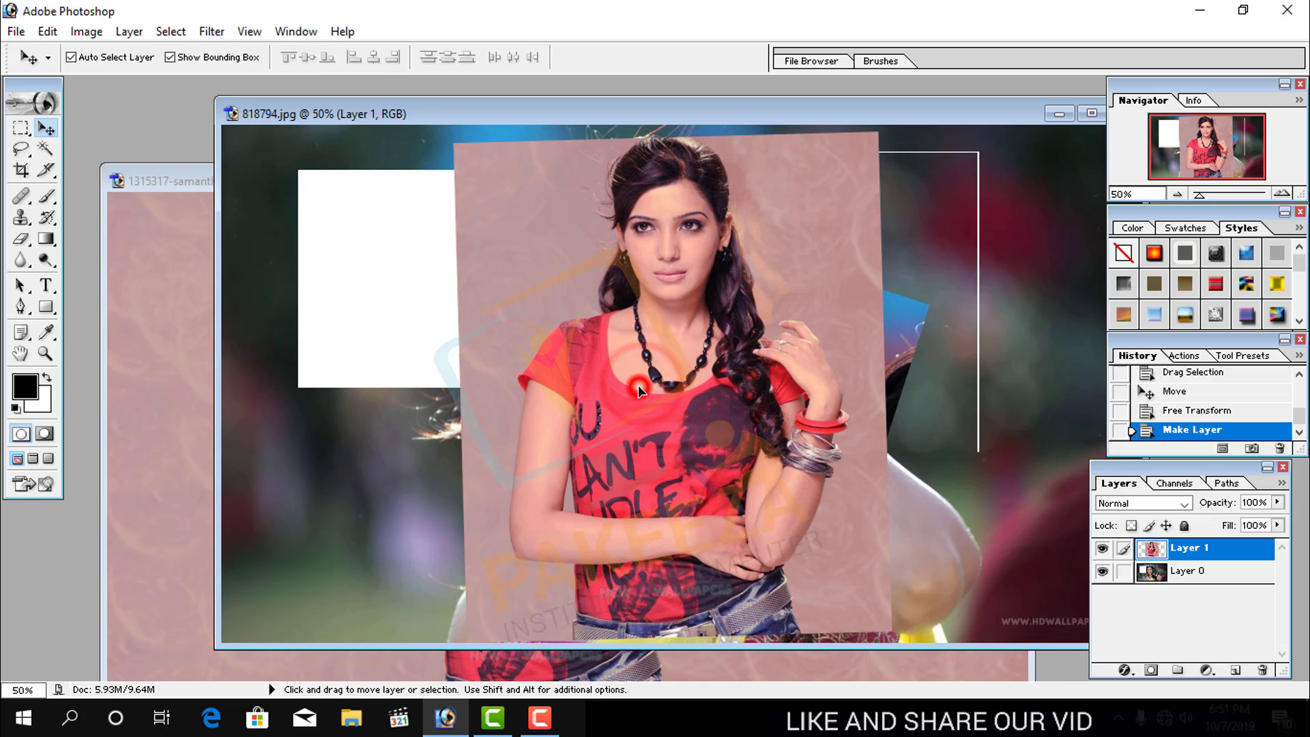
left_click_drag(637, 385, 902, 392)
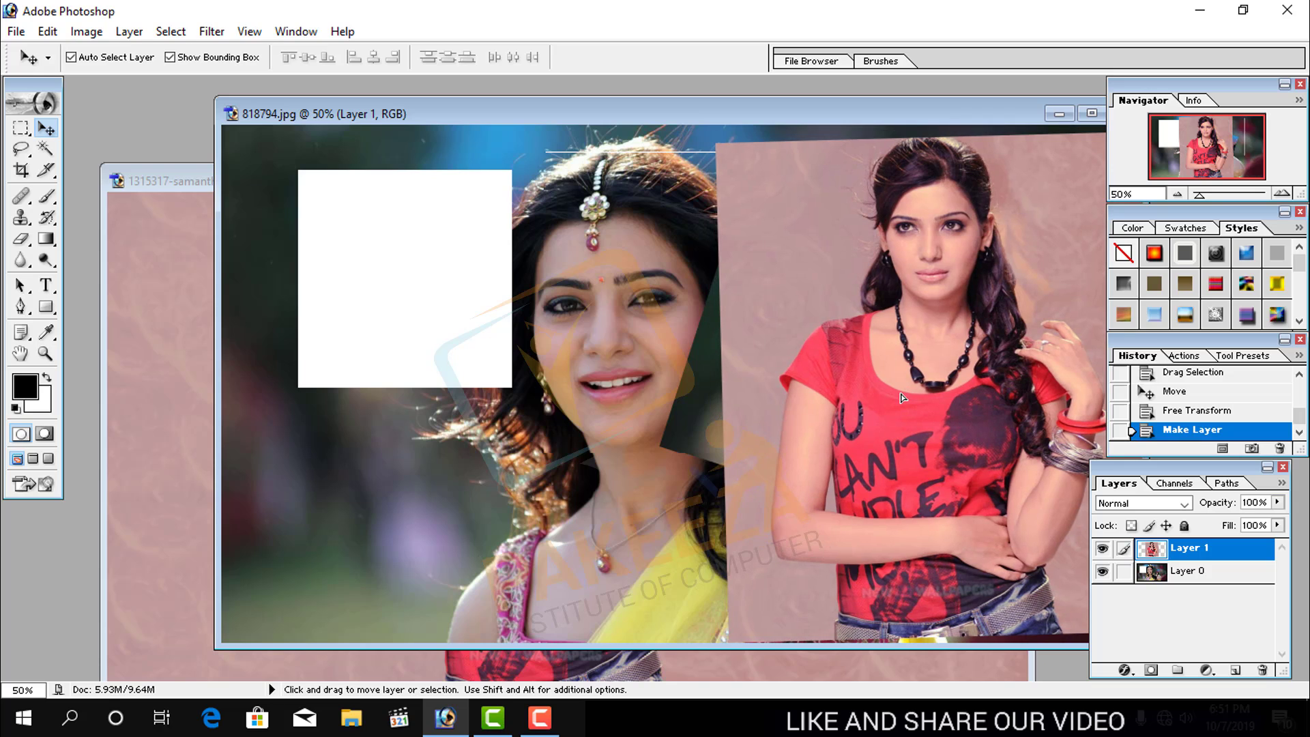
left_click(668, 384)
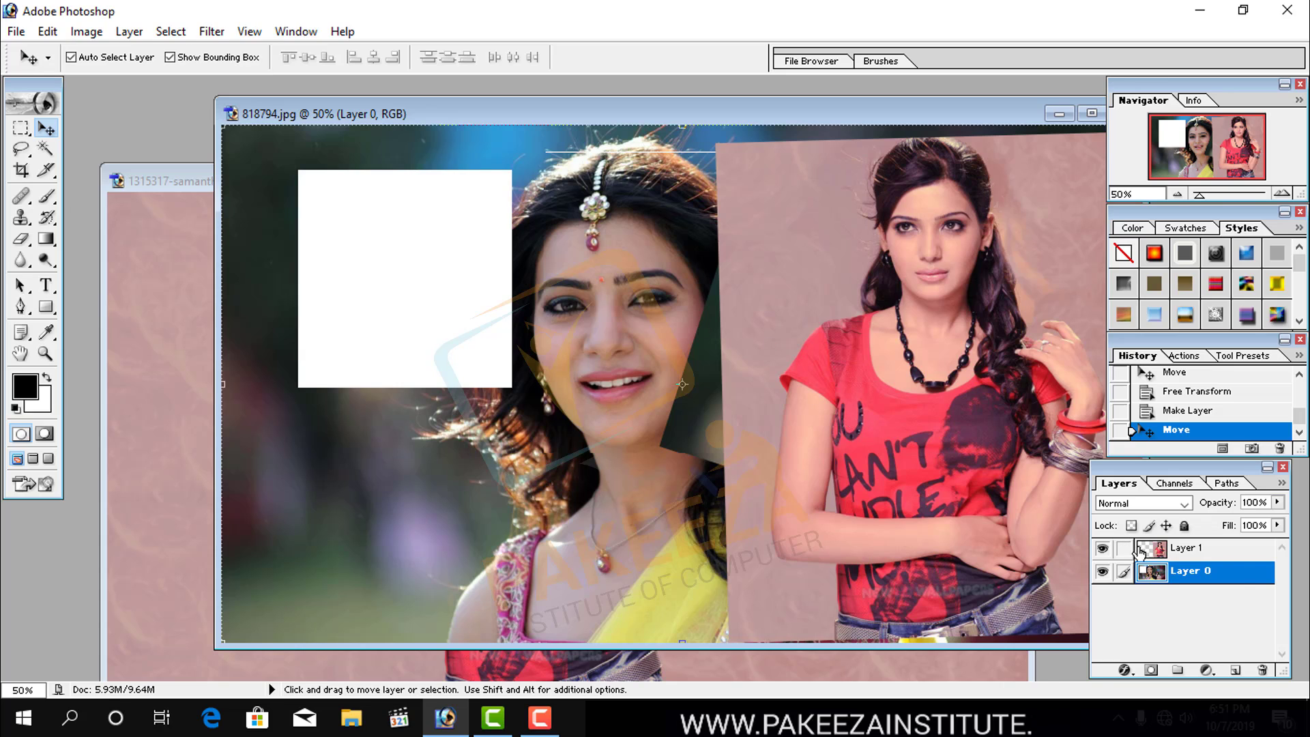
left_click(1186, 526)
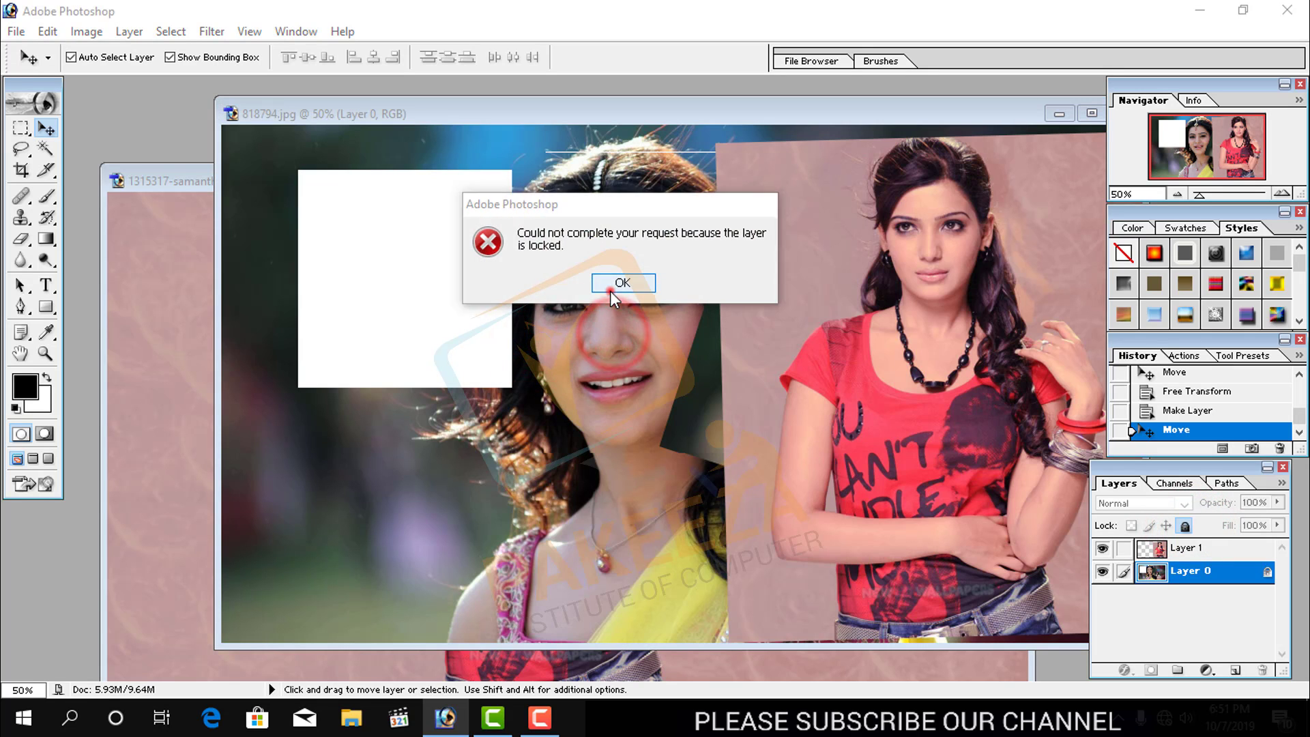
left_click(611, 291)
left_click(612, 295)
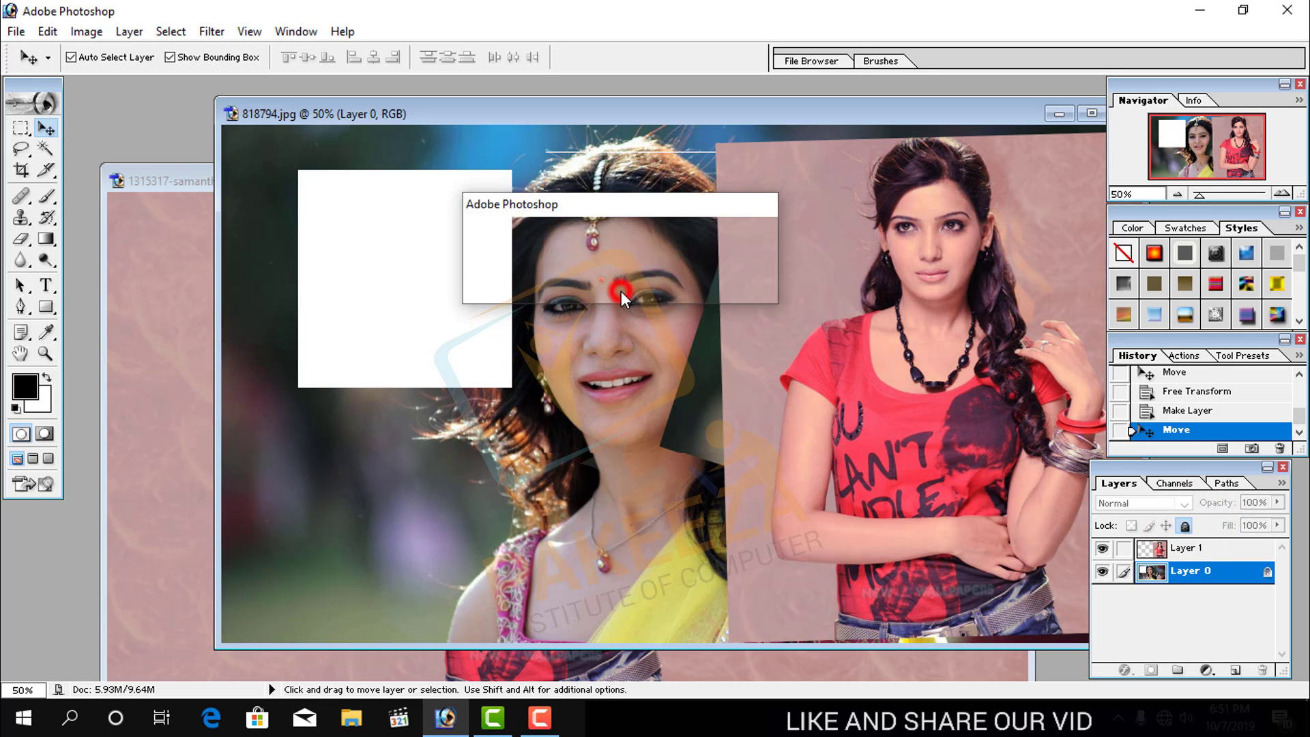
mouse_move(895, 342)
left_mouse_down()
mouse_move(572, 329)
mouse_move(746, 361)
left_mouse_up()
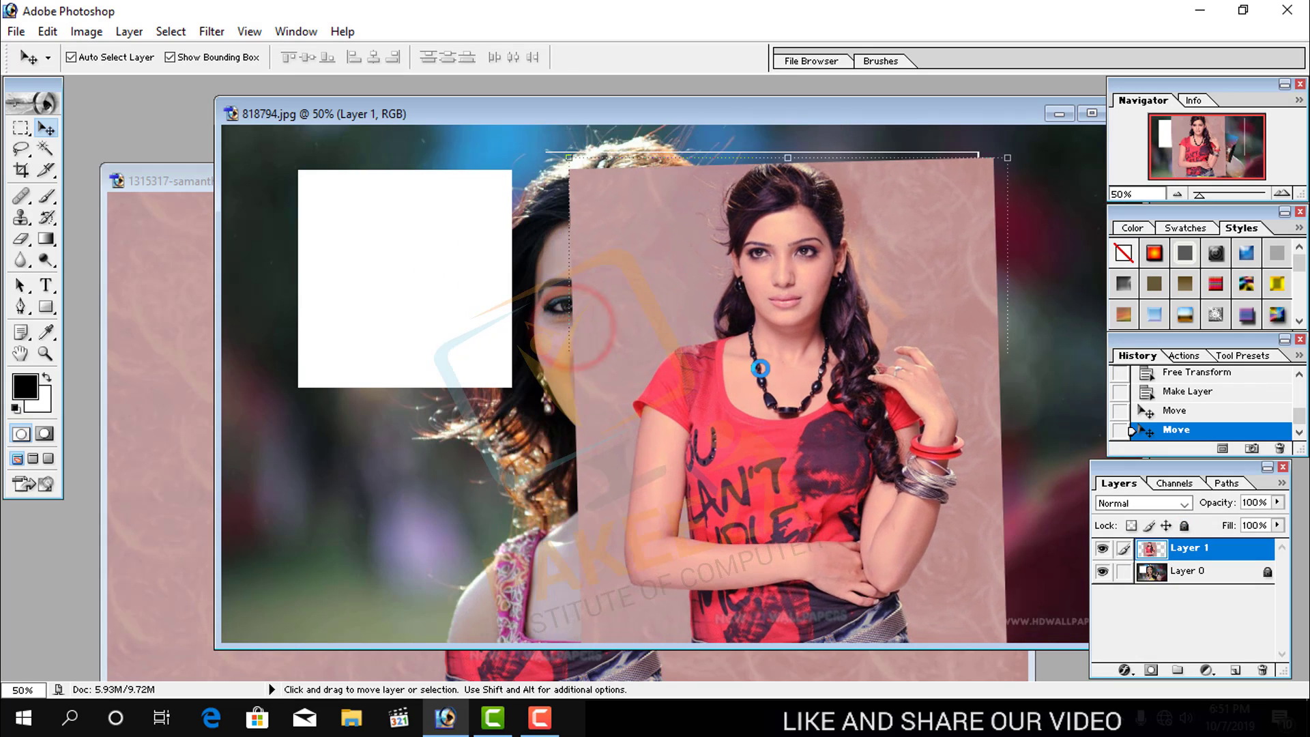
- Leave Layers 0 and 1 unlocked and drag the pink-backdrop photo up and left
left_click(1185, 526)
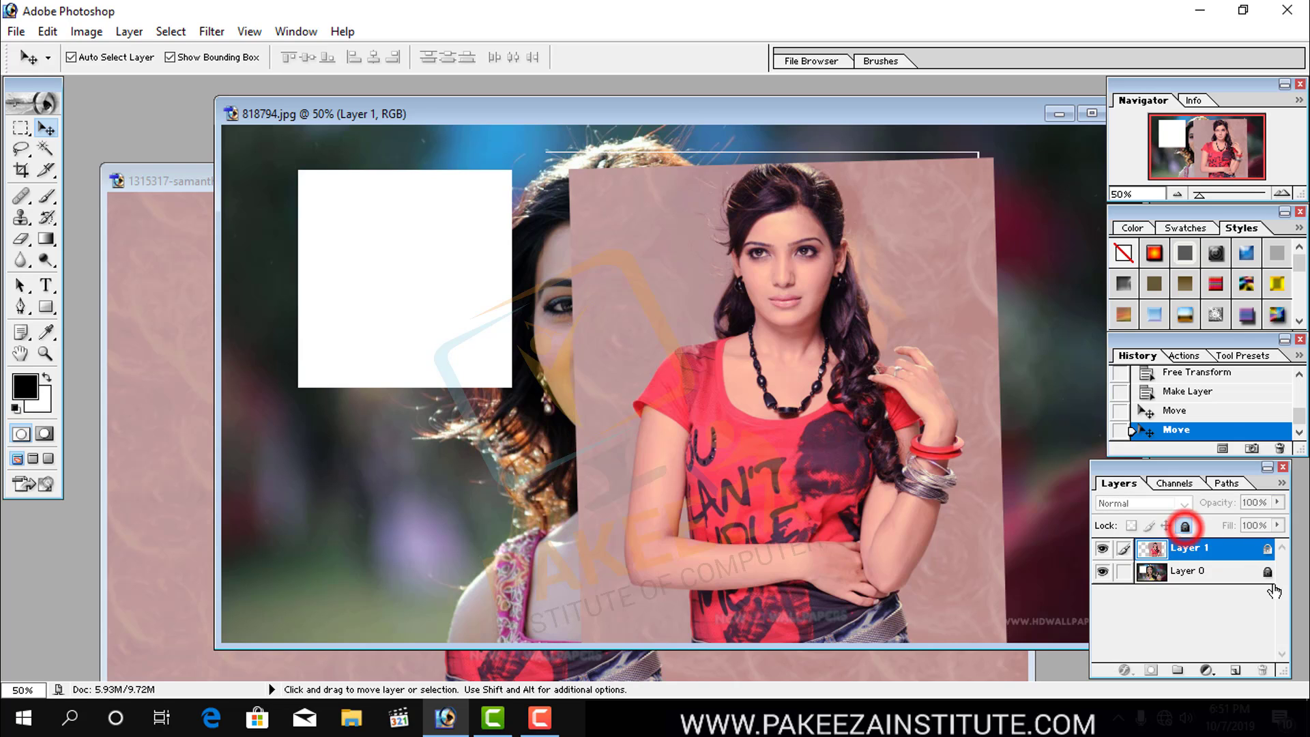
left_click(1185, 525)
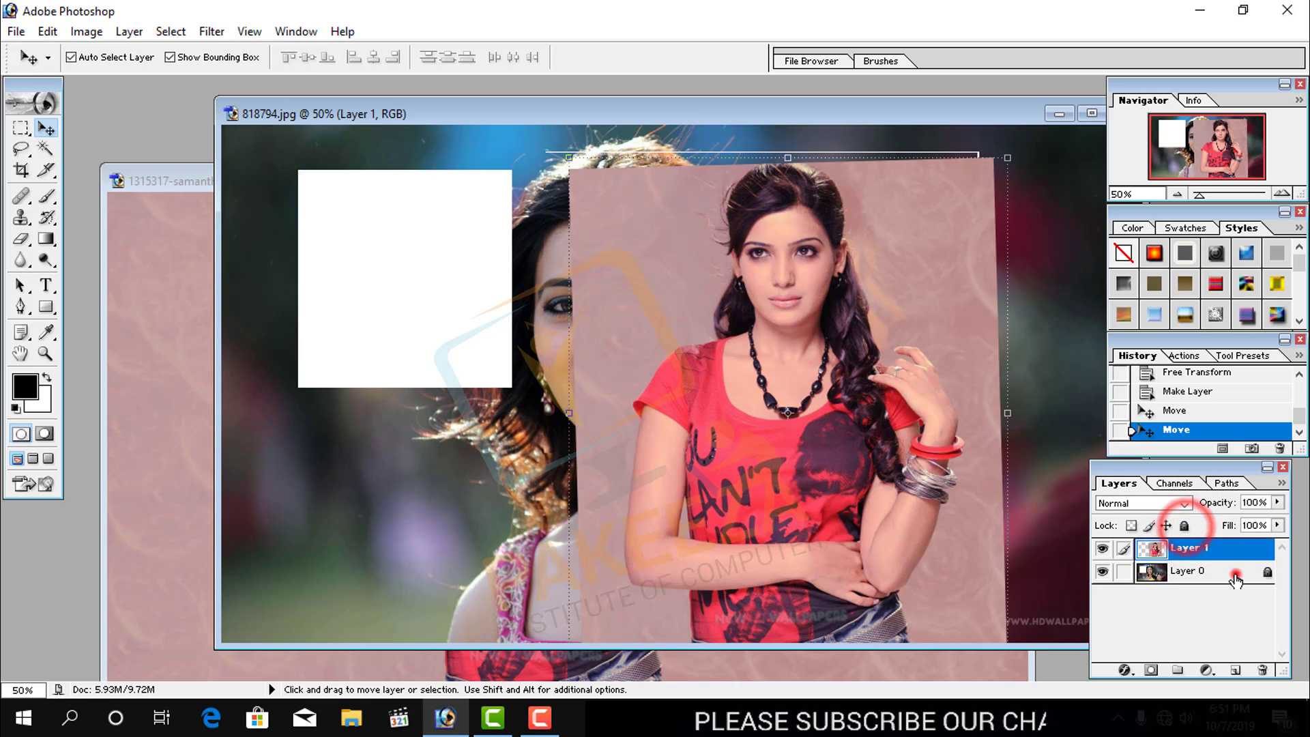
left_click(1235, 577)
left_click(1185, 525)
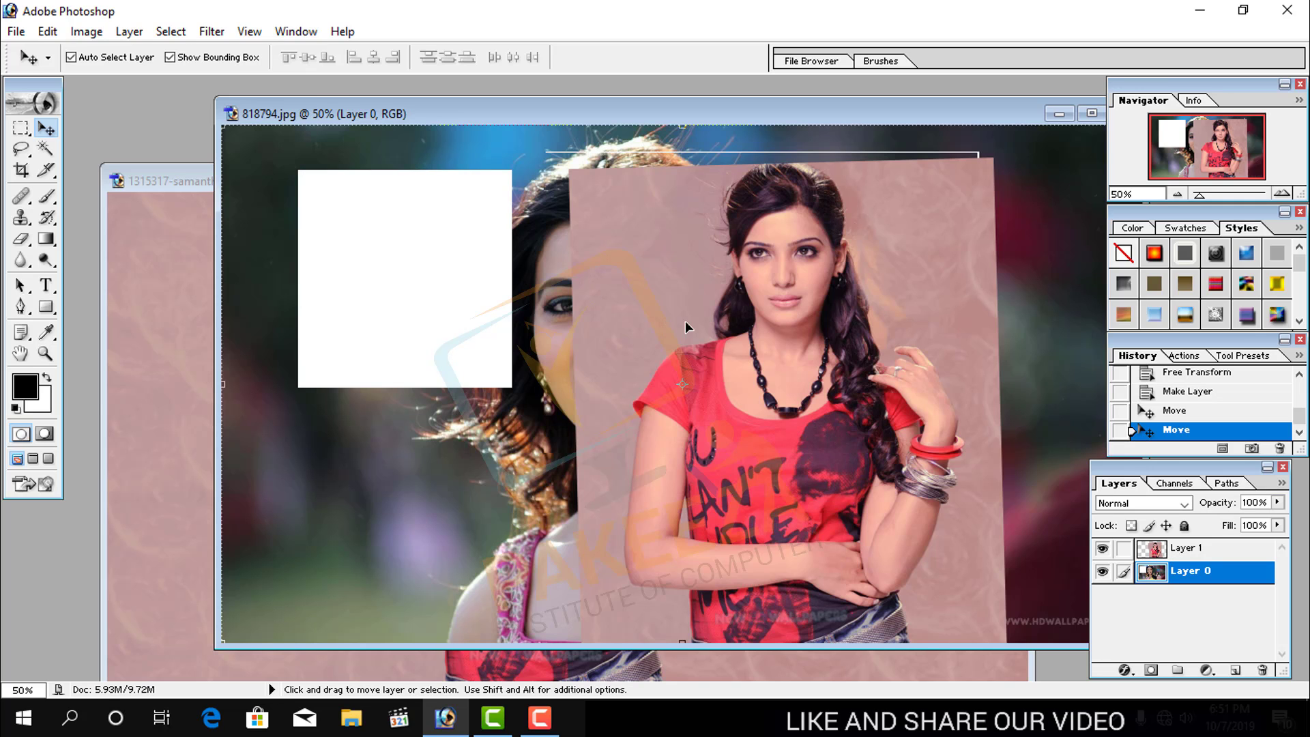
mouse_move(685, 321)
left_mouse_down()
mouse_move(526, 300)
mouse_move(775, 366)
left_mouse_up()
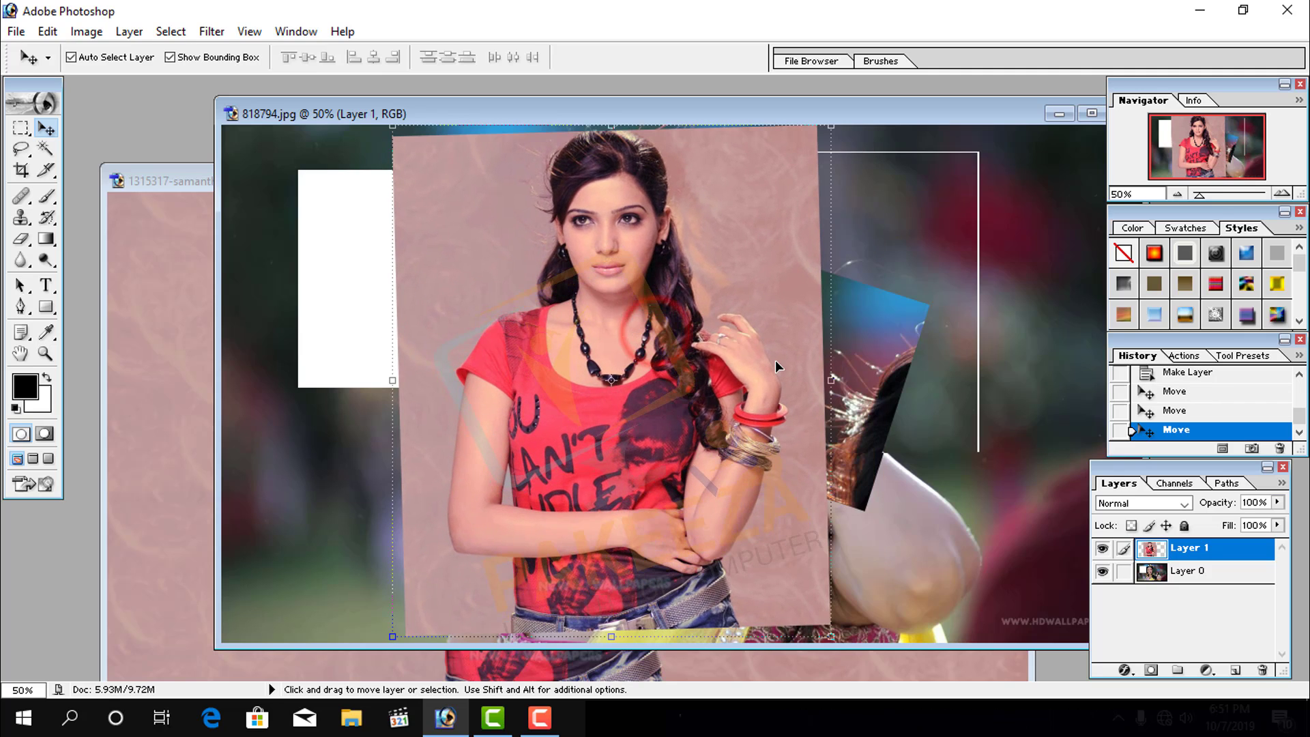
- Try Layer 1 beneath Layer 0, restore it on top, and nudge the photo right
left_click_drag(1181, 554, 1184, 603)
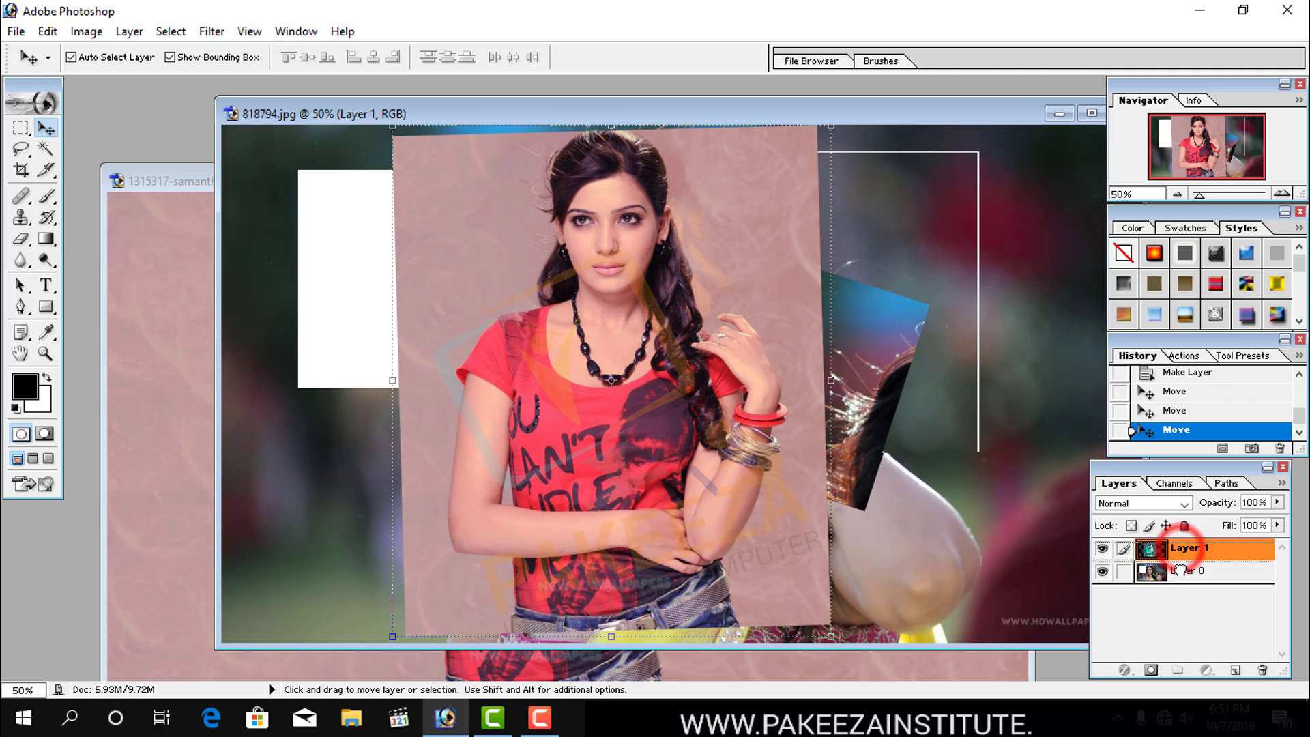
left_click_drag(1184, 603, 1184, 603)
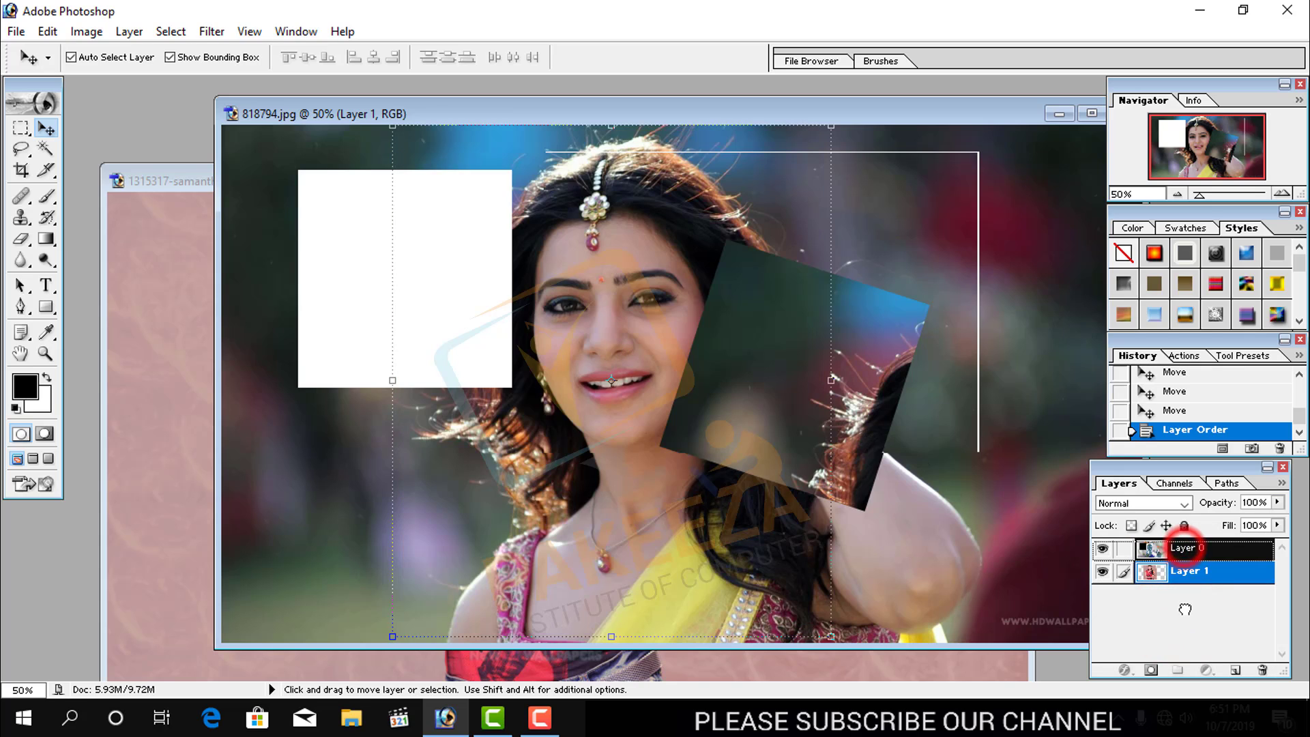
left_click_drag(1185, 550, 1186, 601)
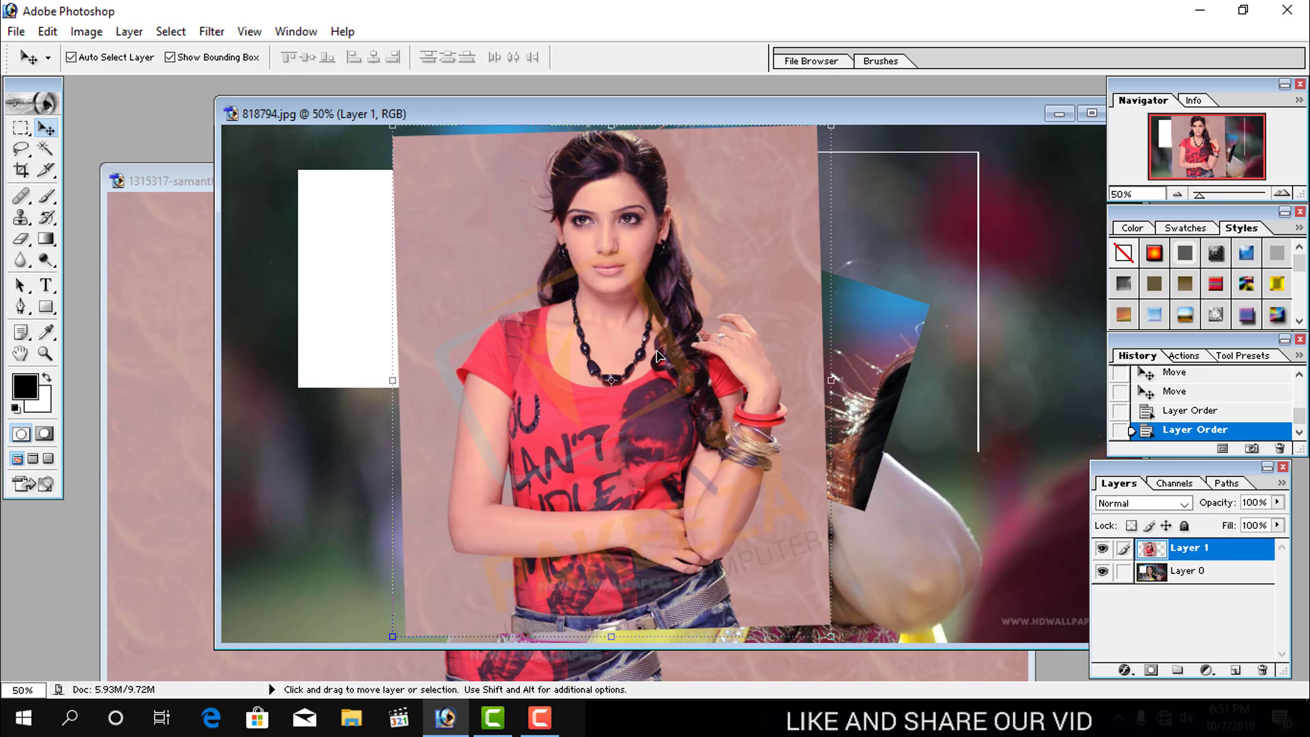
mouse_move(654, 350)
left_mouse_down()
mouse_move(677, 373)
mouse_move(697, 361)
left_mouse_up()
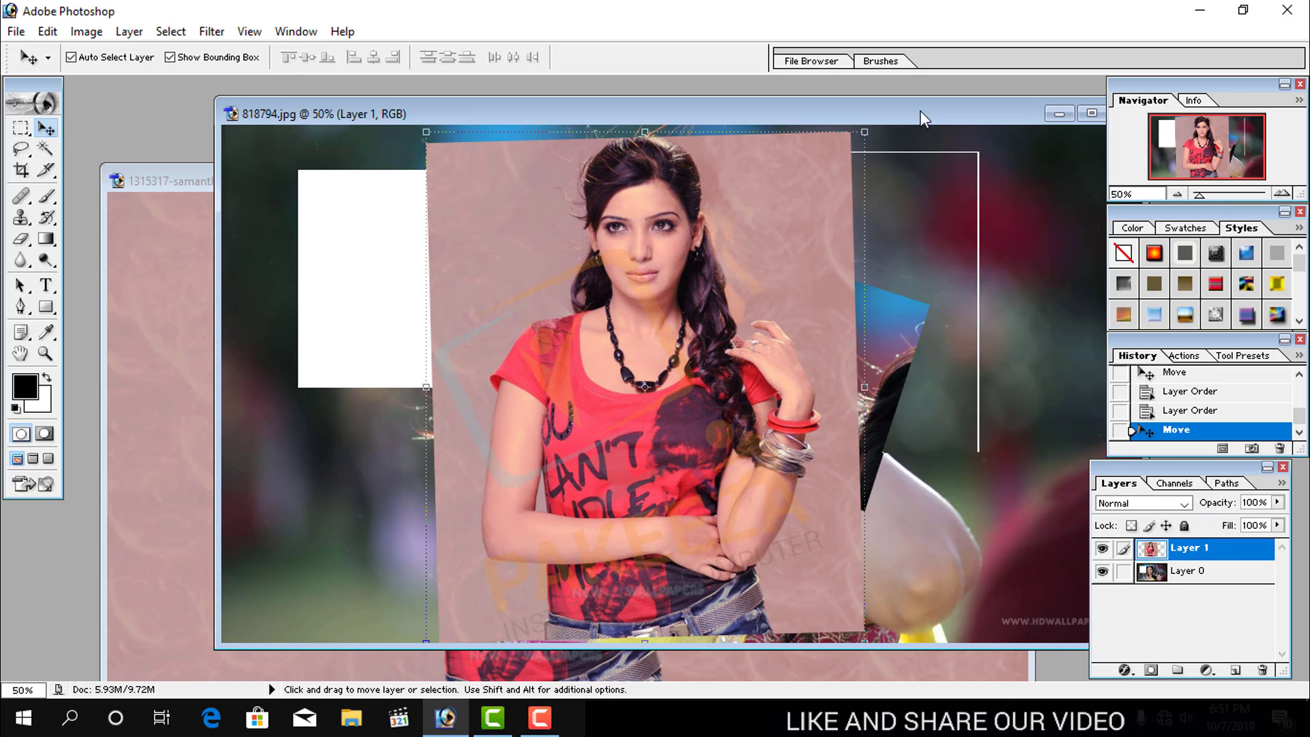
left_click_drag(920, 112, 853, 112)
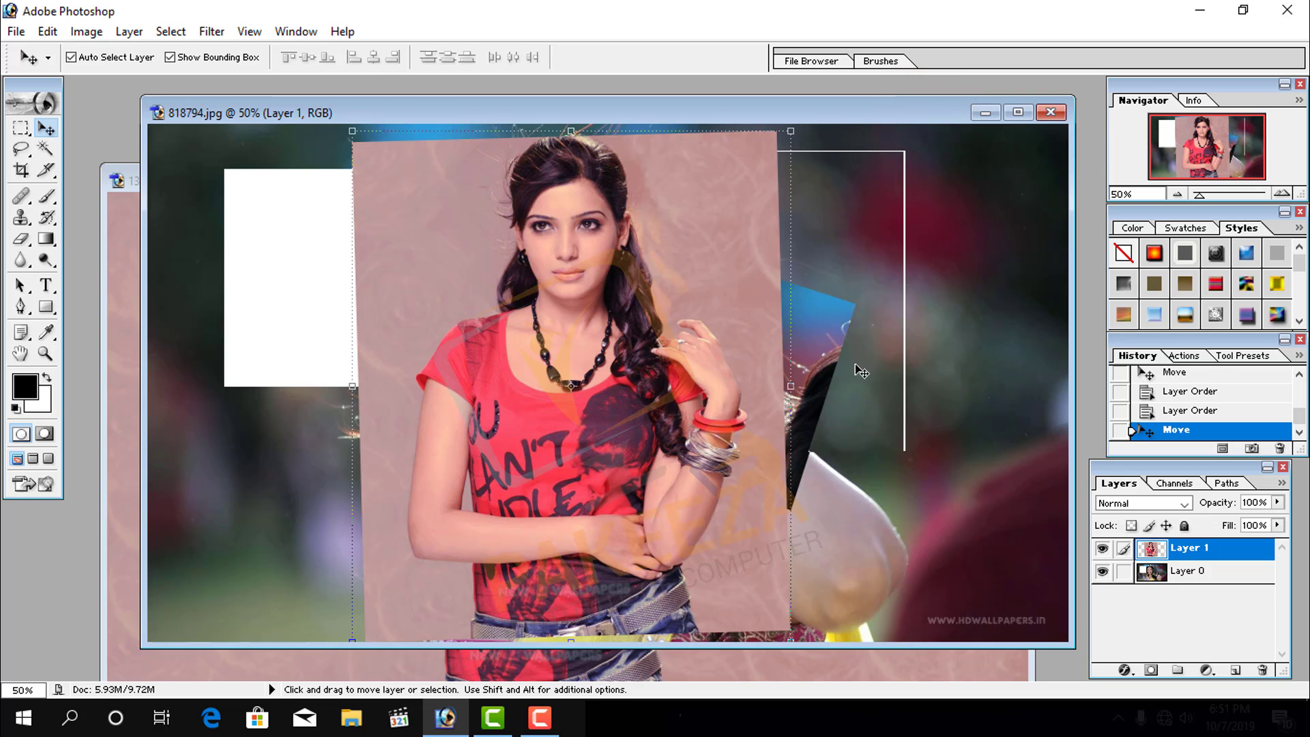
- Enable Lock transparent pixels on Layer 1, moving the photo far right and back to centre
left_click_drag(603, 335, 796, 338)
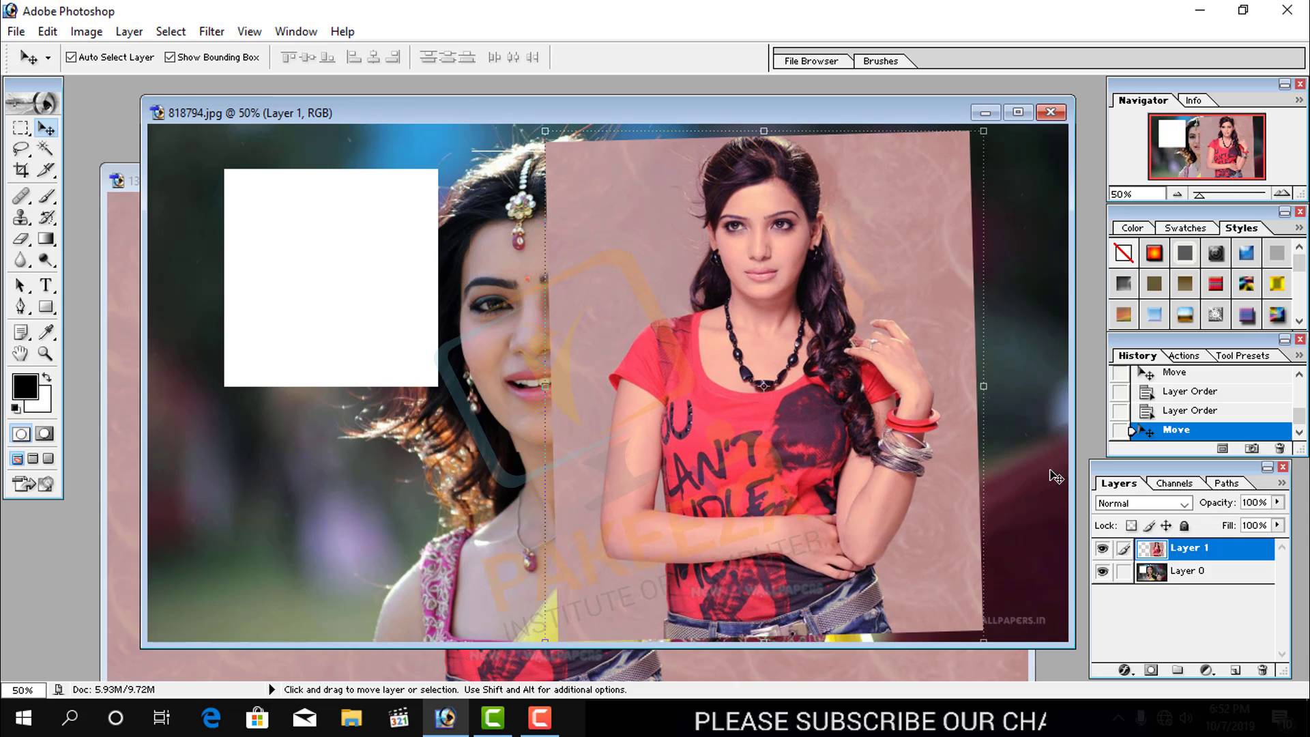
left_click(1131, 526)
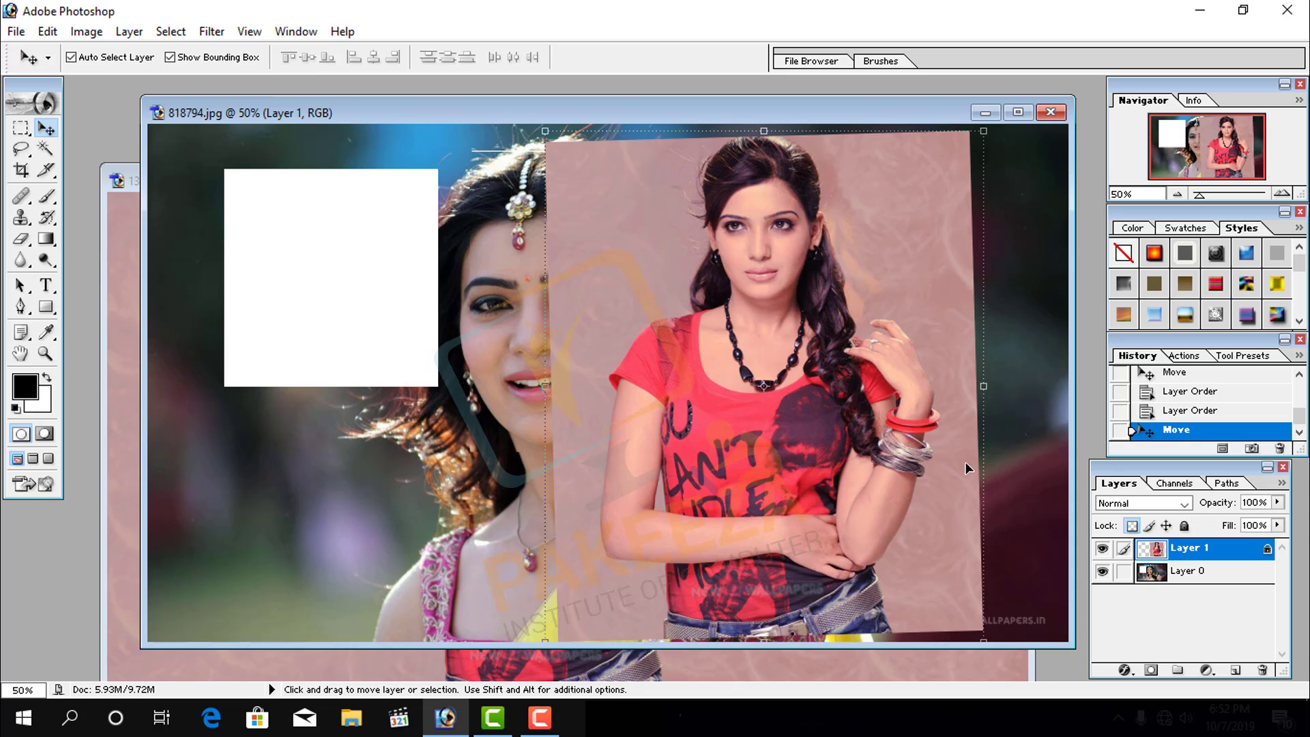
mouse_move(910, 407)
left_mouse_down()
mouse_move(742, 405)
mouse_move(792, 425)
left_mouse_up()
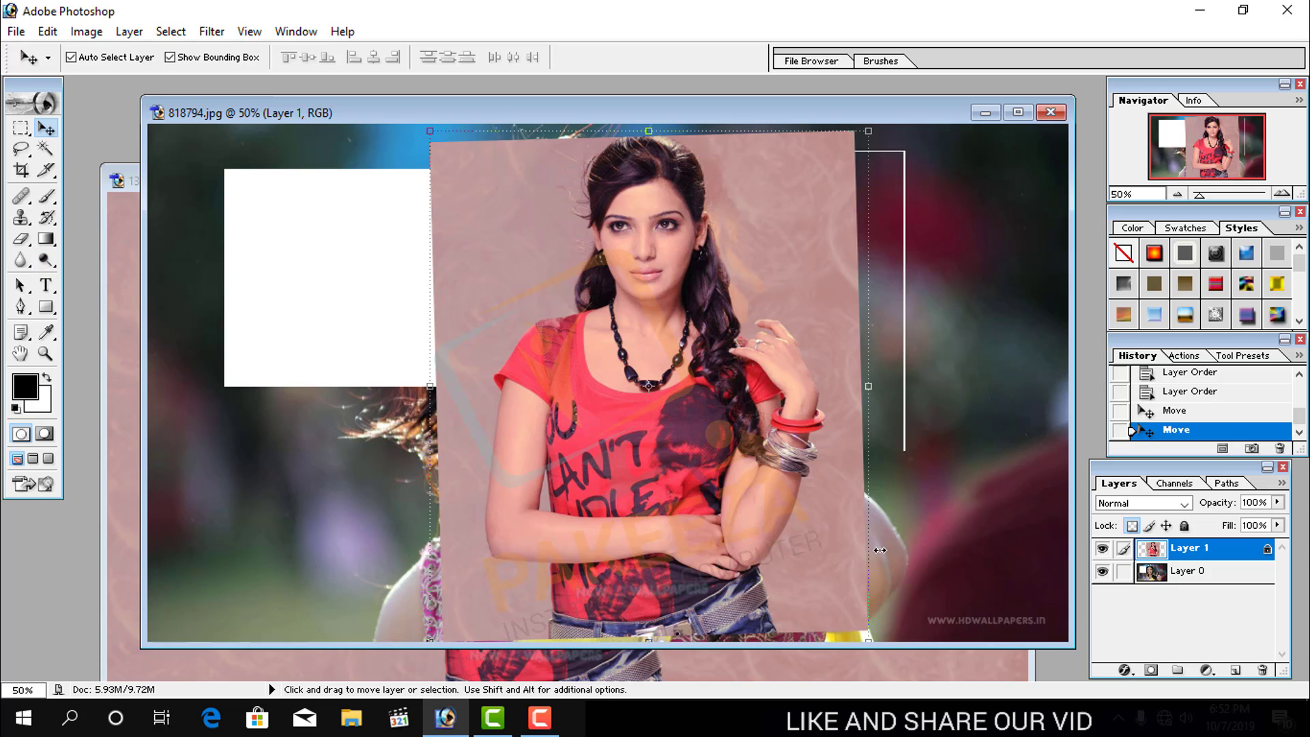
- Hide Layer 0 and paint black brush strokes across the pink-backdrop photo
left_click(1103, 571)
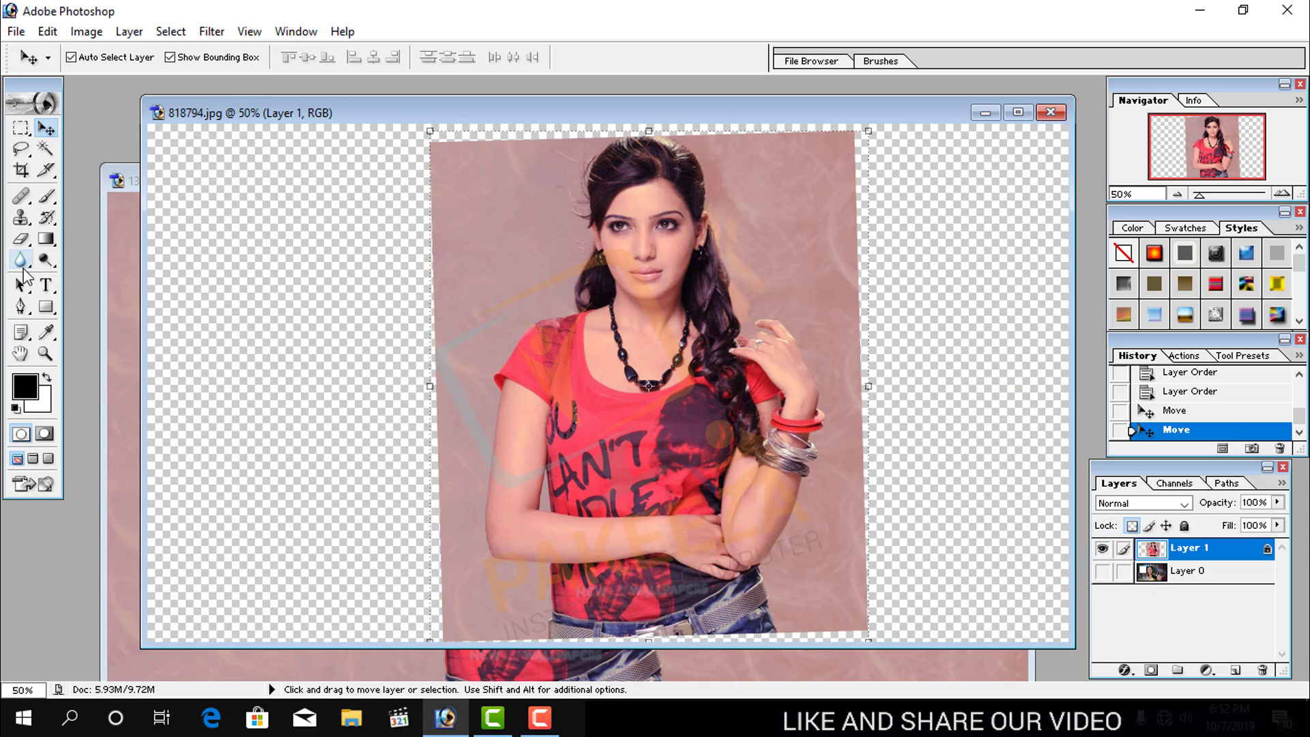
left_click(47, 197)
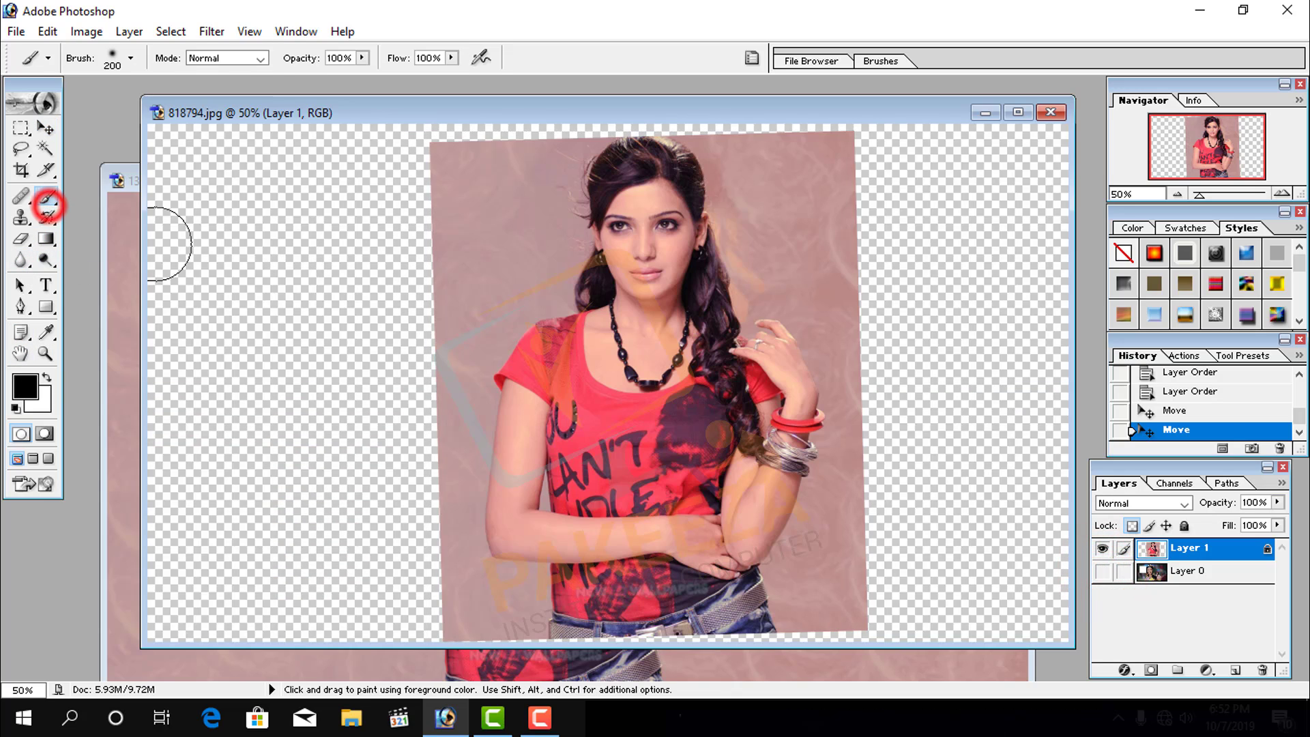
left_click_drag(380, 327, 477, 327)
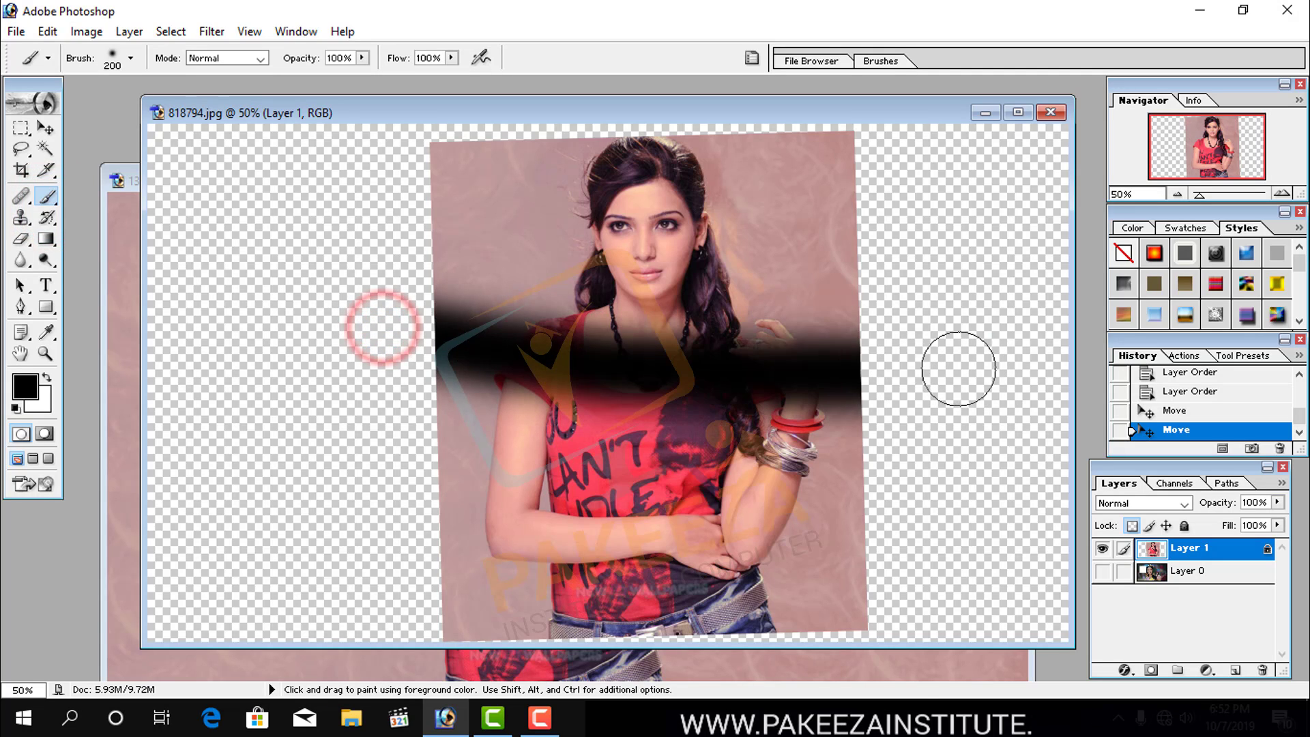
mouse_move(326, 308)
left_mouse_down()
mouse_move(942, 286)
mouse_move(439, 248)
mouse_move(408, 276)
mouse_move(930, 372)
left_mouse_up()
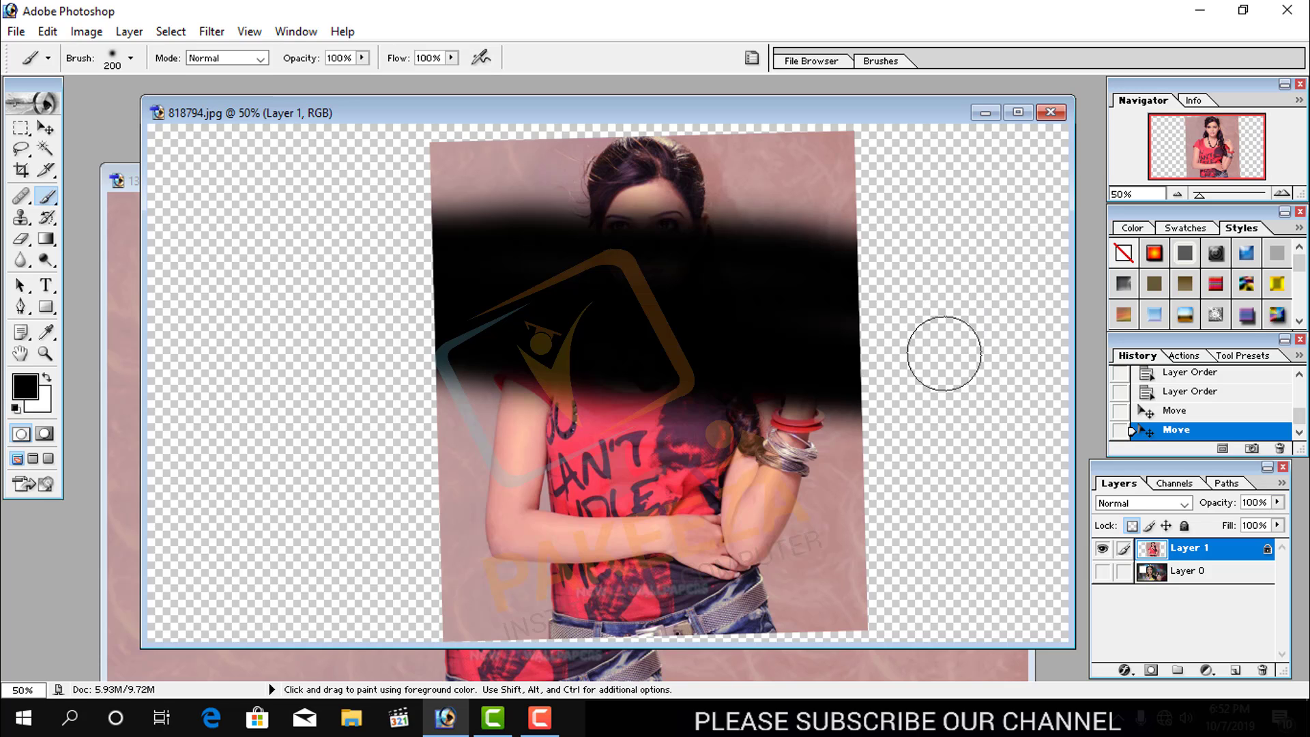
mouse_move(846, 430)
left_mouse_down()
mouse_move(520, 410)
mouse_move(801, 492)
mouse_move(696, 526)
mouse_move(819, 531)
mouse_move(761, 436)
left_mouse_up()
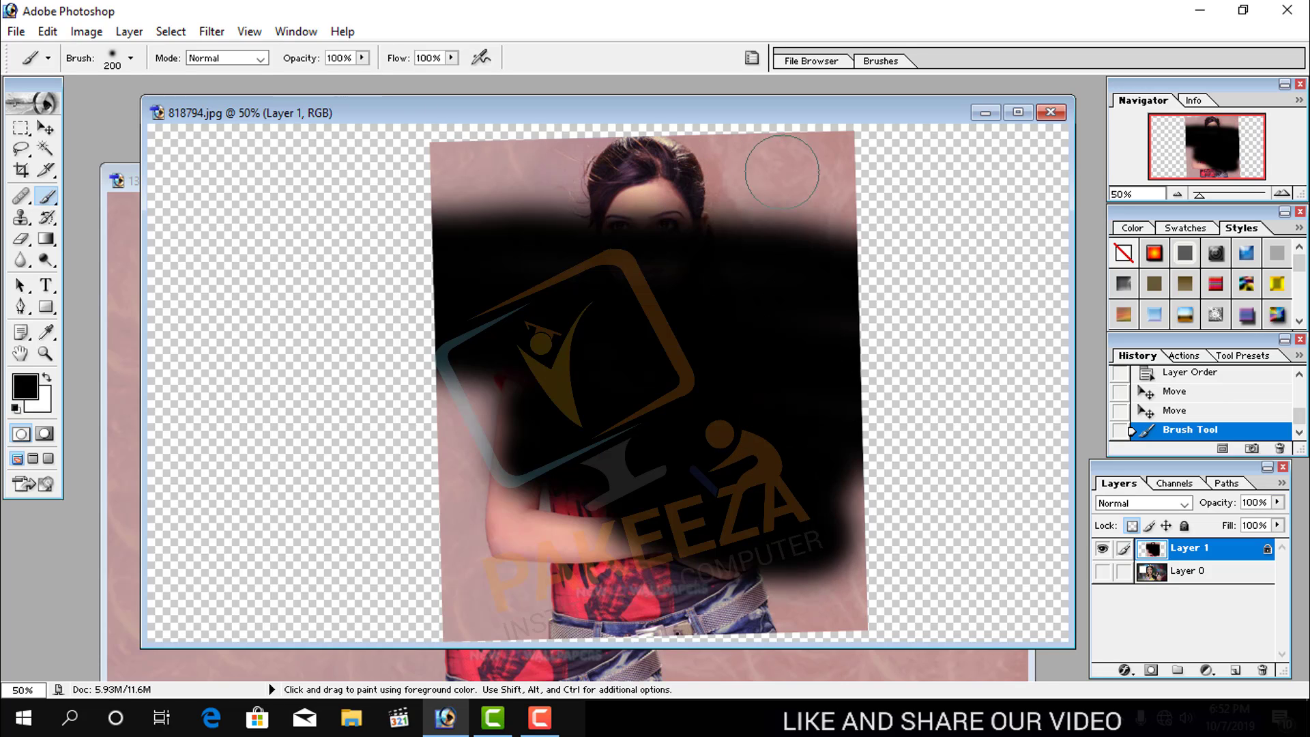
left_click(930, 440)
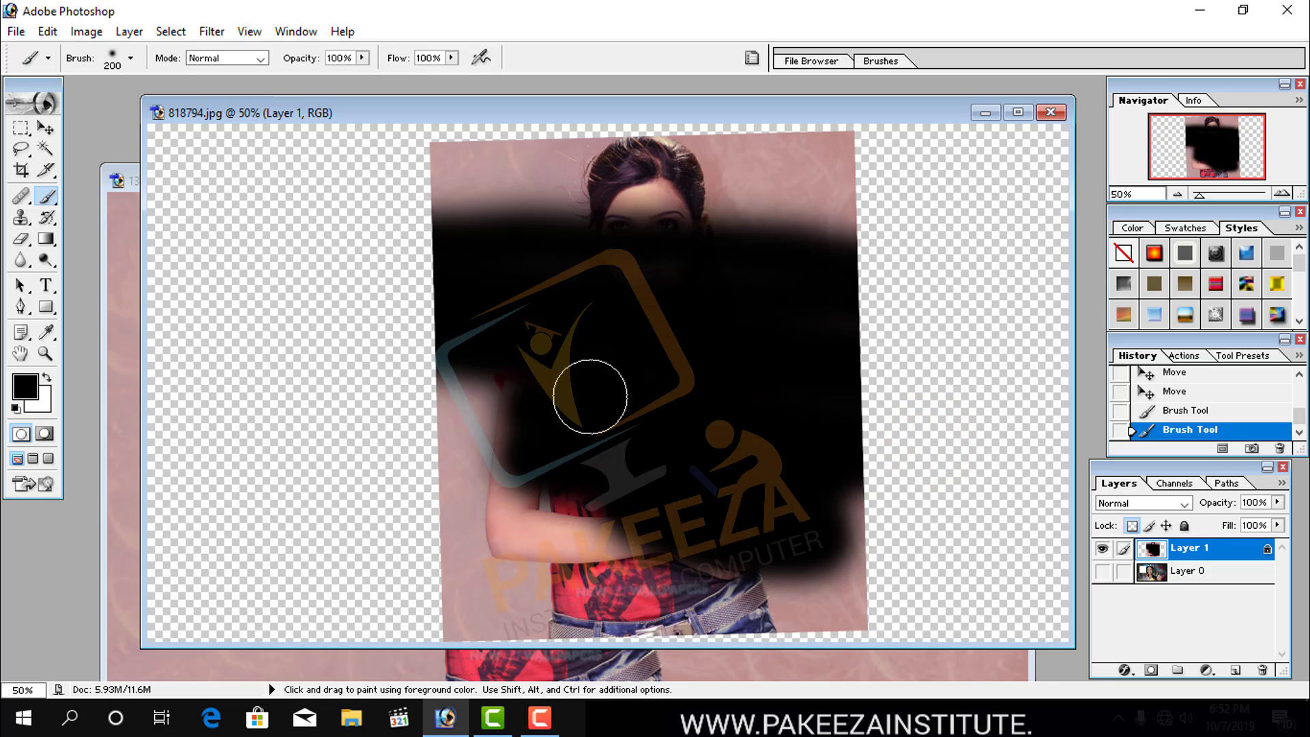
- Undo the last two black brush strokes
key("ctrl")
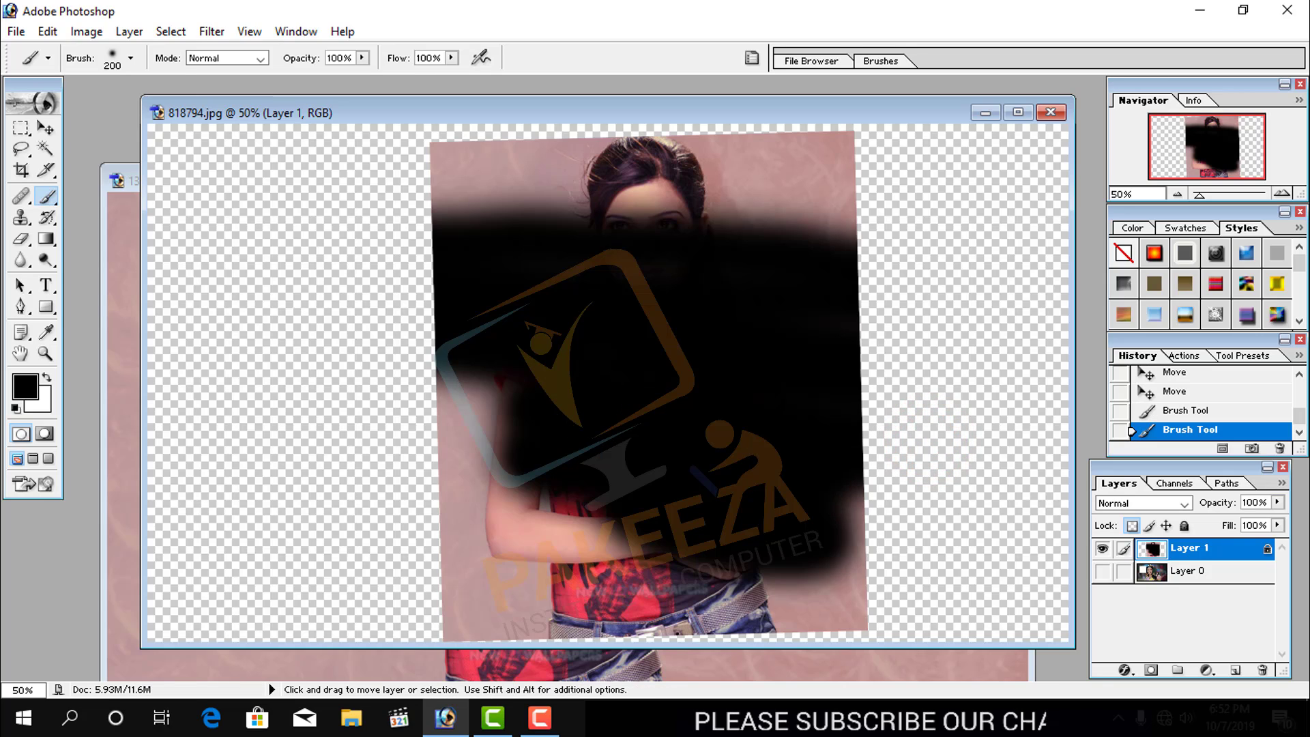
key("ctrl+alt+z")
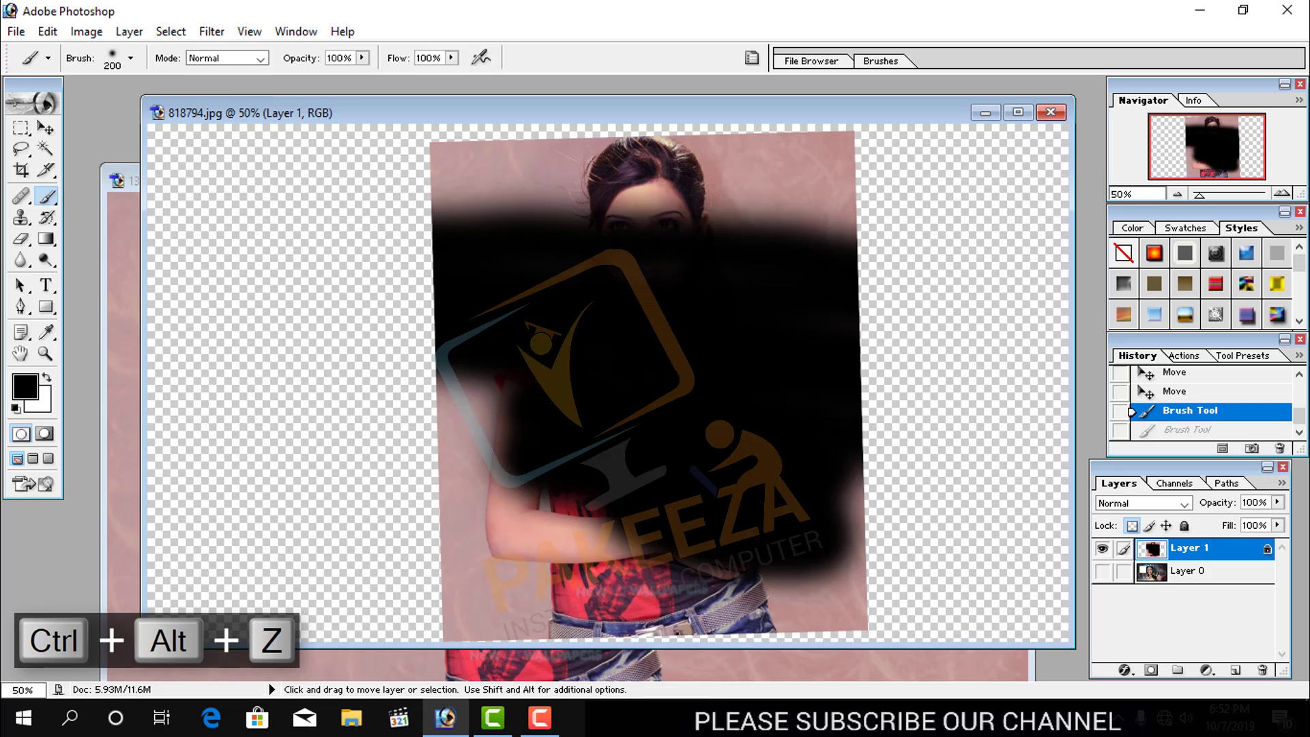
key("ctrl+alt+z")
key("ctrl+alt+z")
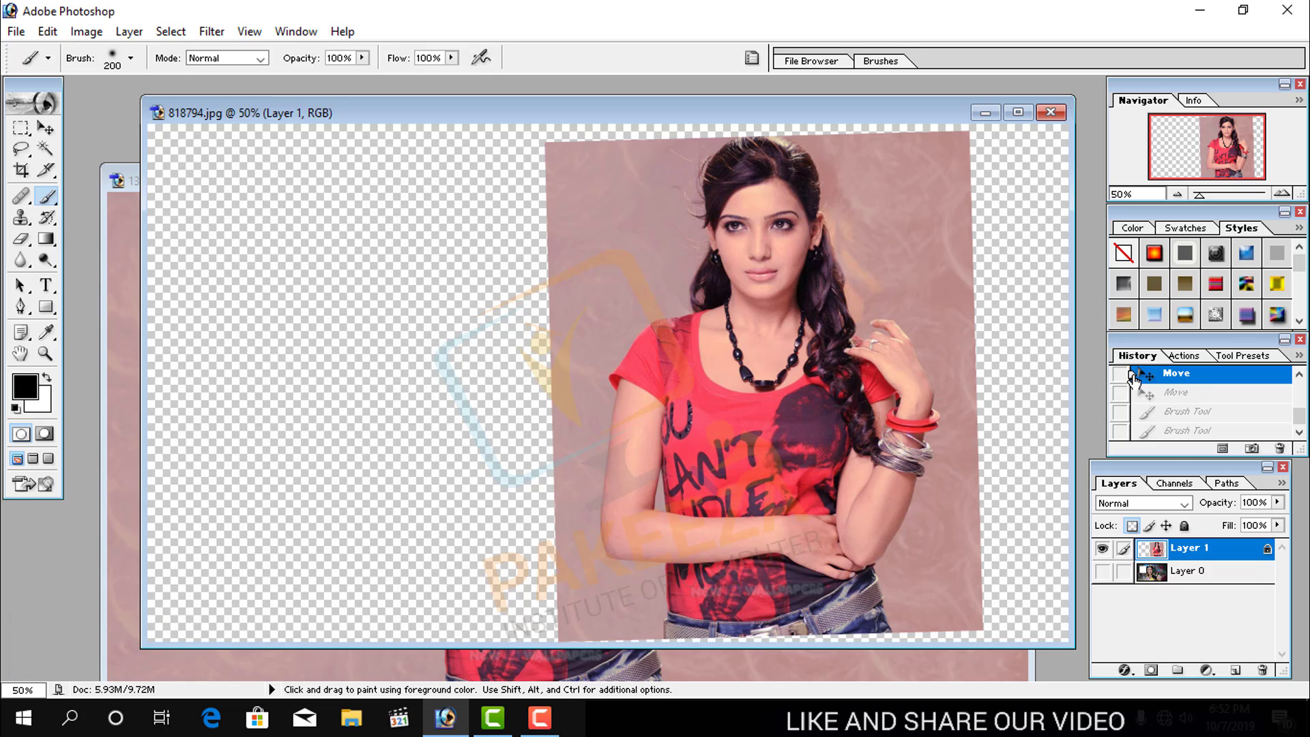
- Toggle Layer 0's visibility off and on, leaving the face photo showing behind the portrait
left_click(1101, 570)
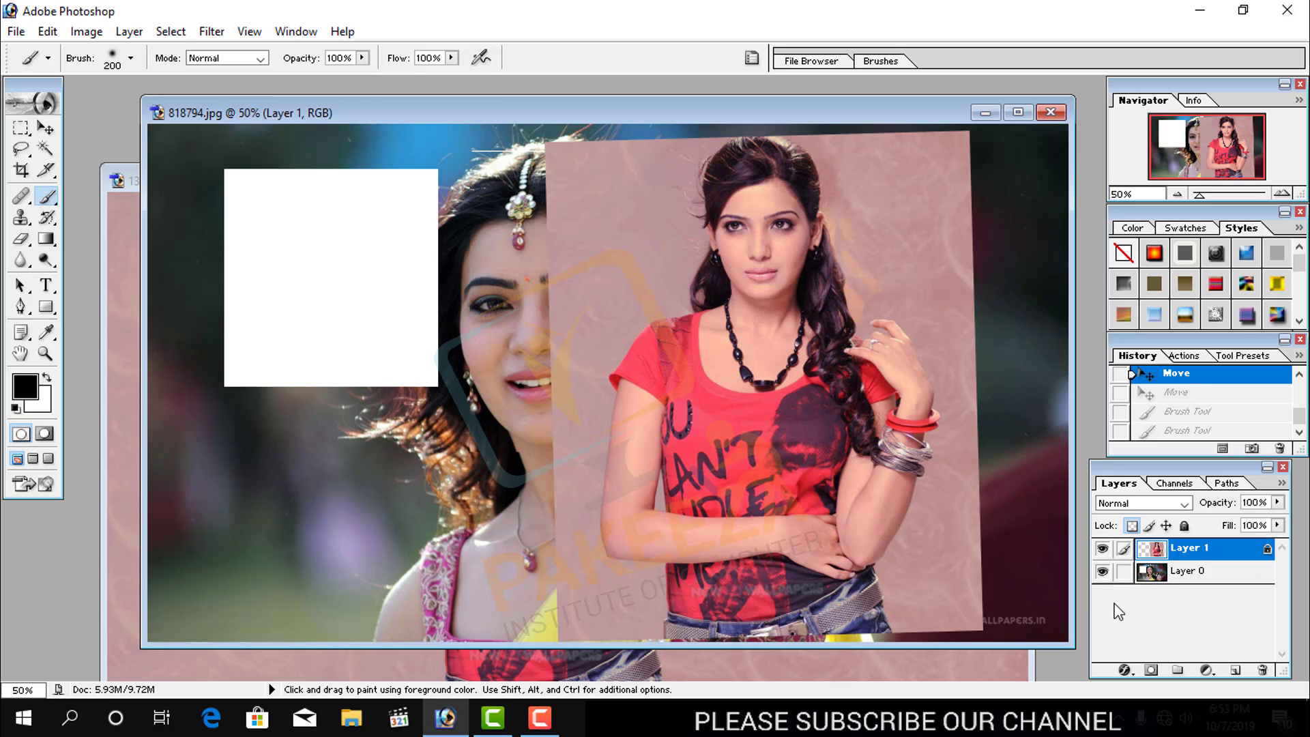
left_click(1102, 571)
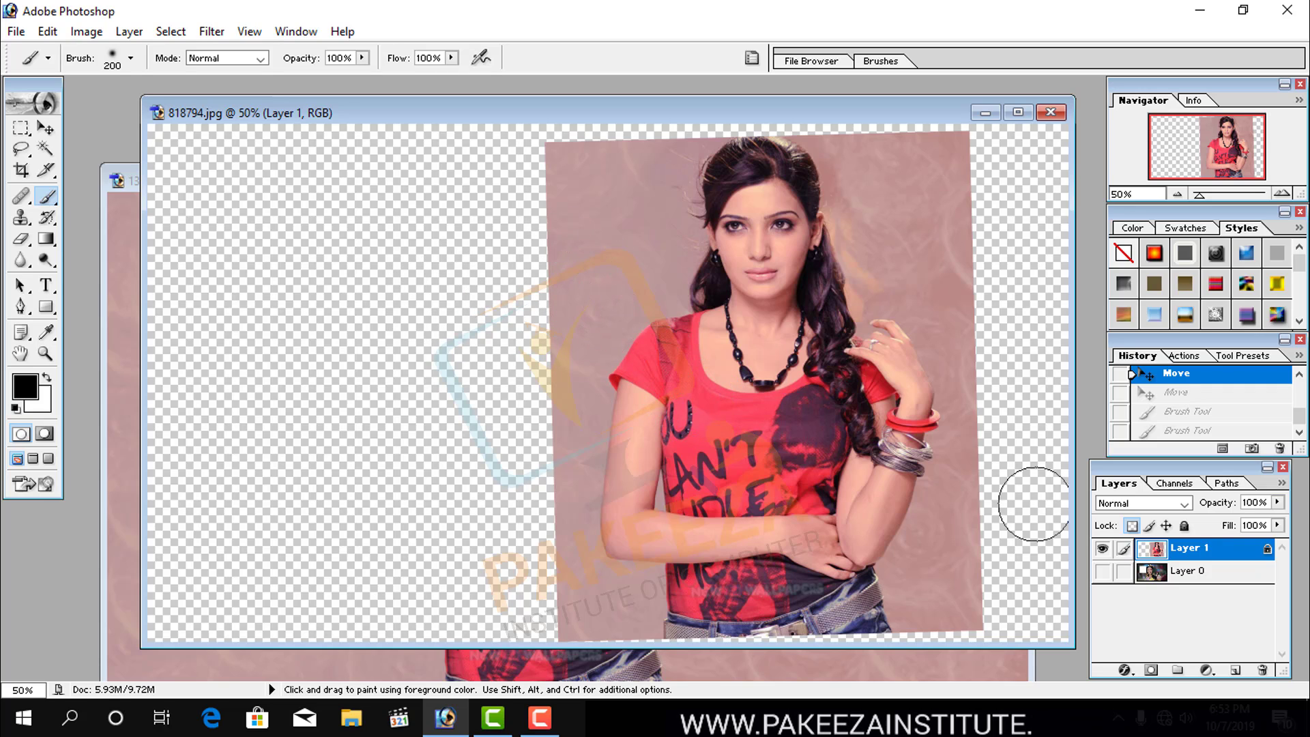
left_click(1103, 572)
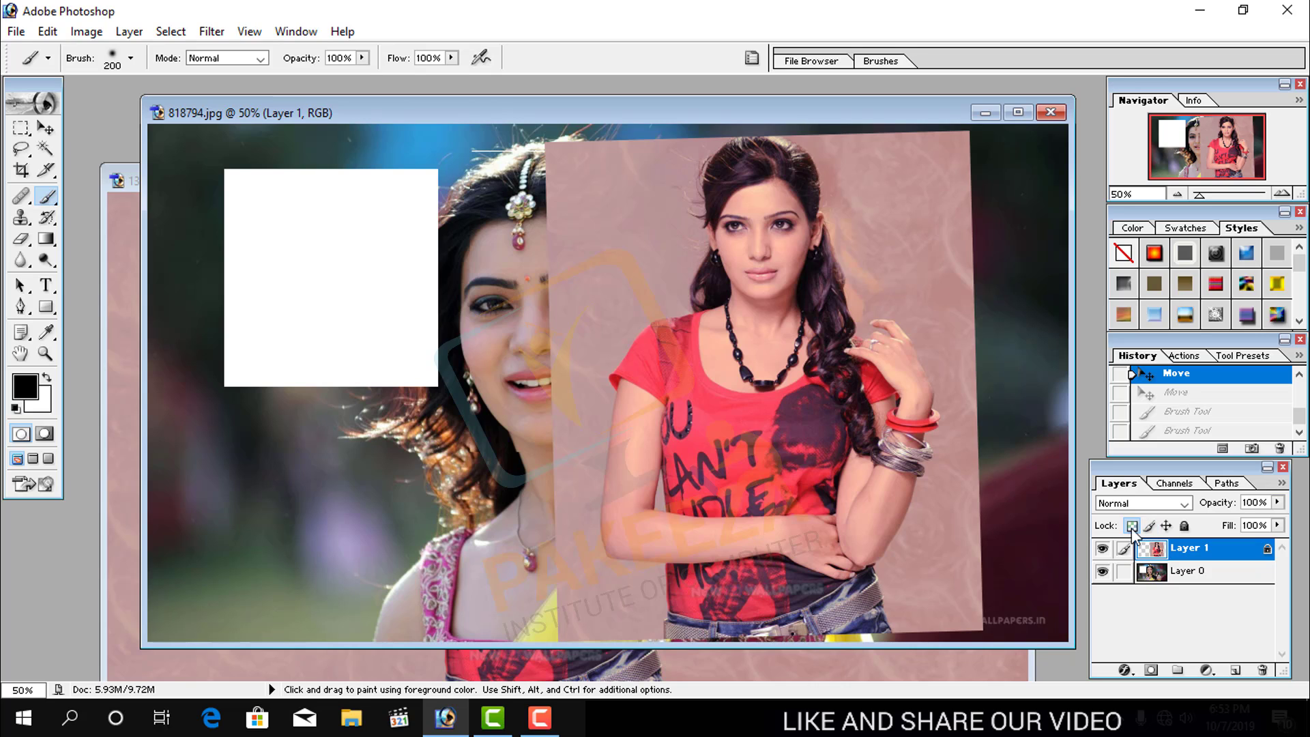
- Enable Lock image pixels on Layer 1 and confirm brushing is refused, dismissing each warning
left_click(1148, 614)
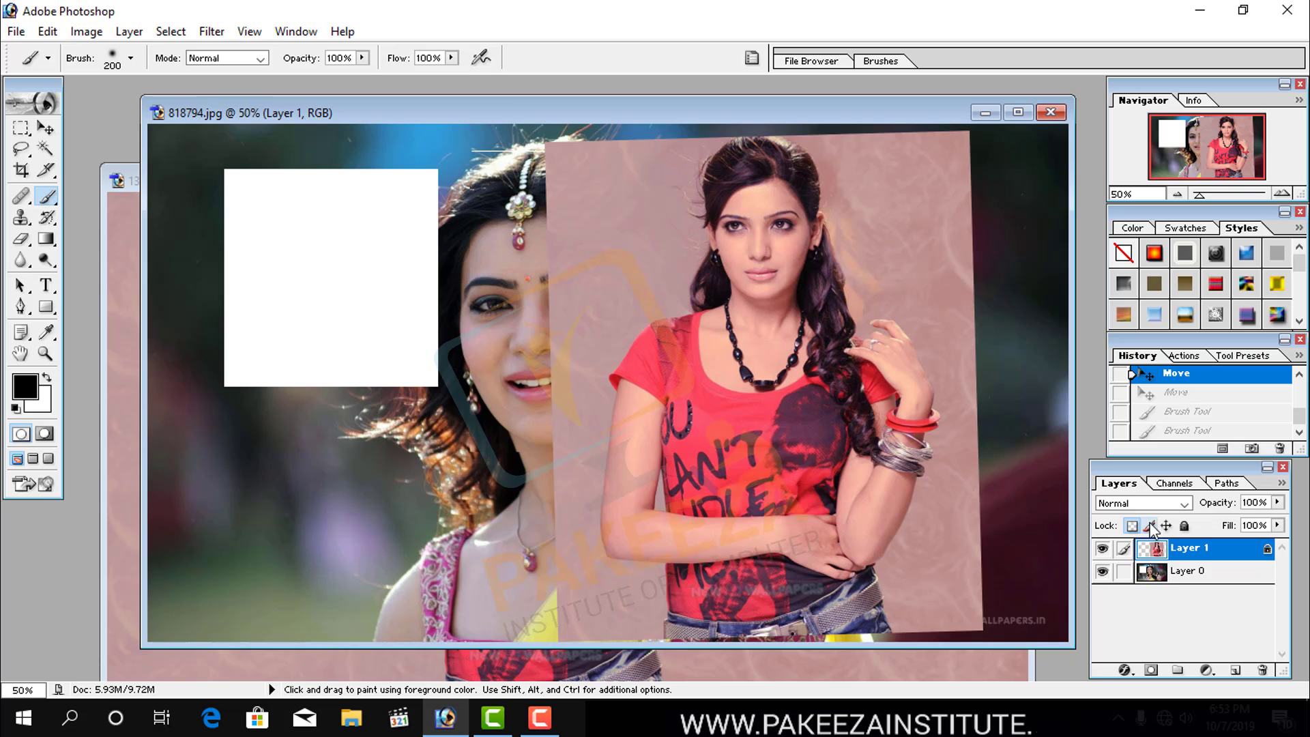
left_click(1150, 525)
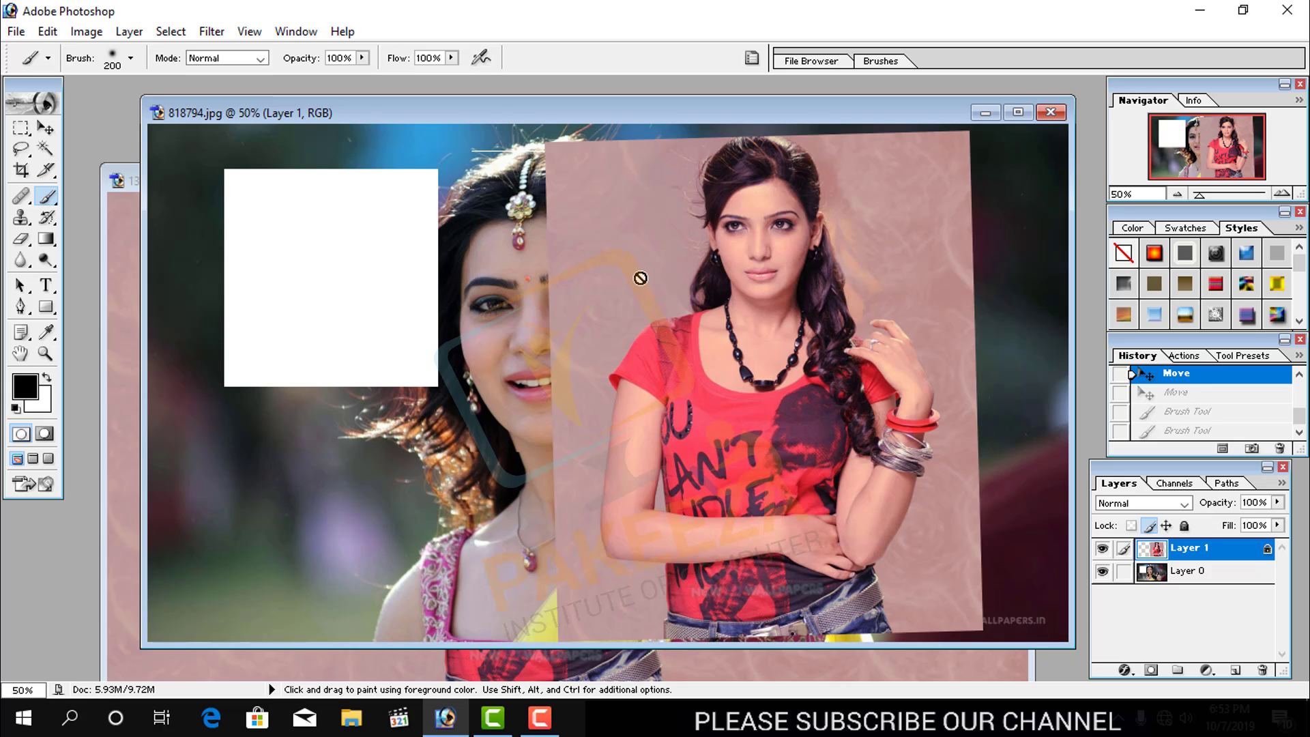
left_click(757, 376)
left_click(613, 282)
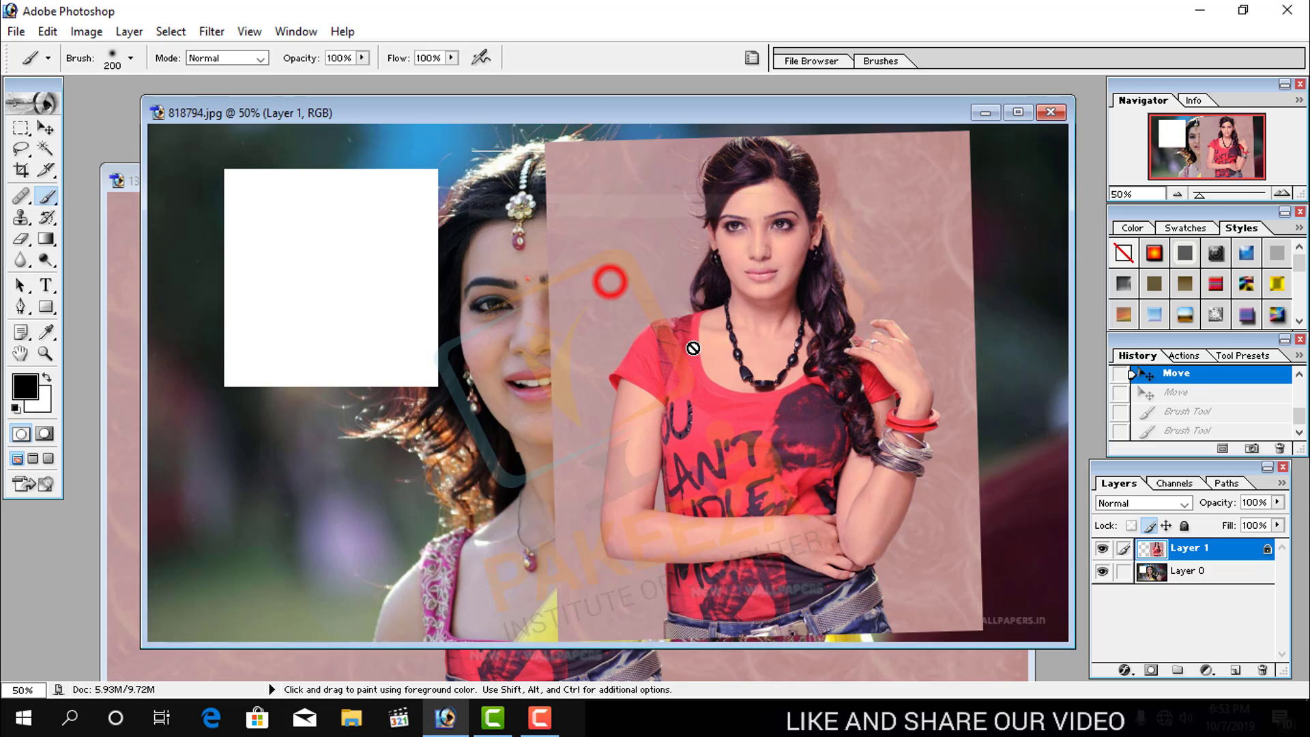
left_click(694, 347)
left_click(618, 283)
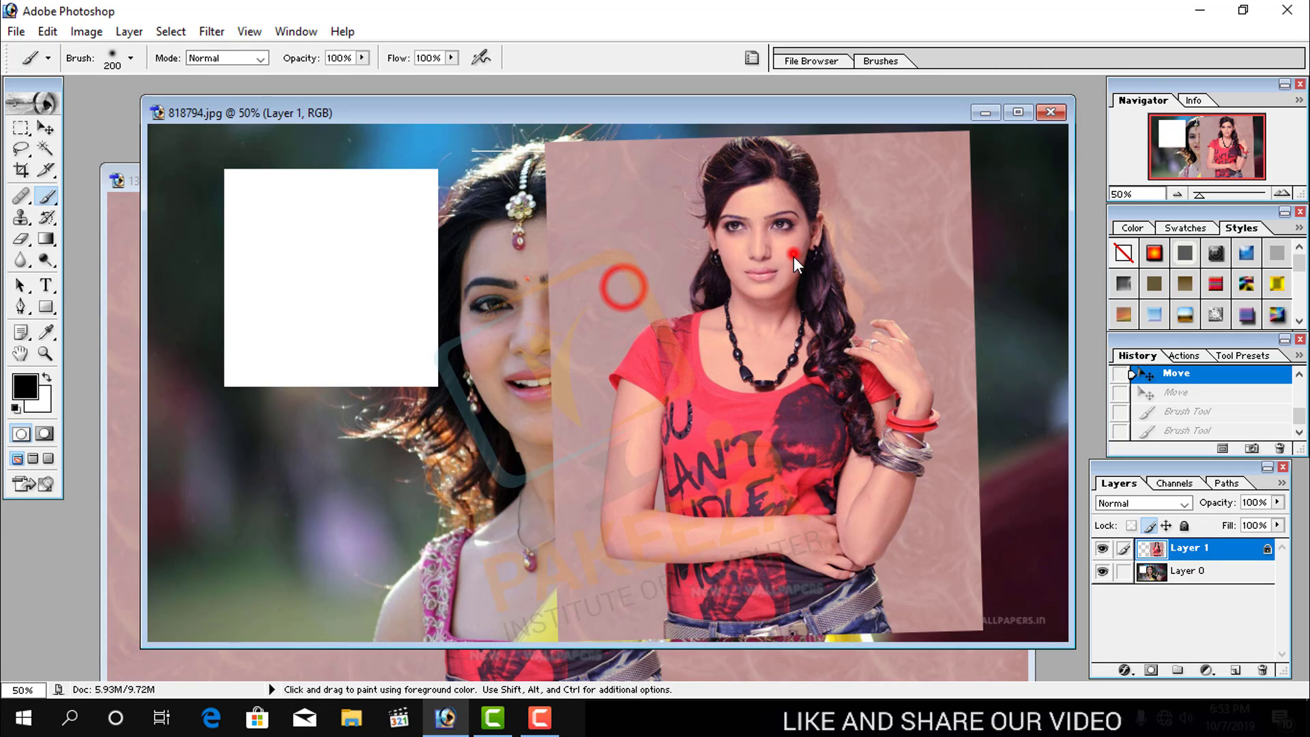
left_click(794, 255)
left_click(614, 283)
left_click(652, 263)
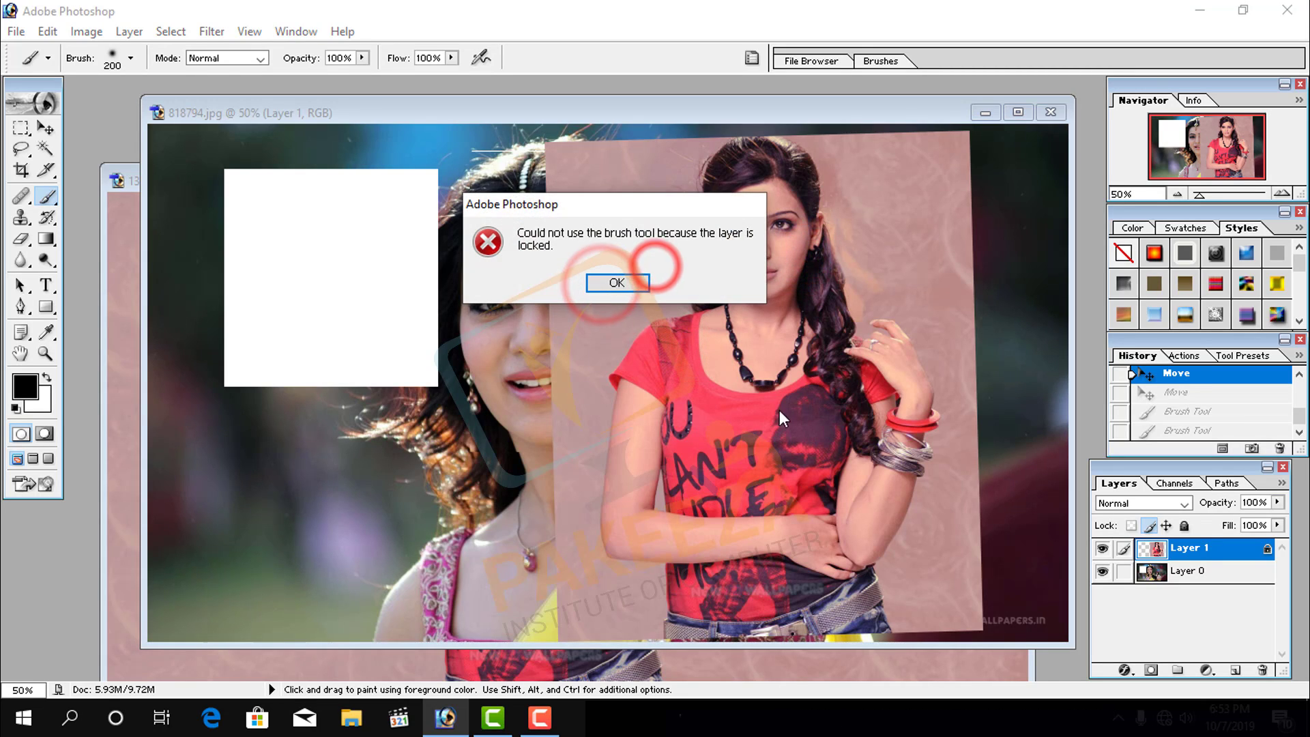
left_click(608, 289)
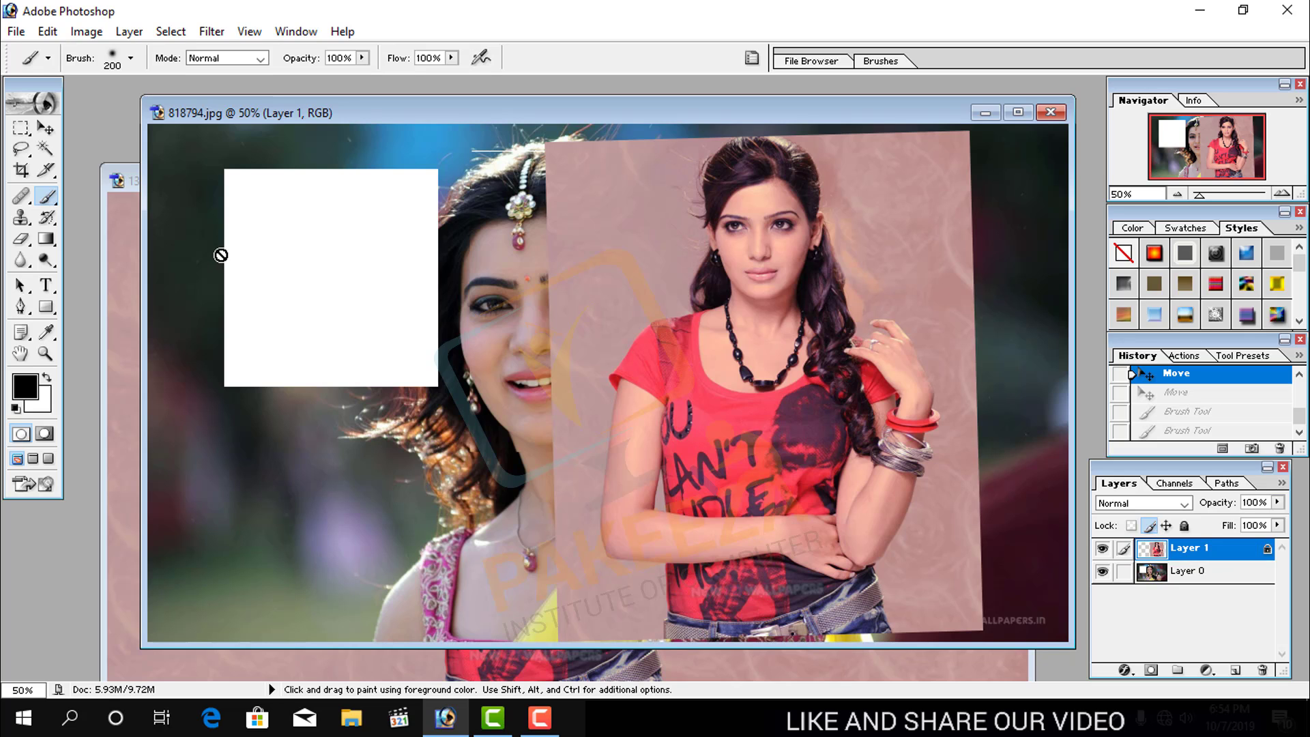
- Move the portrait photo left and down, then commit a slight Free Transform rotation
left_click(49, 134)
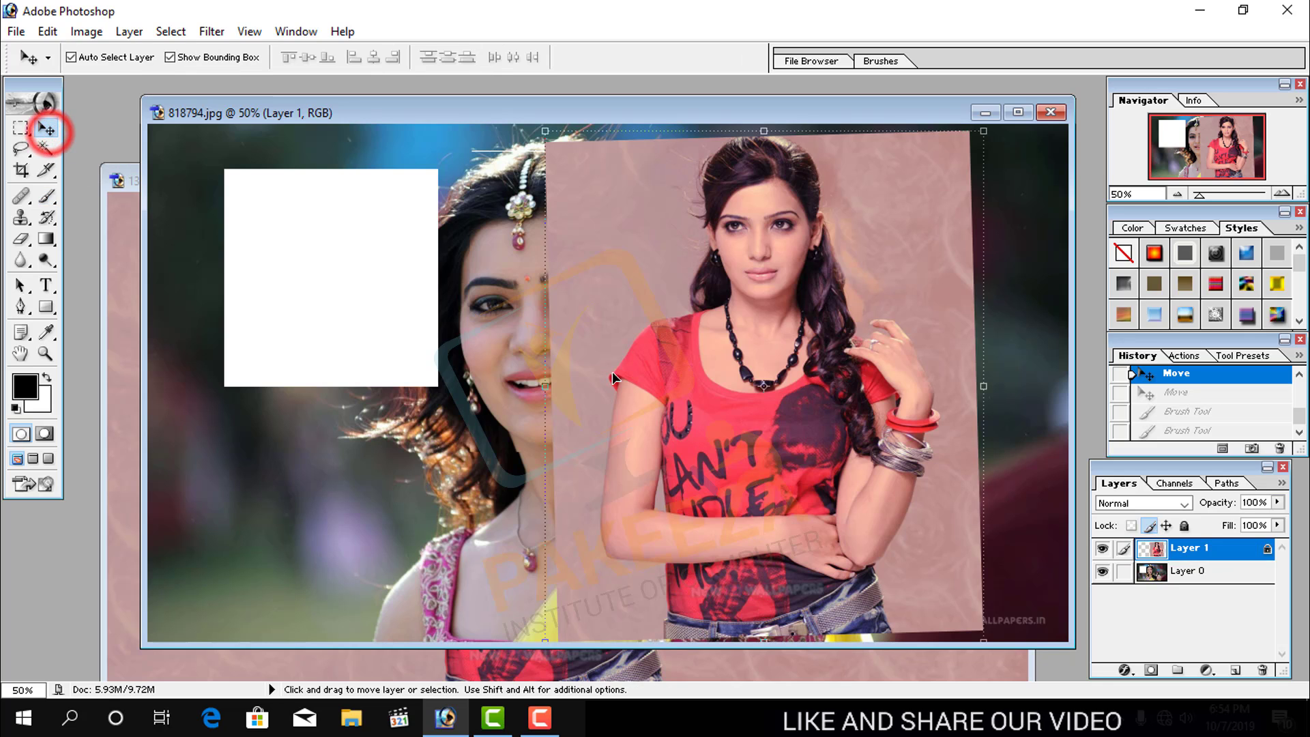
mouse_move(655, 379)
left_mouse_down()
mouse_move(583, 410)
mouse_move(524, 400)
left_mouse_up()
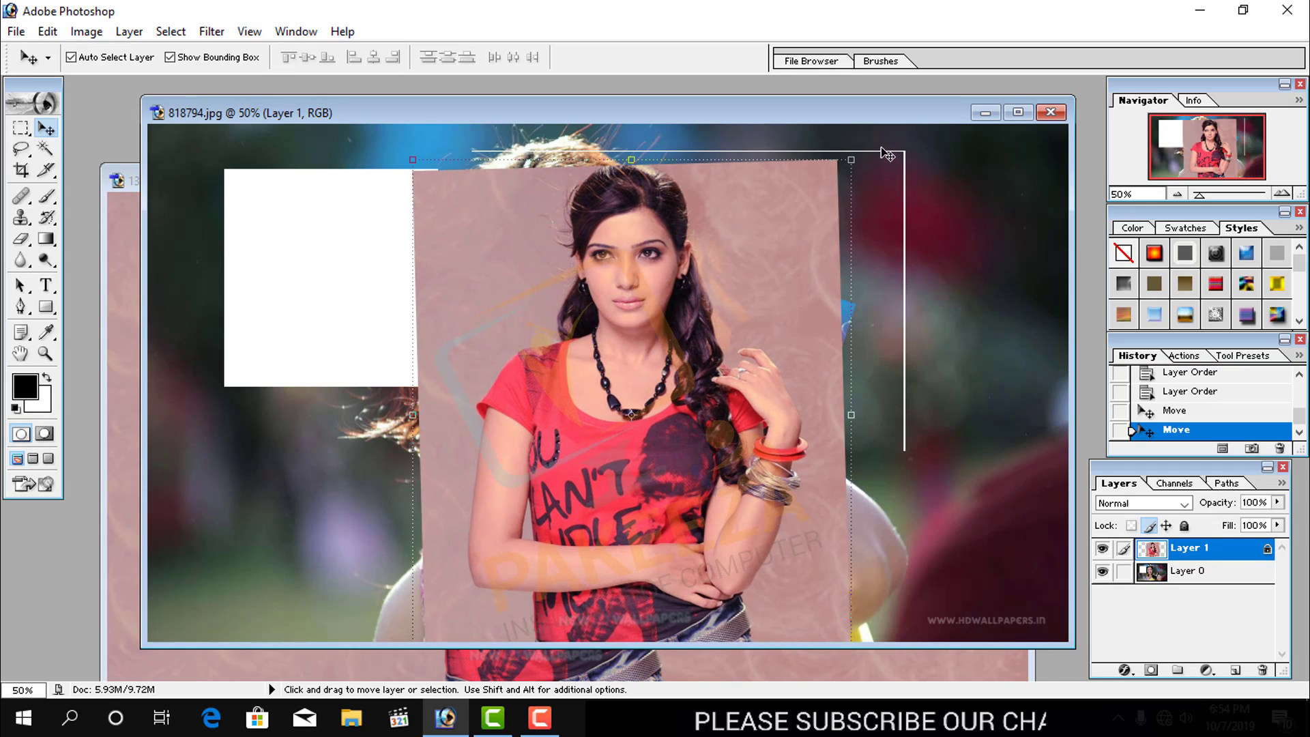
left_click_drag(864, 151, 890, 178)
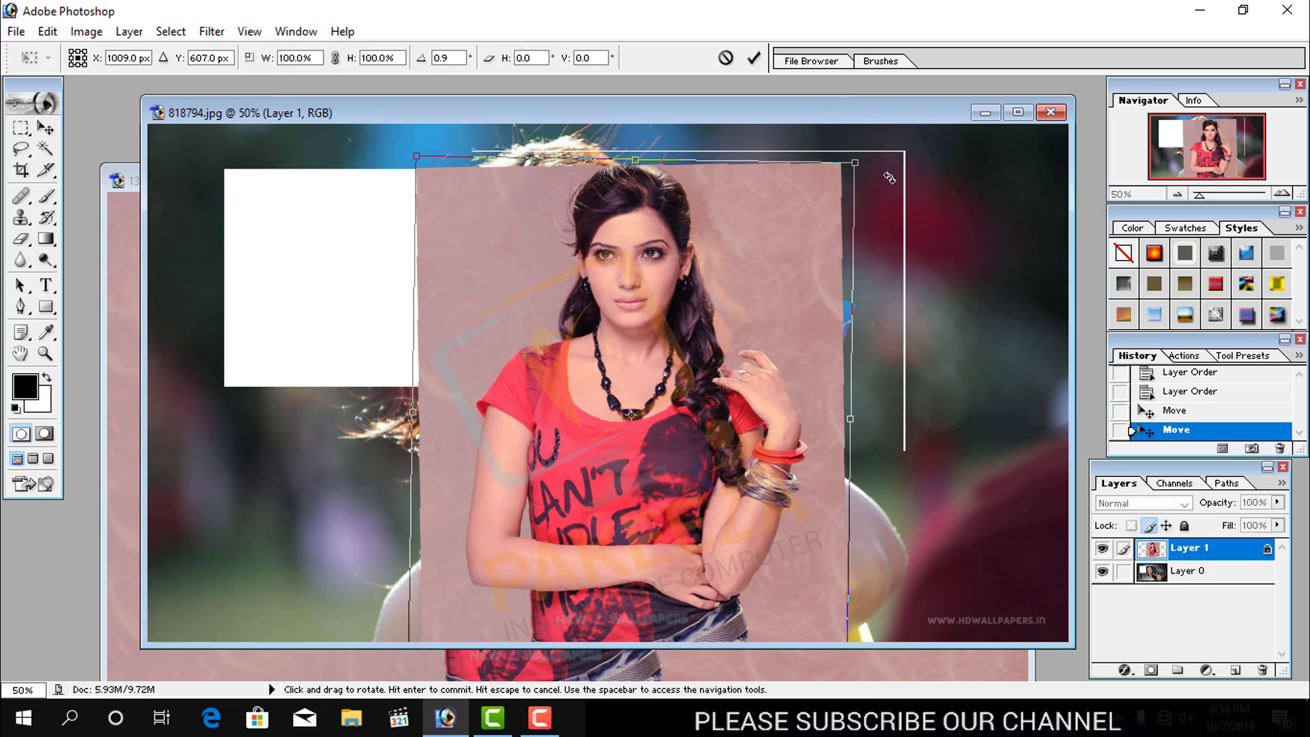
left_click(1166, 526)
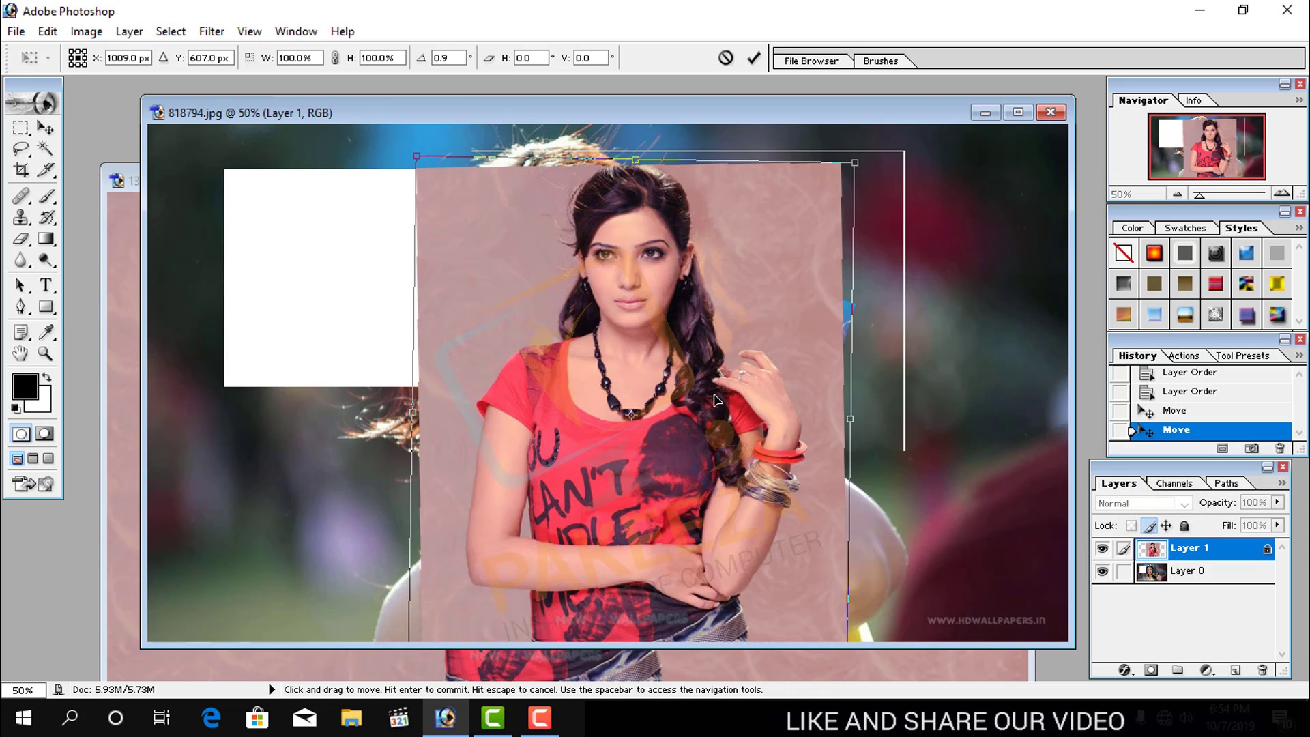
key("Return")
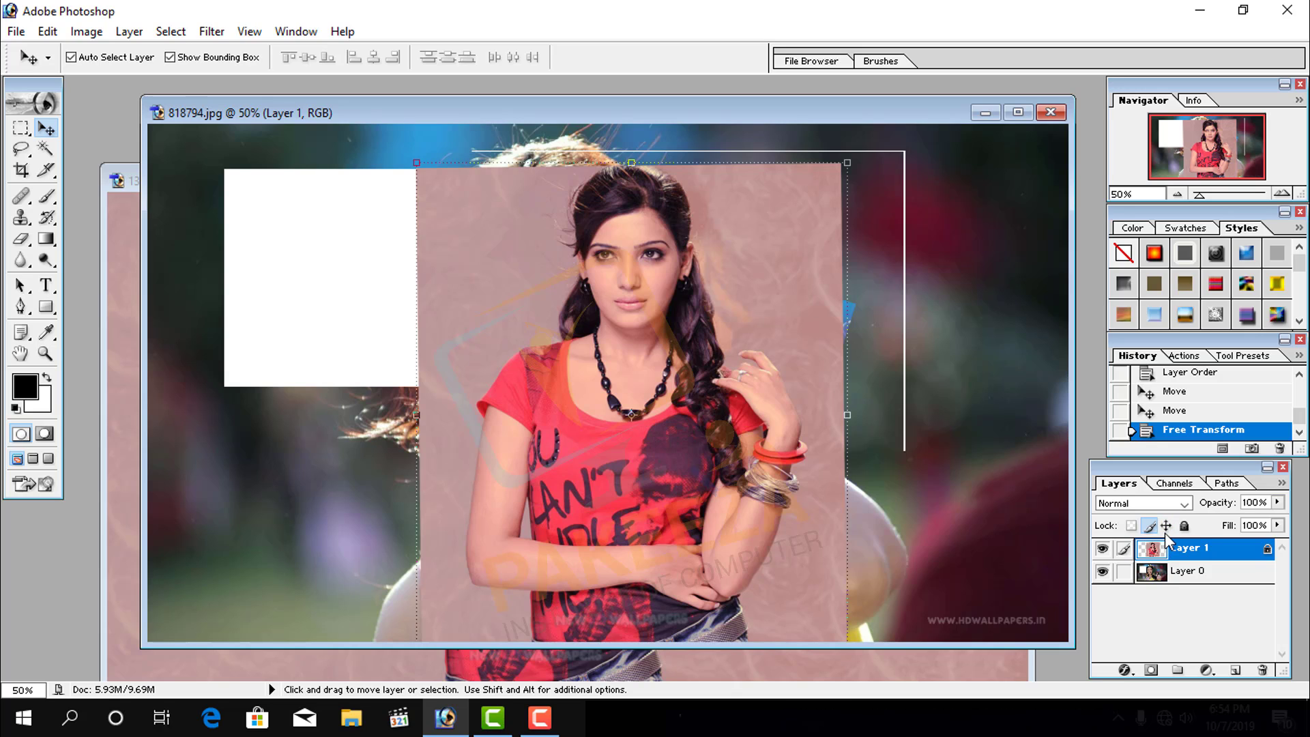
- Enable Lock position on Layer 1 and confirm moving it is refused
left_click(1166, 527)
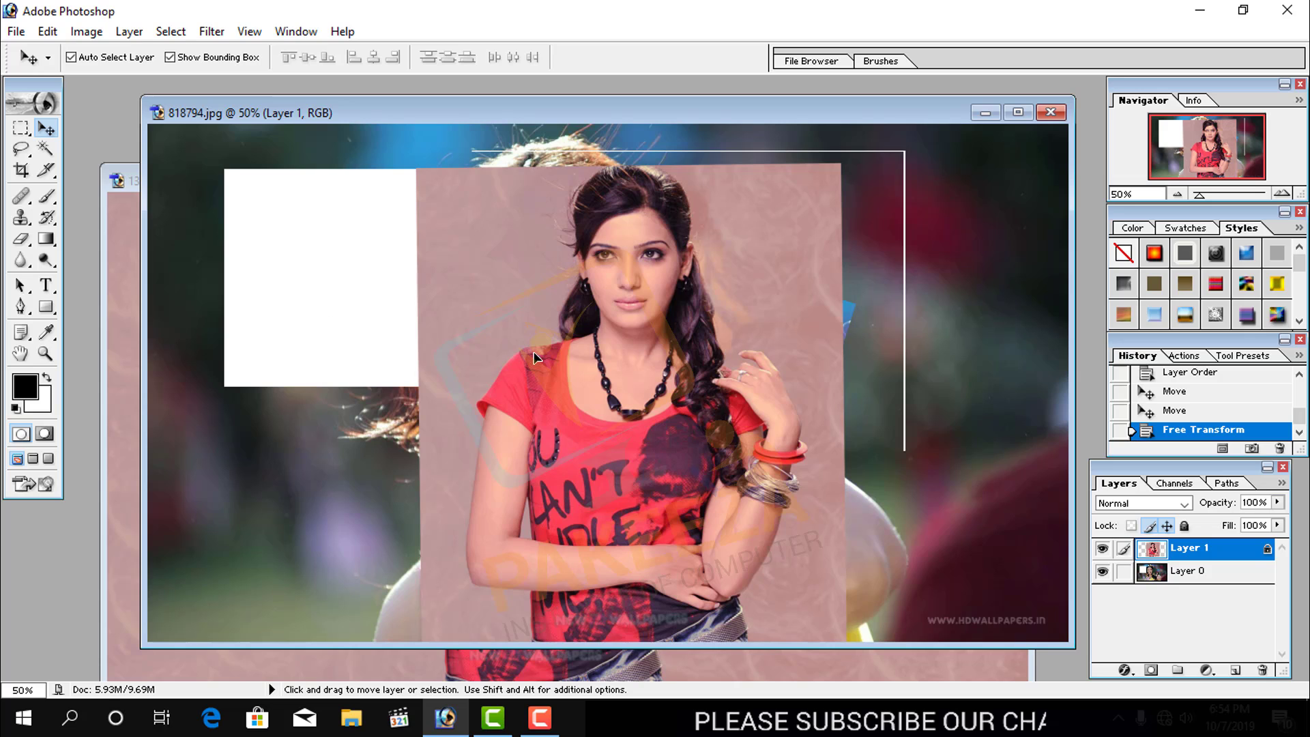
left_click(664, 227)
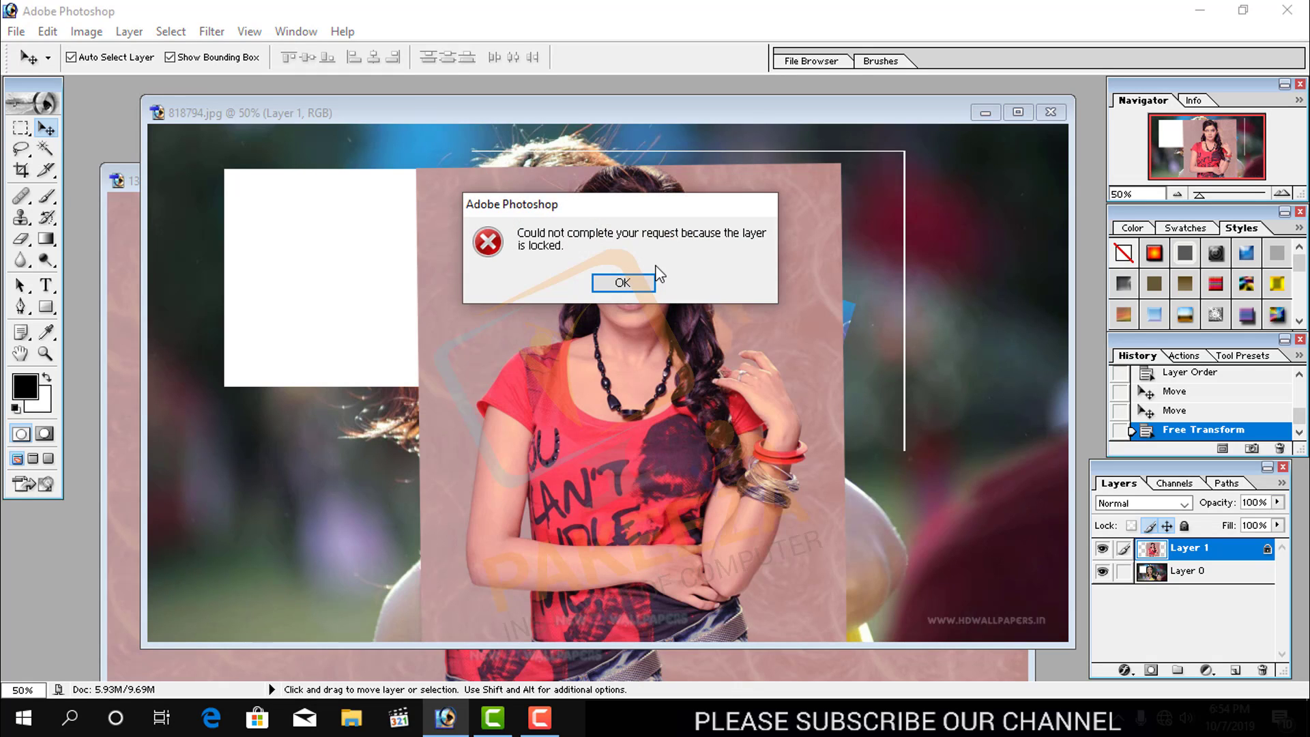
left_click(638, 288)
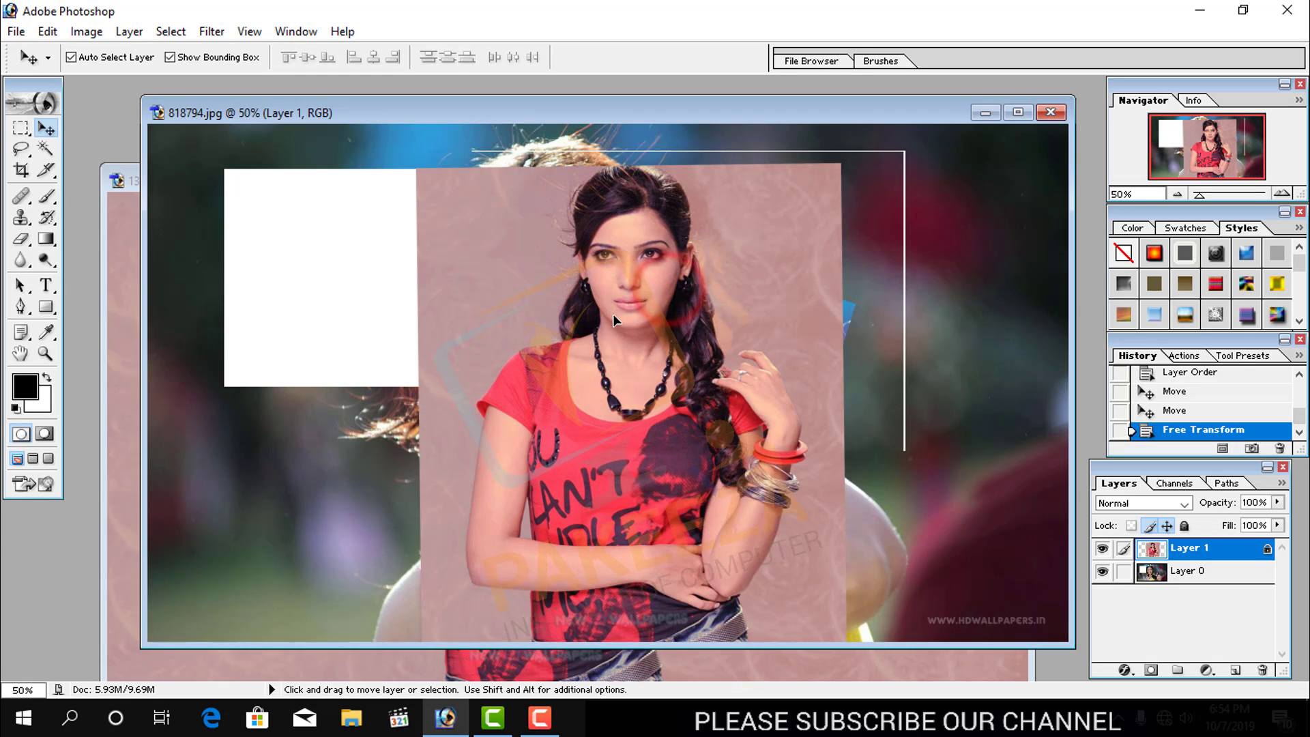
left_click(662, 325)
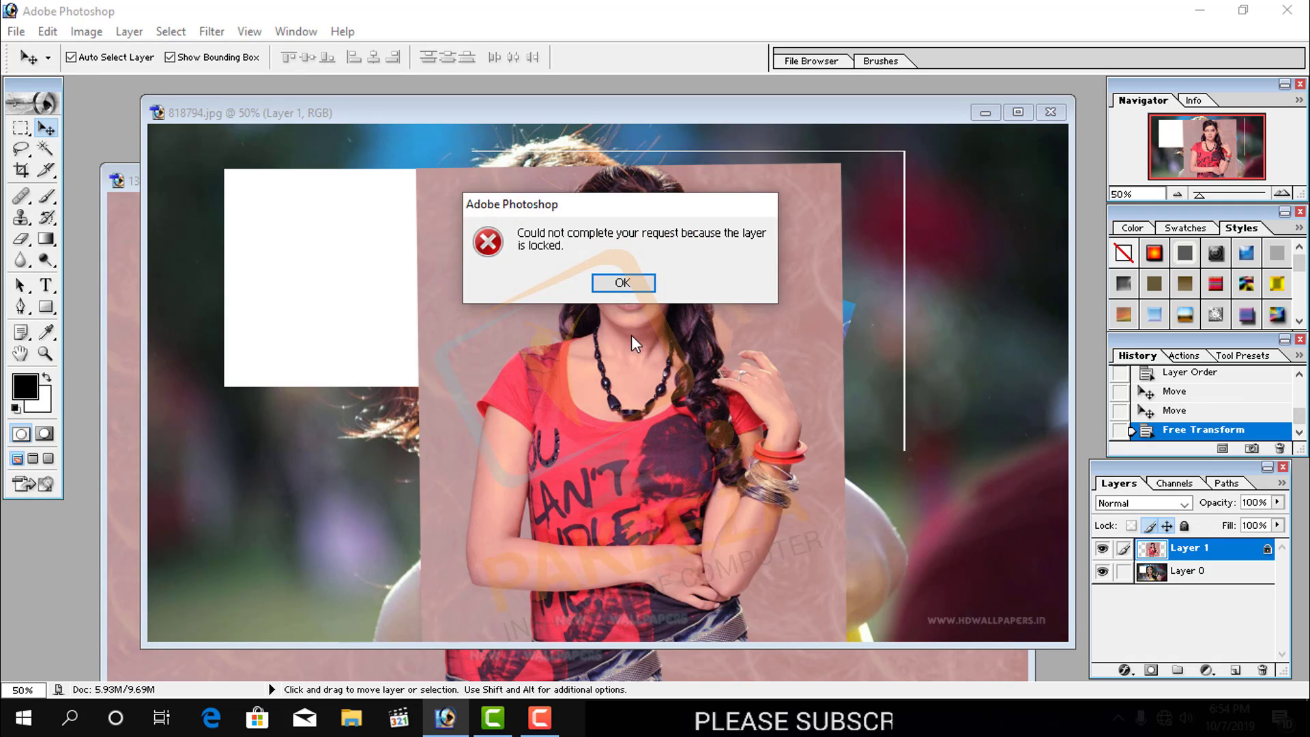
left_click(622, 287)
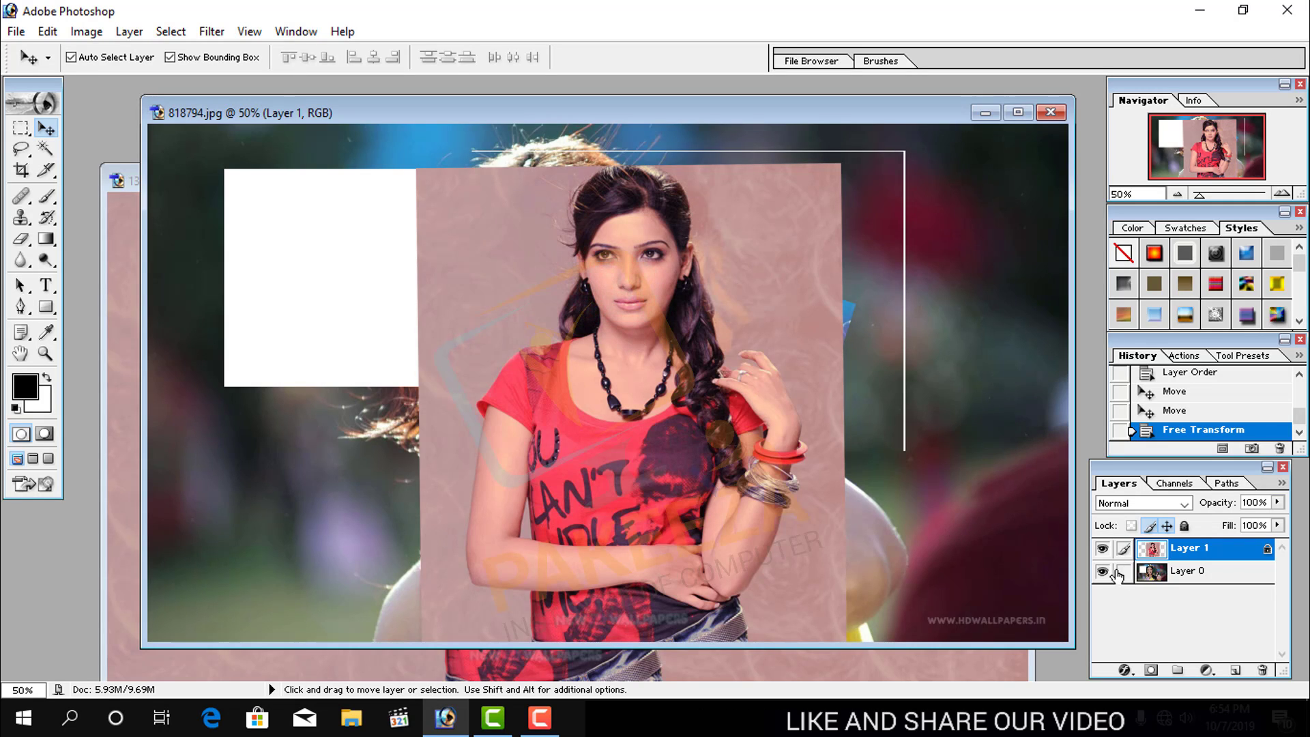
- Try brushing on the locked Layer 1, dismissing each locked-layer warning
left_click(46, 196)
left_click(385, 305)
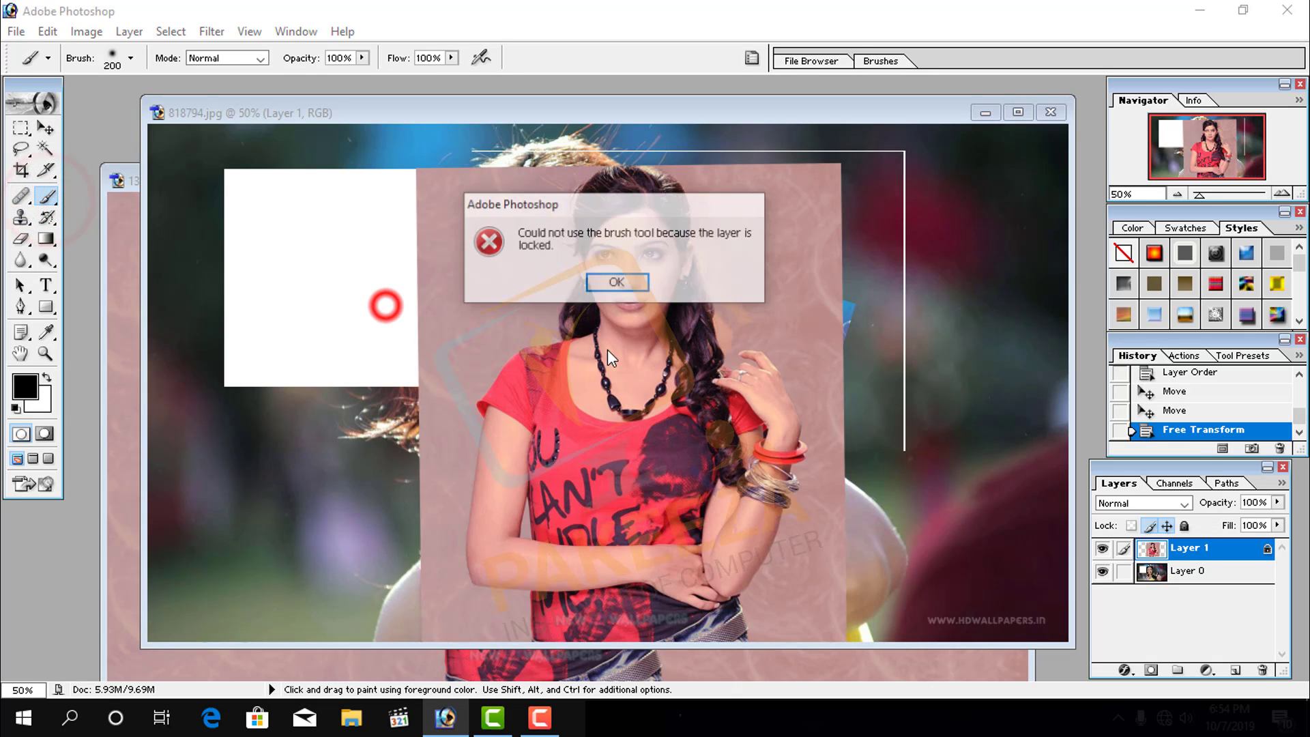
left_click(609, 287)
left_click(365, 287)
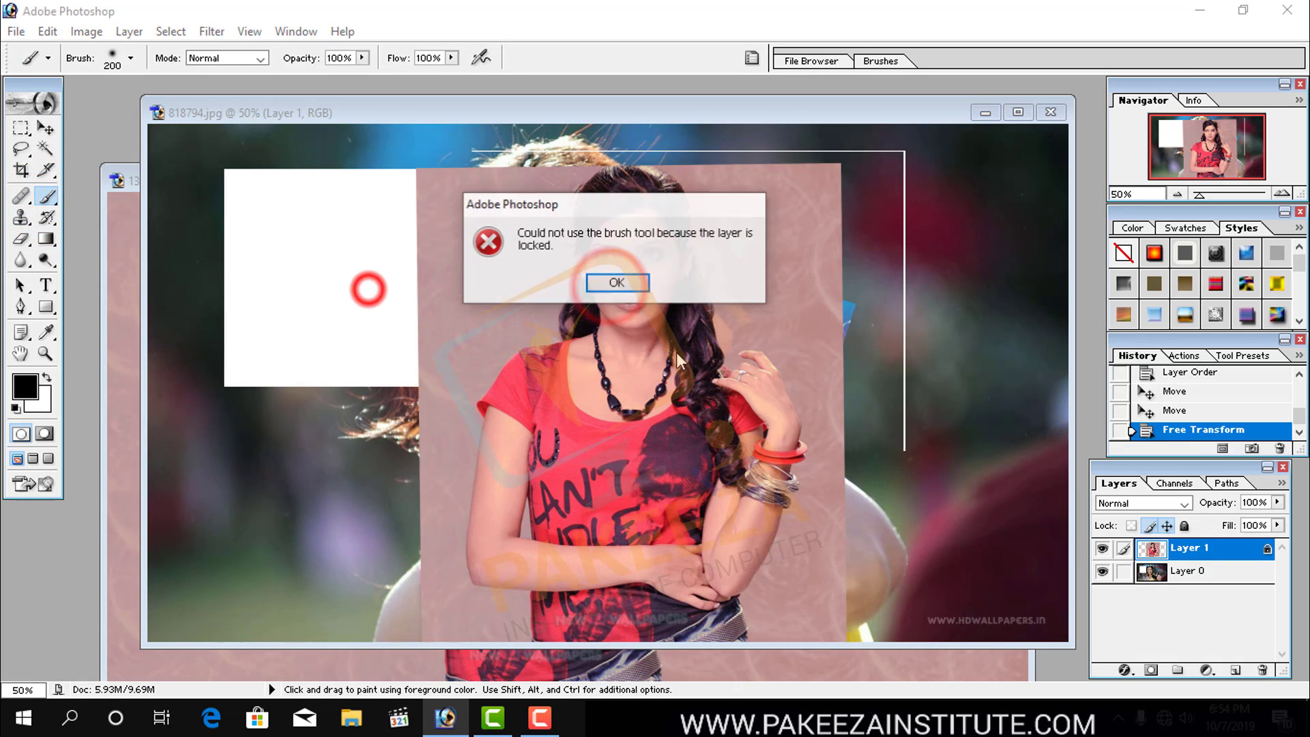
left_click(601, 287)
left_click(395, 291)
left_click(609, 287)
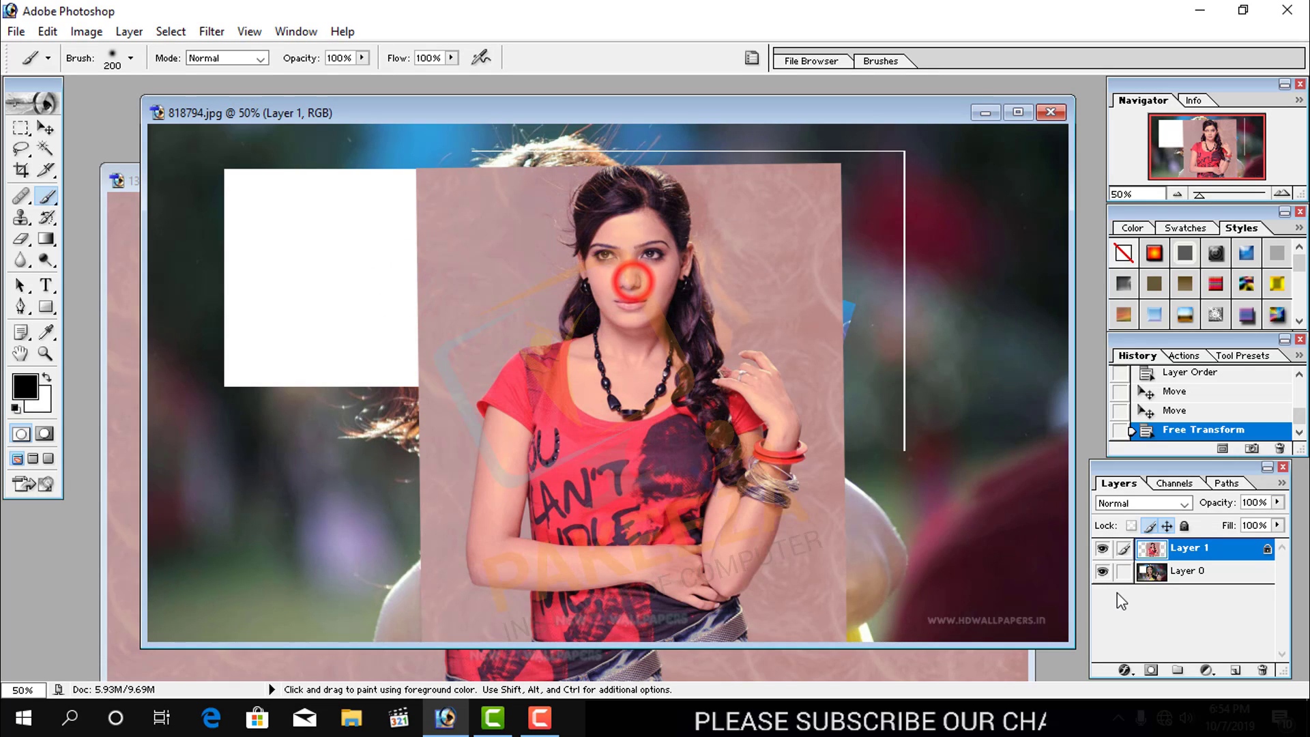
- Unlock Layer 1's pixels and transparency, paint black test strokes, then undo them
left_click(1149, 526)
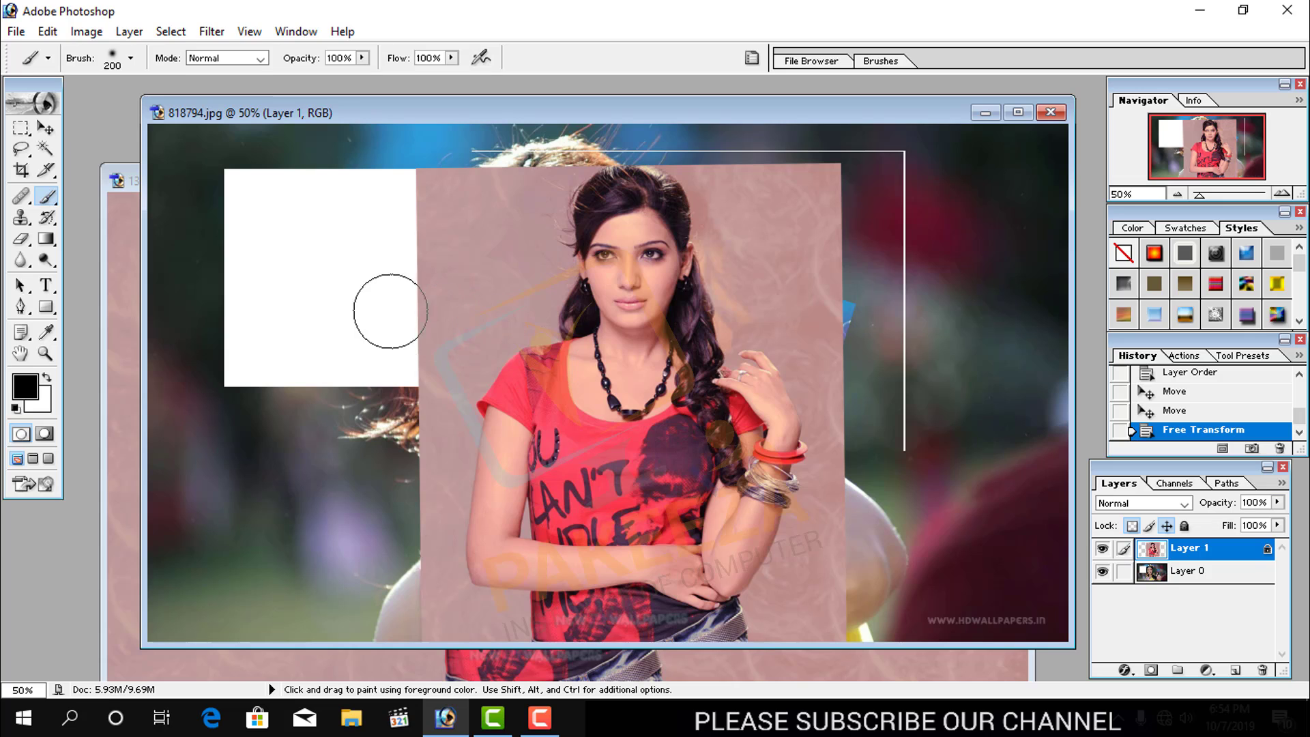
left_click_drag(390, 311, 757, 406)
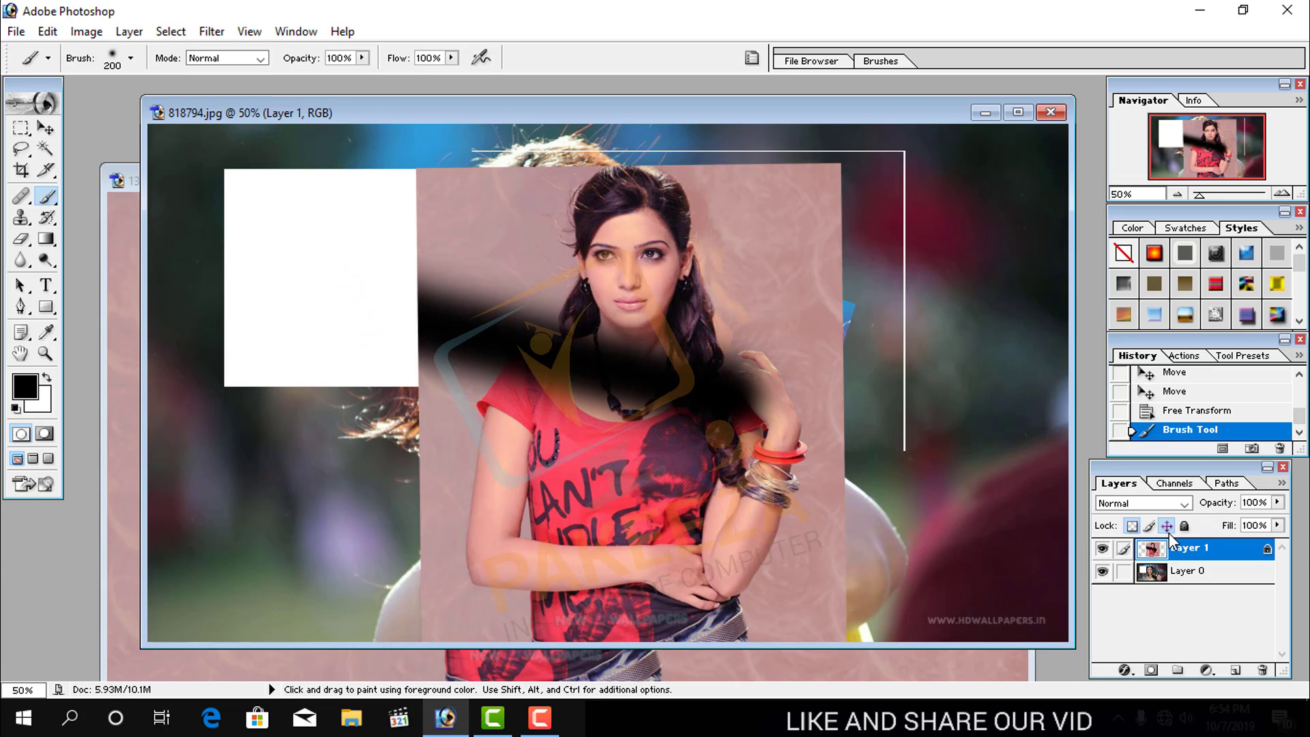
left_click(1133, 526)
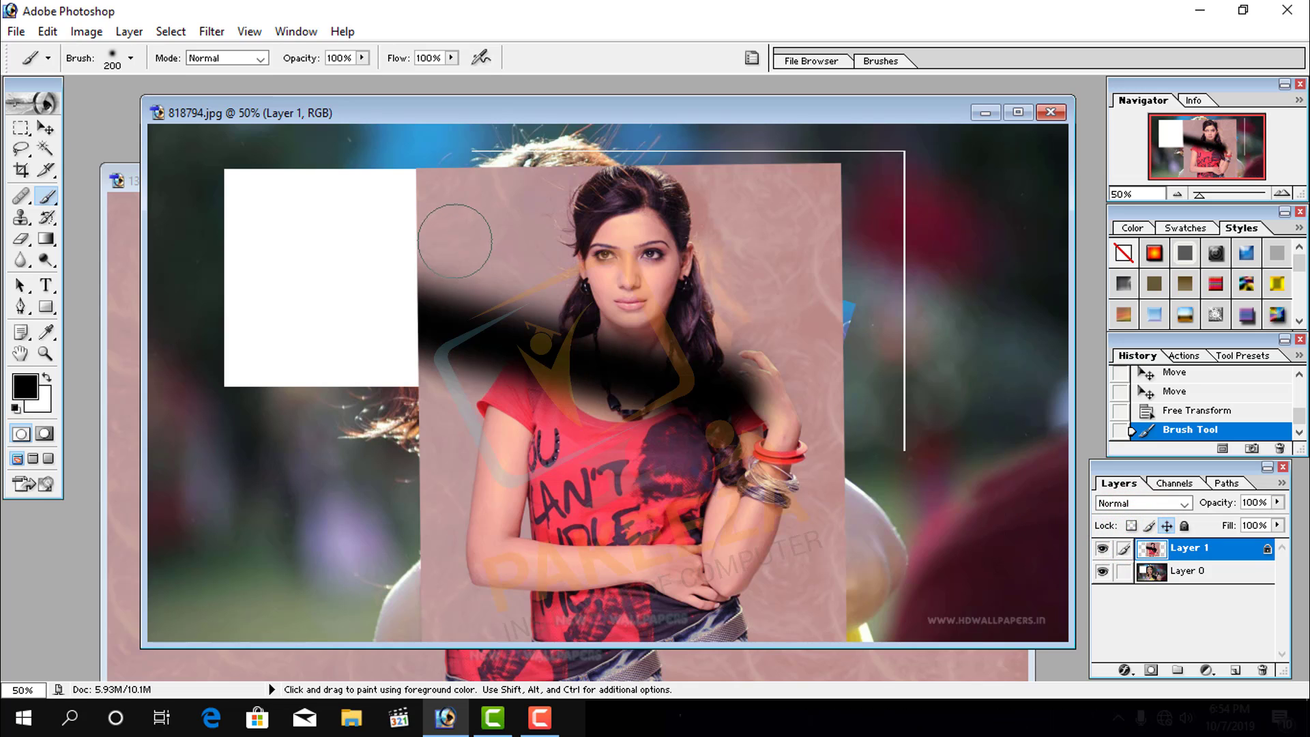
left_click(381, 238)
left_click_drag(382, 238, 278, 278)
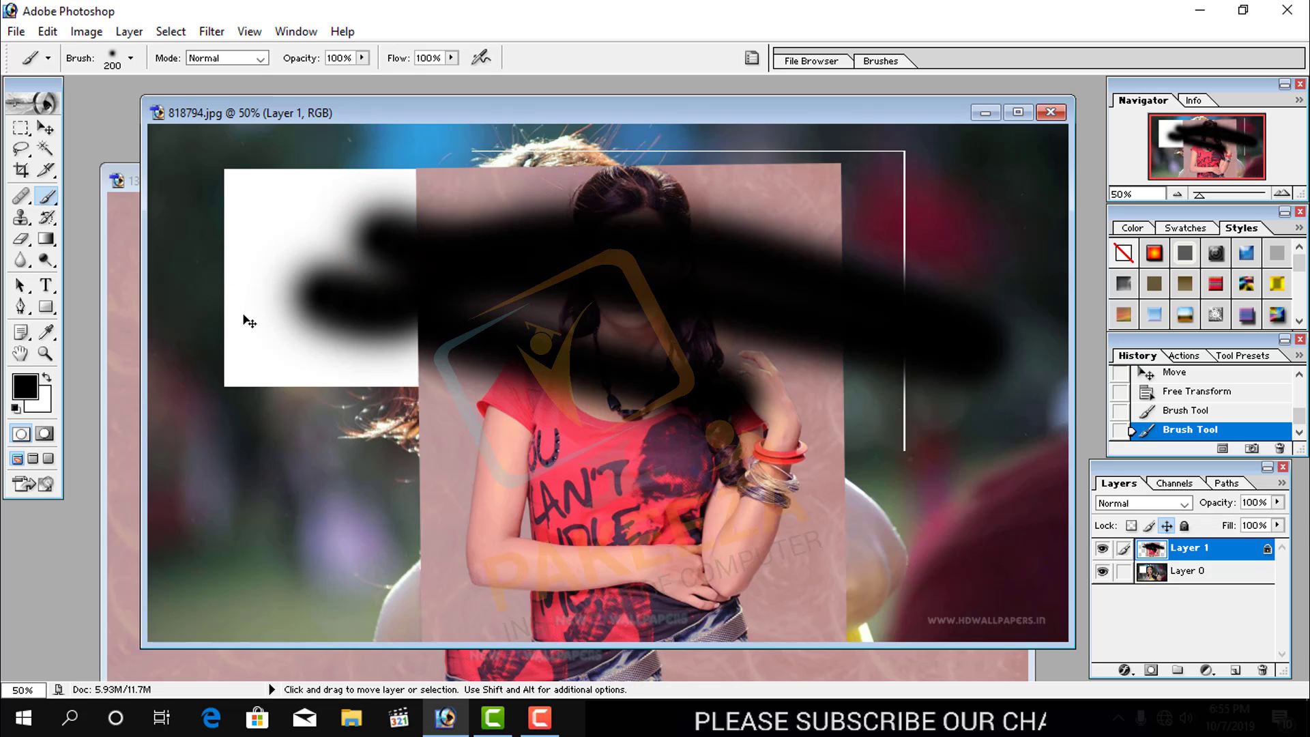
key("ctrl+z")
key("ctrl+z")
key("ctrl+z")
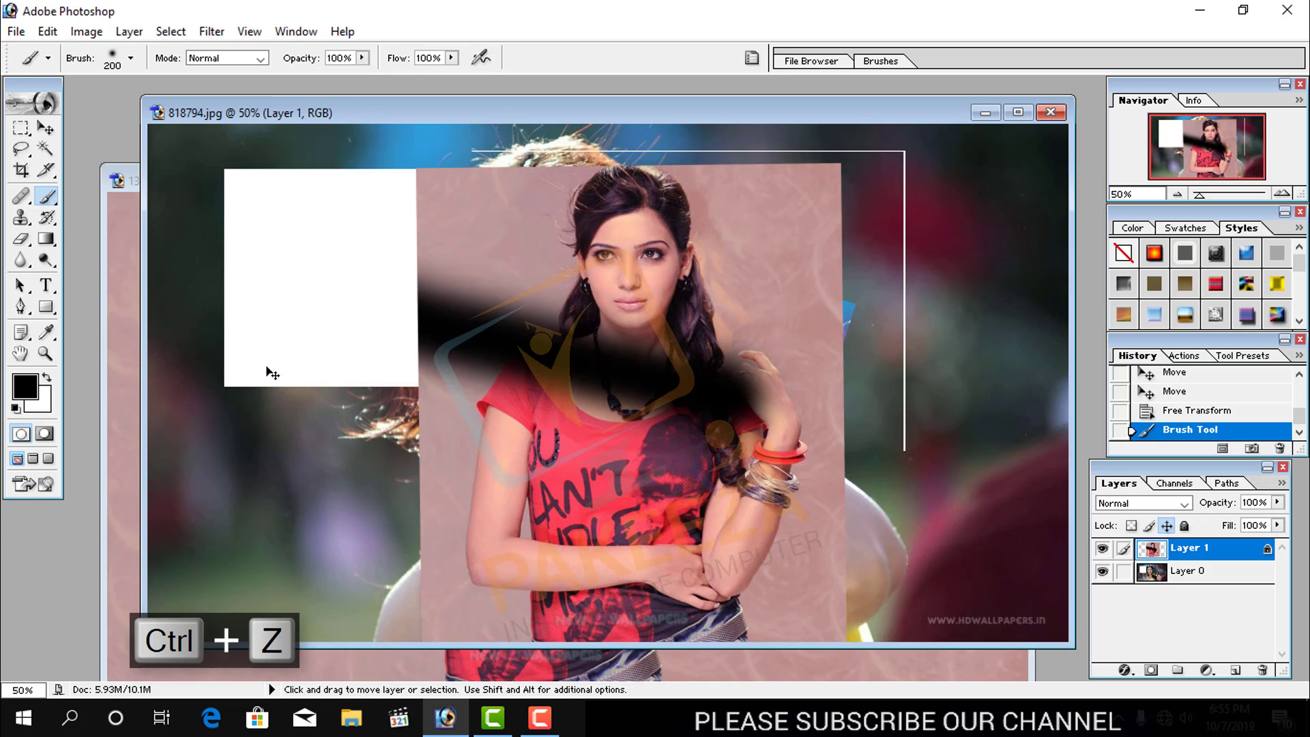
key("ctrl+alt+z")
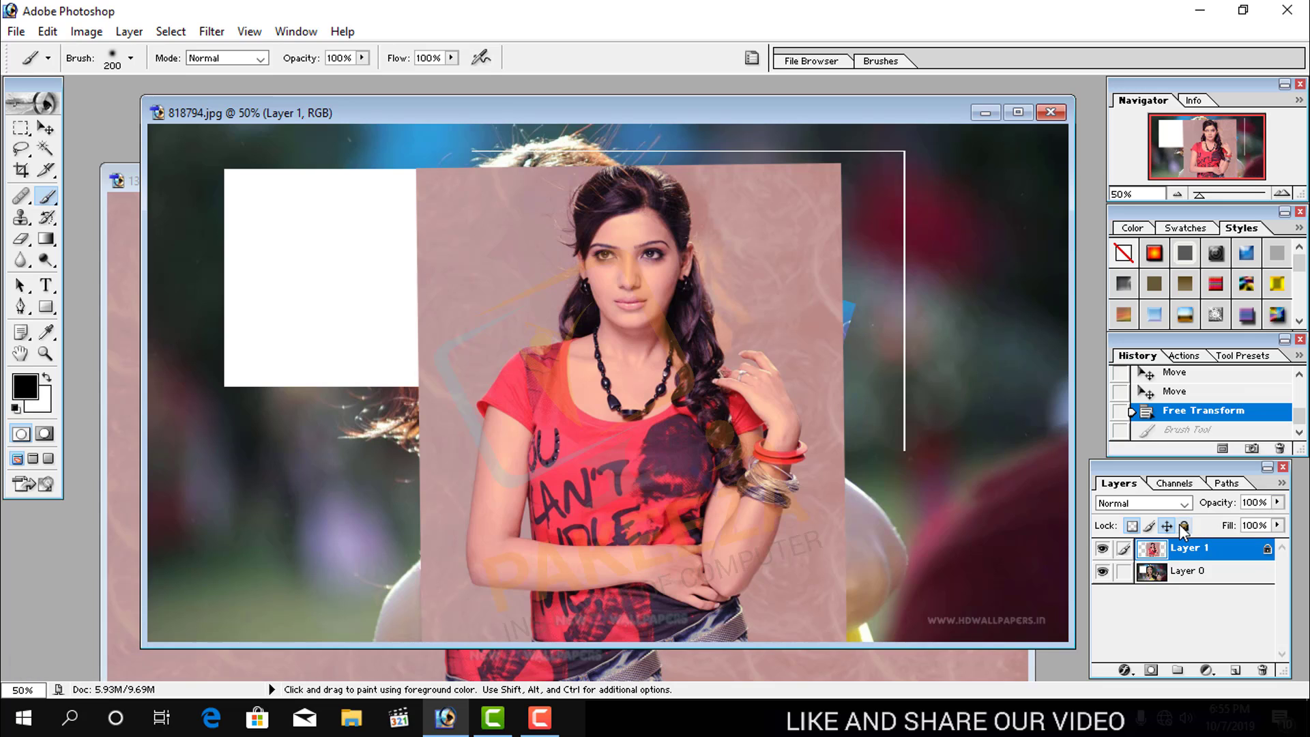
- Try moving the still position-locked Layer 1 and dismiss the locked-layer warnings
left_click(46, 128)
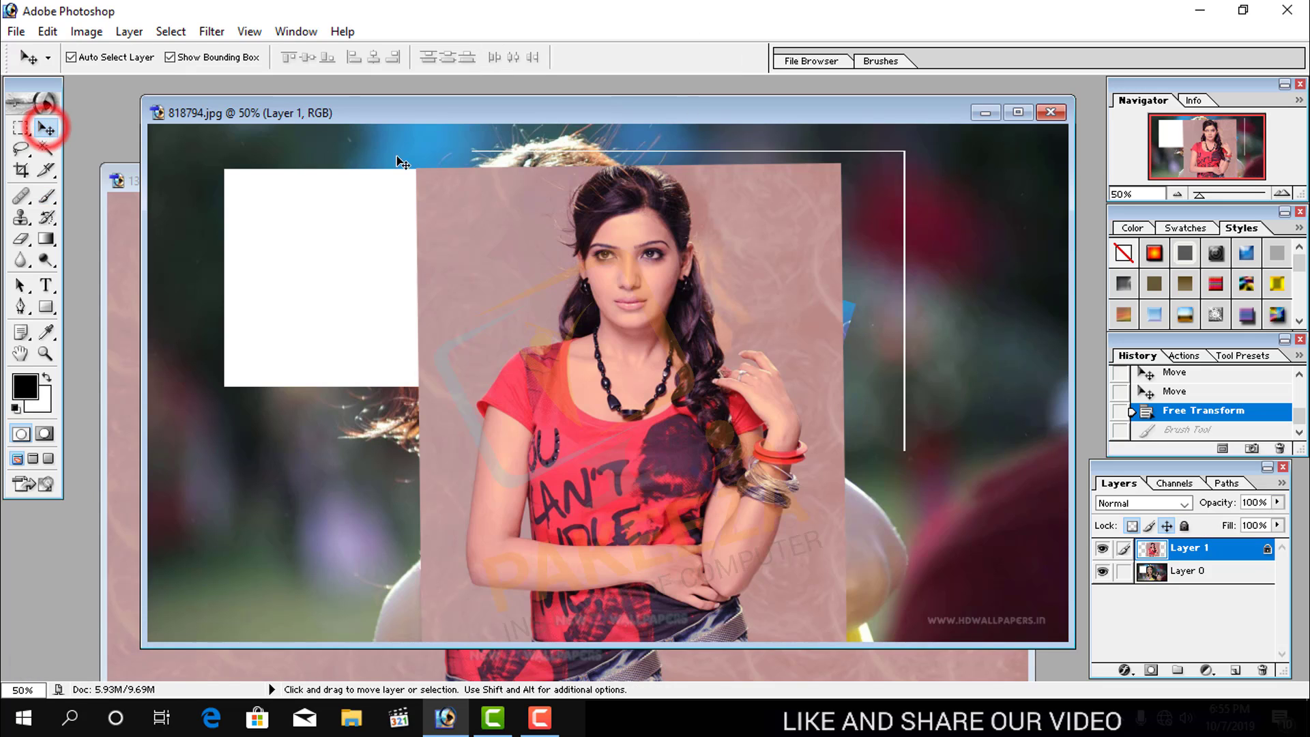
left_click(512, 184)
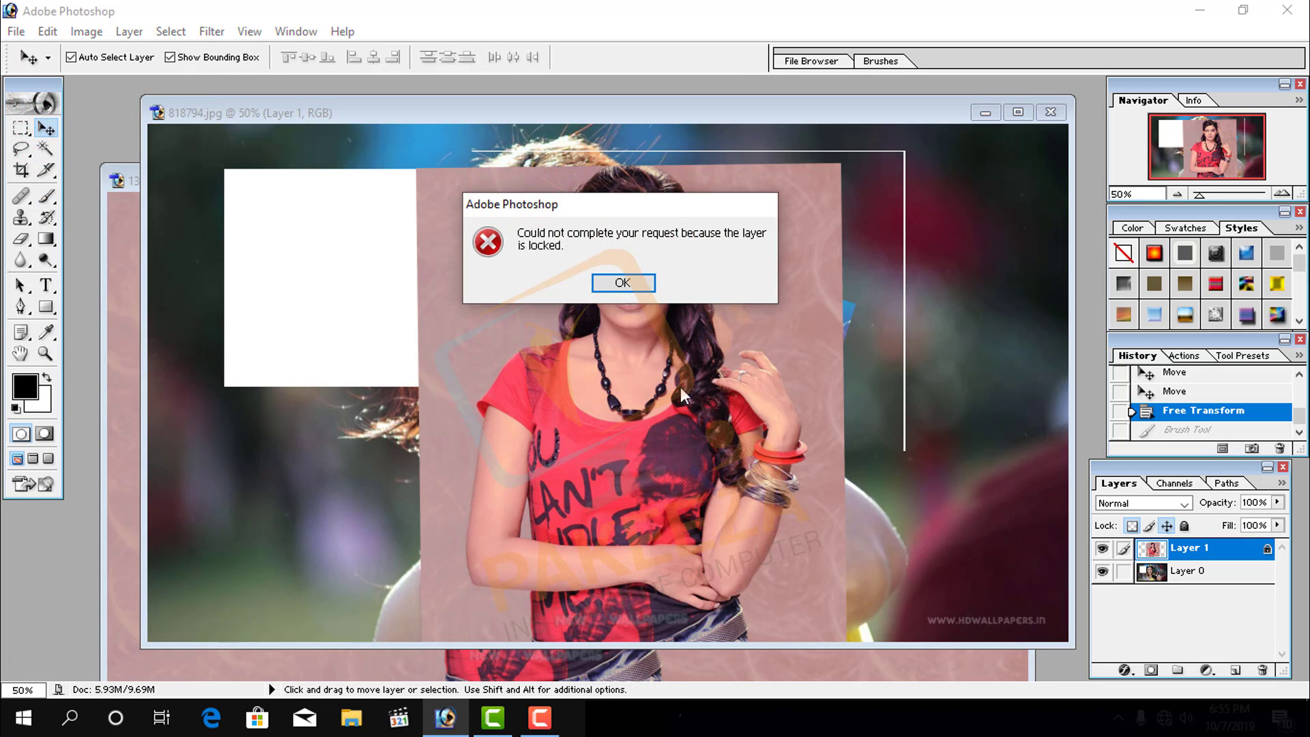
left_click(628, 283)
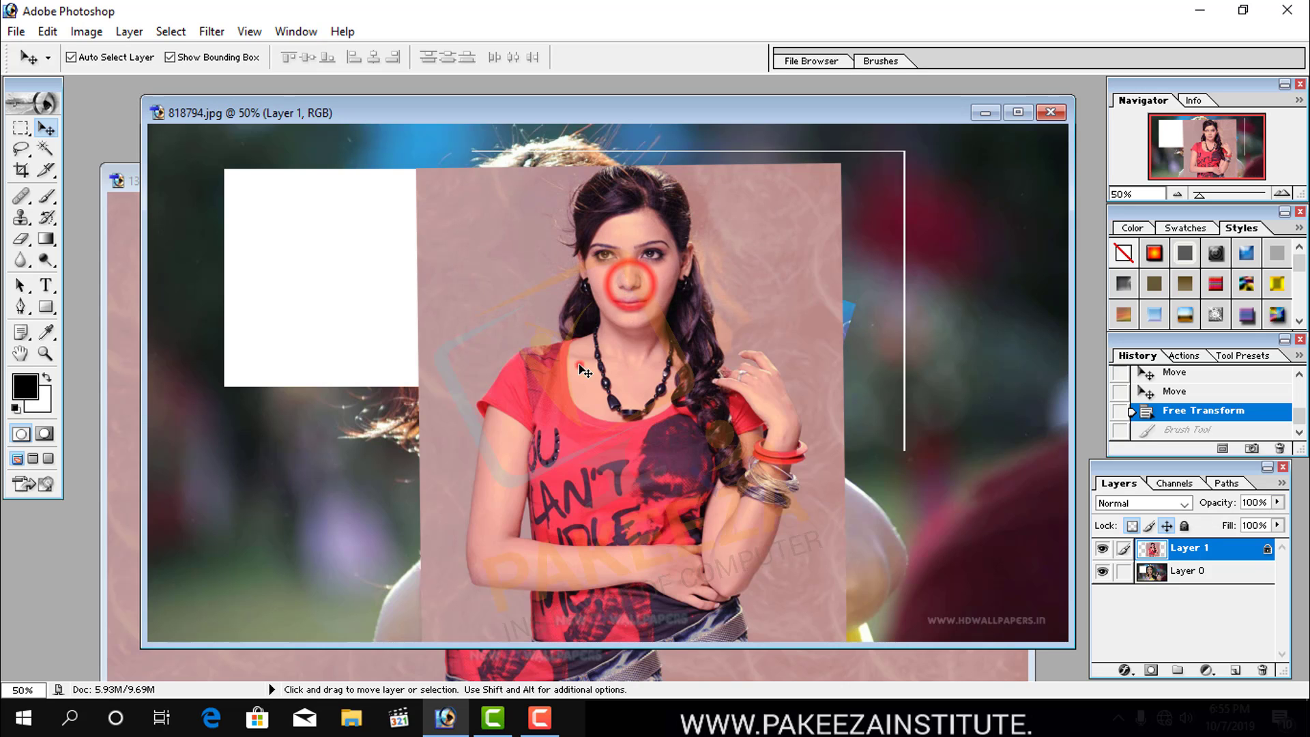
left_click(581, 365)
left_click(613, 283)
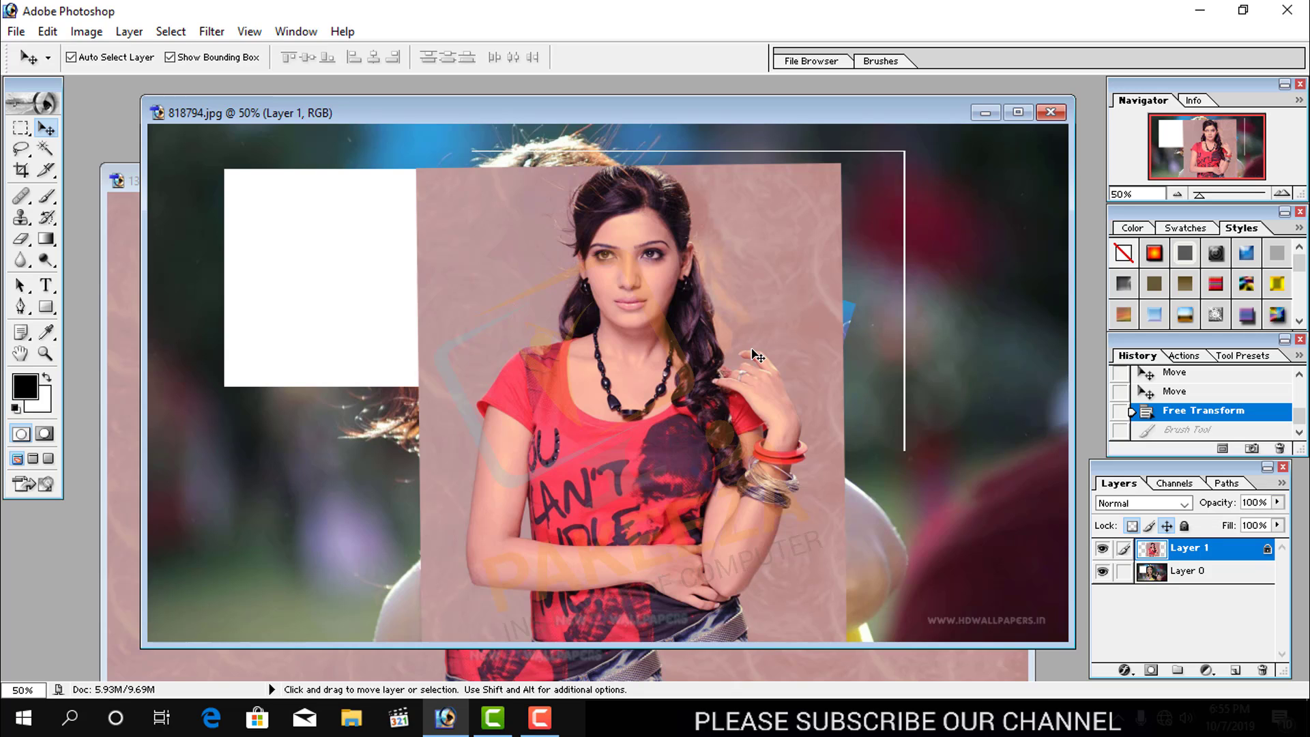
- Clear position and transparency locks, test Lock All by trying a move, then release all locks
left_click(1167, 526)
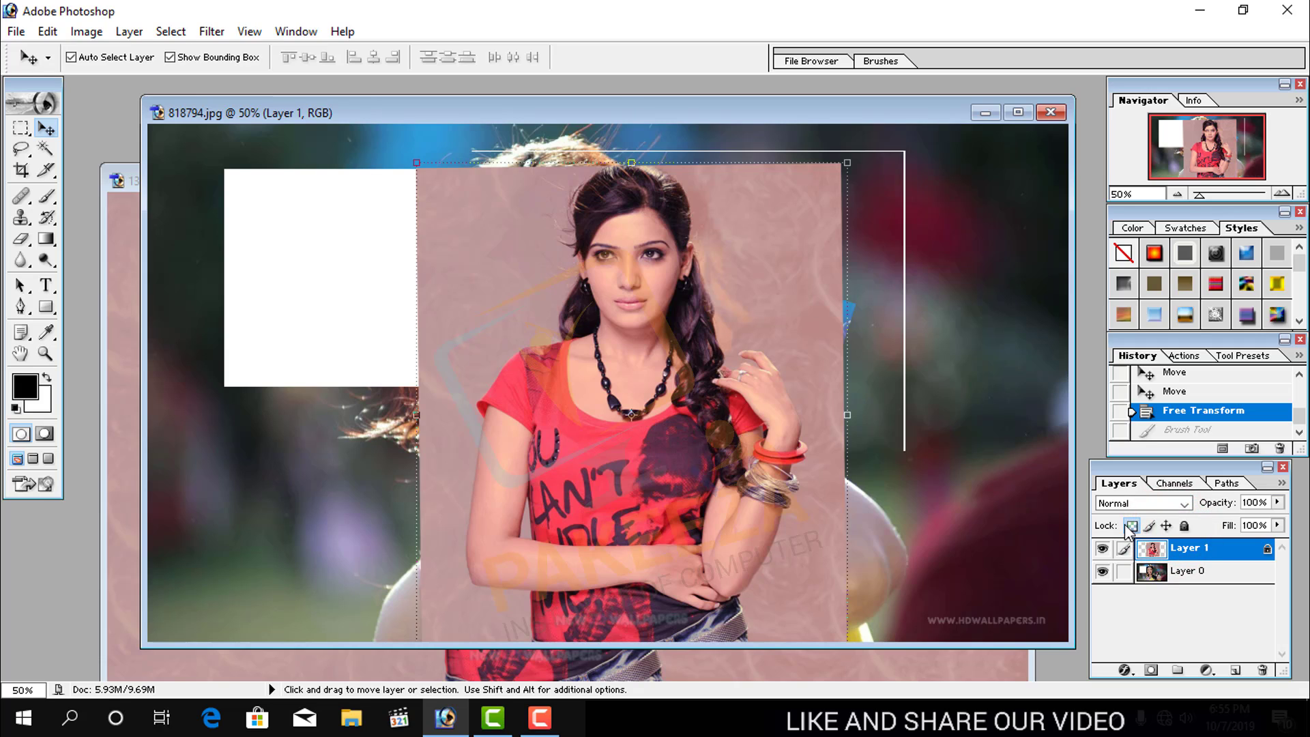
left_click(1130, 527)
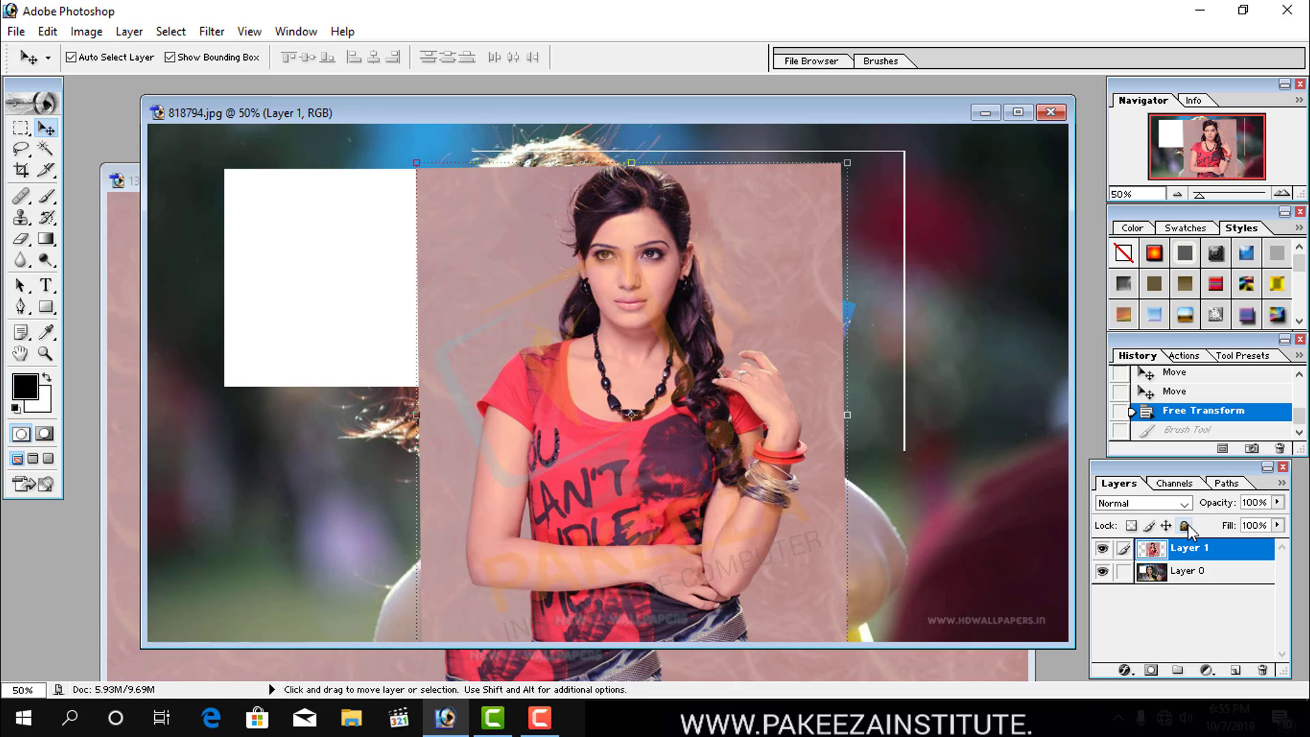
left_click(1185, 527)
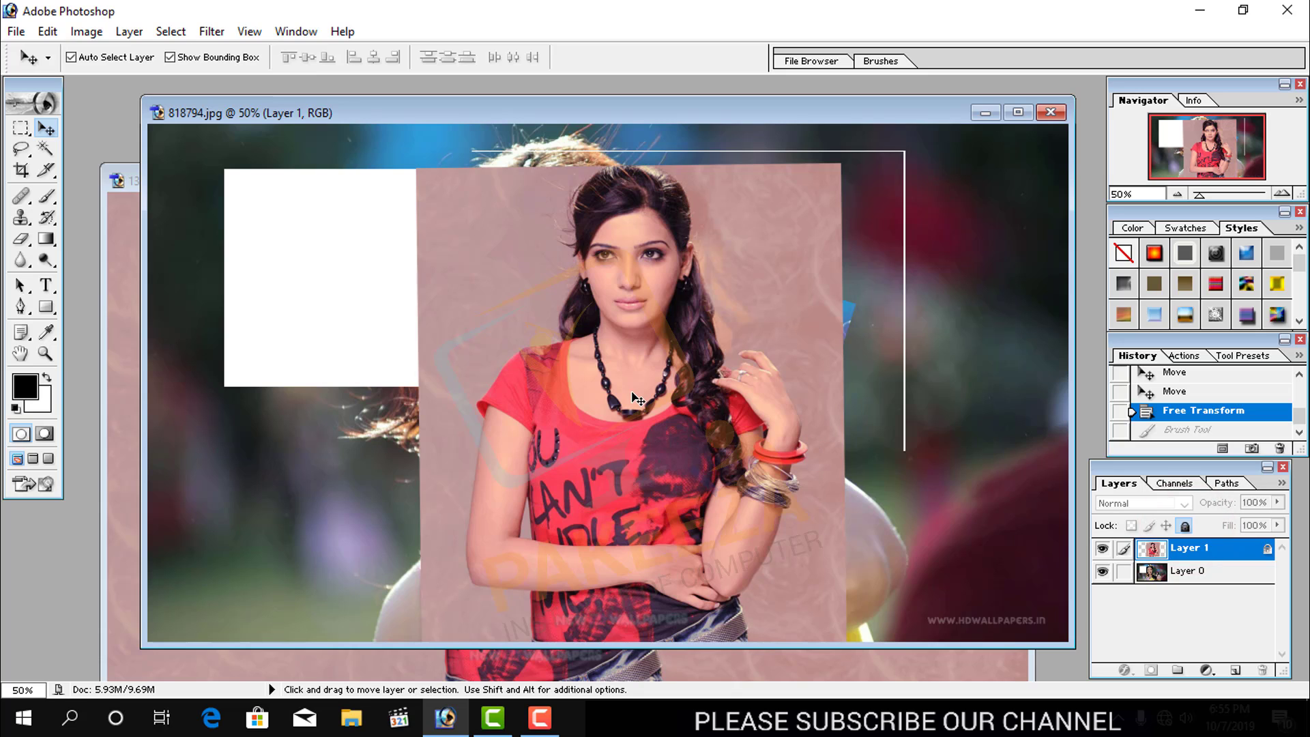
left_click(634, 395)
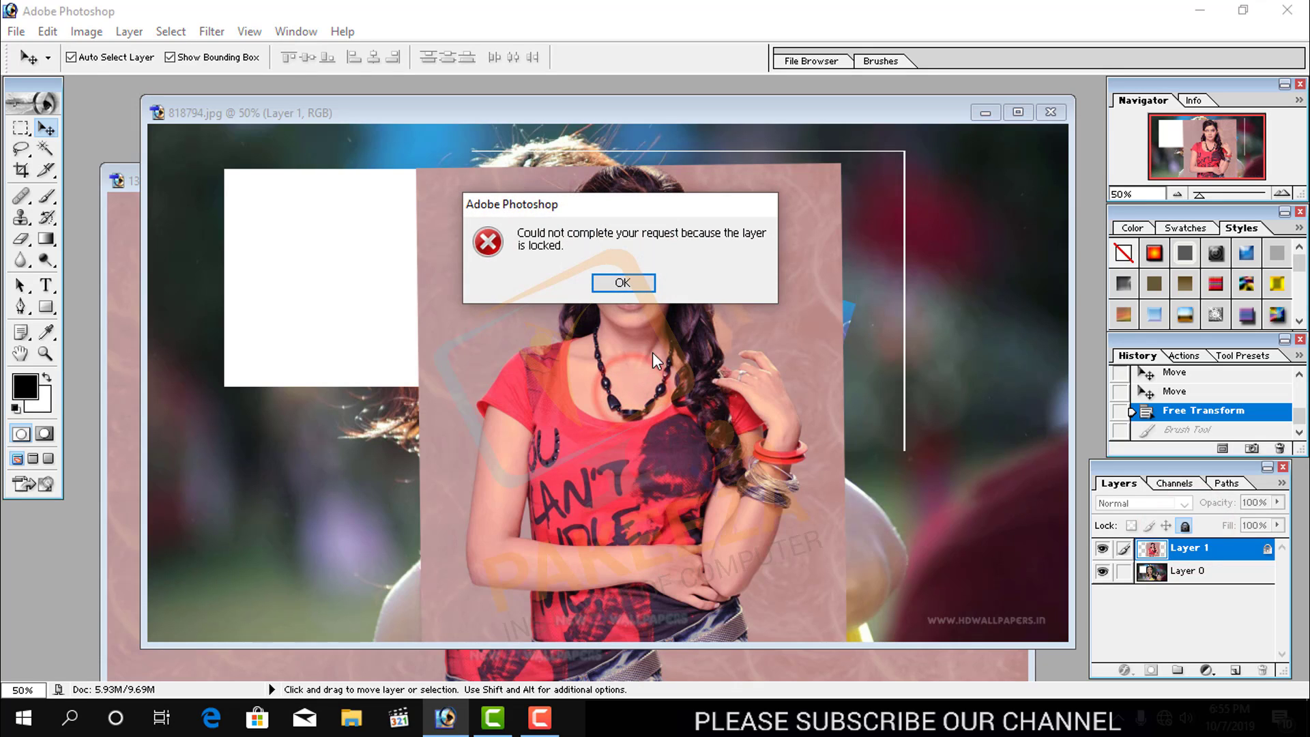
left_click(636, 294)
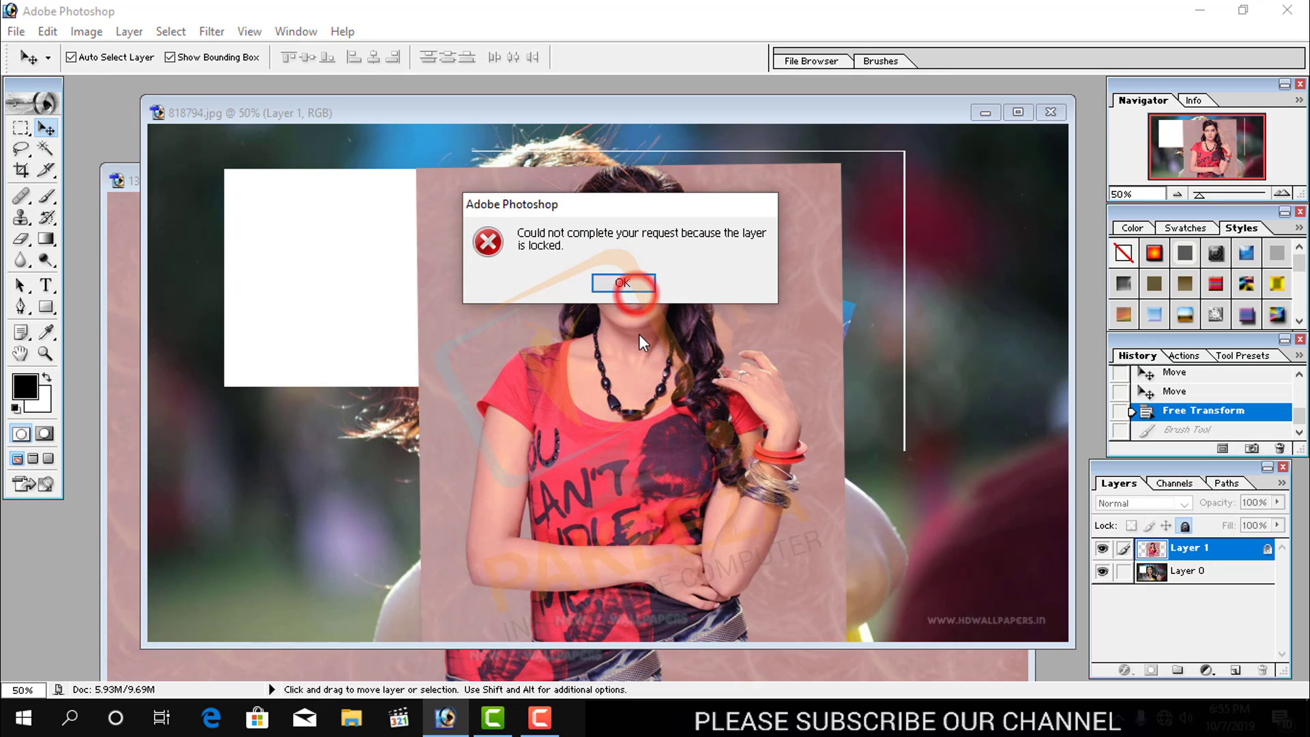
left_click(623, 292)
left_click(681, 334)
left_click(622, 281)
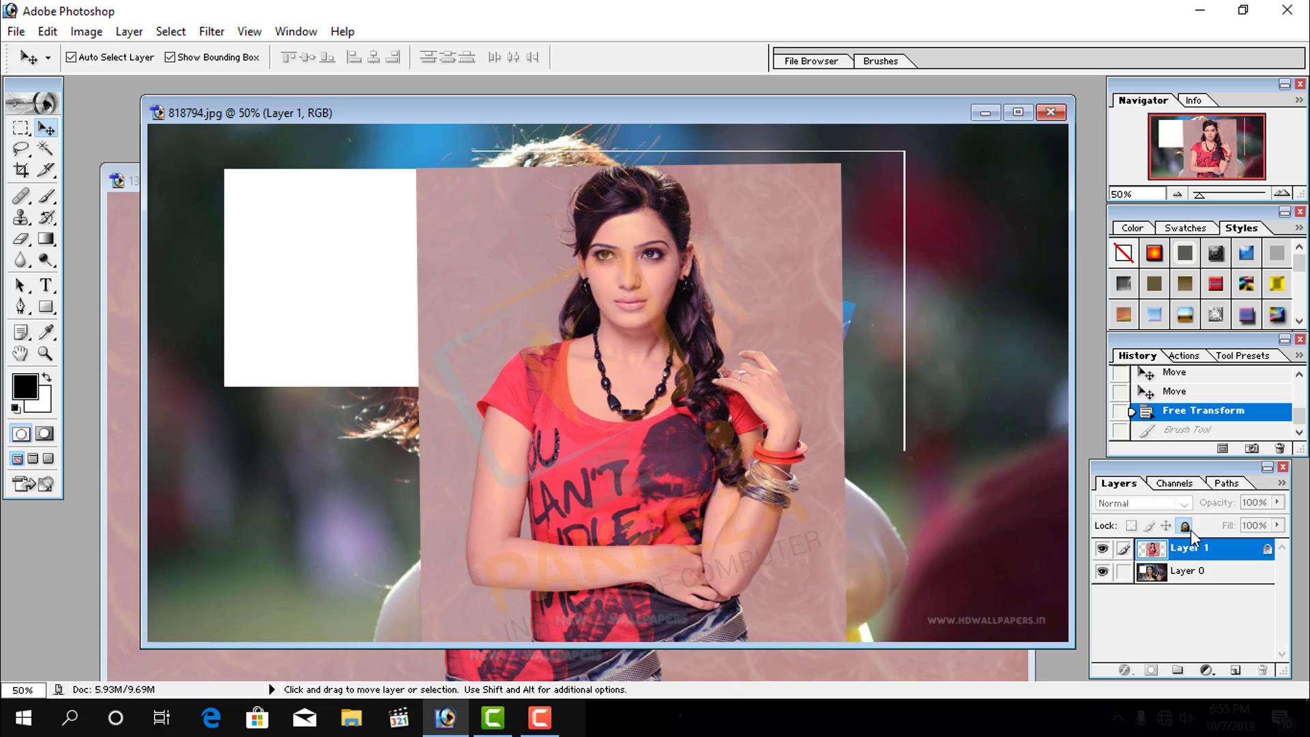
left_click(1185, 526)
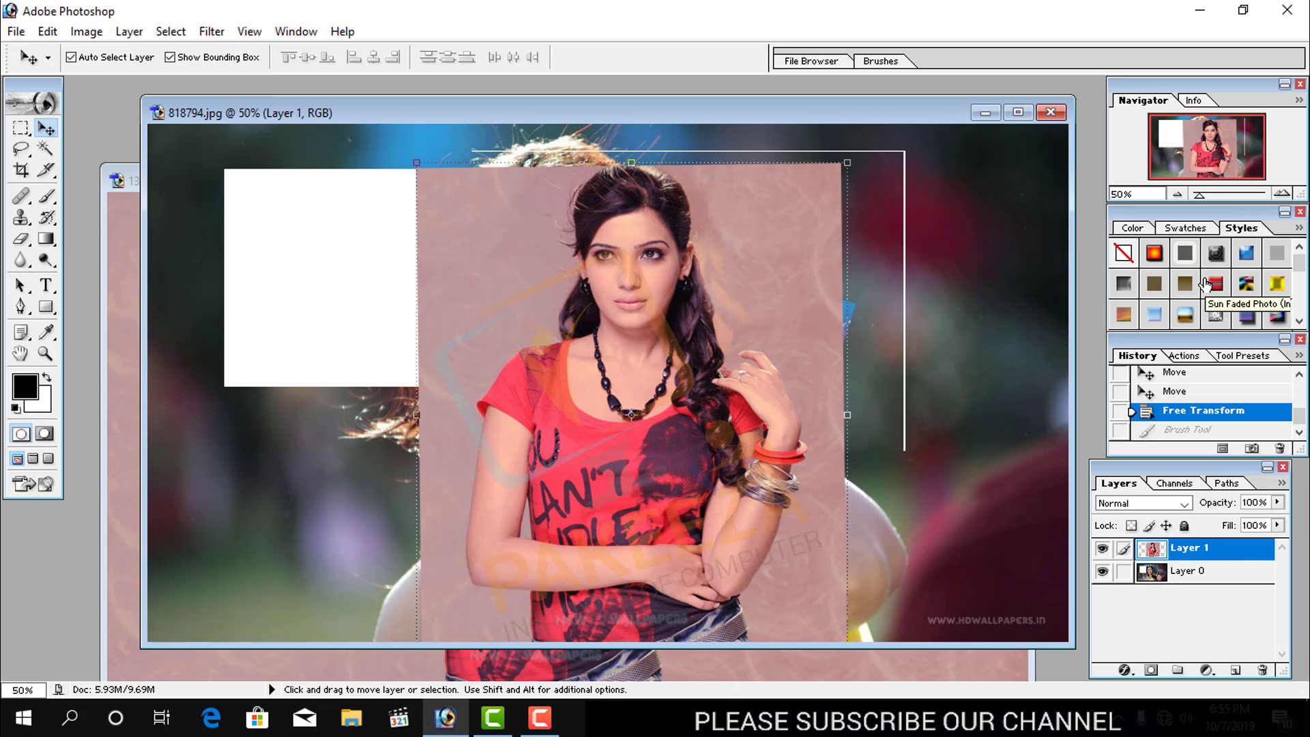
left_click(1218, 612)
left_click(1192, 601)
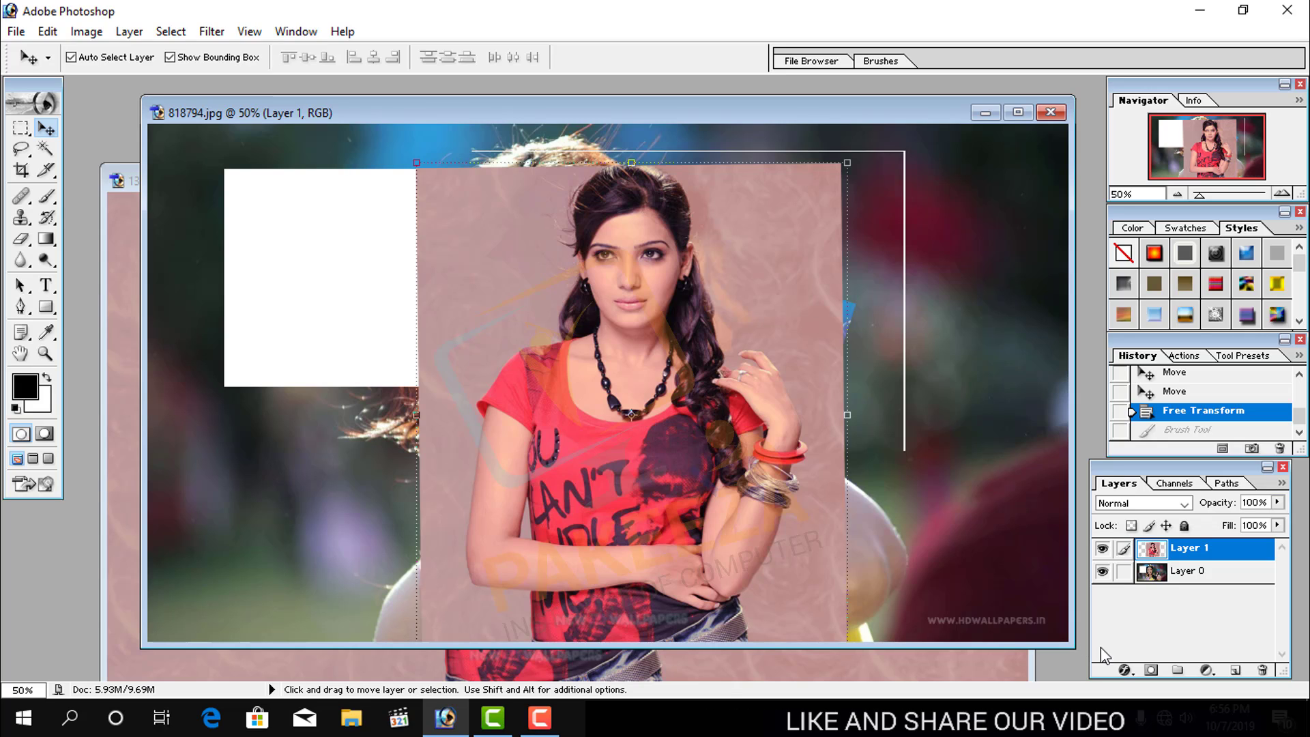
left_click(1165, 621)
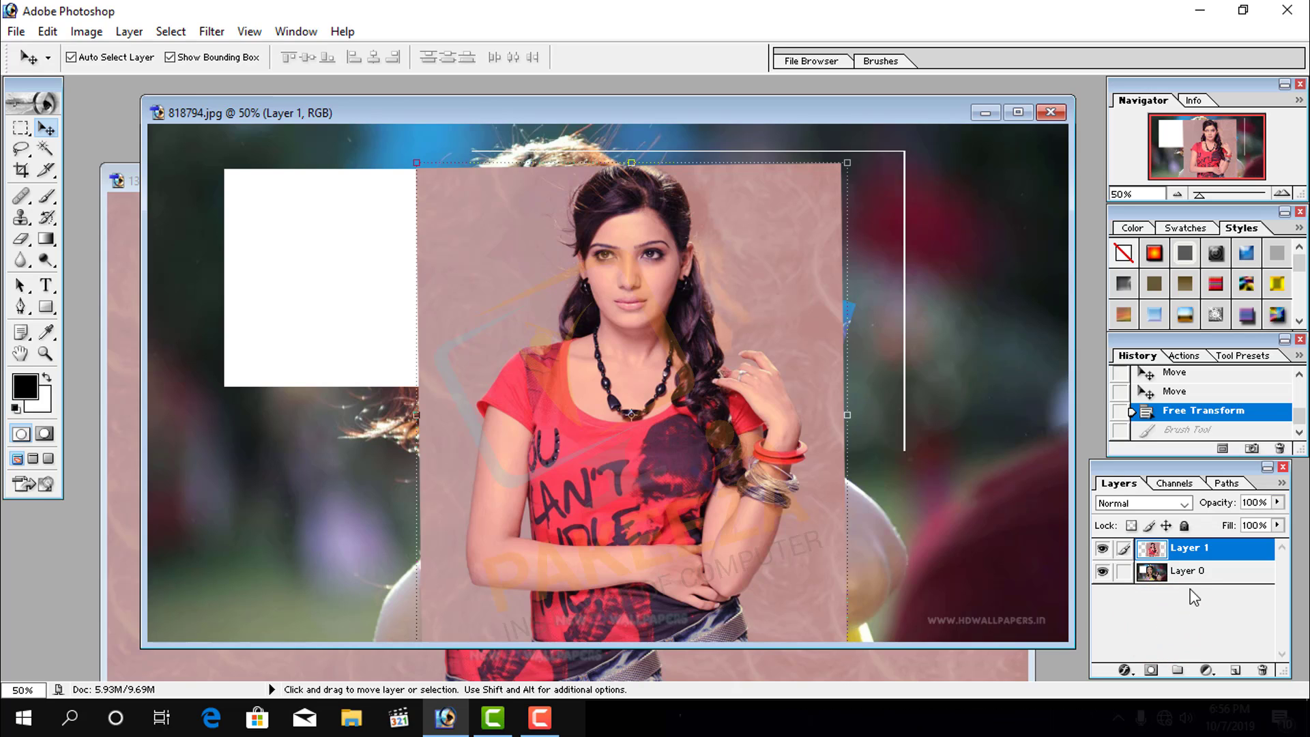
left_click_drag(1193, 551, 1265, 644)
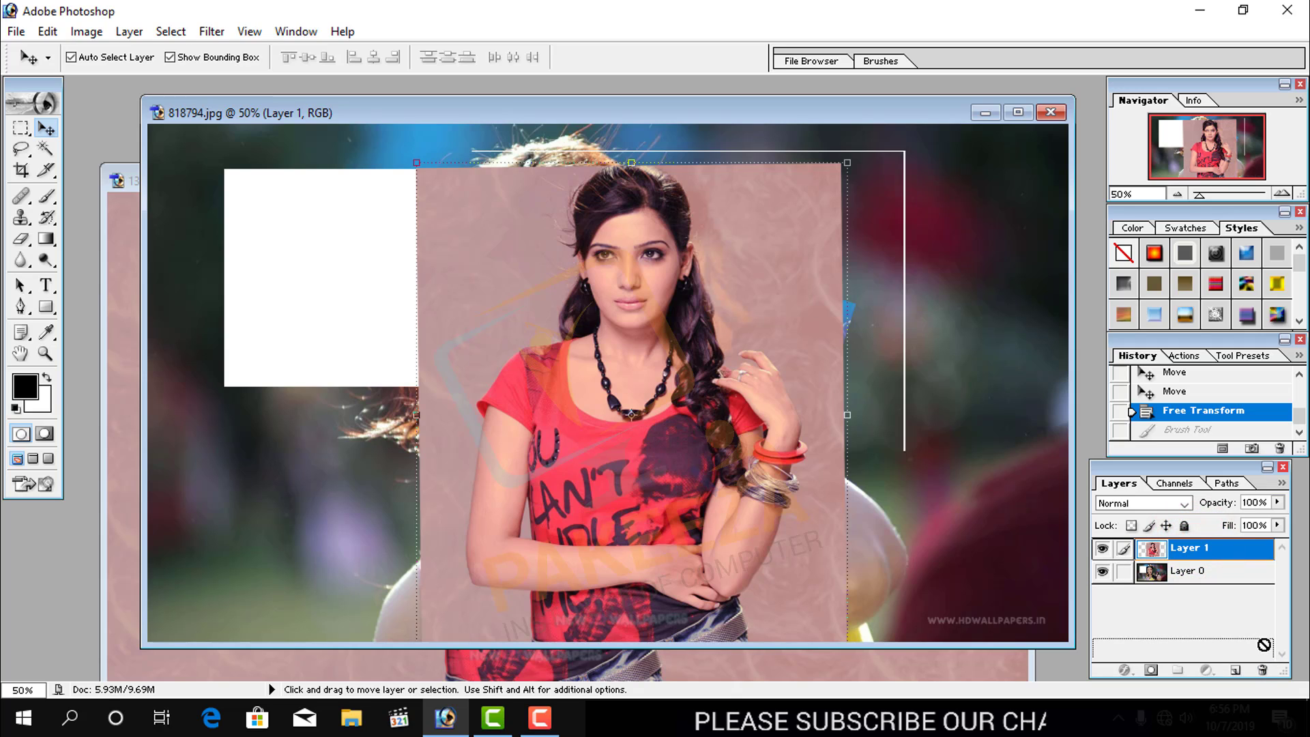
left_click_drag(1265, 643, 1259, 653)
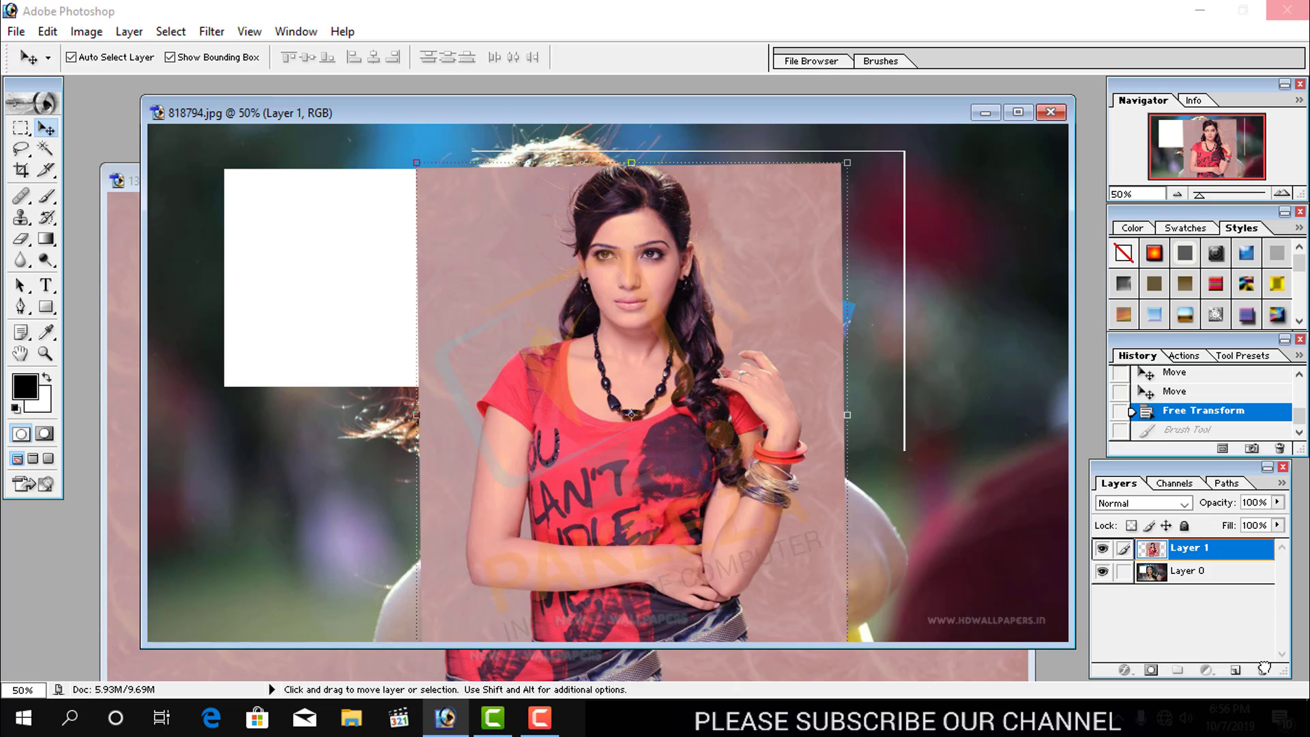
left_click(1230, 625)
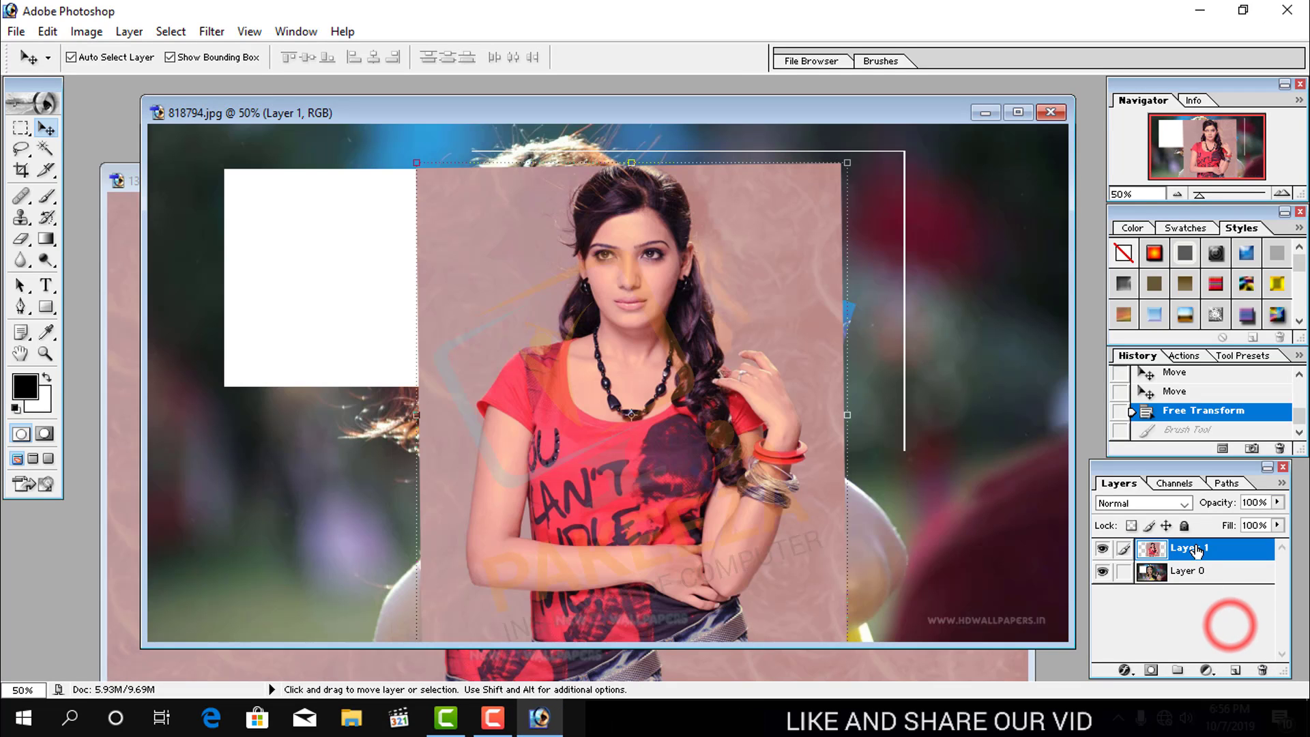
left_click_drag(1197, 550, 1261, 671)
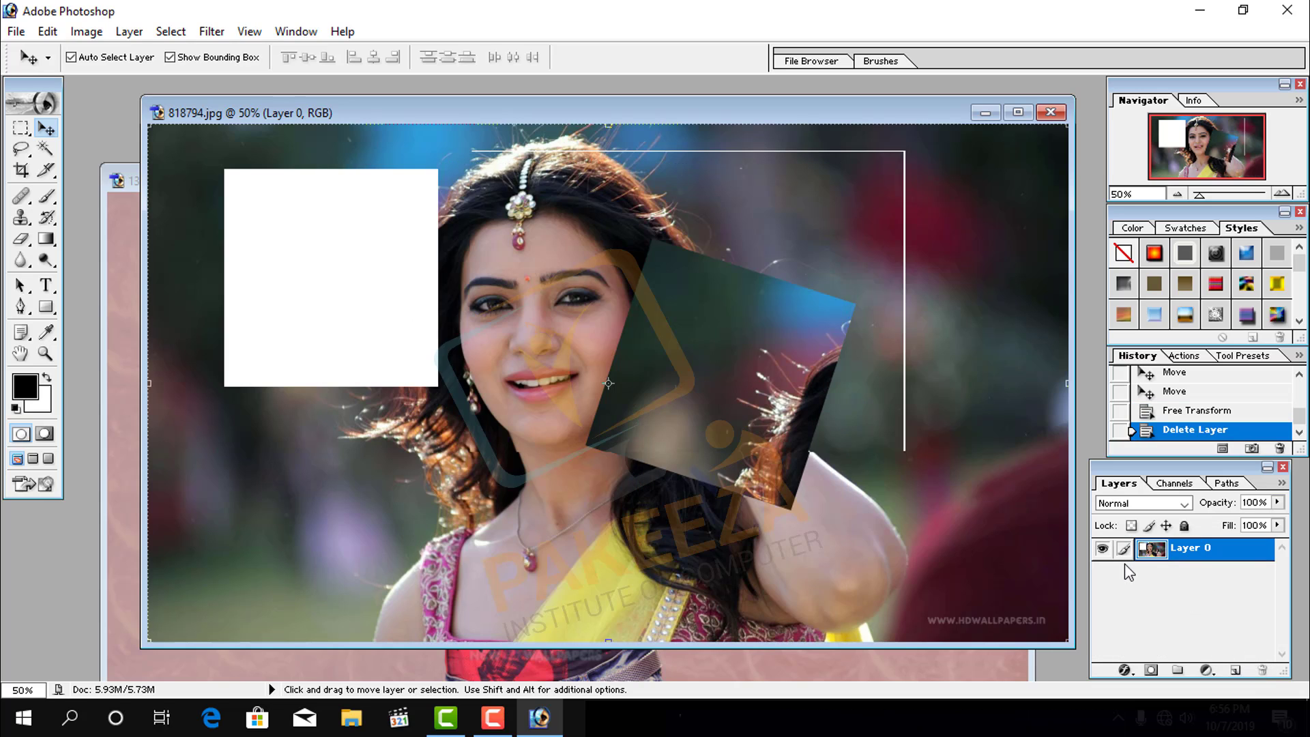
key("ctrl+z")
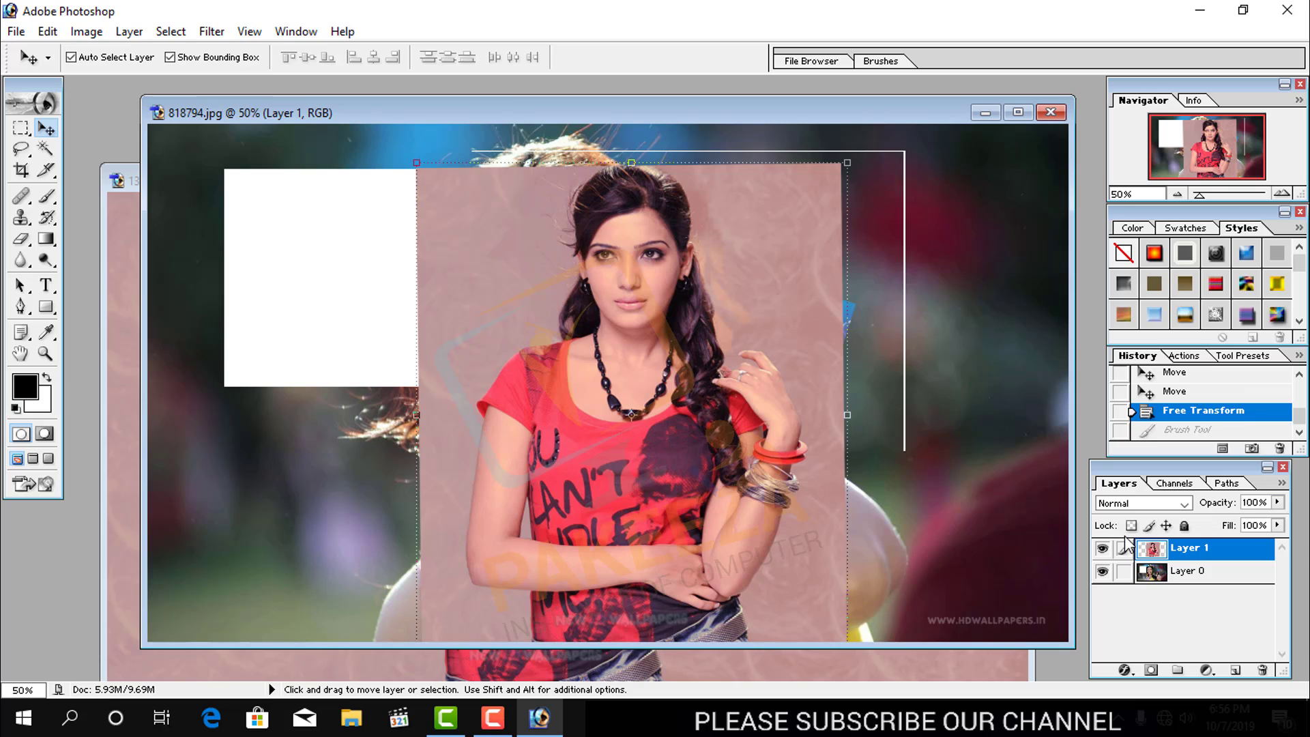
left_click(1169, 604)
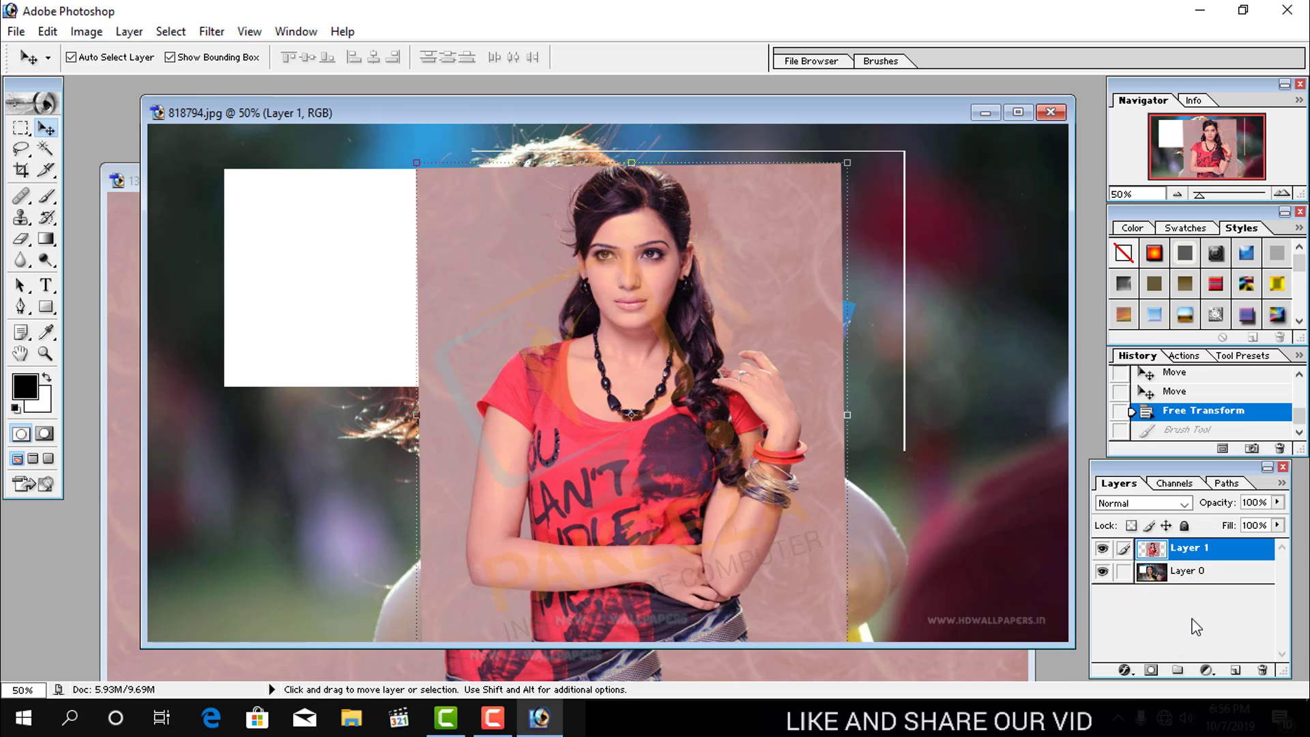
left_click(1192, 618)
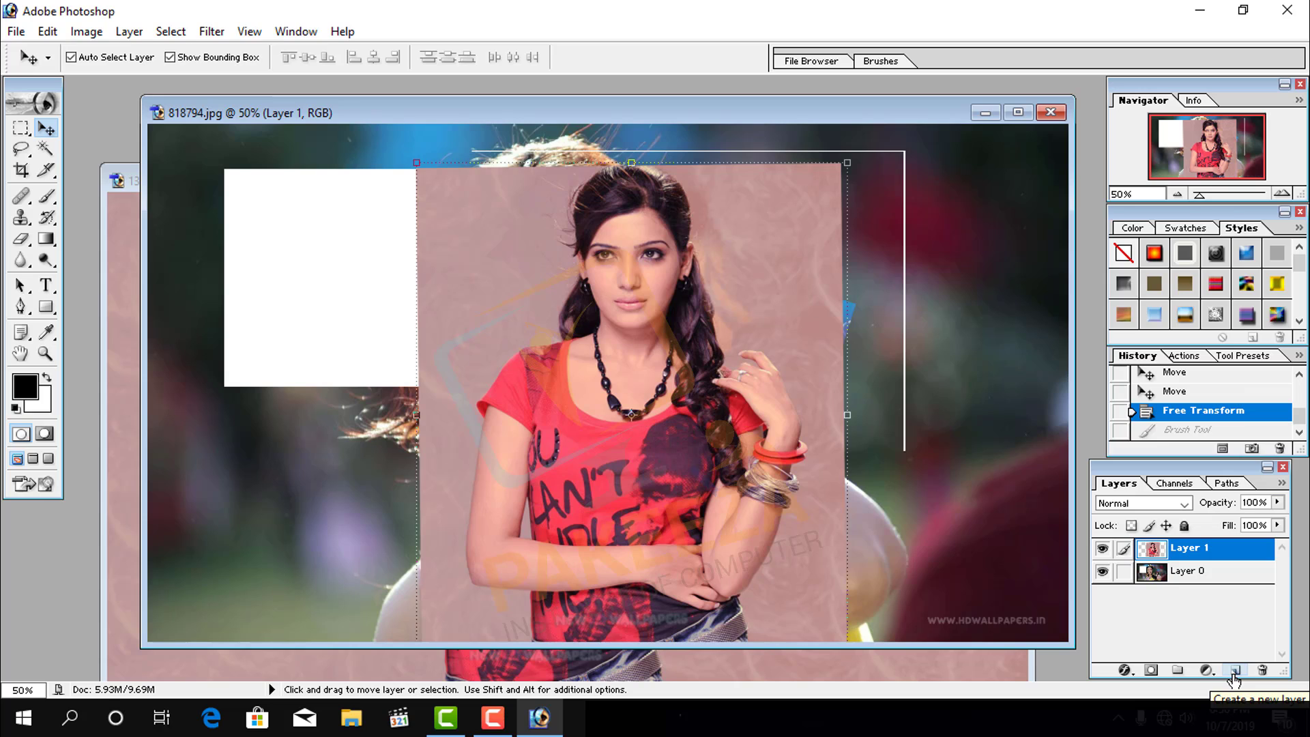
left_click(1235, 672)
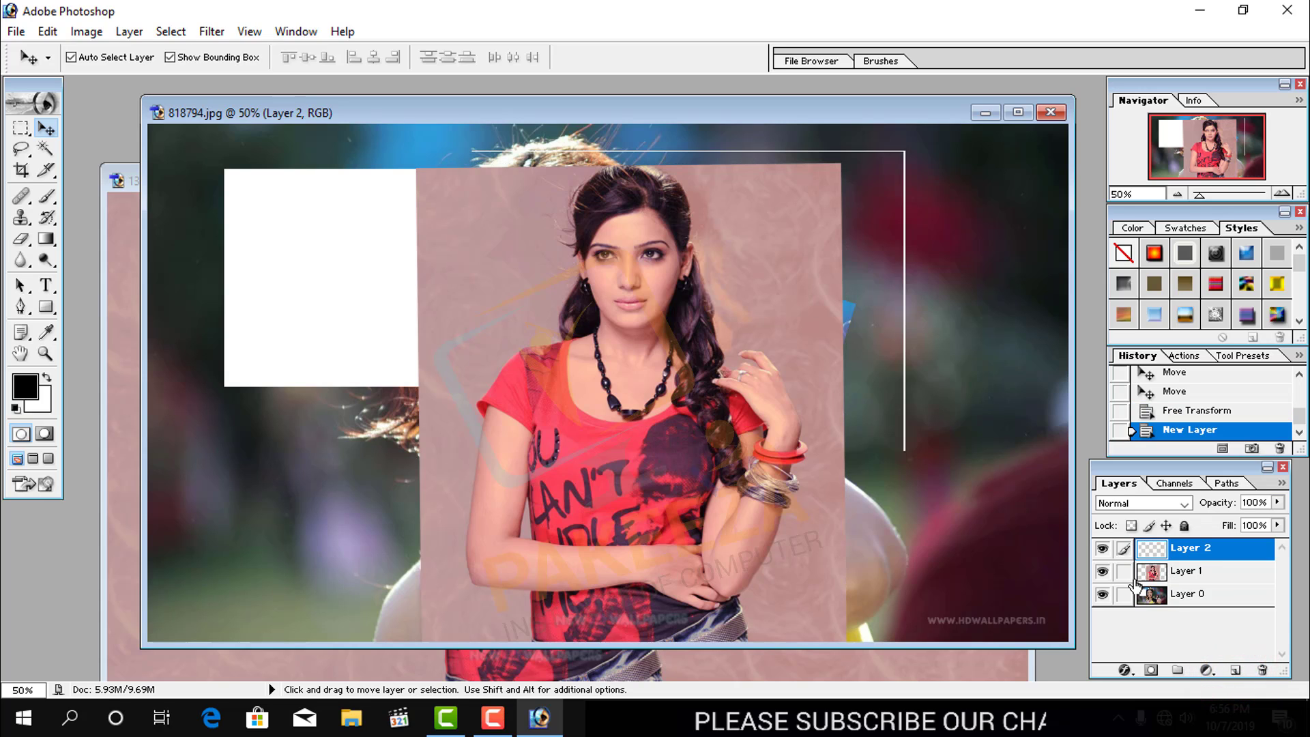
key("ctrl+z")
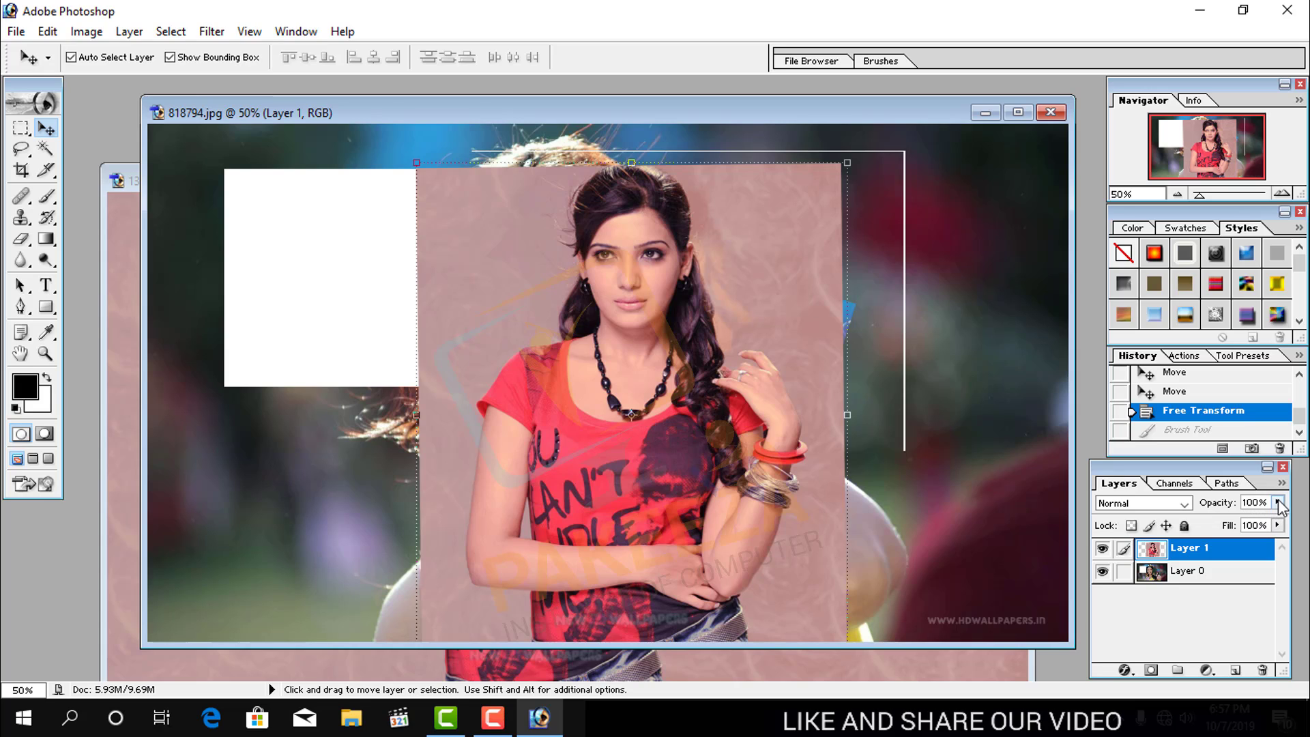
- Lower Layer 1 opacity to about 51% and shift the red-shirt photo right
left_click(1278, 503)
left_click(1277, 523)
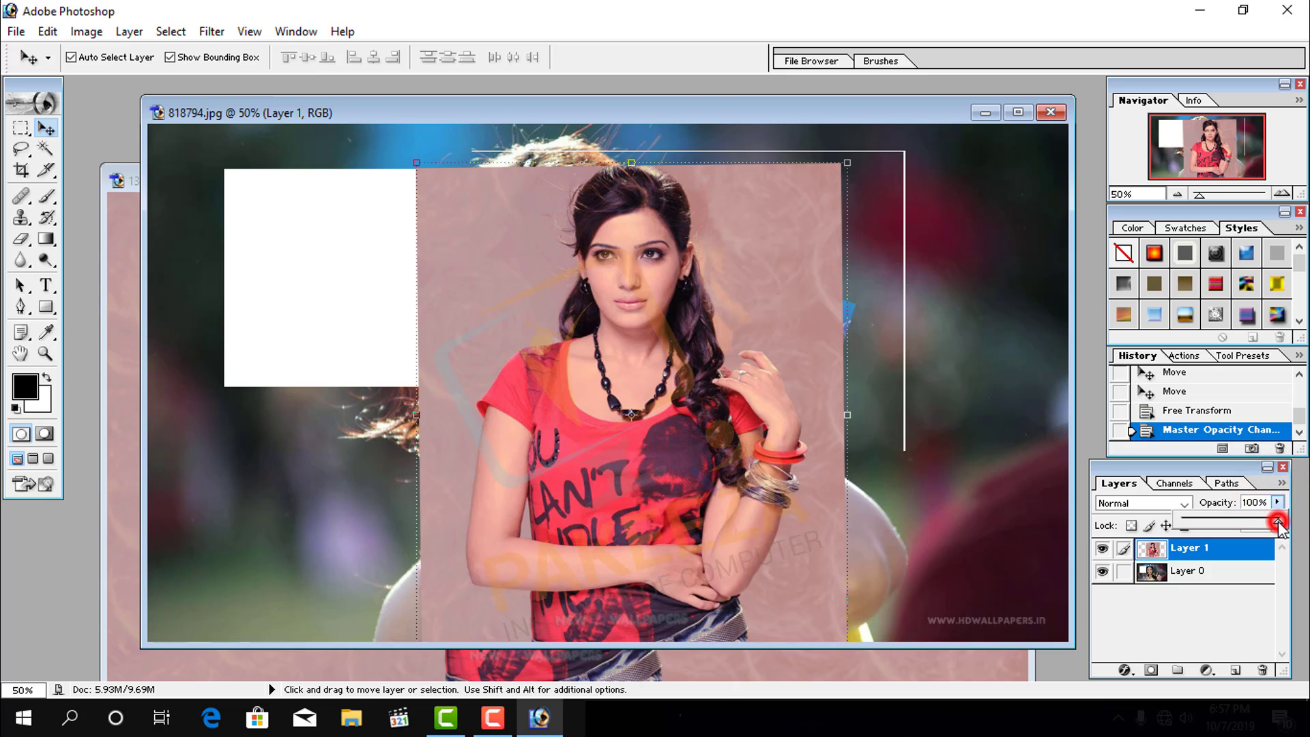
left_click_drag(1278, 523, 1232, 522)
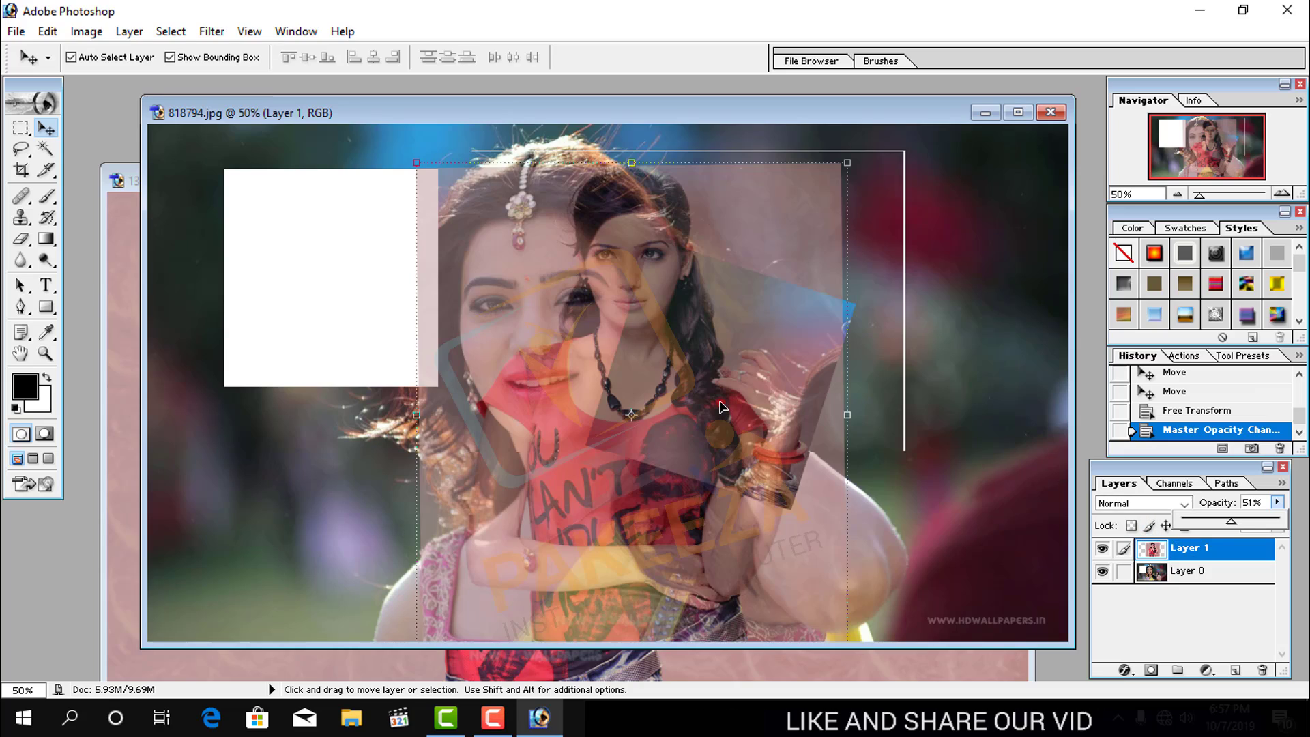
mouse_move(721, 403)
left_mouse_down()
mouse_move(838, 425)
mouse_move(668, 407)
left_mouse_up()
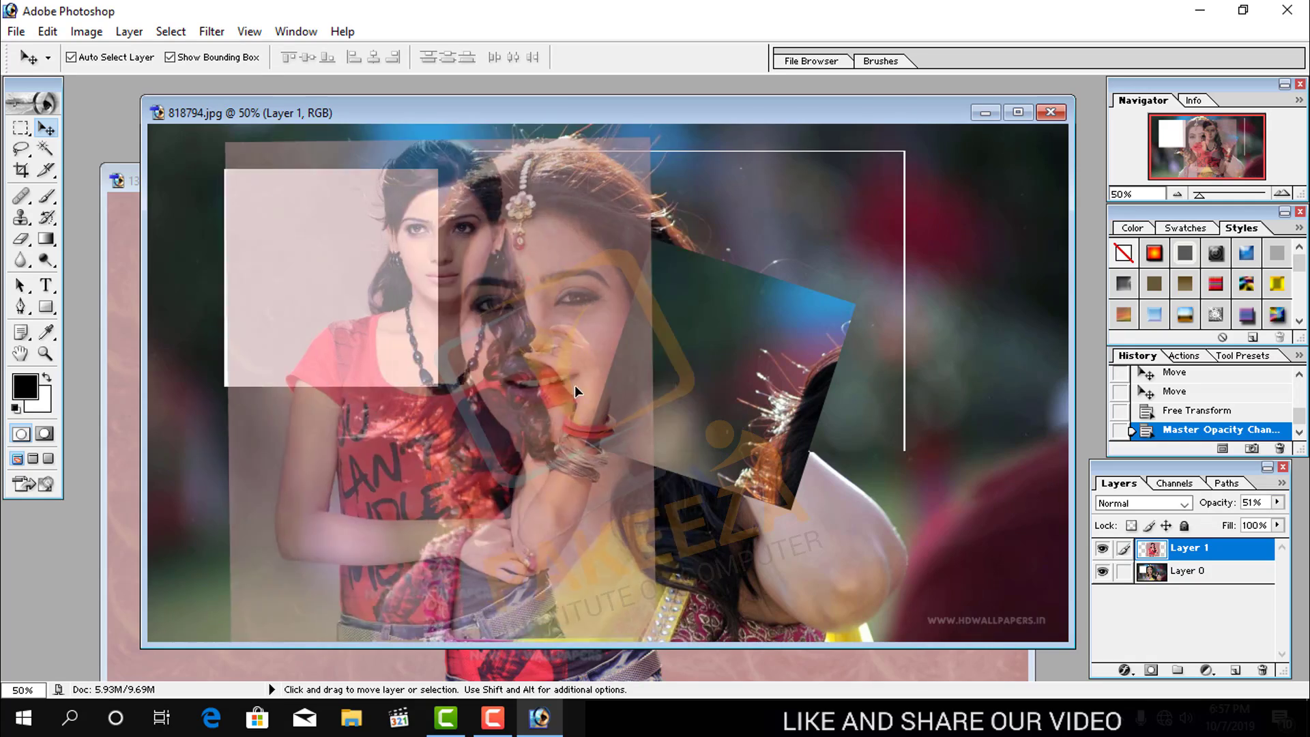
mouse_move(667, 408)
left_mouse_down()
mouse_move(428, 369)
mouse_move(873, 394)
left_mouse_up()
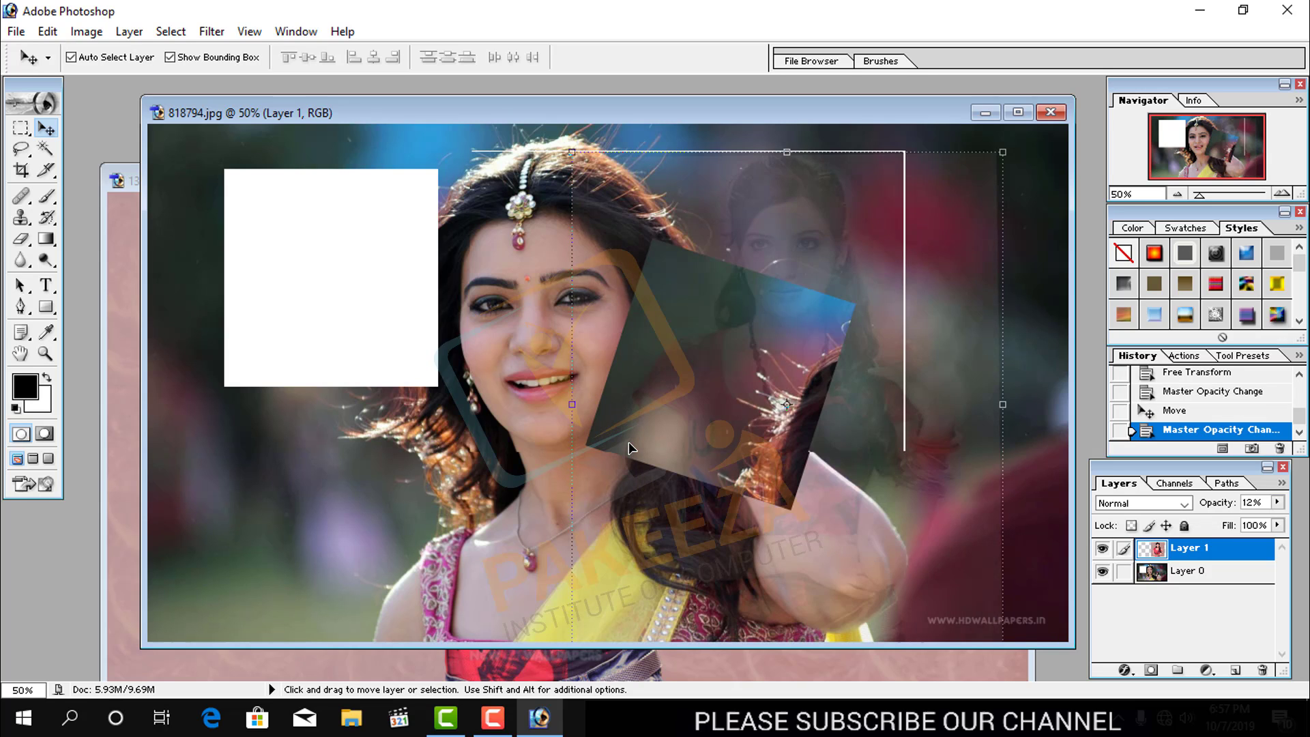
- Fine-tune Layer 1 opacity with number keys until it reads 58%
key("5")
key("4")
key("2")
key("3")
key("5")
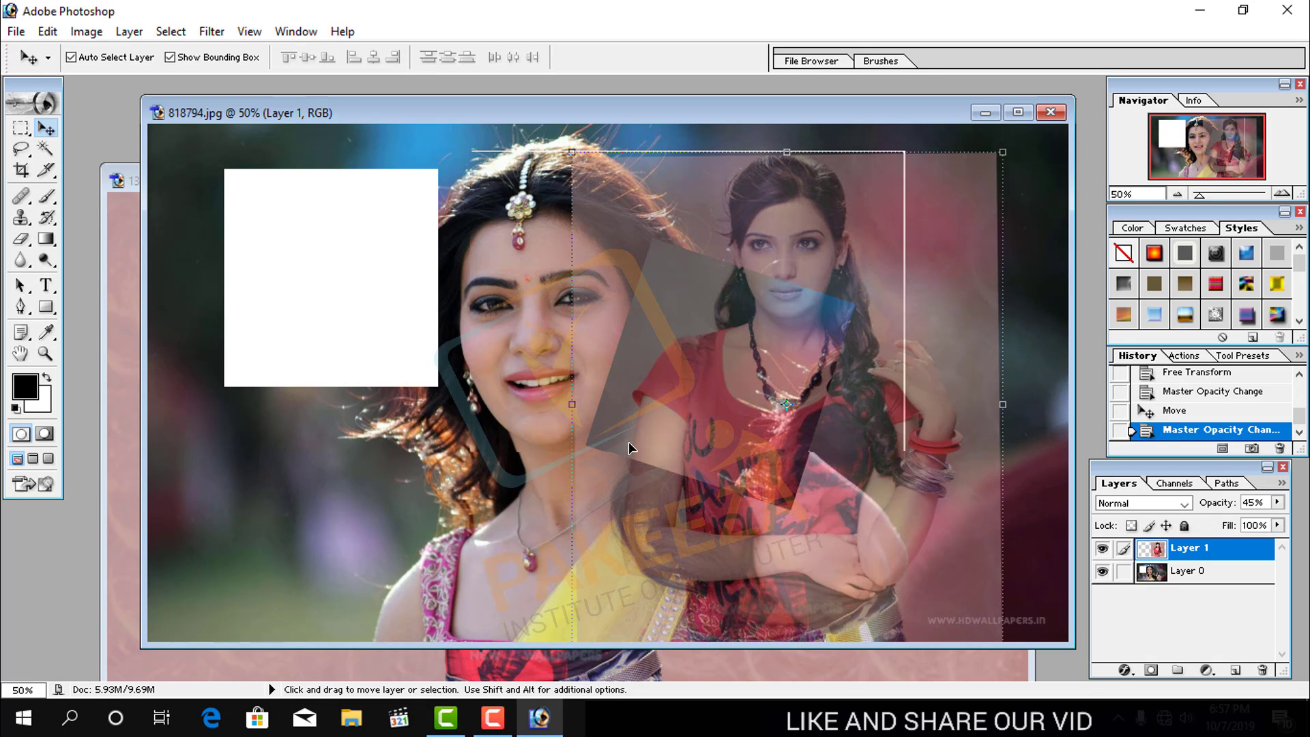
key("6")
key("7")
key("7")
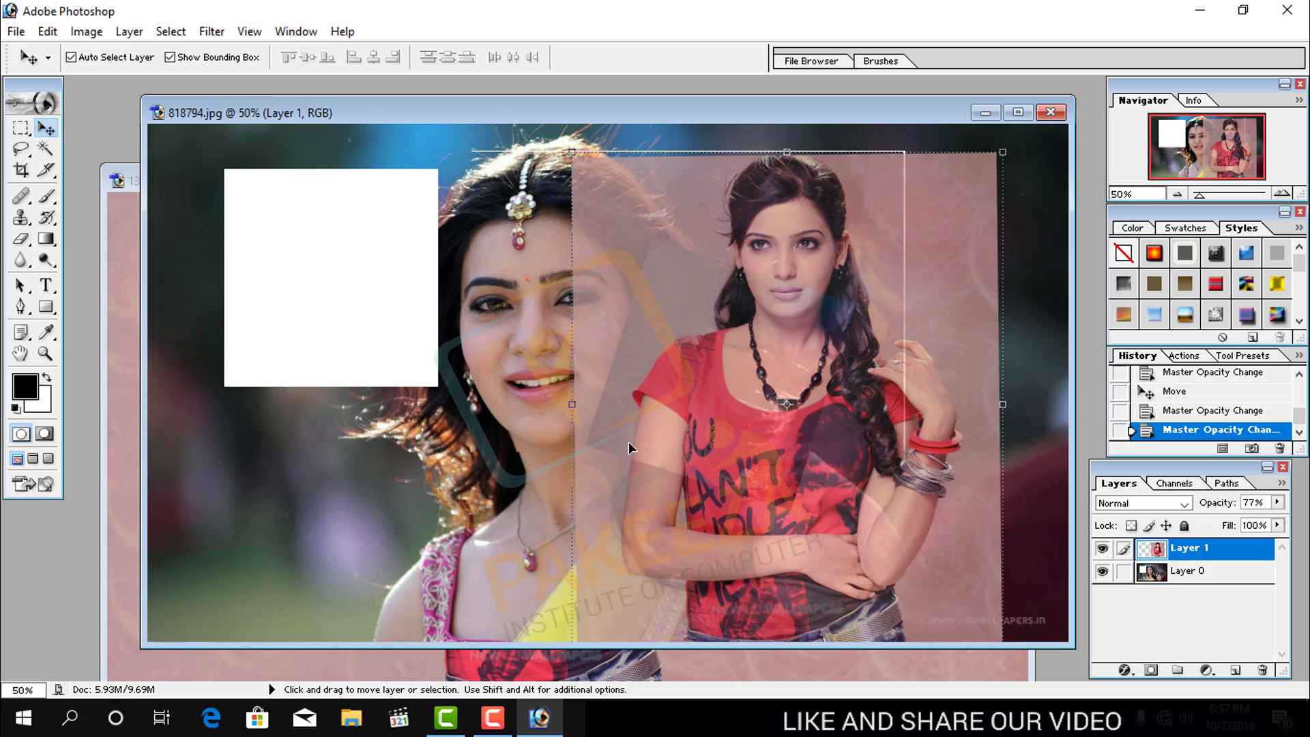
key("5")
key("1")
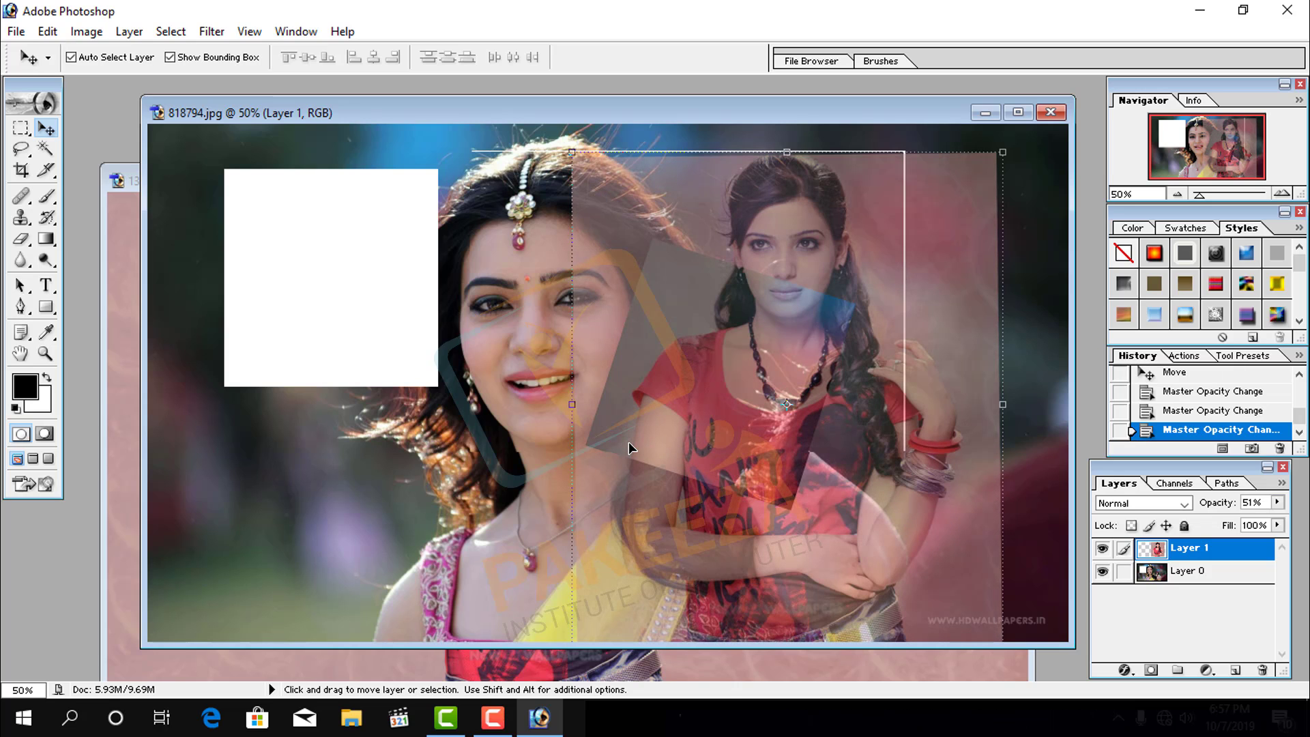
key("5")
key("8")
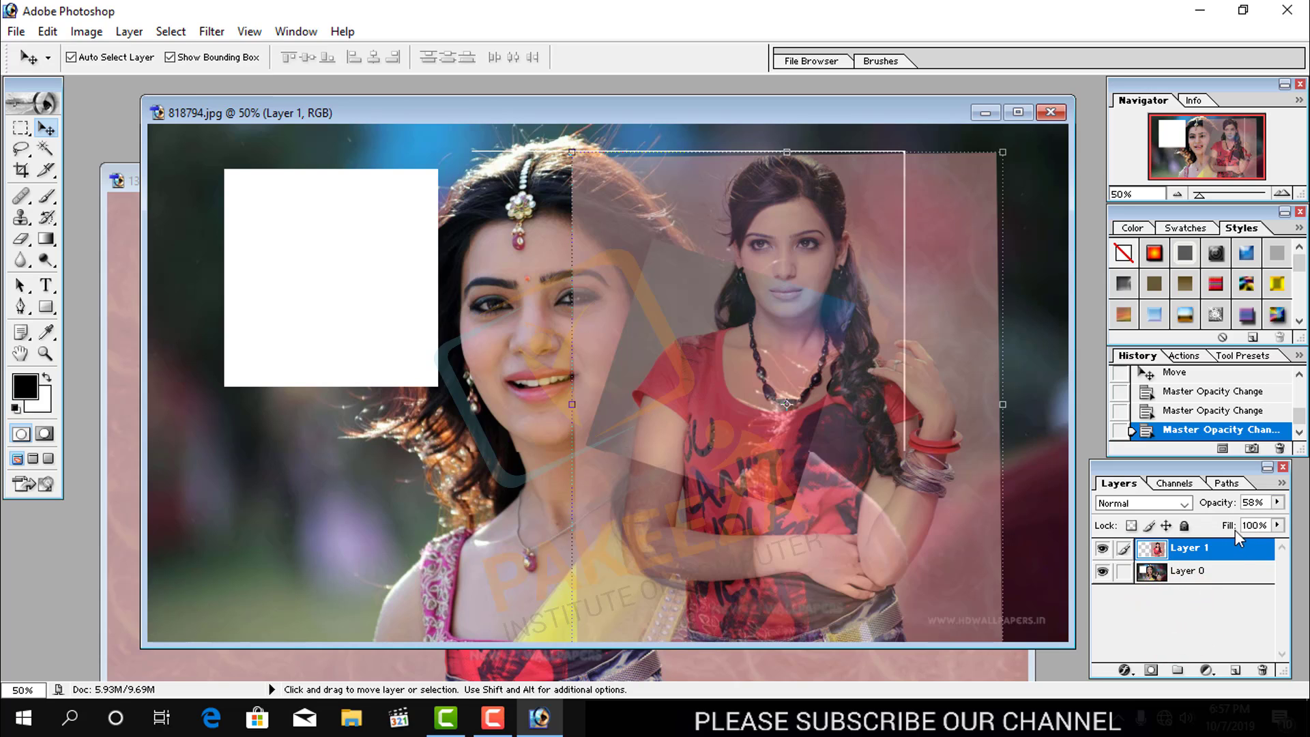
left_click(1277, 525)
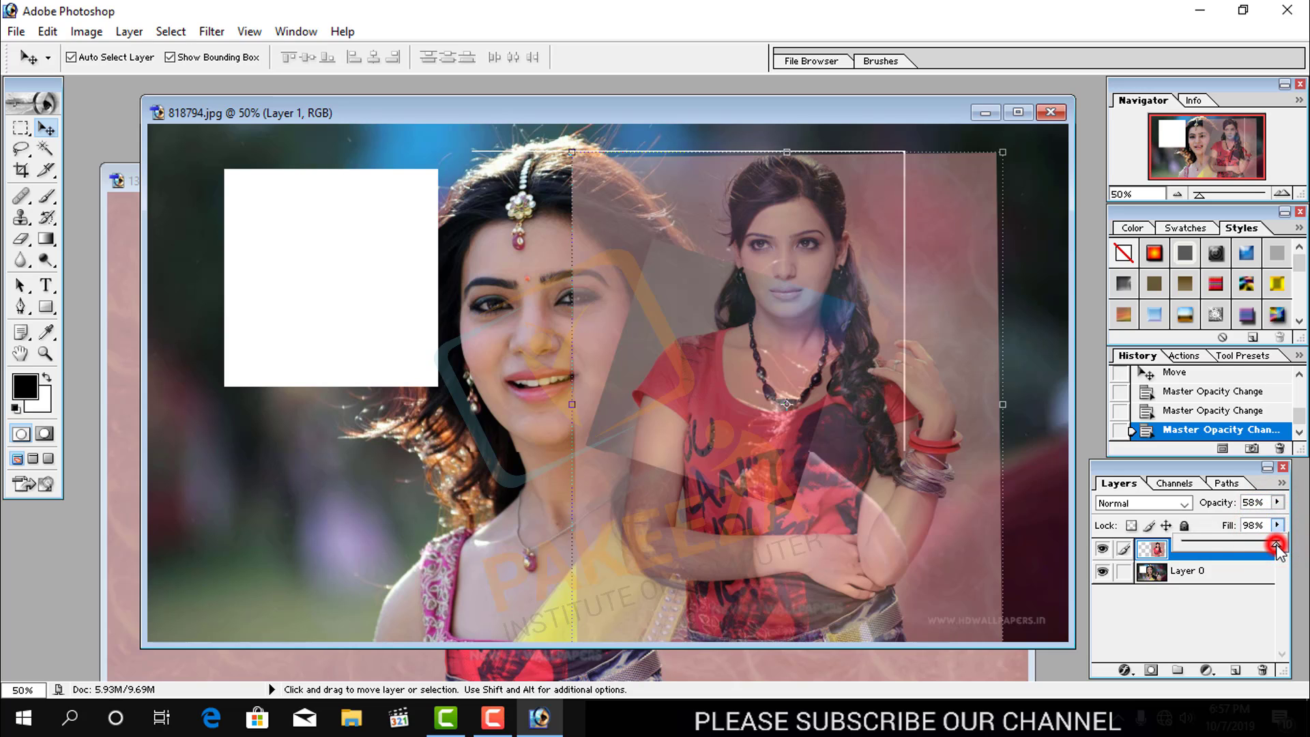
- Return Layer 1's fill and opacity to 100% so it stops blending with the face photo
left_click_drag(1277, 542, 1154, 548)
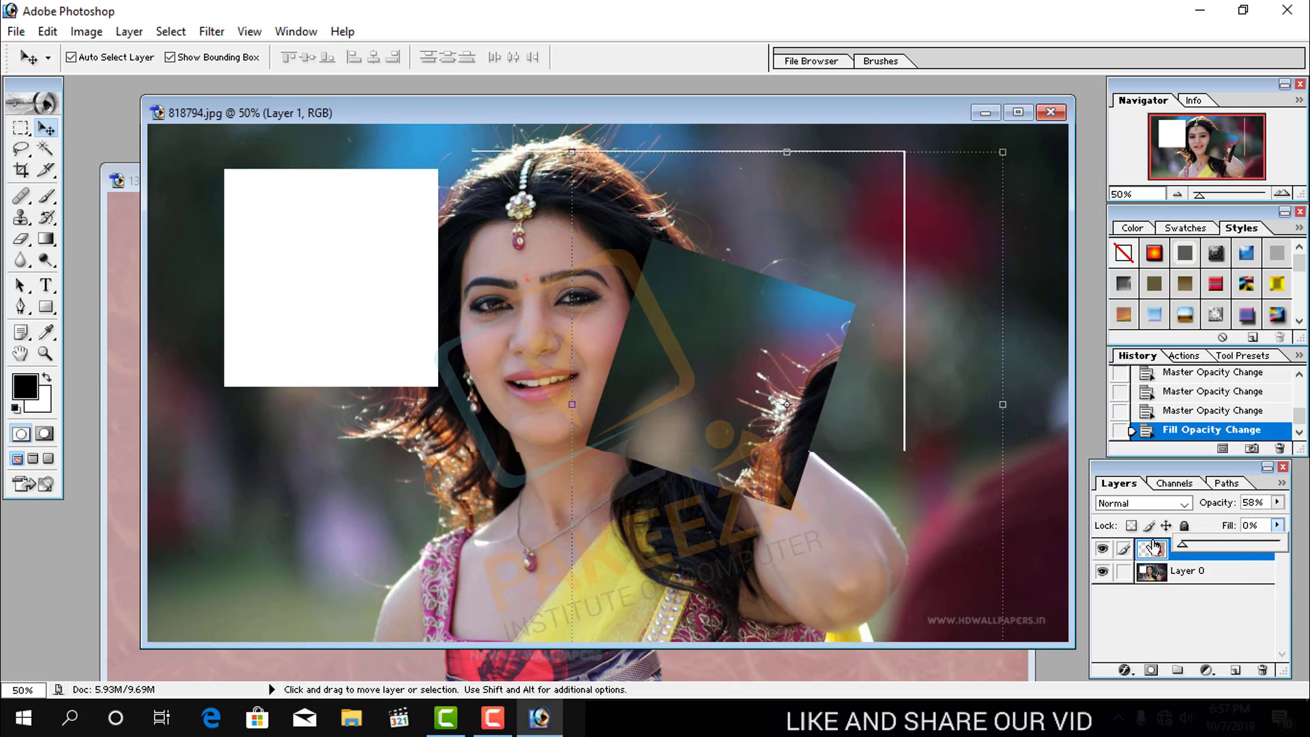
mouse_move(1250, 550)
left_mouse_down()
mouse_move(1223, 546)
mouse_move(1279, 546)
left_mouse_up()
left_click(1205, 621)
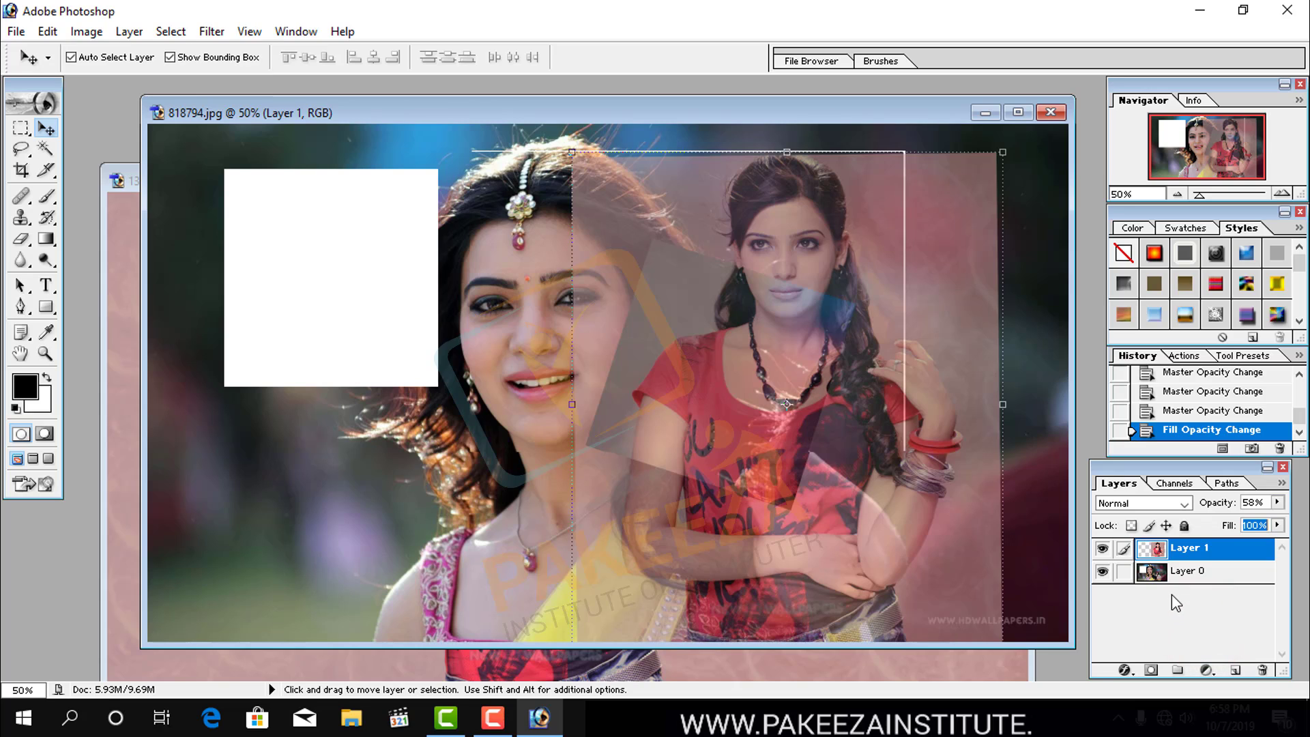
left_click(1277, 503)
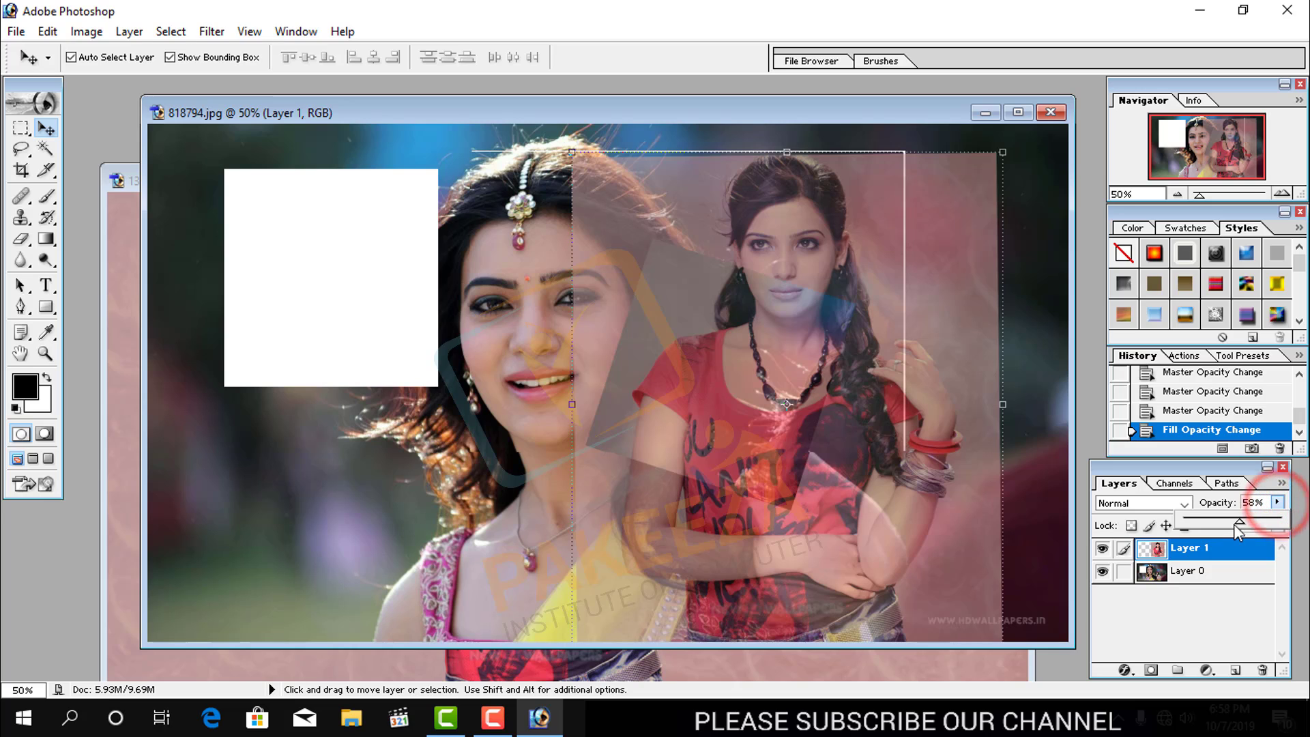
left_click_drag(1238, 522, 1282, 521)
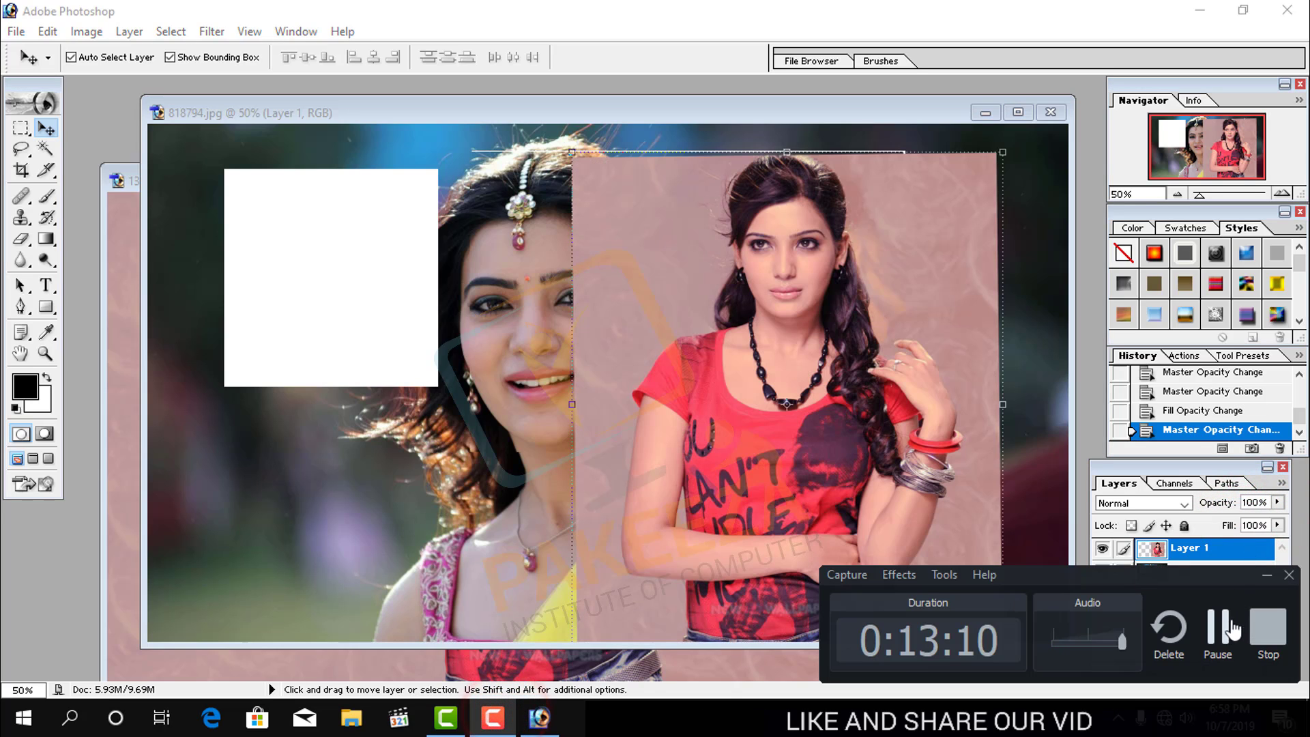
left_click(1222, 623)
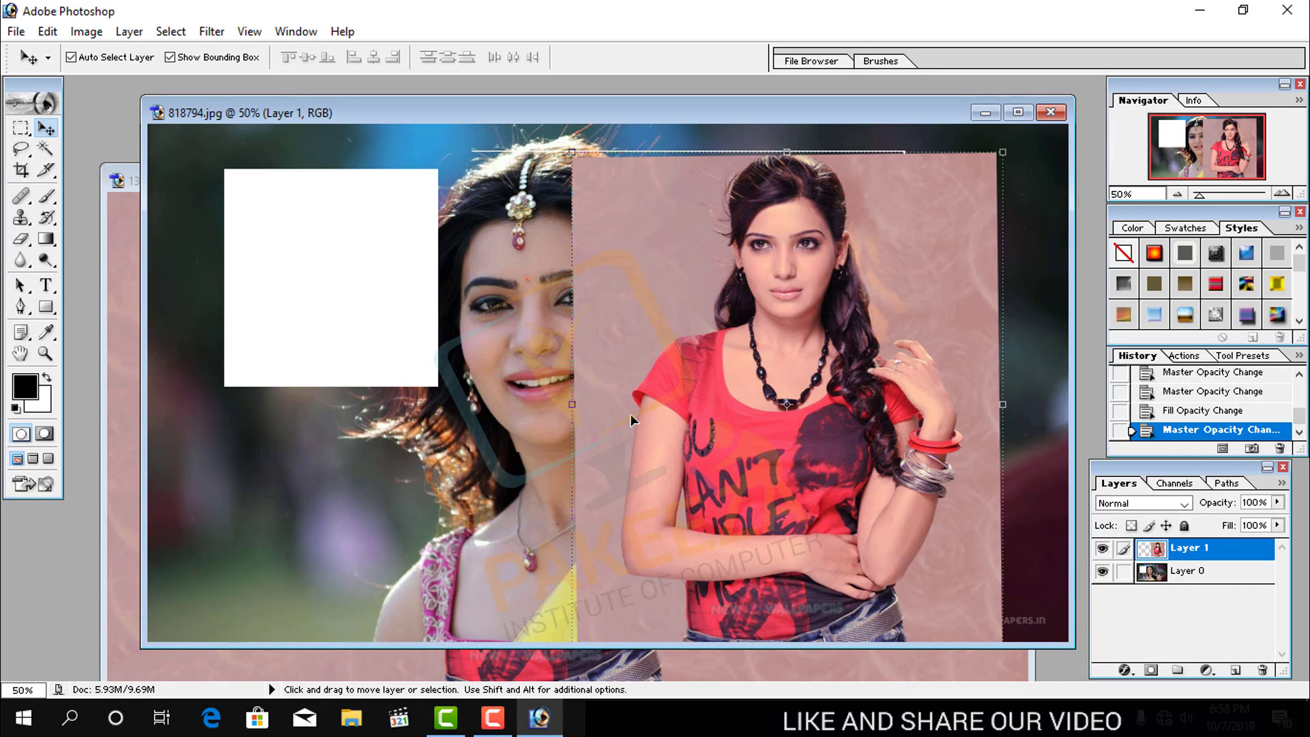
- Drag the red-top photo on Layer 1 further right, beside the face photo
left_click_drag(669, 407, 720, 391)
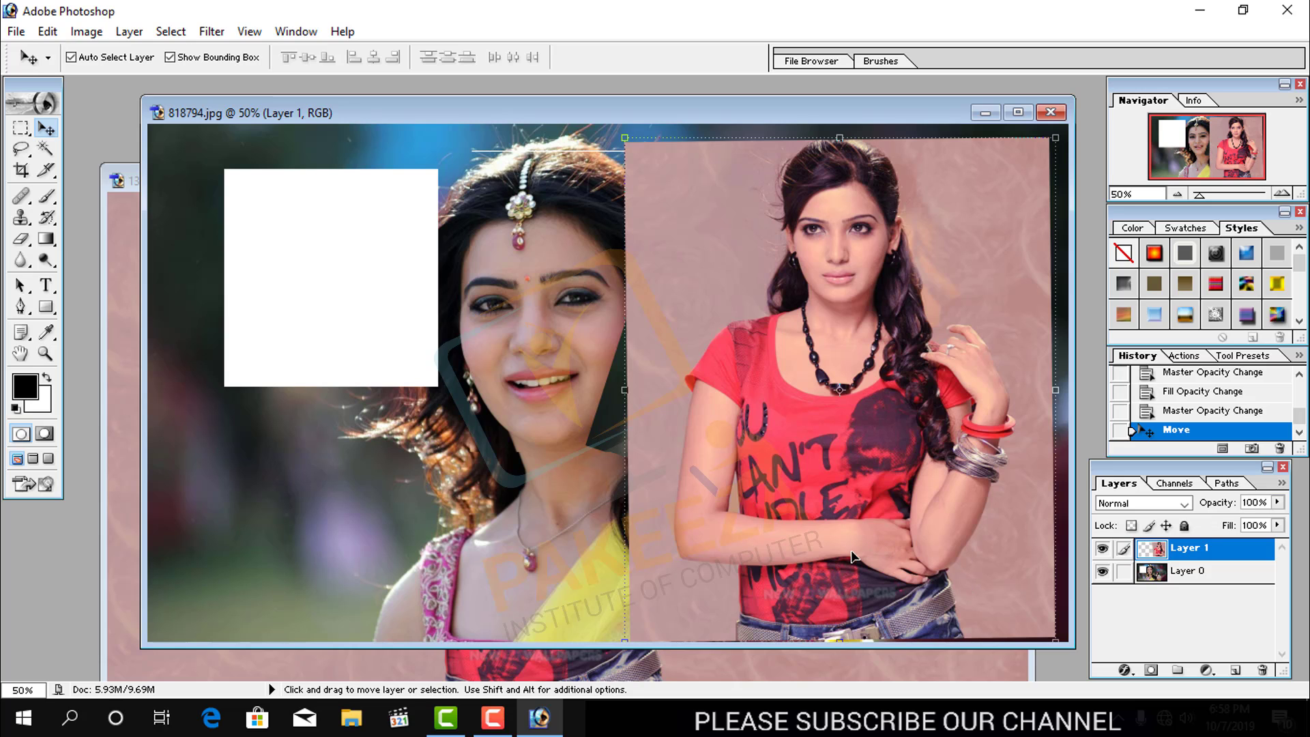
left_click_drag(667, 480, 702, 479)
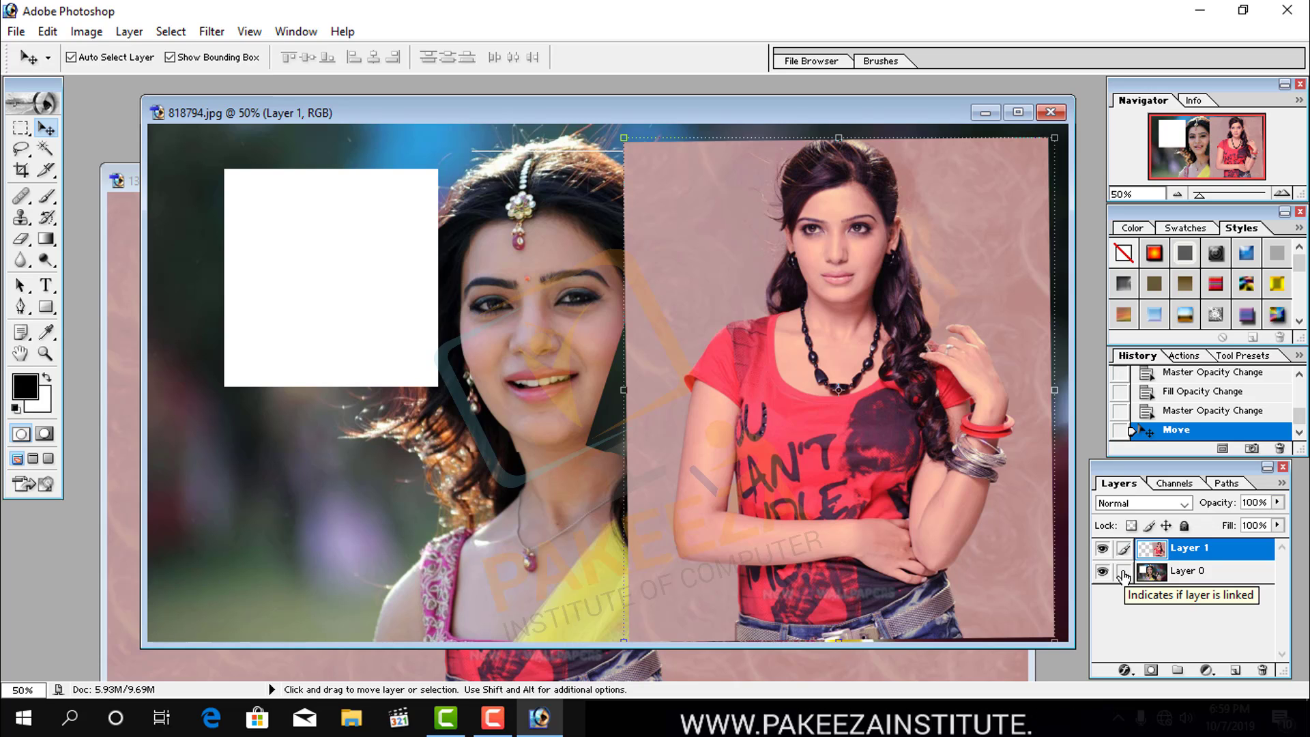
- Link Layer 0 to Layer 1, shift both photos right together, then unlink them
left_click(1123, 571)
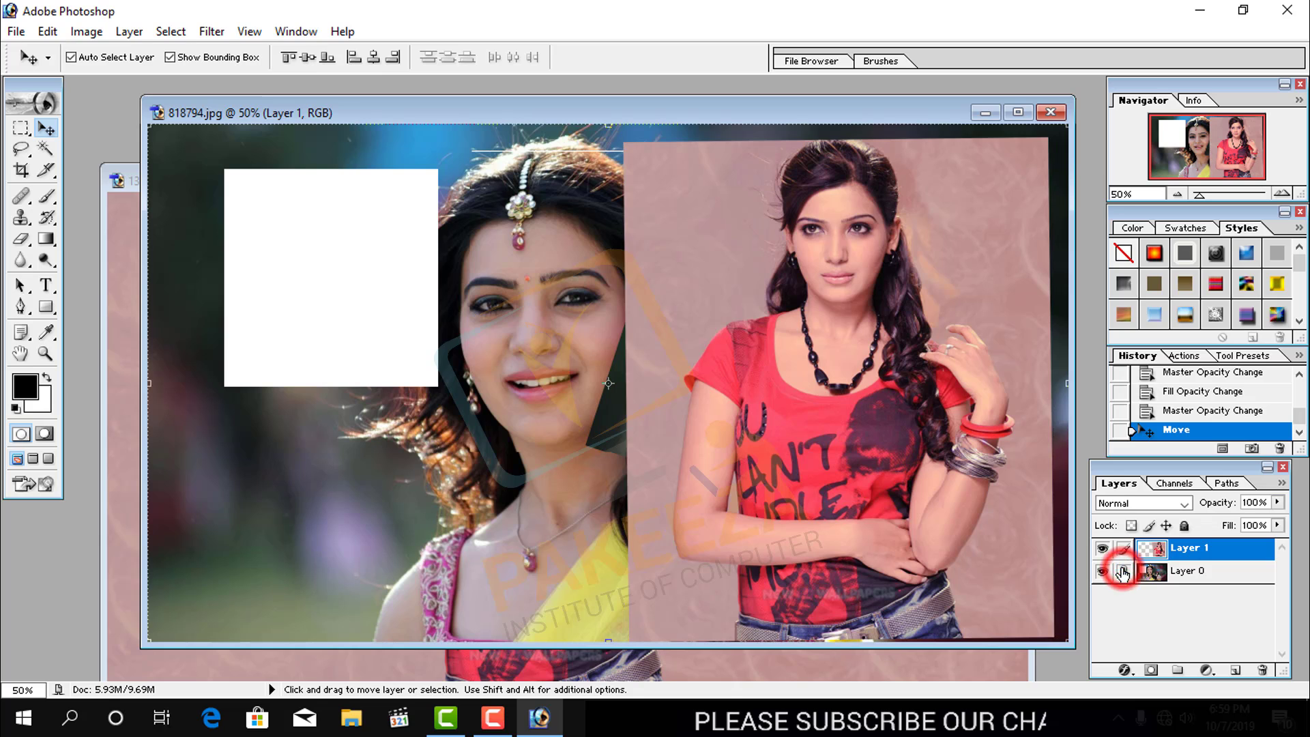
mouse_move(731, 384)
left_mouse_down()
mouse_move(559, 367)
mouse_move(821, 394)
mouse_move(690, 400)
mouse_move(790, 391)
mouse_move(711, 385)
mouse_move(774, 389)
mouse_move(728, 351)
mouse_move(771, 394)
mouse_move(756, 395)
mouse_move(767, 383)
mouse_move(918, 422)
mouse_move(842, 371)
mouse_move(825, 378)
left_mouse_up()
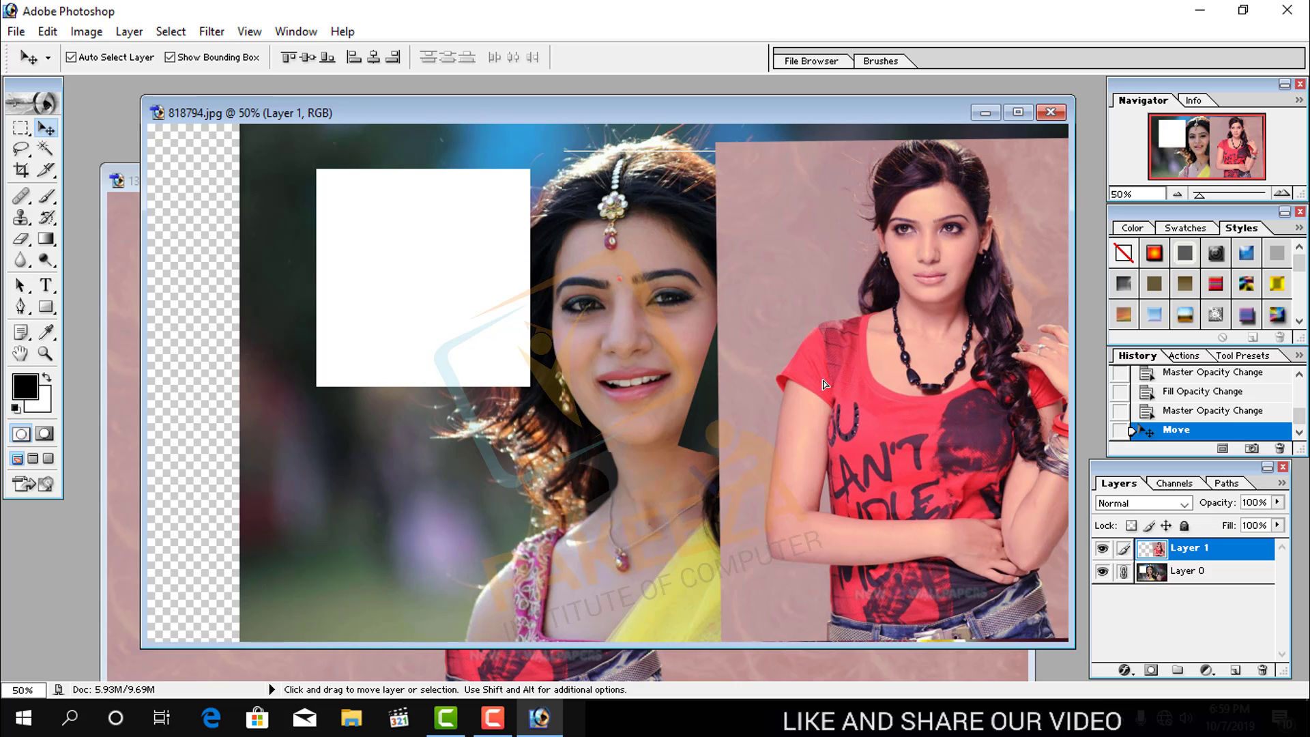
left_click(1122, 577)
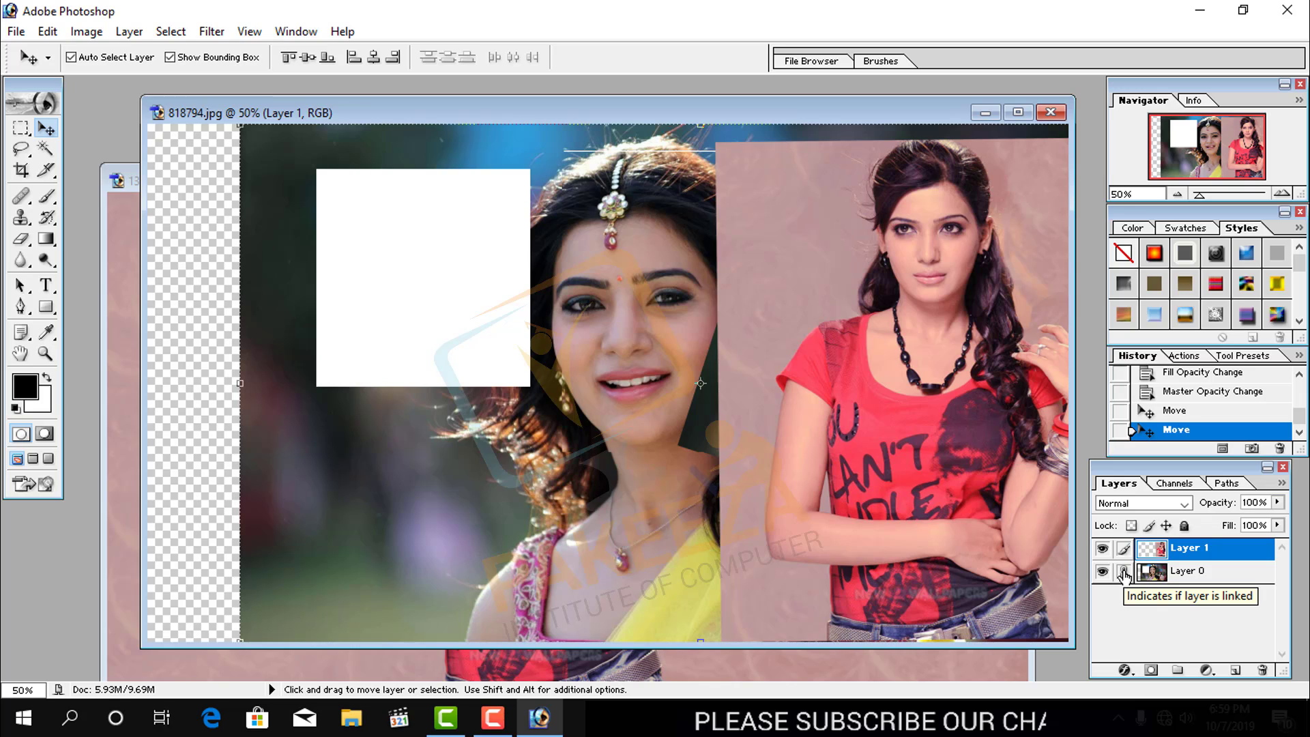
left_click(1122, 574)
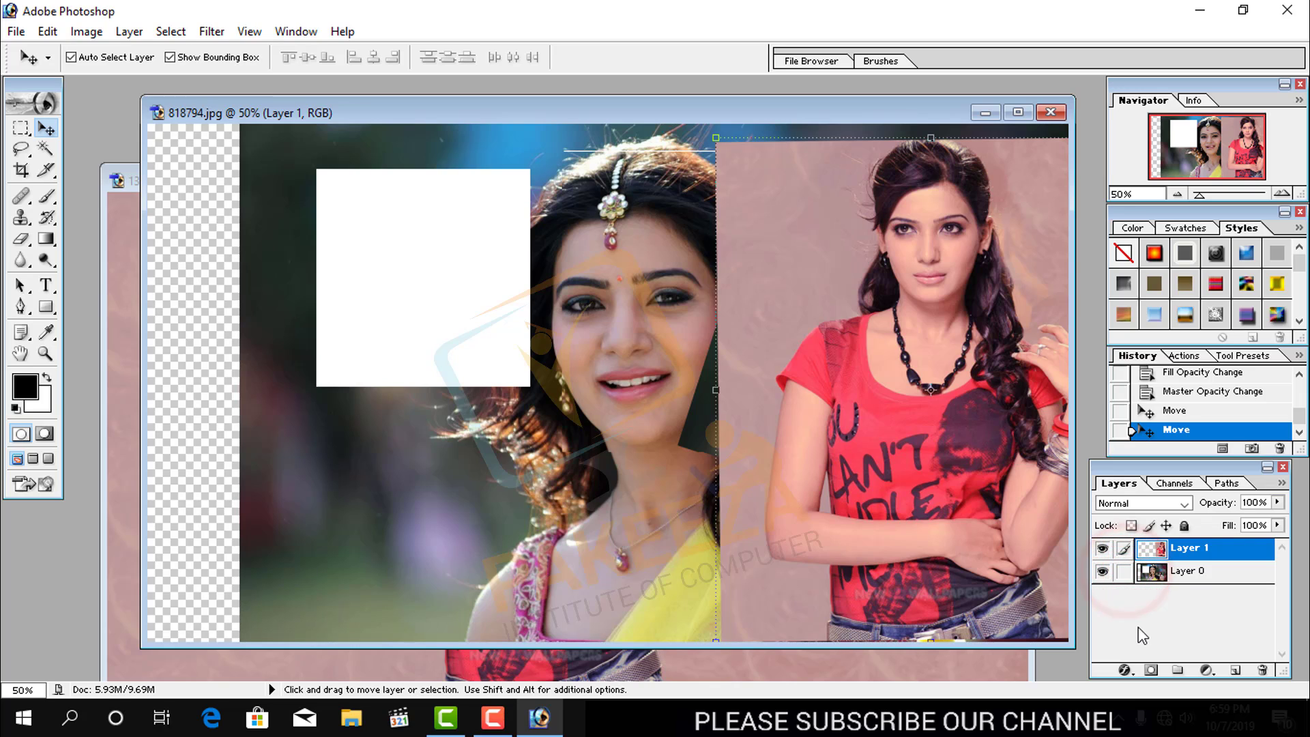
- Slide the red-top photo left over the close-up portrait near the canvas centre
mouse_move(785, 428)
left_mouse_down()
mouse_move(676, 413)
mouse_move(563, 421)
left_mouse_up()
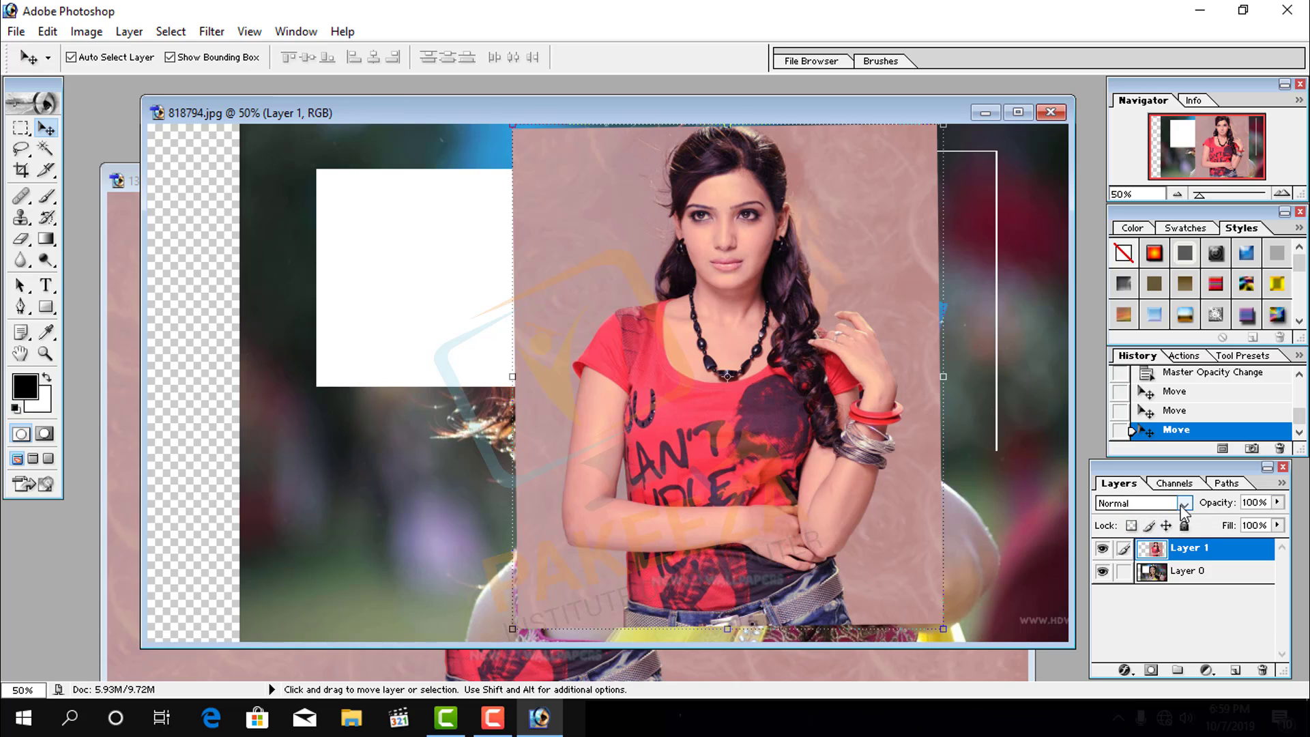
left_click_drag(669, 409, 481, 399)
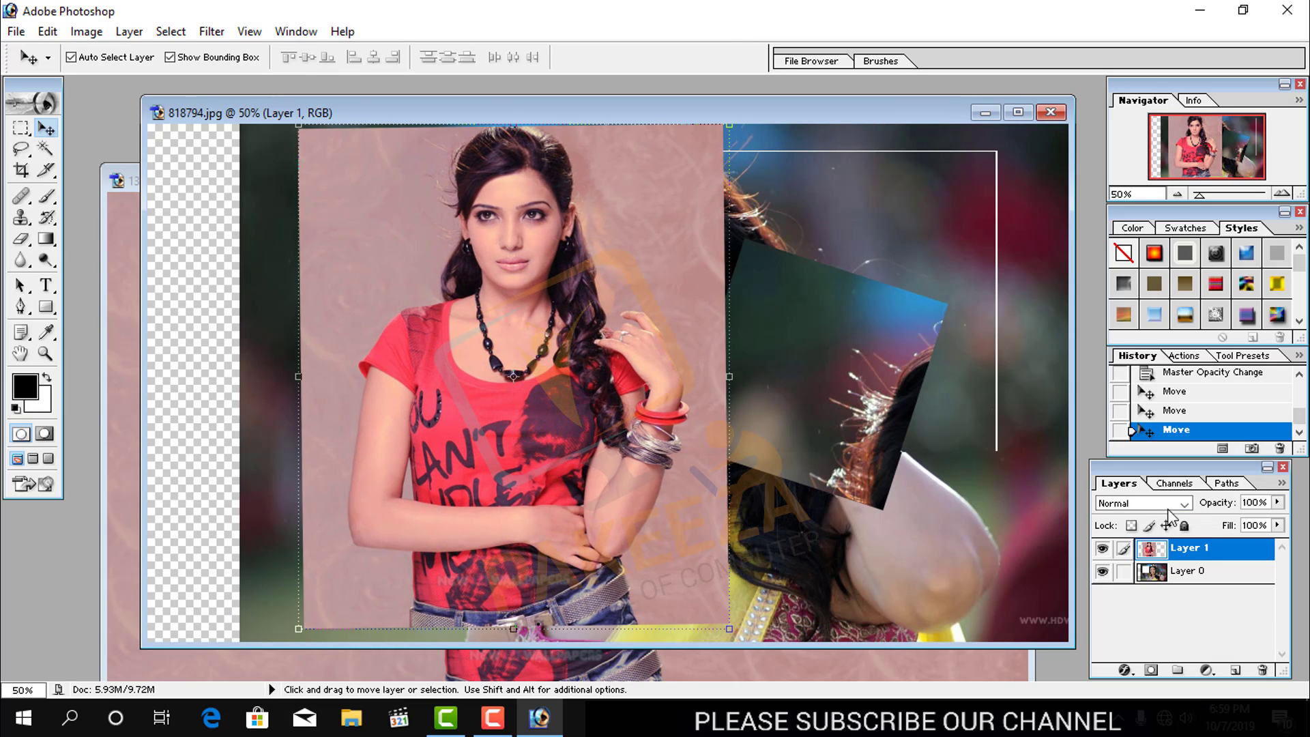
left_click_drag(464, 333, 480, 333)
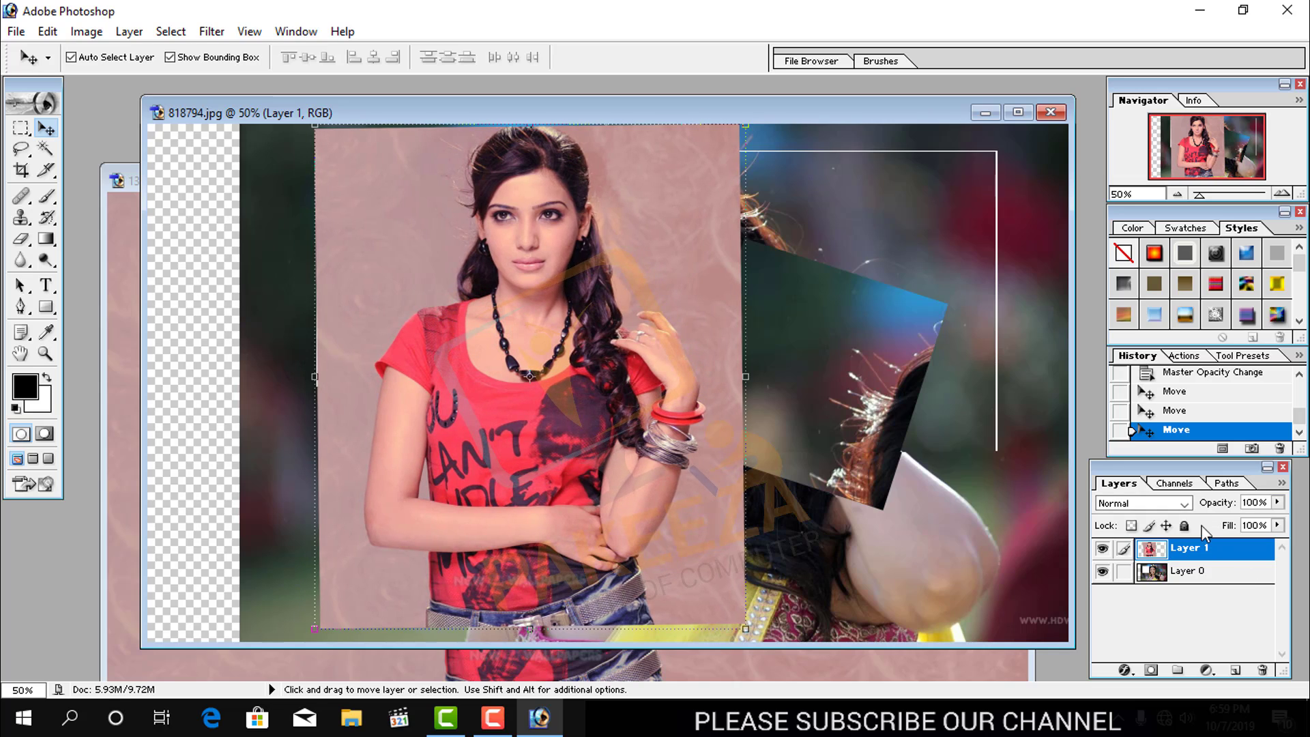
left_click(1185, 503)
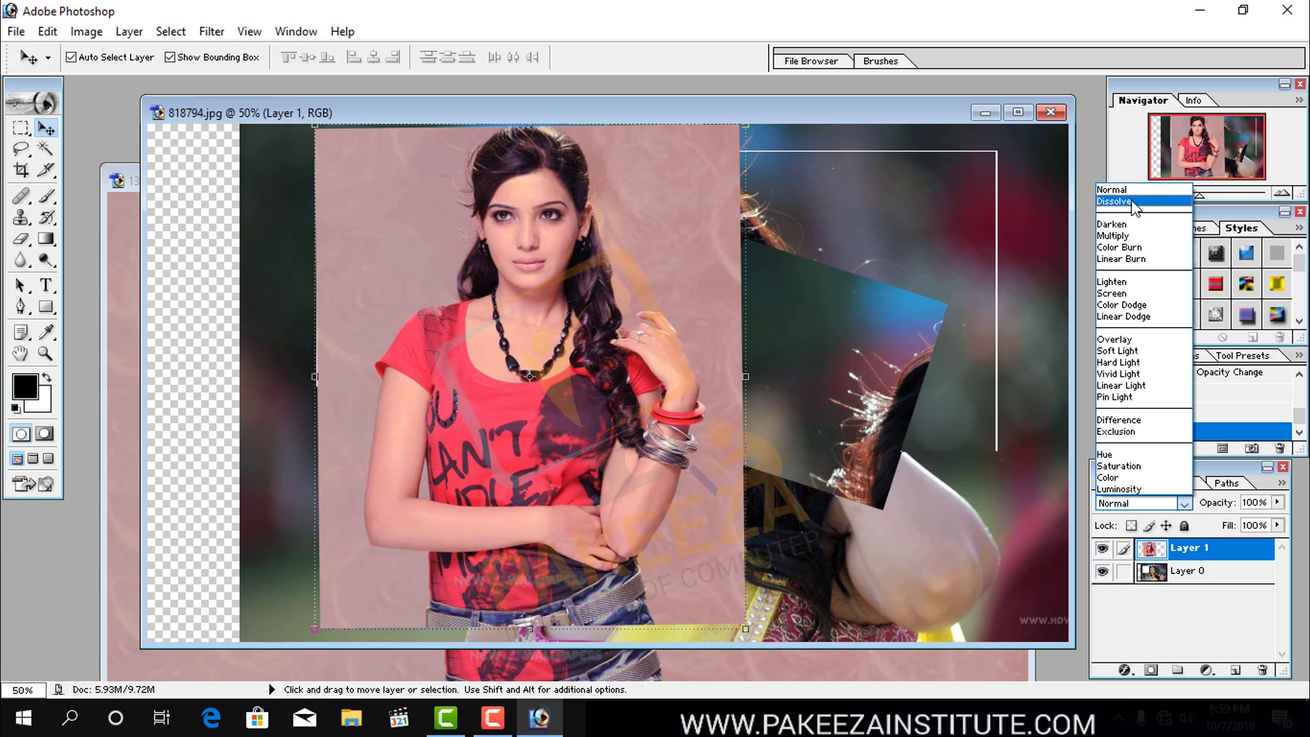
- Try Dissolve, then Darken blending on Layer 1, shifting the photo over the face
left_click(1133, 203)
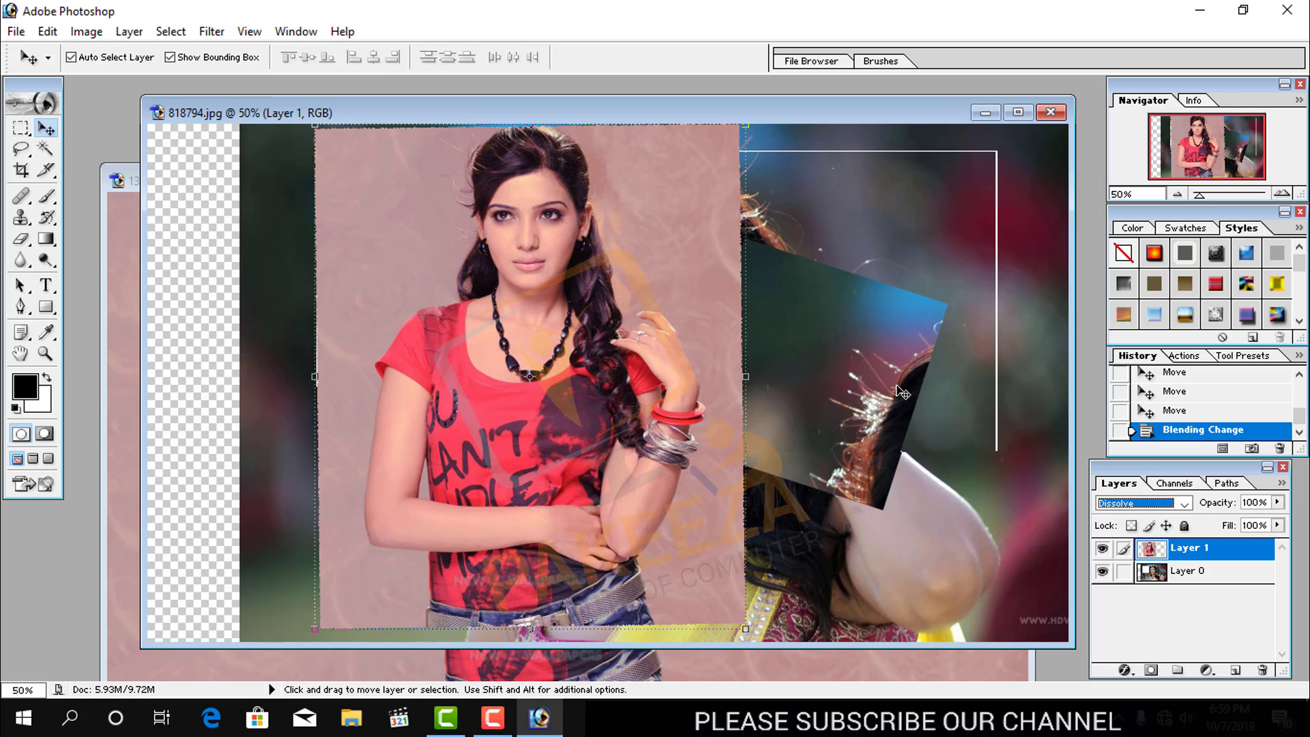
left_click_drag(678, 349, 689, 349)
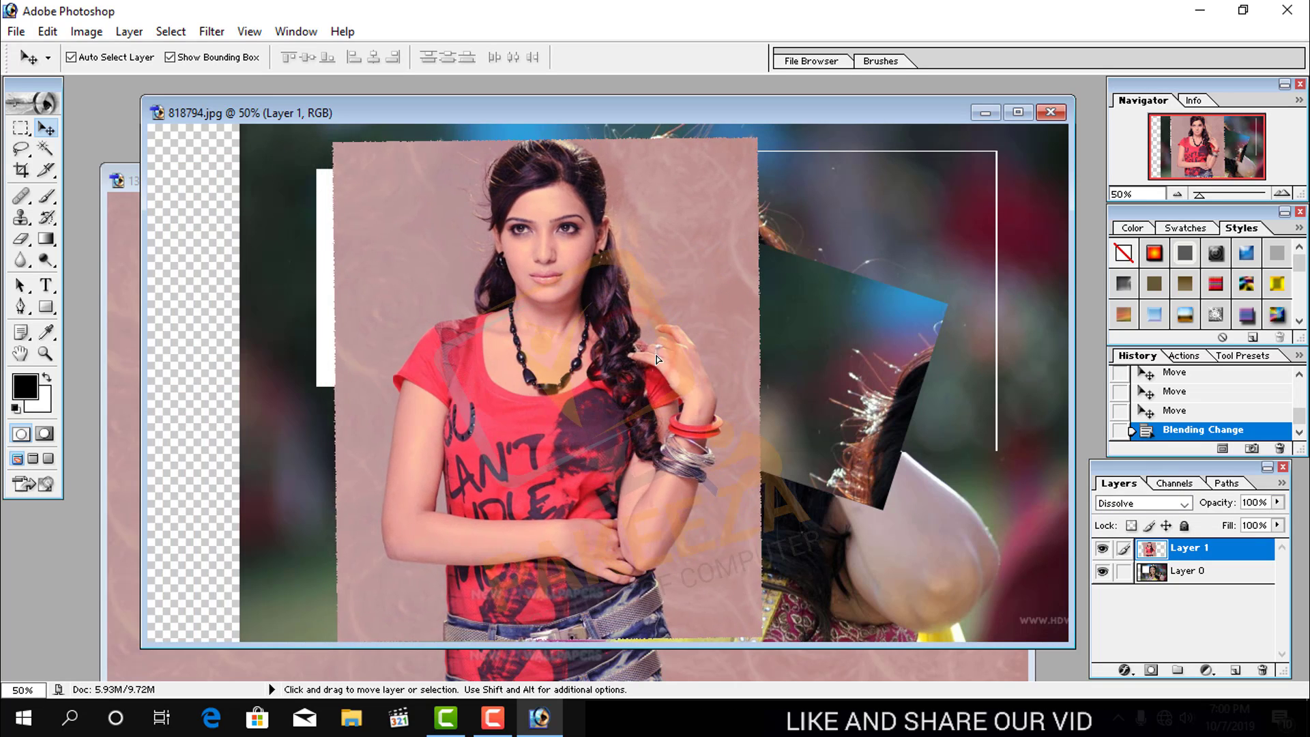
left_click(1186, 506)
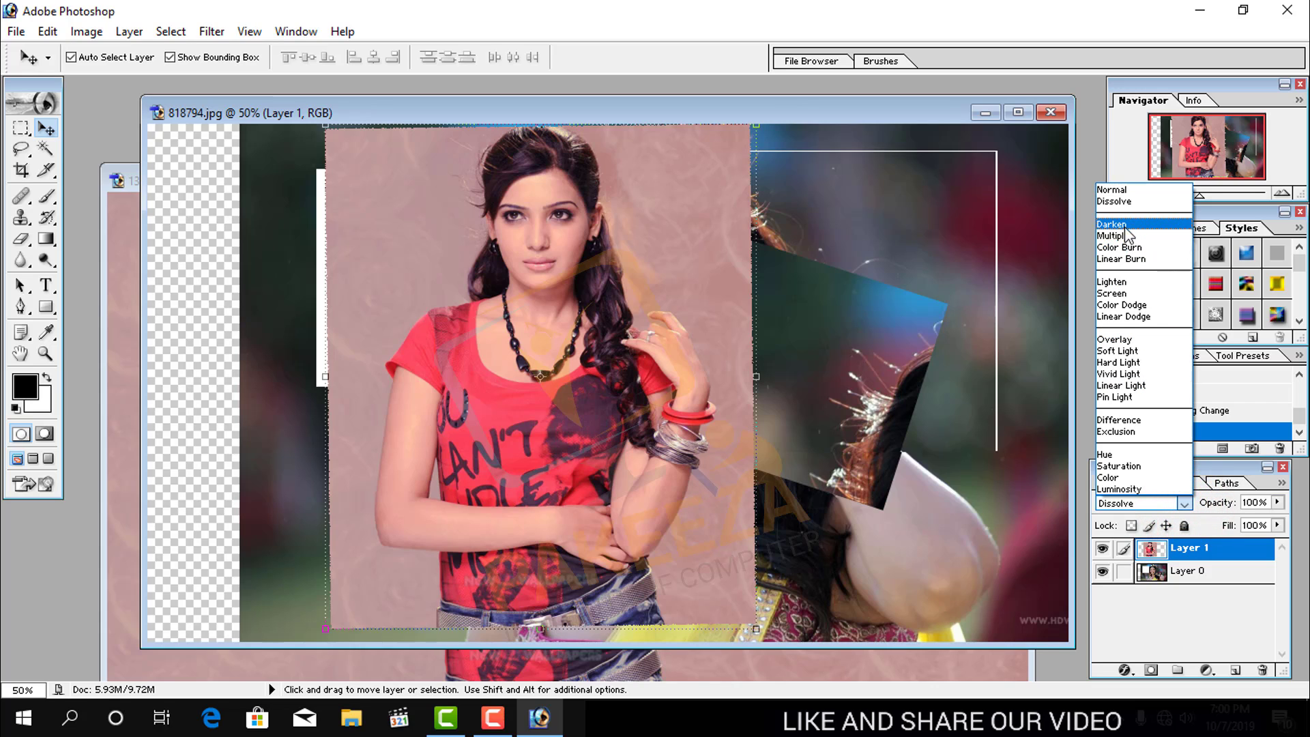
left_click(1122, 226)
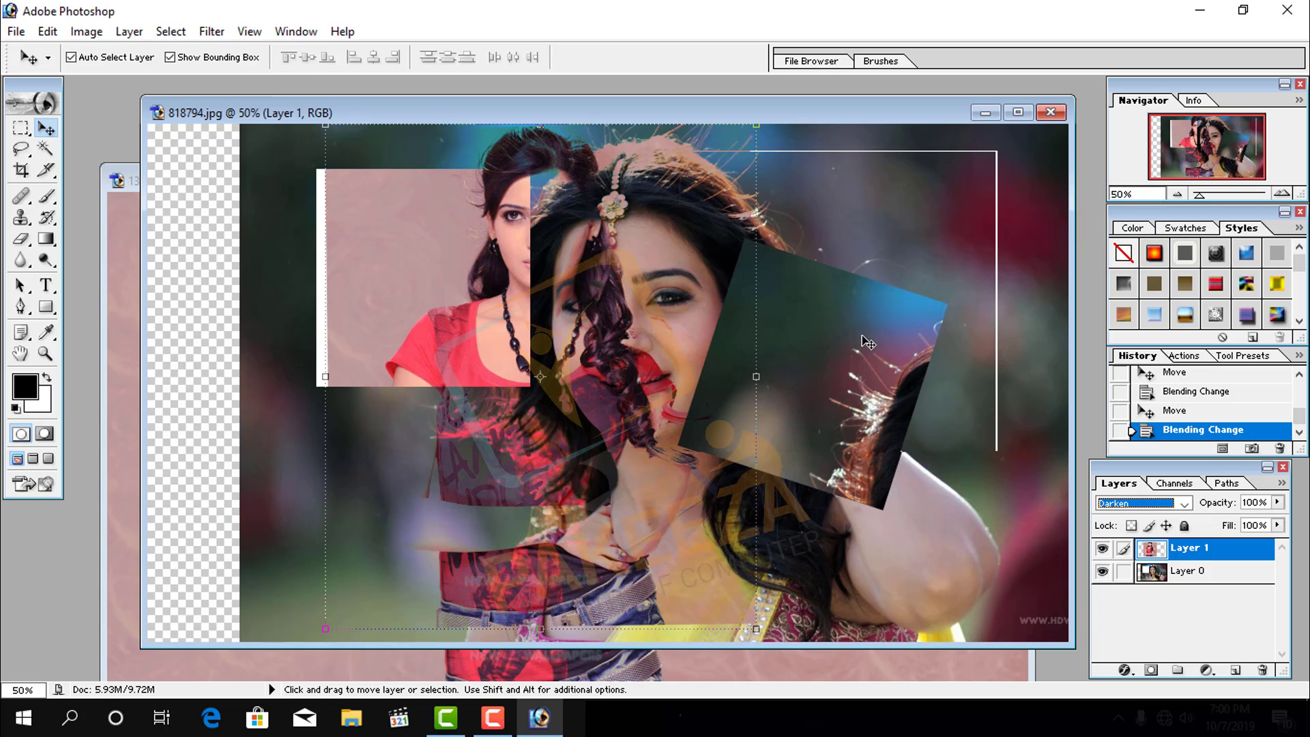
mouse_move(525, 452)
left_mouse_down()
mouse_move(749, 467)
mouse_move(469, 445)
mouse_move(905, 464)
mouse_move(622, 476)
left_mouse_up()
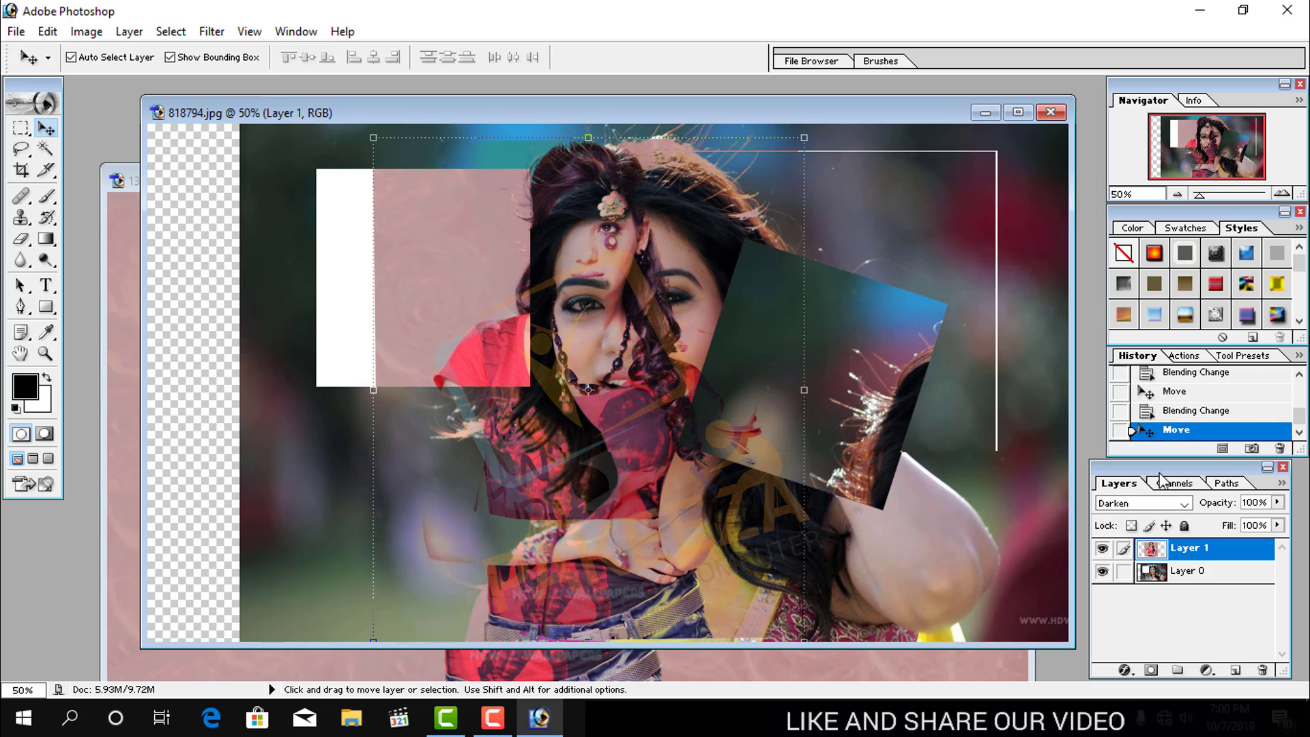
- Switch Layer 1 to Multiply blending and move it further right
left_click(1154, 503)
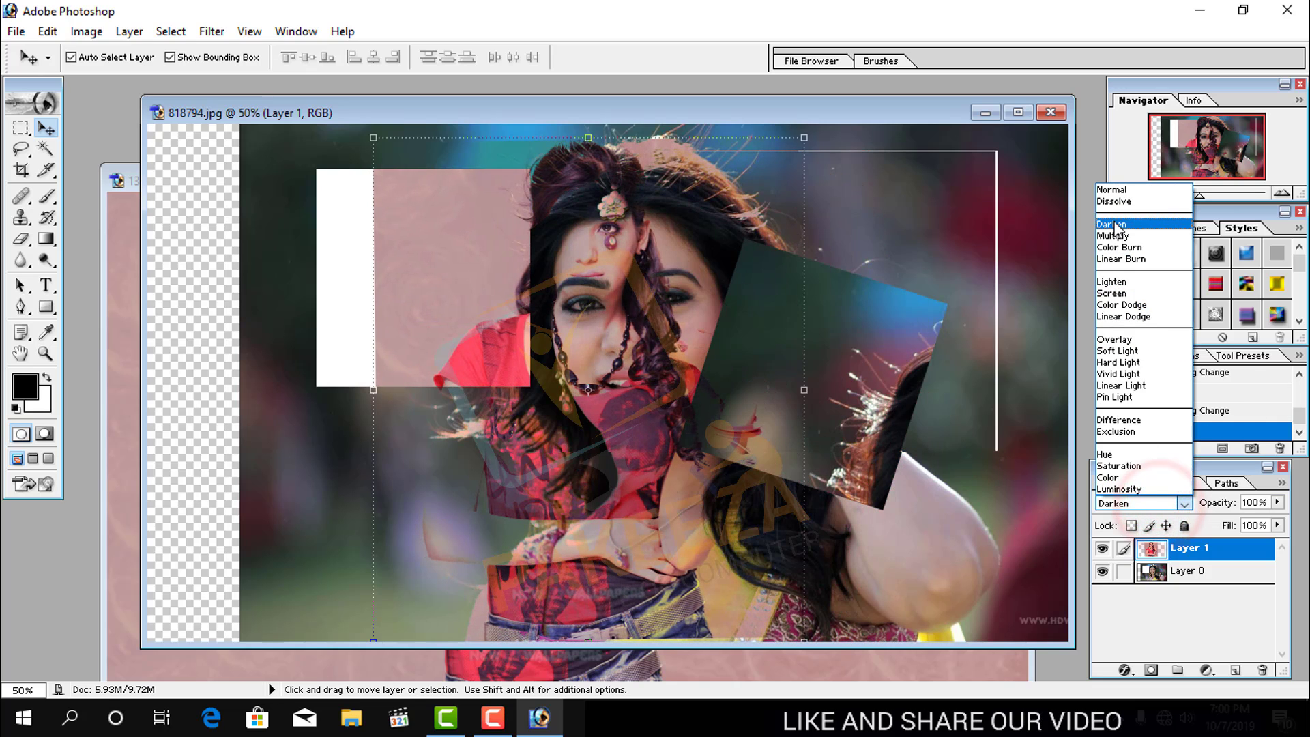
left_click(1113, 235)
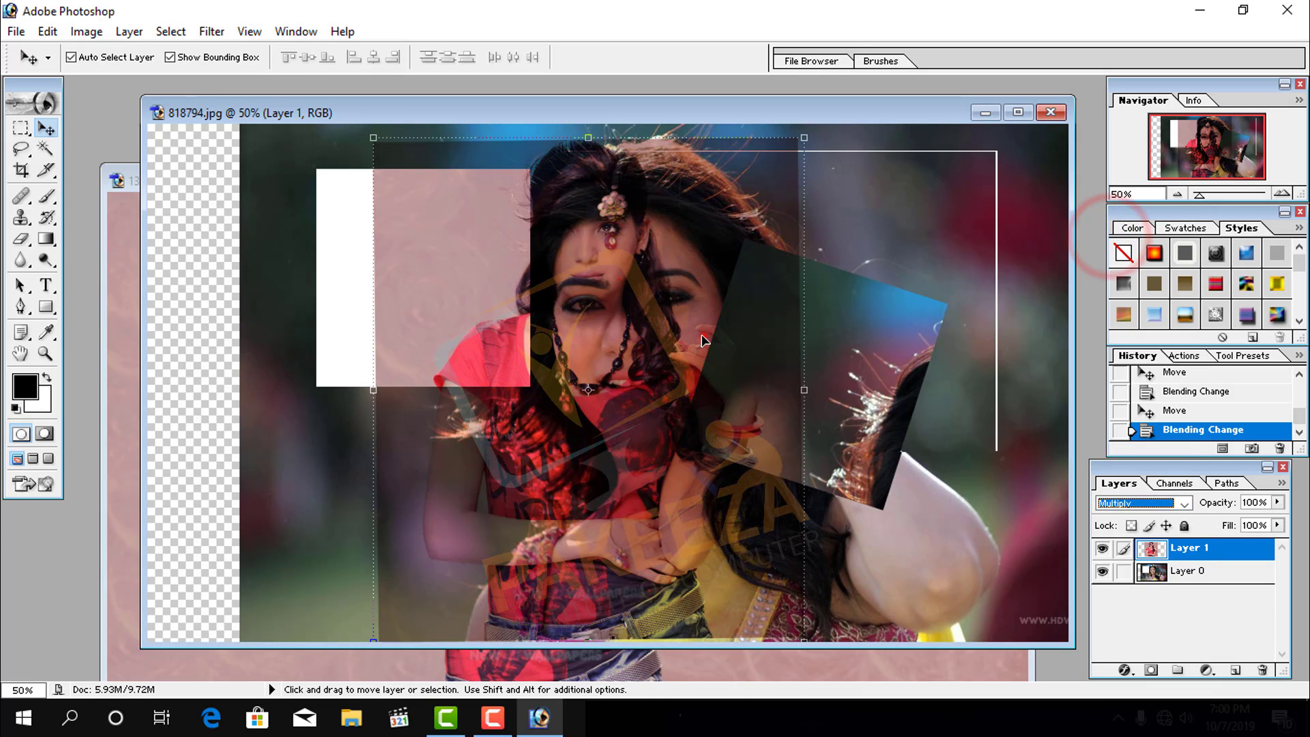
left_click_drag(705, 340, 825, 340)
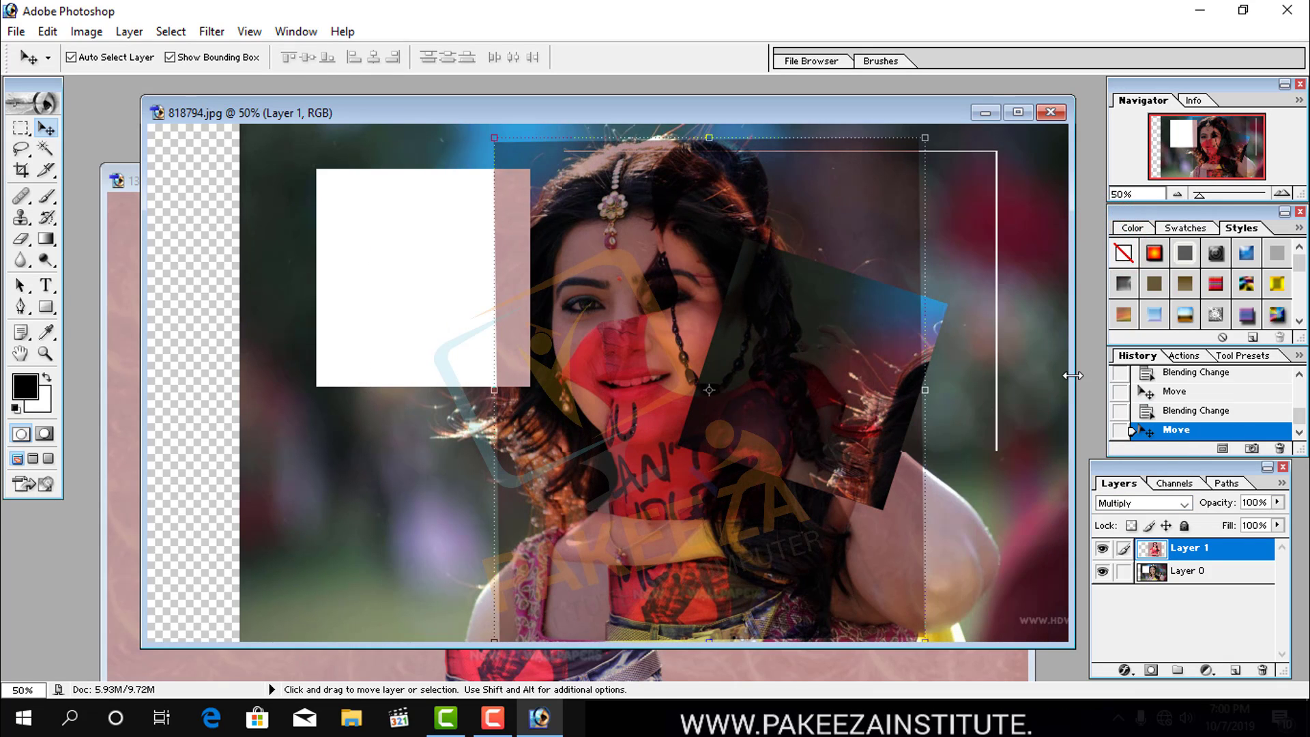
left_click(1144, 505)
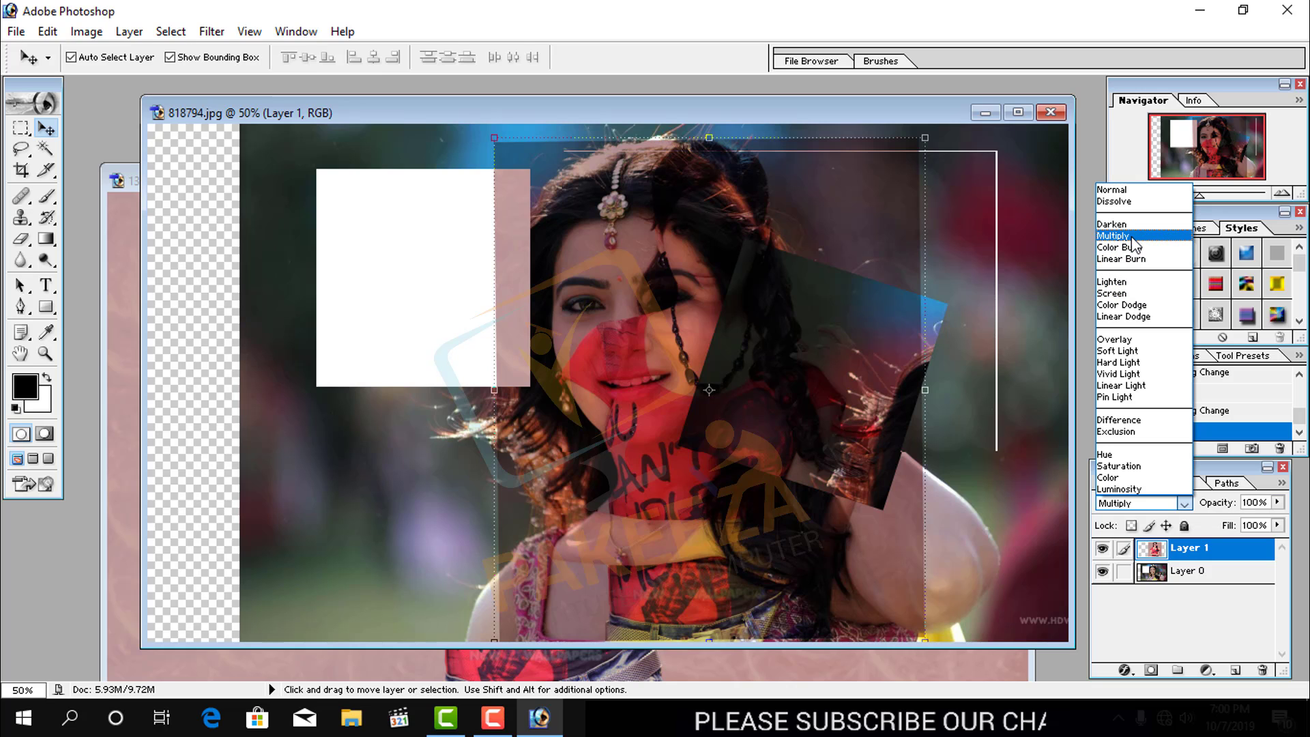
- Try Screen, then Overlay blending on Layer 1, repositioning it over the face
left_click(1118, 293)
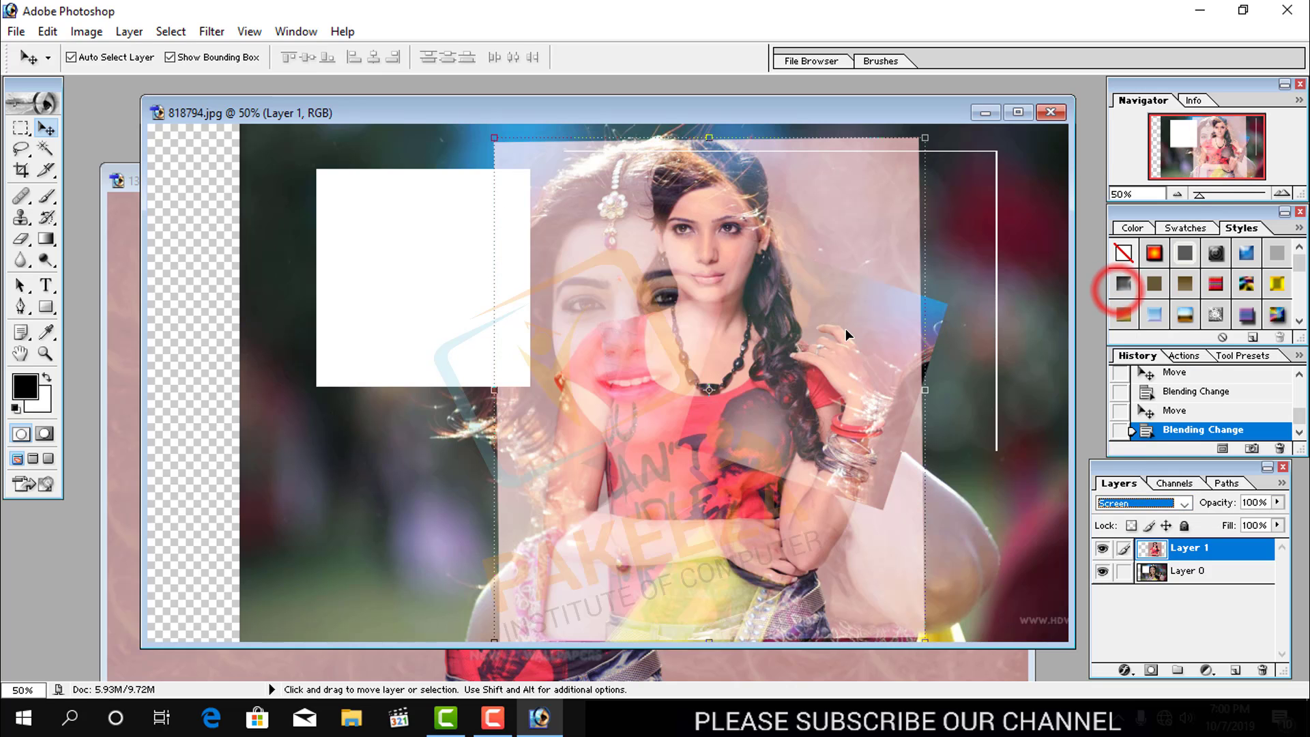
mouse_move(784, 329)
left_mouse_down()
mouse_move(930, 337)
mouse_move(805, 321)
mouse_move(762, 331)
mouse_move(810, 341)
left_mouse_up()
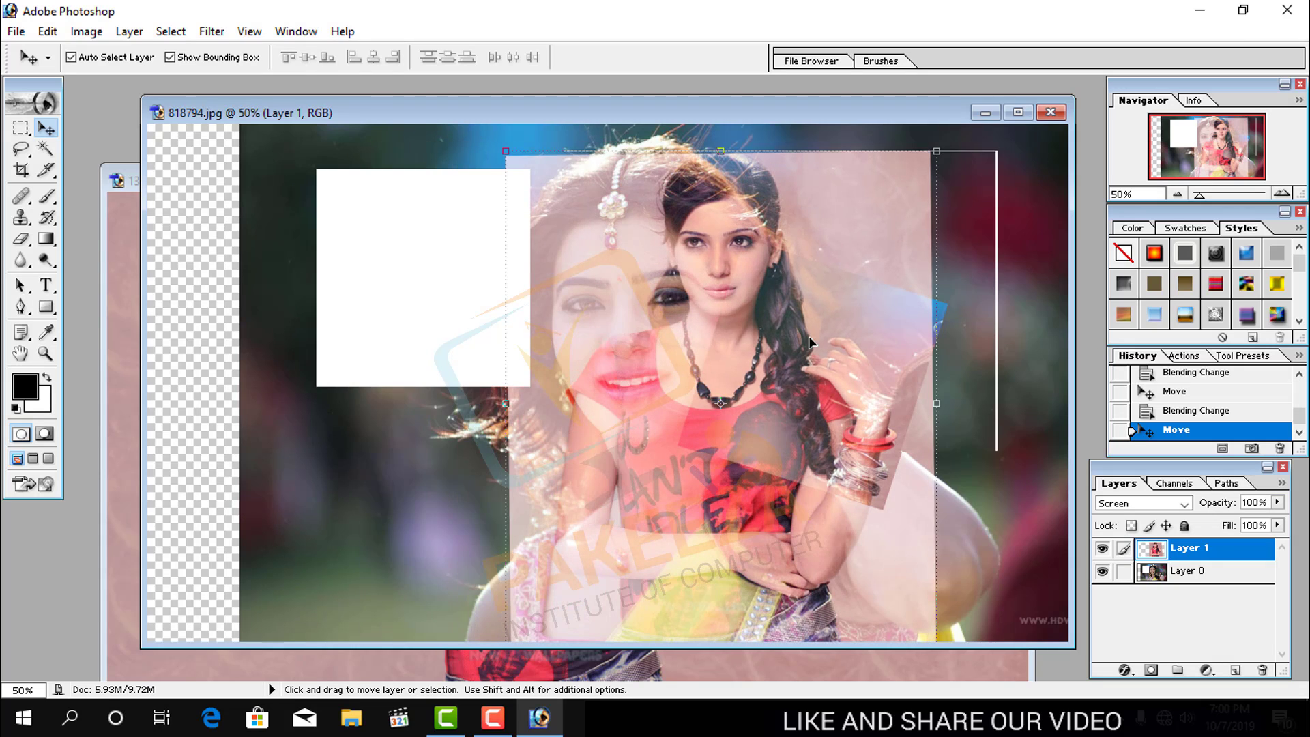
left_click(1170, 509)
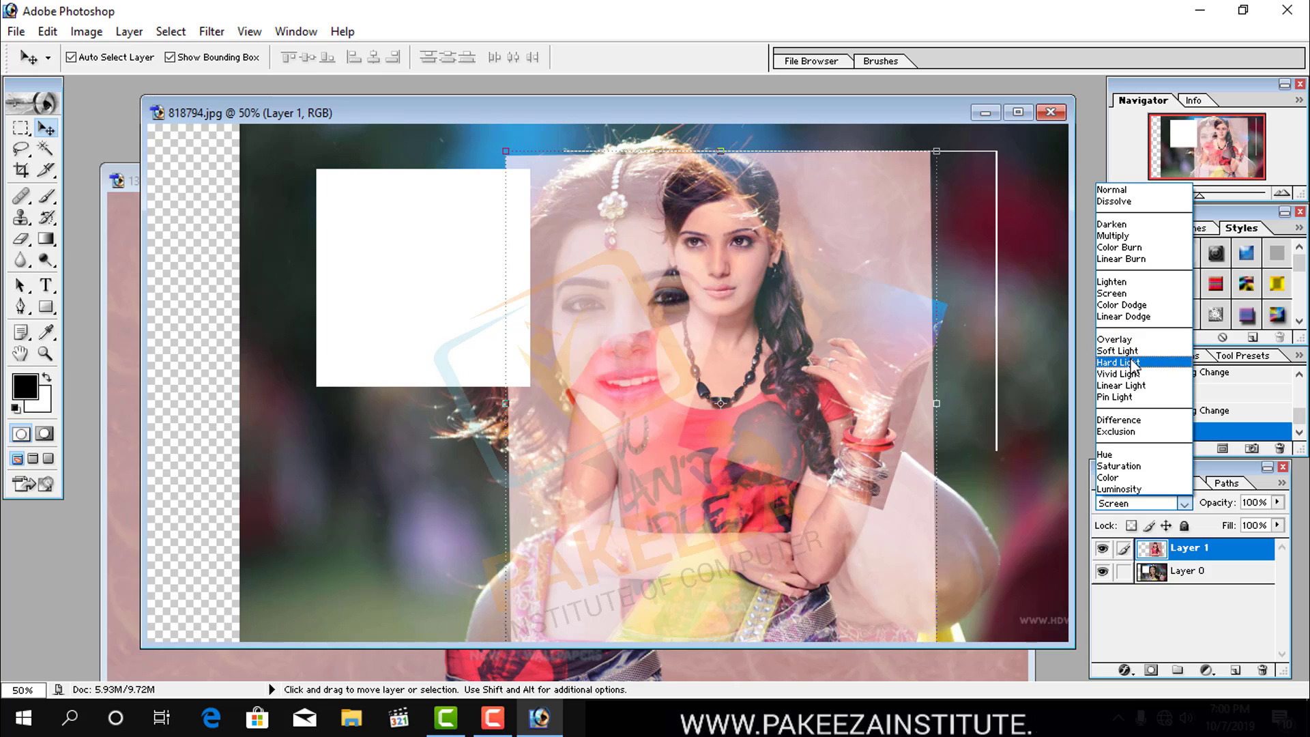
left_click(1121, 339)
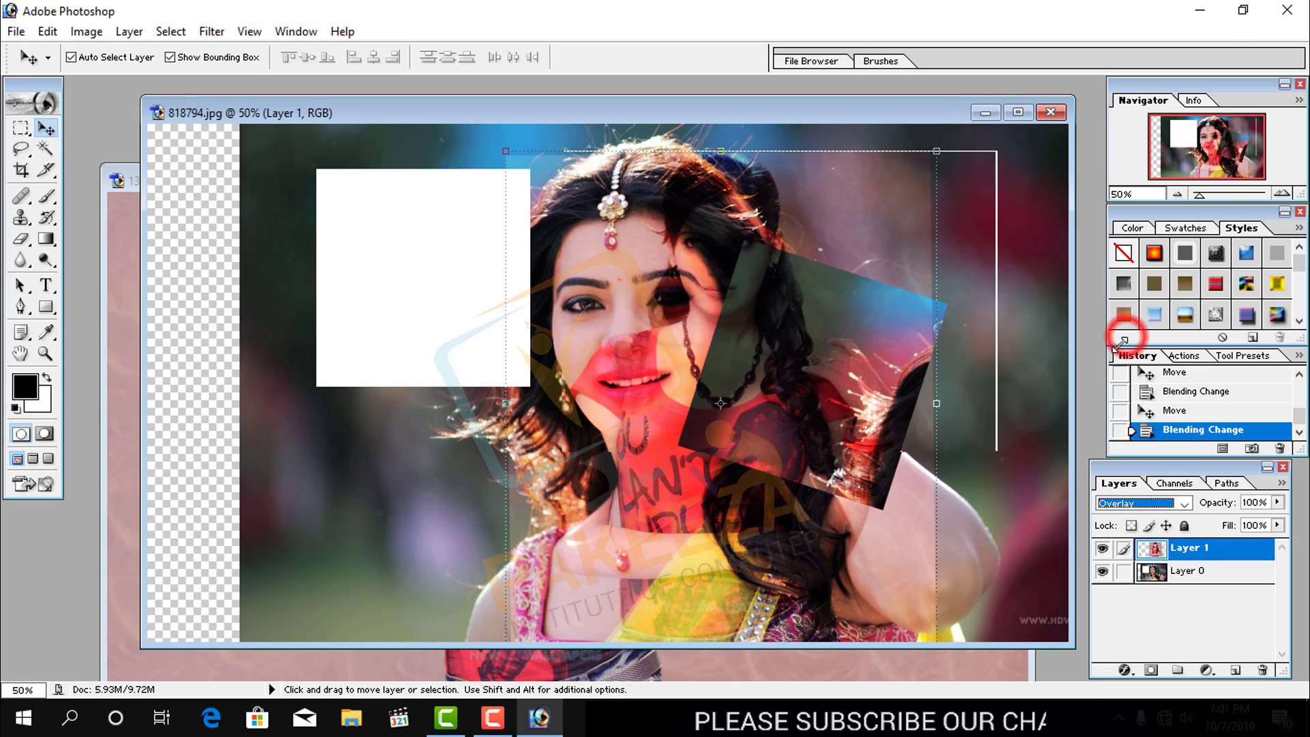
left_click_drag(812, 341, 879, 348)
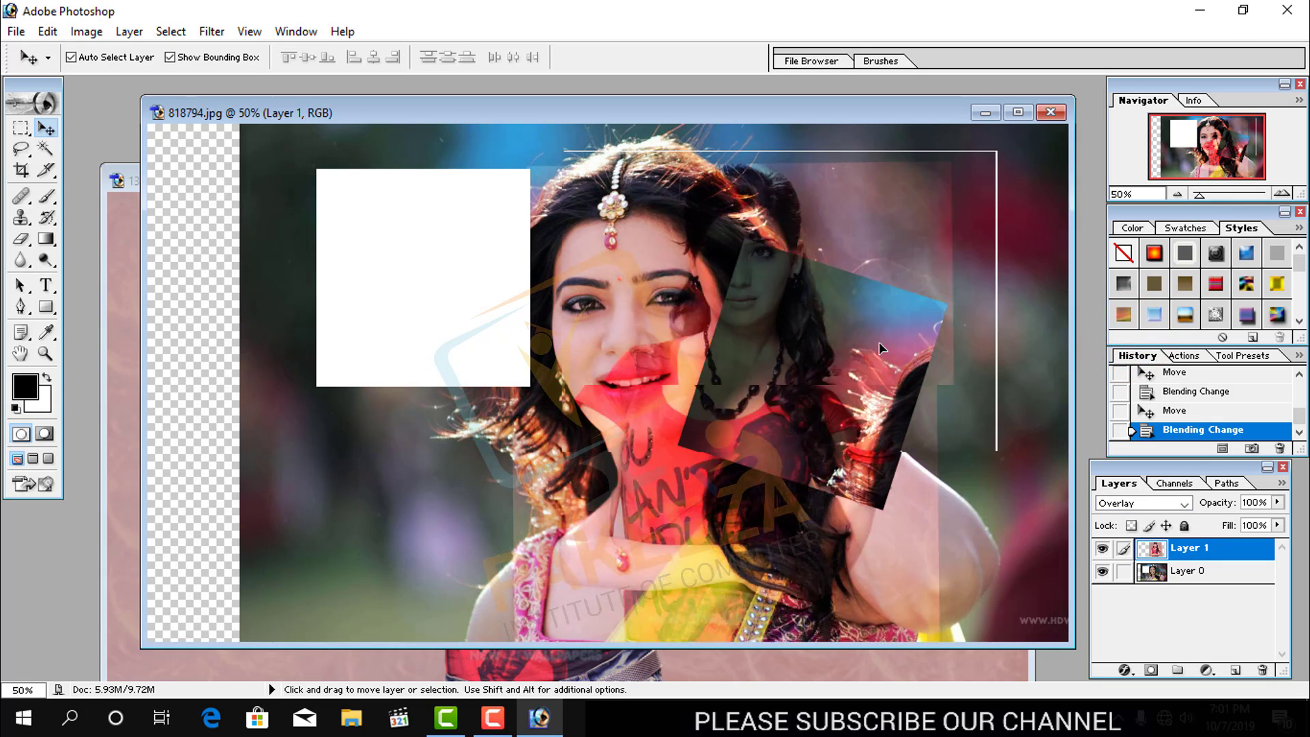
left_click_drag(879, 348, 851, 367)
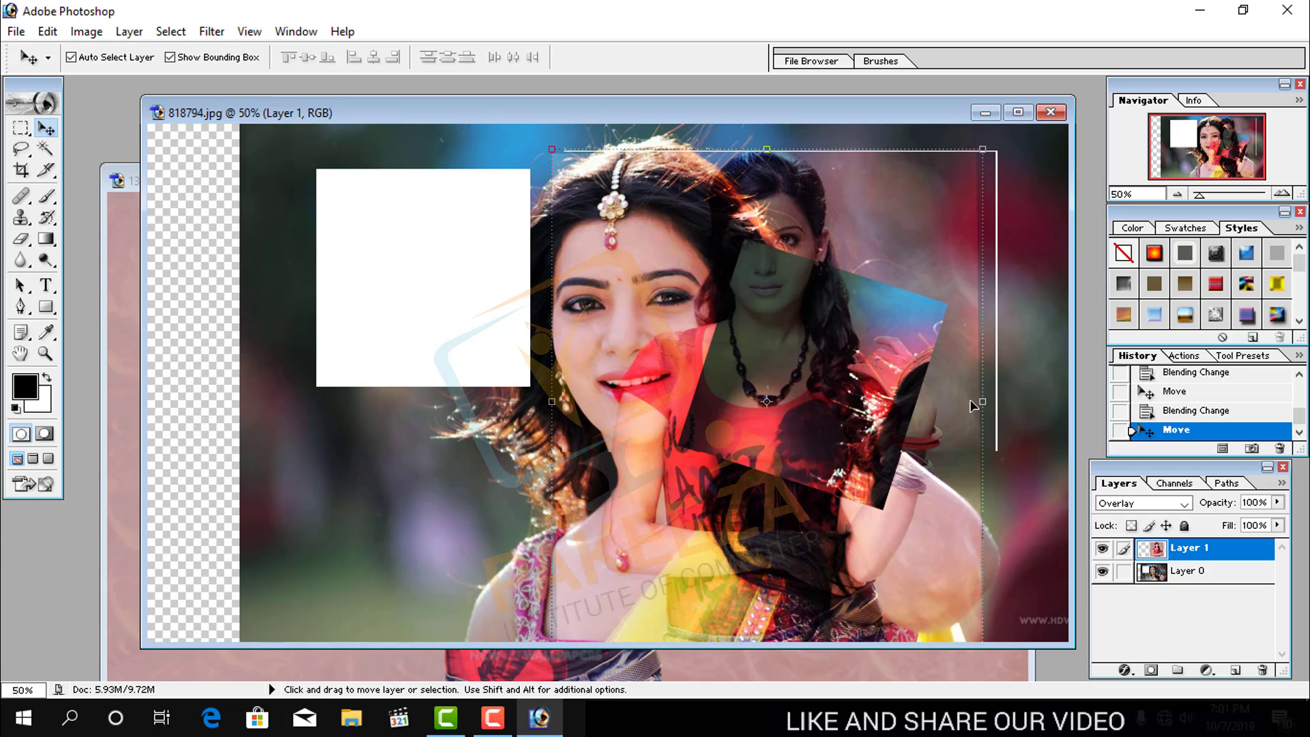
- Try Saturation blending, then return Layer 1 to Normal and move it back right
left_click(1172, 503)
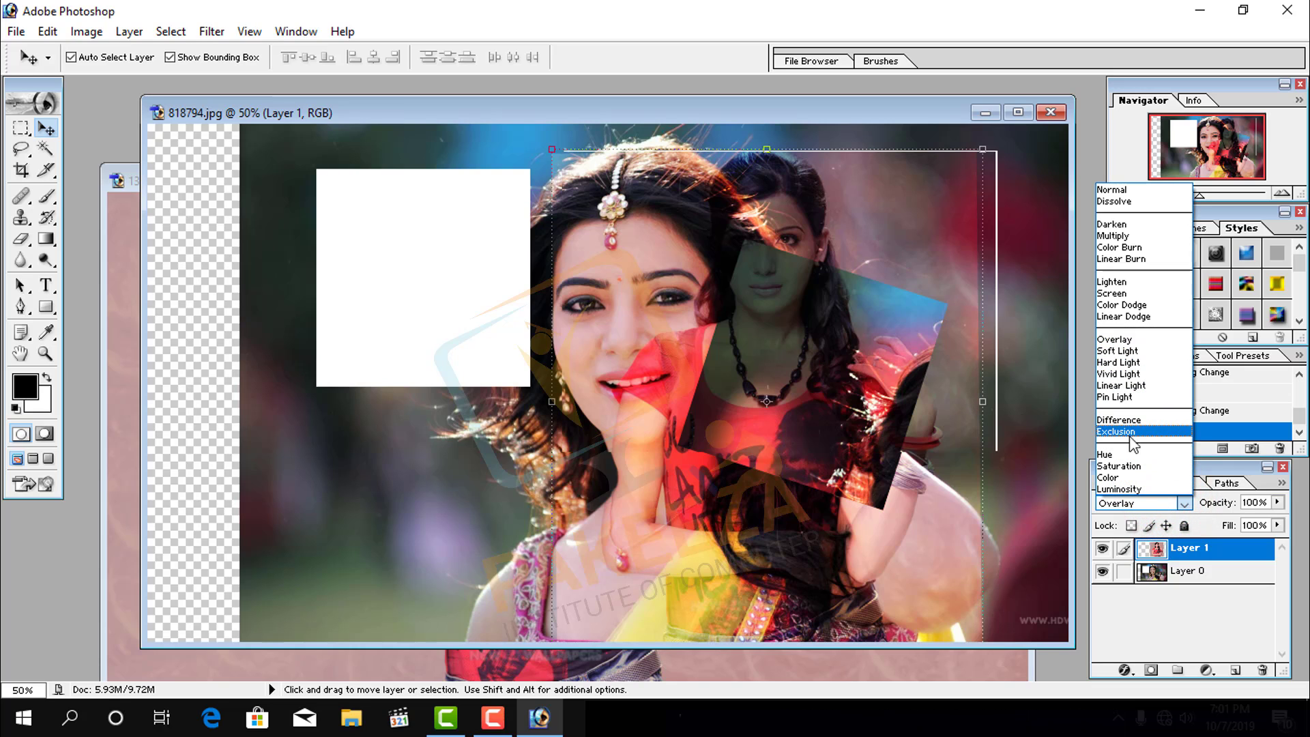
left_click(1131, 466)
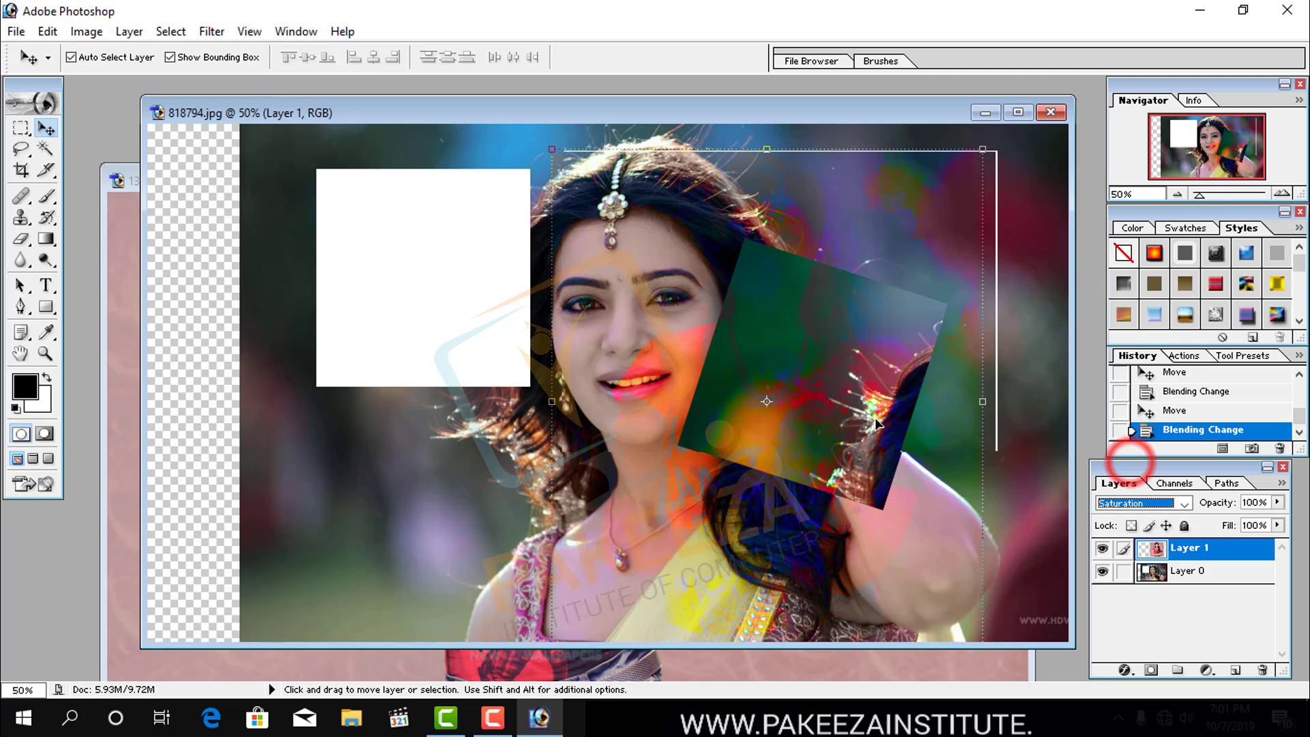
left_click_drag(538, 414, 528, 414)
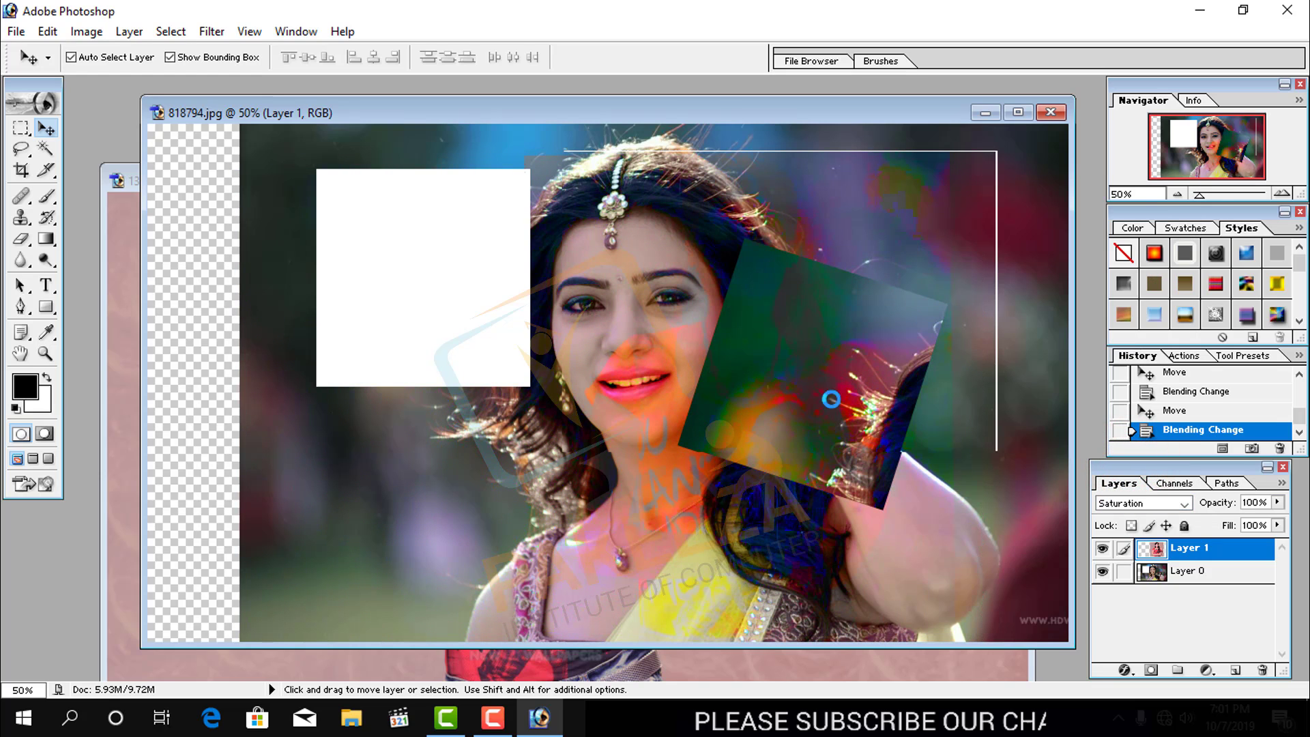
left_click(1153, 503)
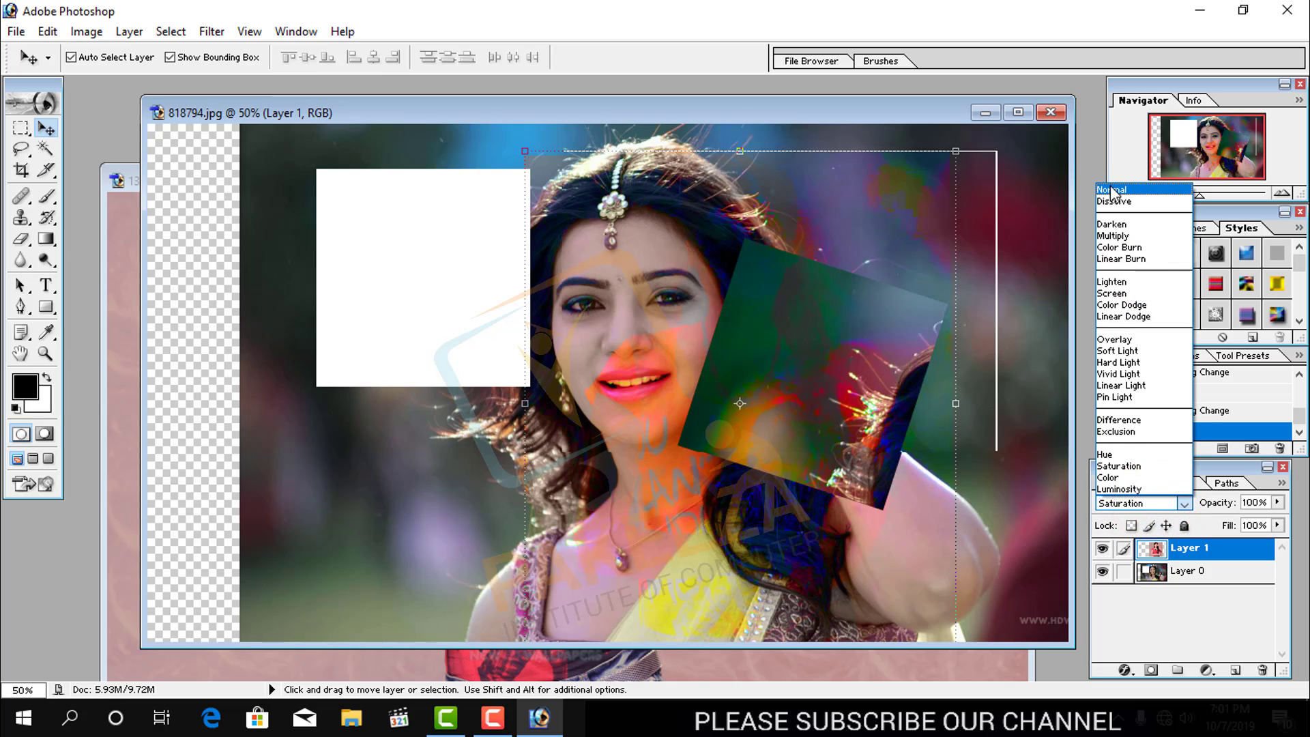
left_click(1109, 191)
left_click_drag(775, 359, 867, 353)
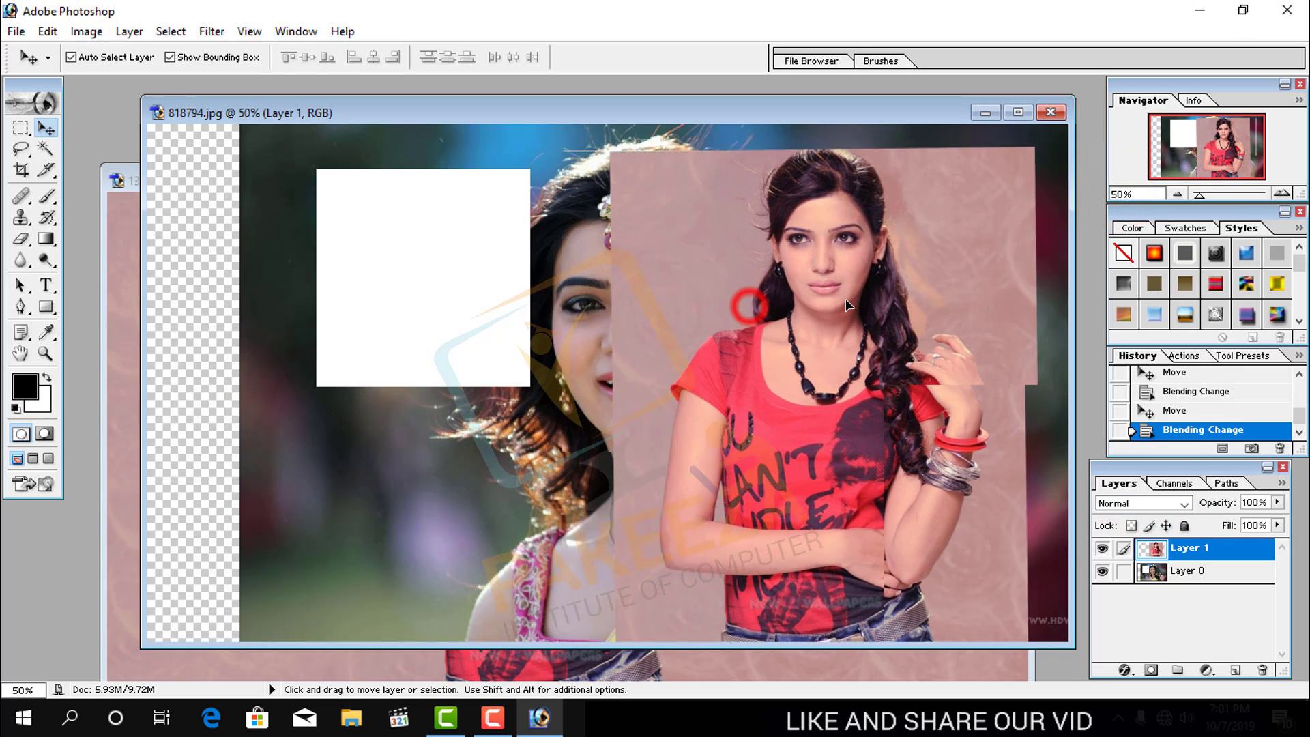
left_click(1146, 617)
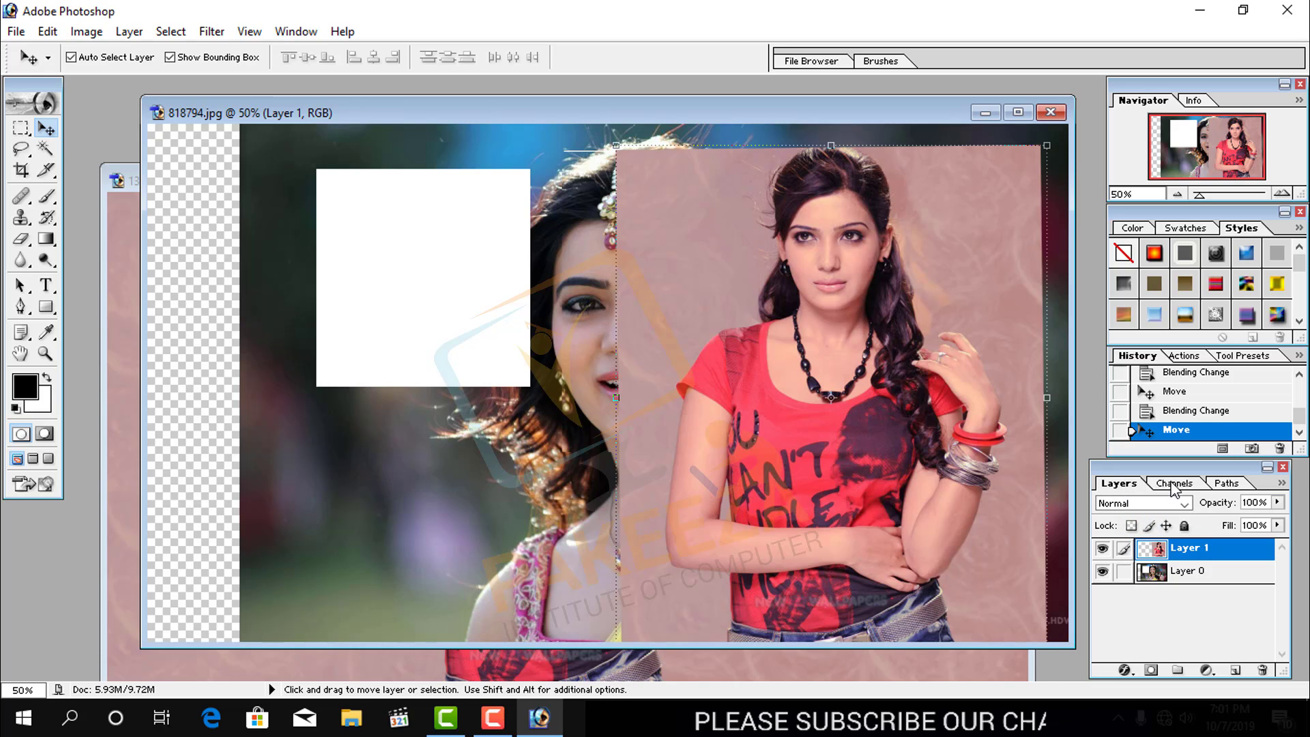
- Show the Channels panel, move Layer 1 left and up, and toggle the Red channel off and on
left_click(1172, 485)
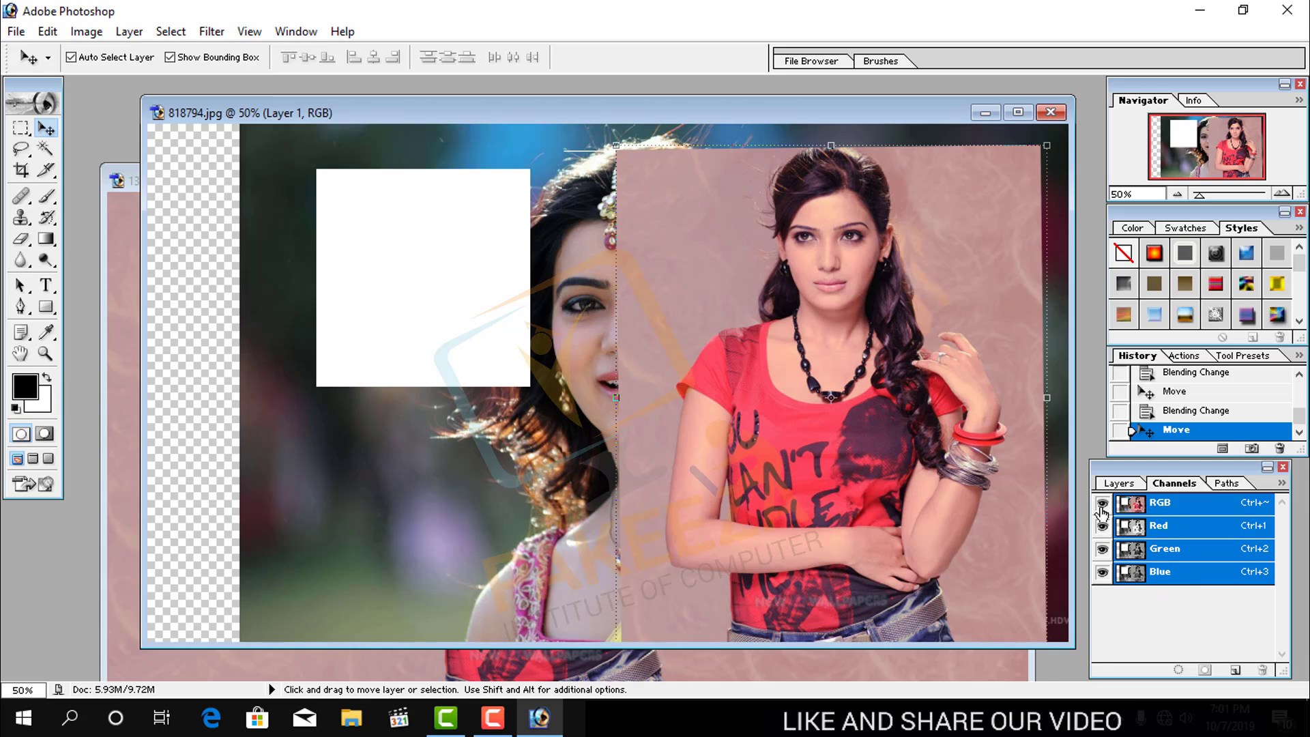
left_click_drag(981, 457, 899, 449)
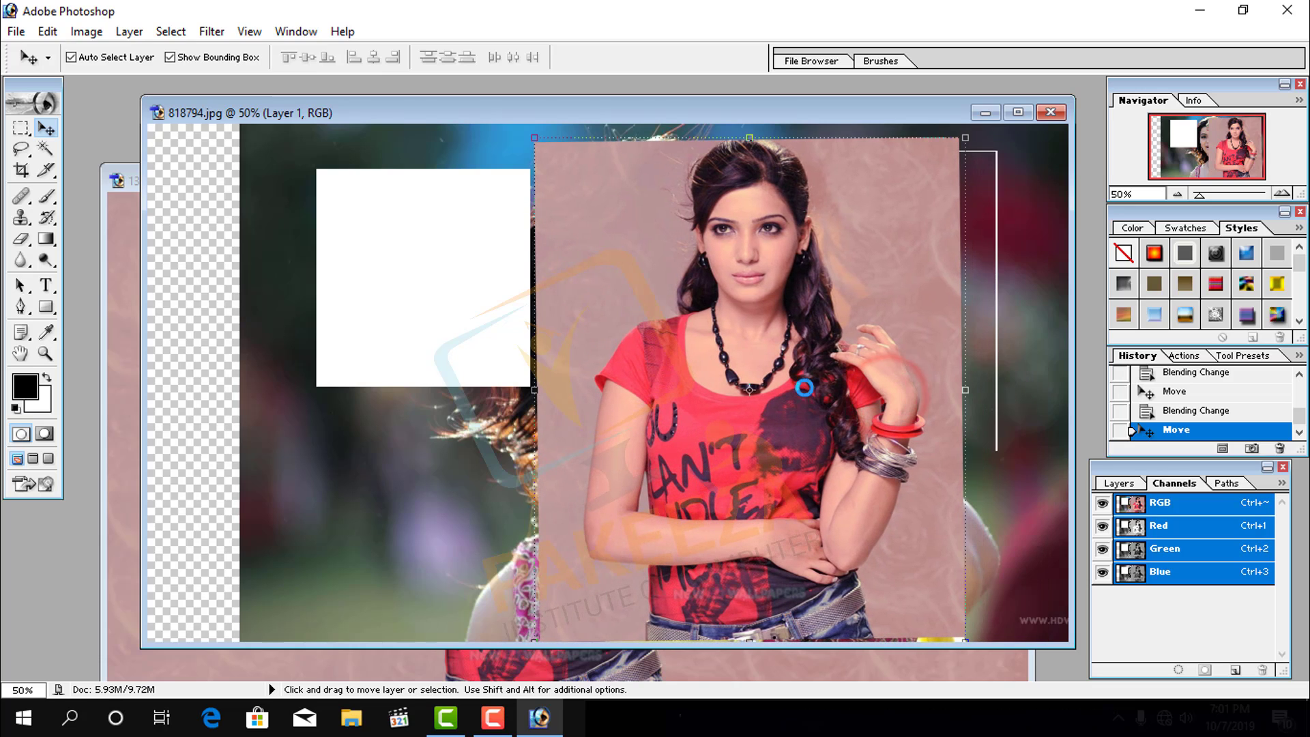
left_click(1102, 527)
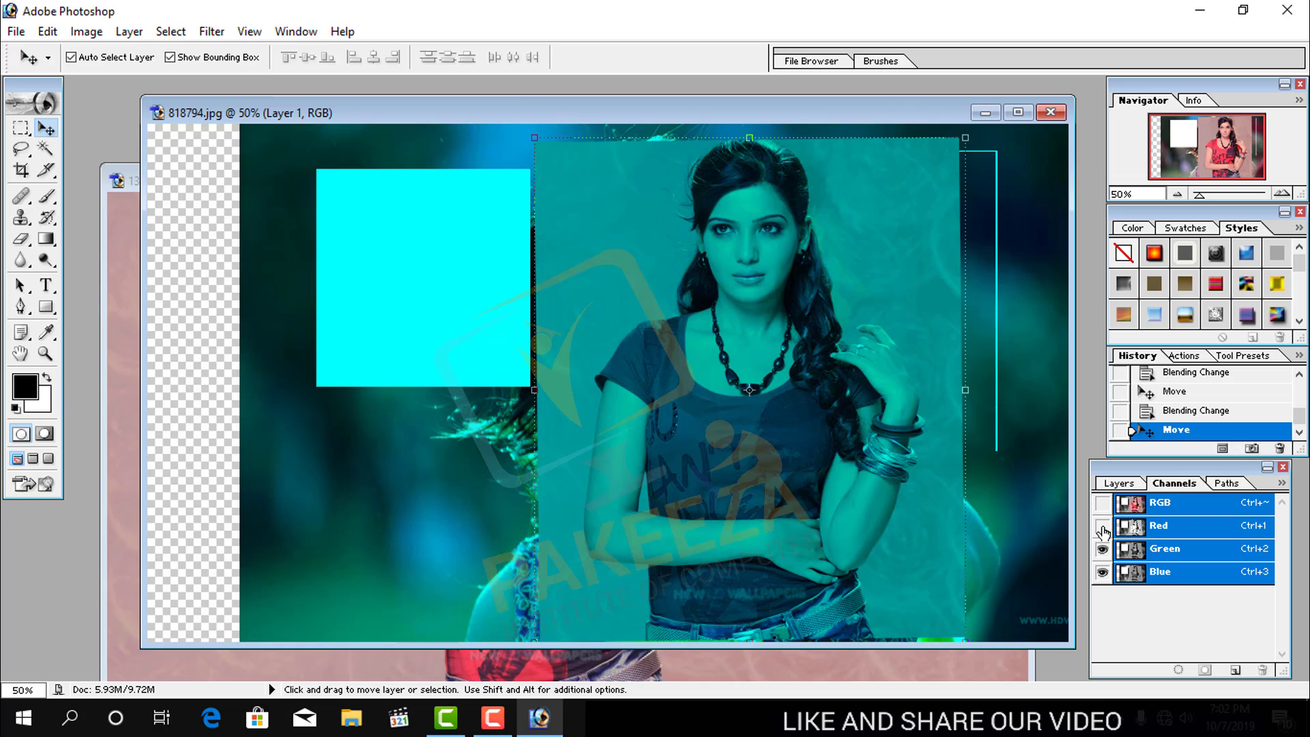
left_click(1102, 527)
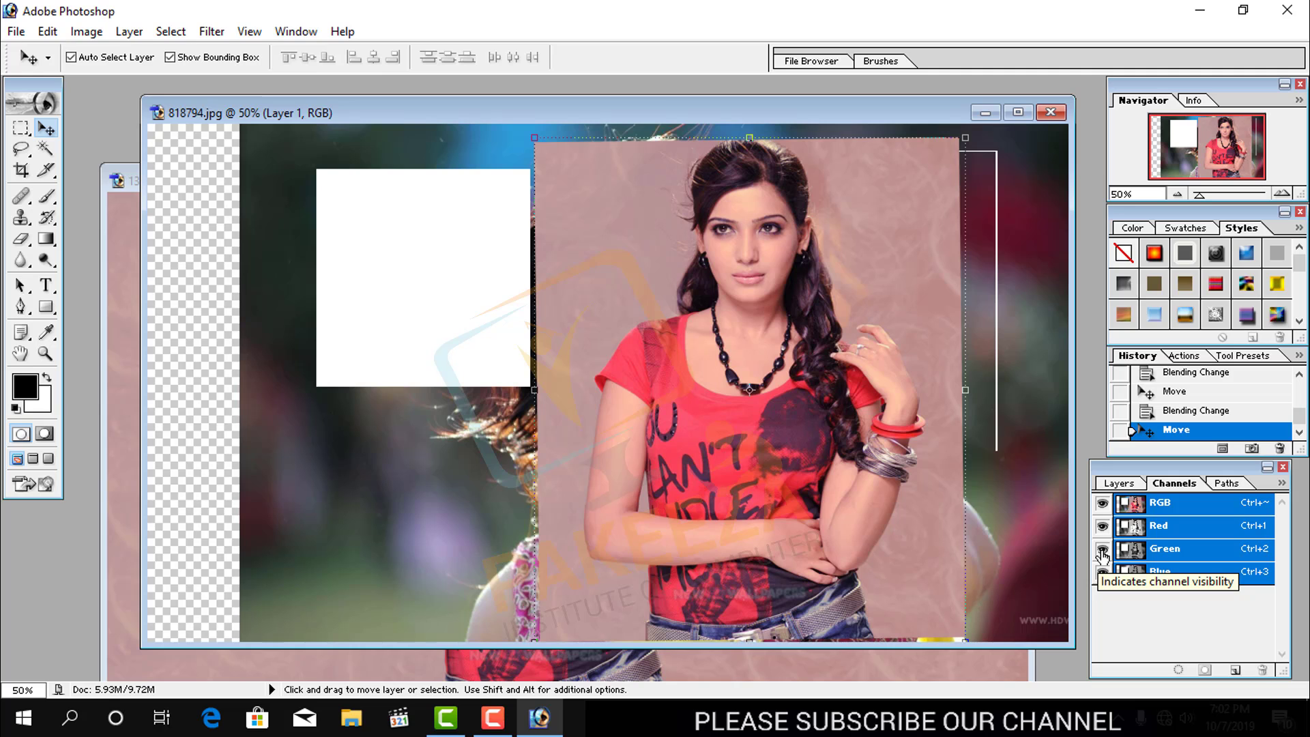
- Toggle the Green and Blue channels off and on, shifting Layer 1 right and down
left_click(1103, 551)
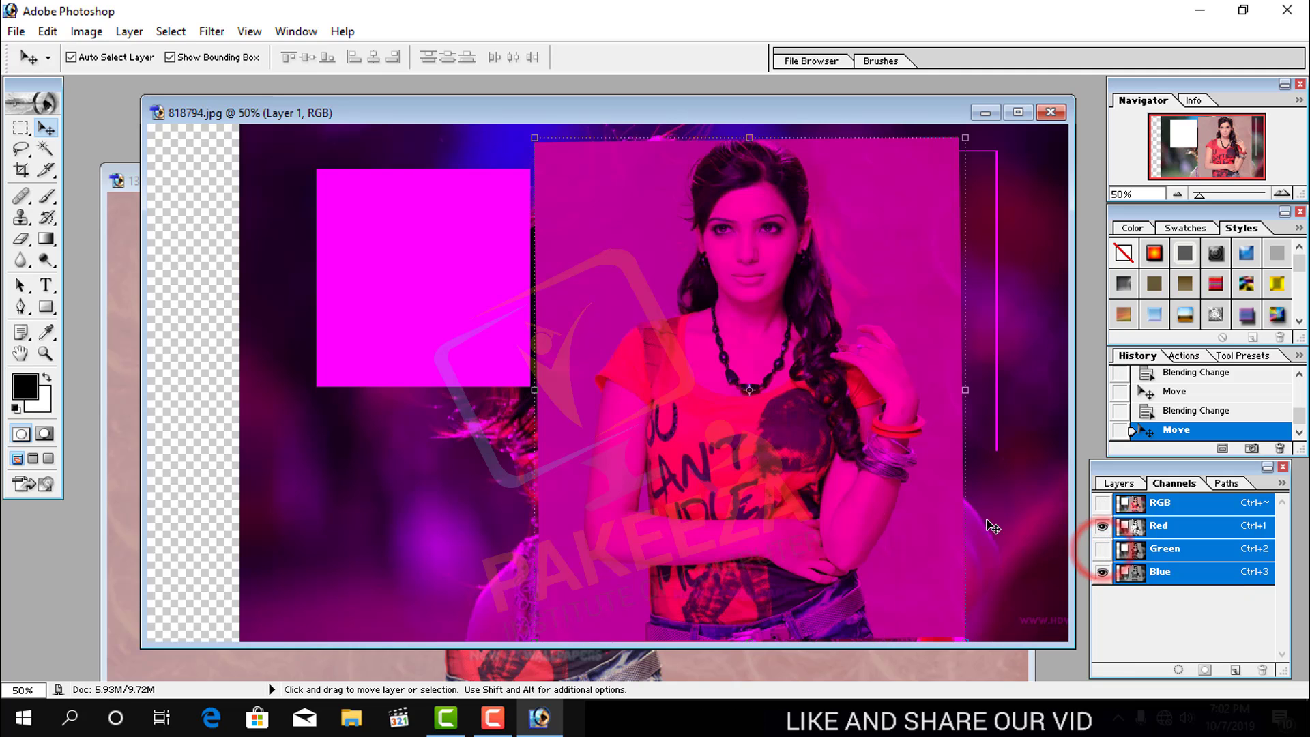
left_click_drag(710, 361, 790, 409)
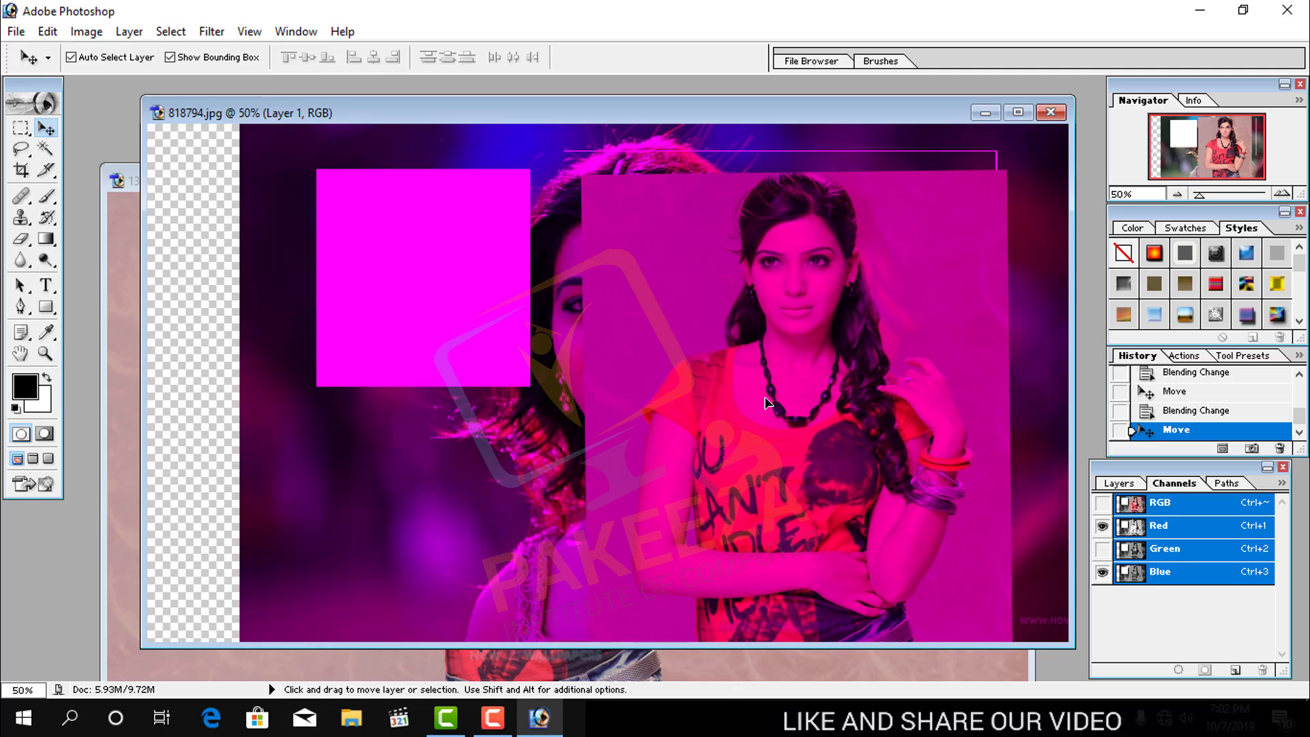
left_click(1103, 549)
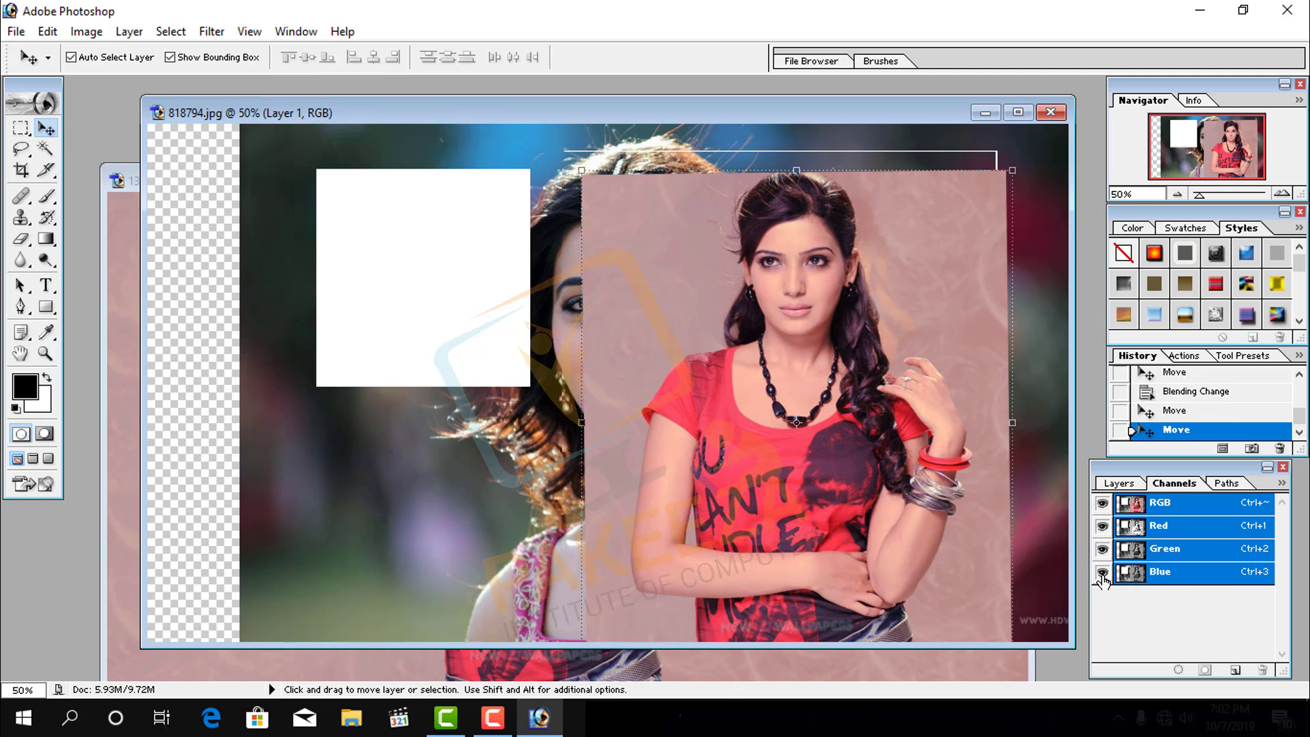
left_click(1103, 573)
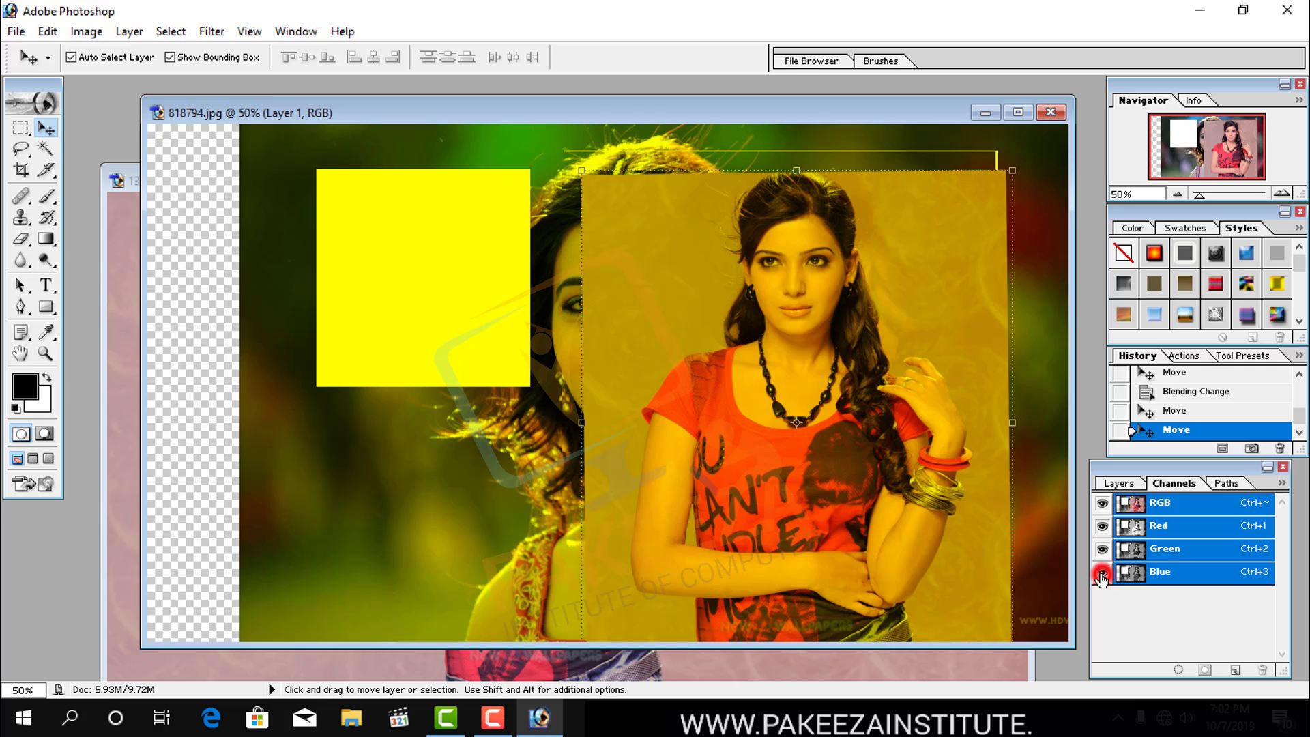
left_click(1103, 573)
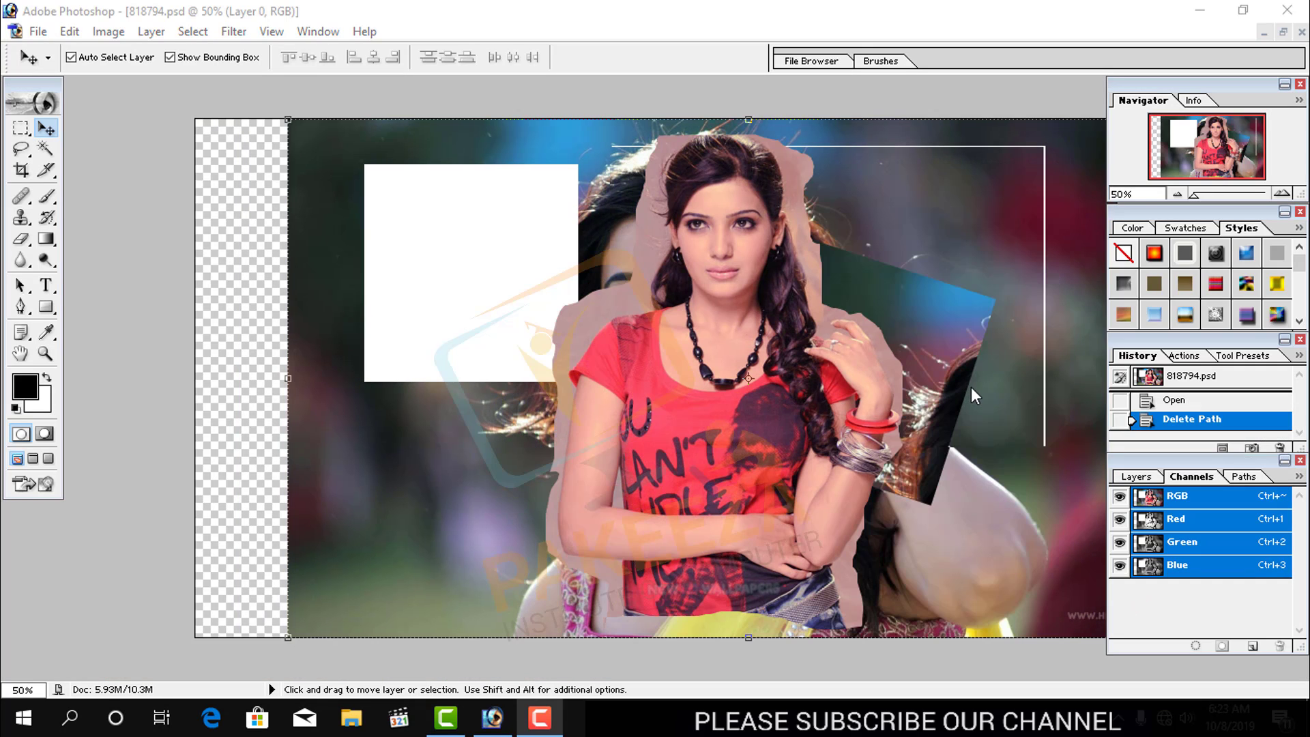
- Show the empty Paths list for 818794.psd, then restore and re-maximize the window
left_click(1245, 479)
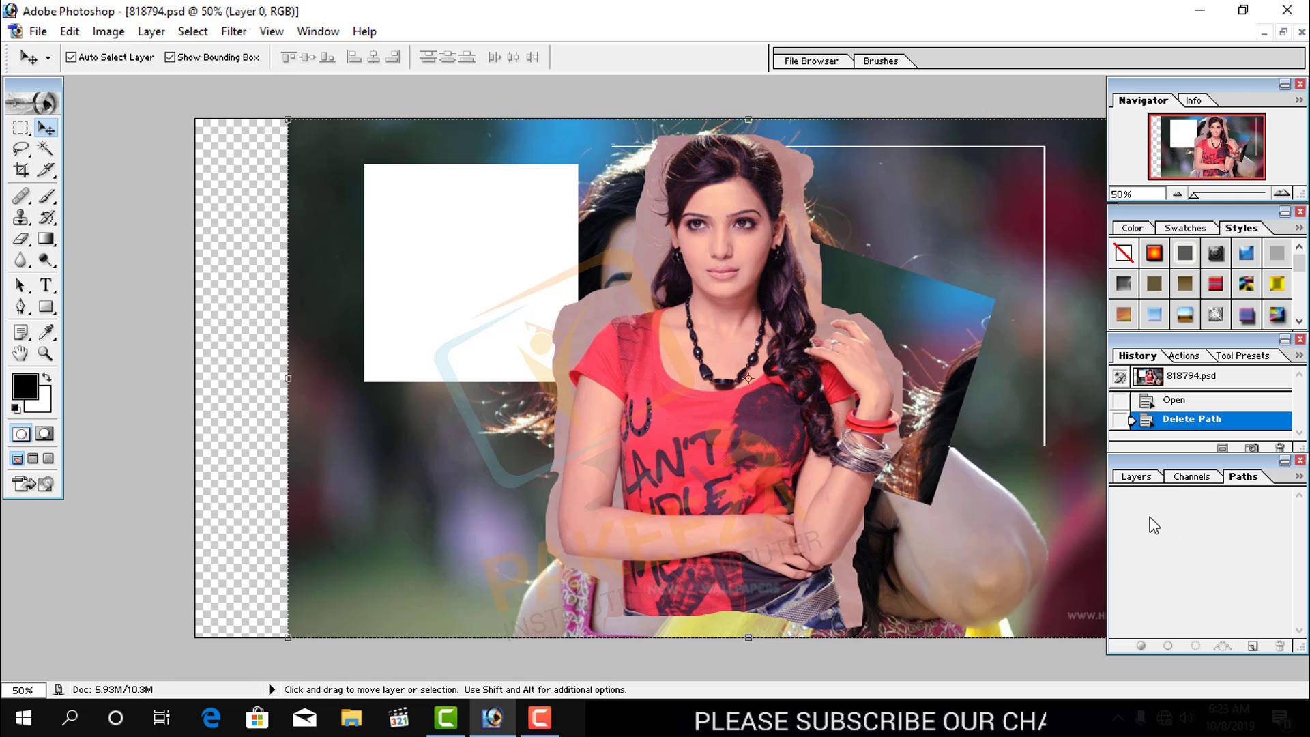
double_click(395, 17)
left_click(1231, 19)
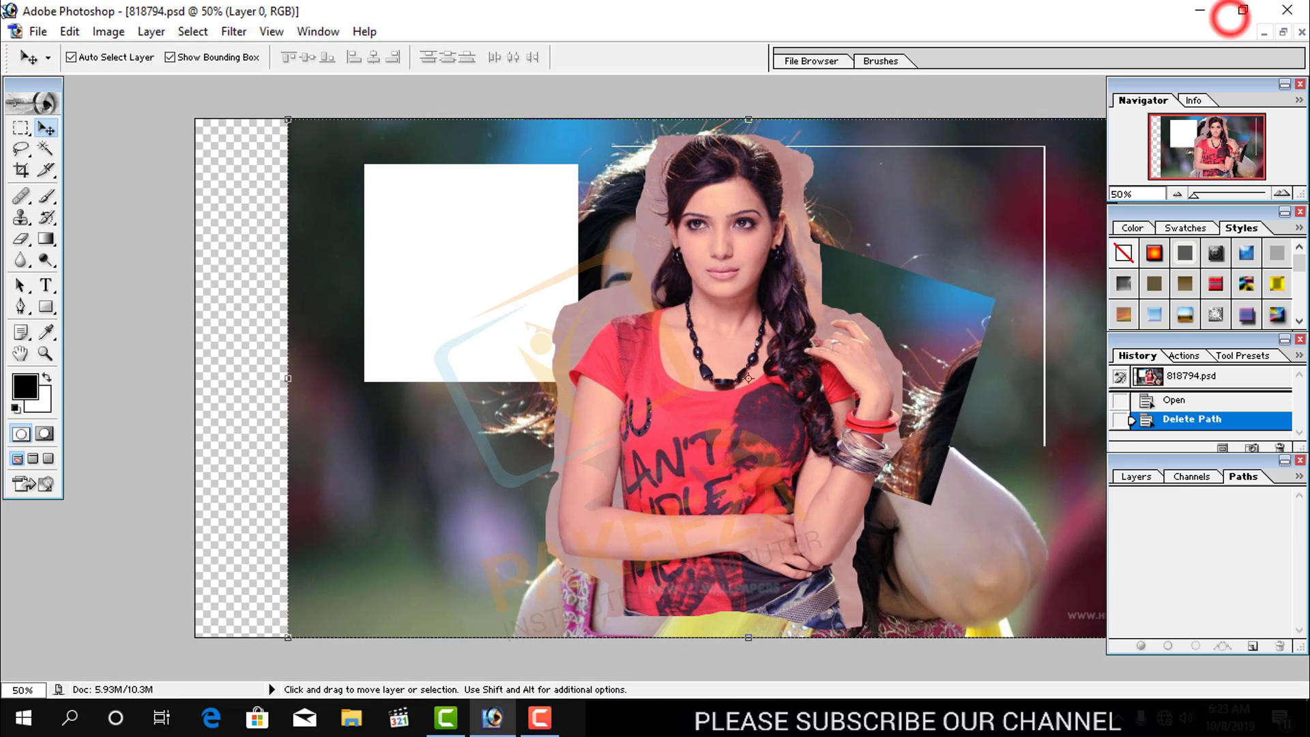
- Reopen 1315317-samantha-hd.jpg from recent files and show its Layers panel
left_click(38, 31)
mouse_move(89, 137)
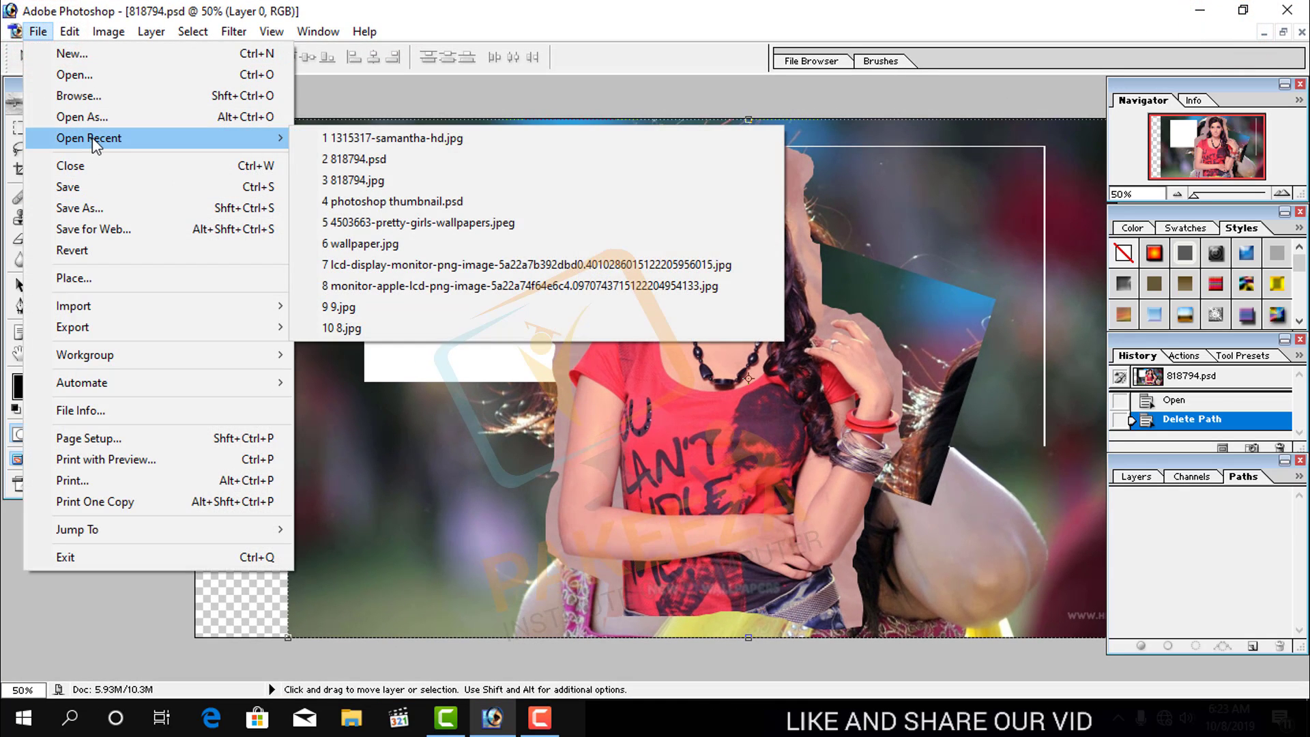
left_click(382, 139)
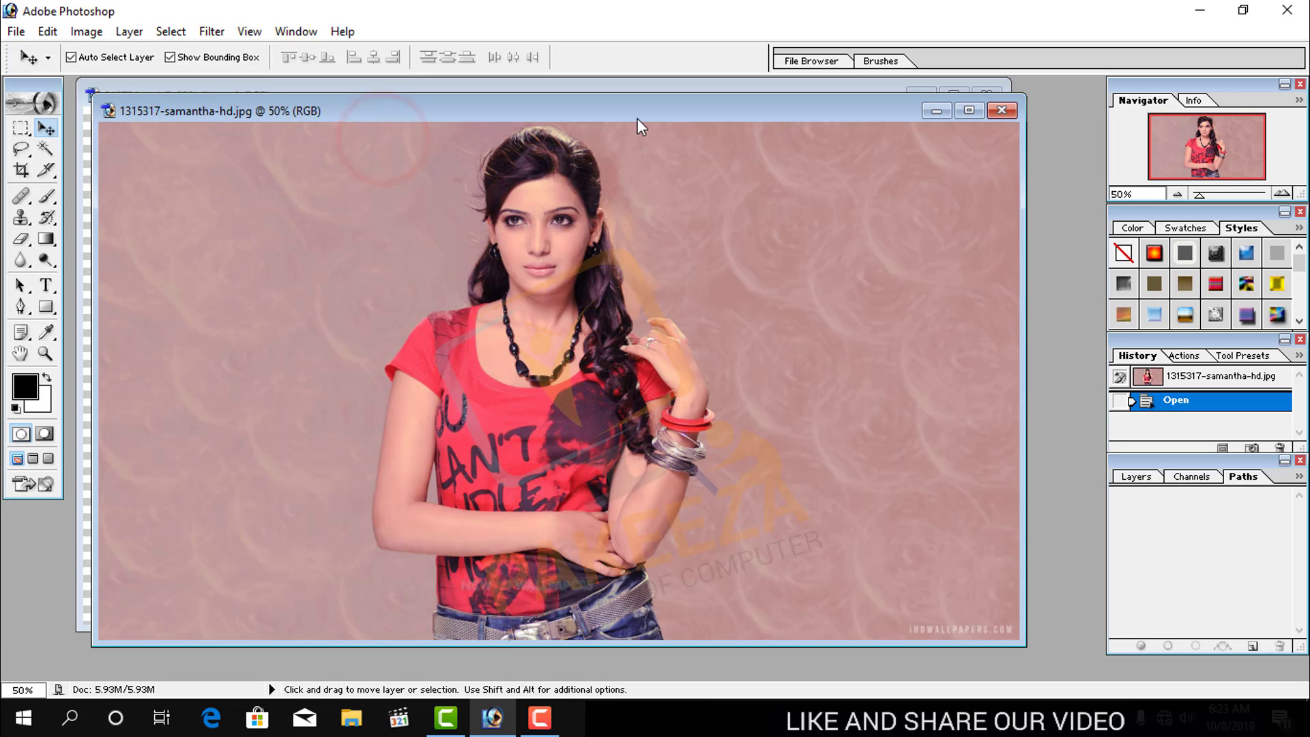
left_click(635, 108)
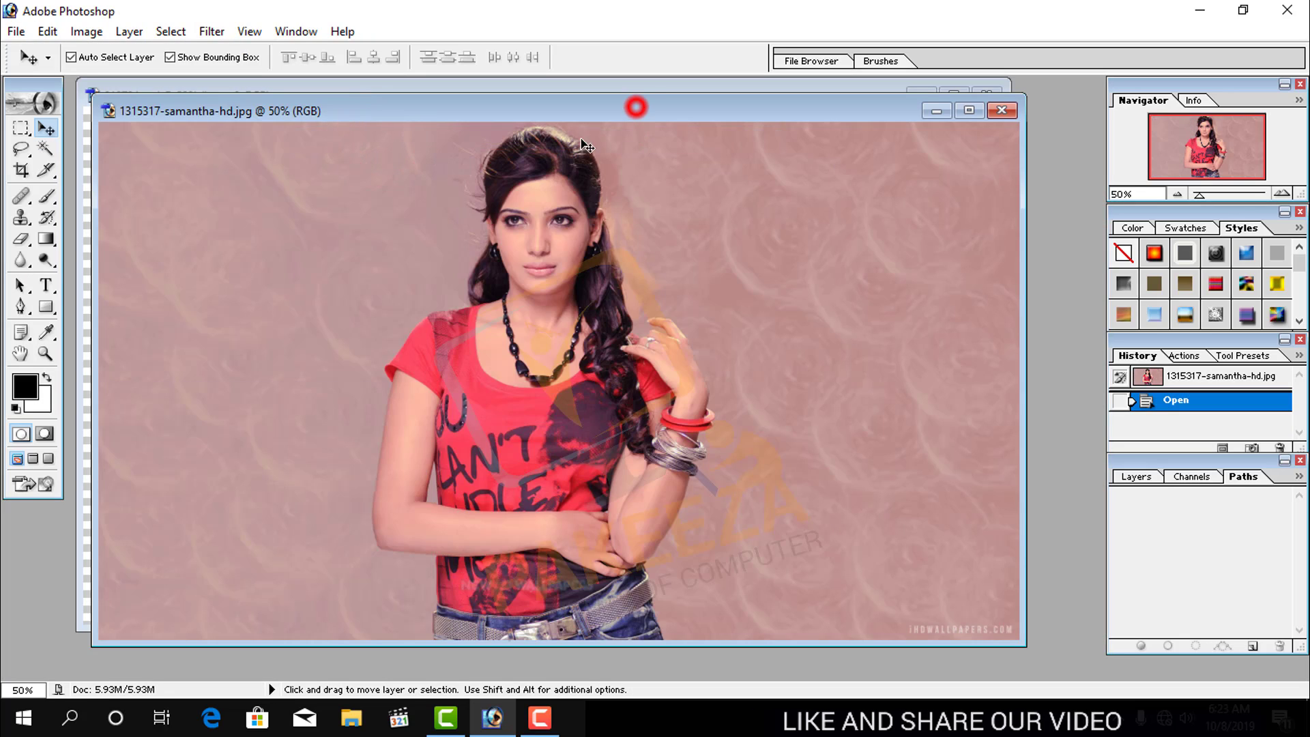
left_click(1133, 478)
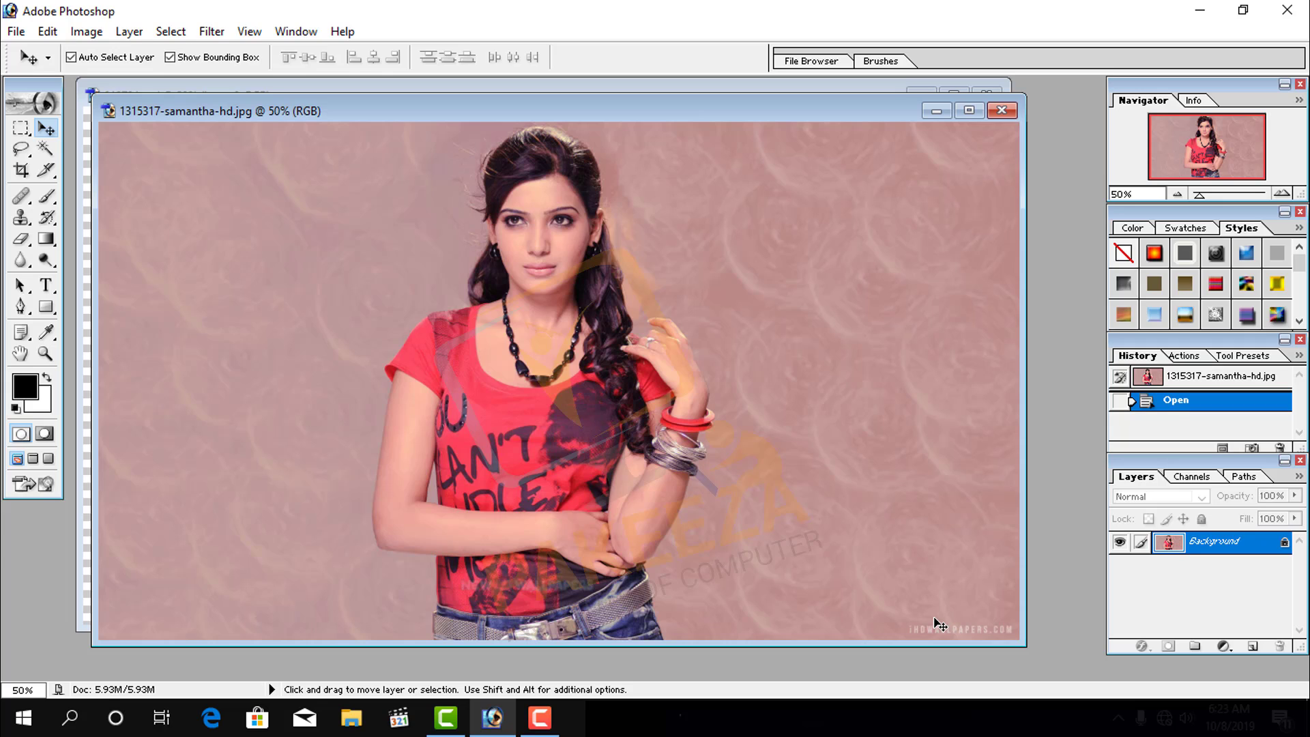
- With the Pen tool, trace the woman's outline from her left hip up over her head
key("p")
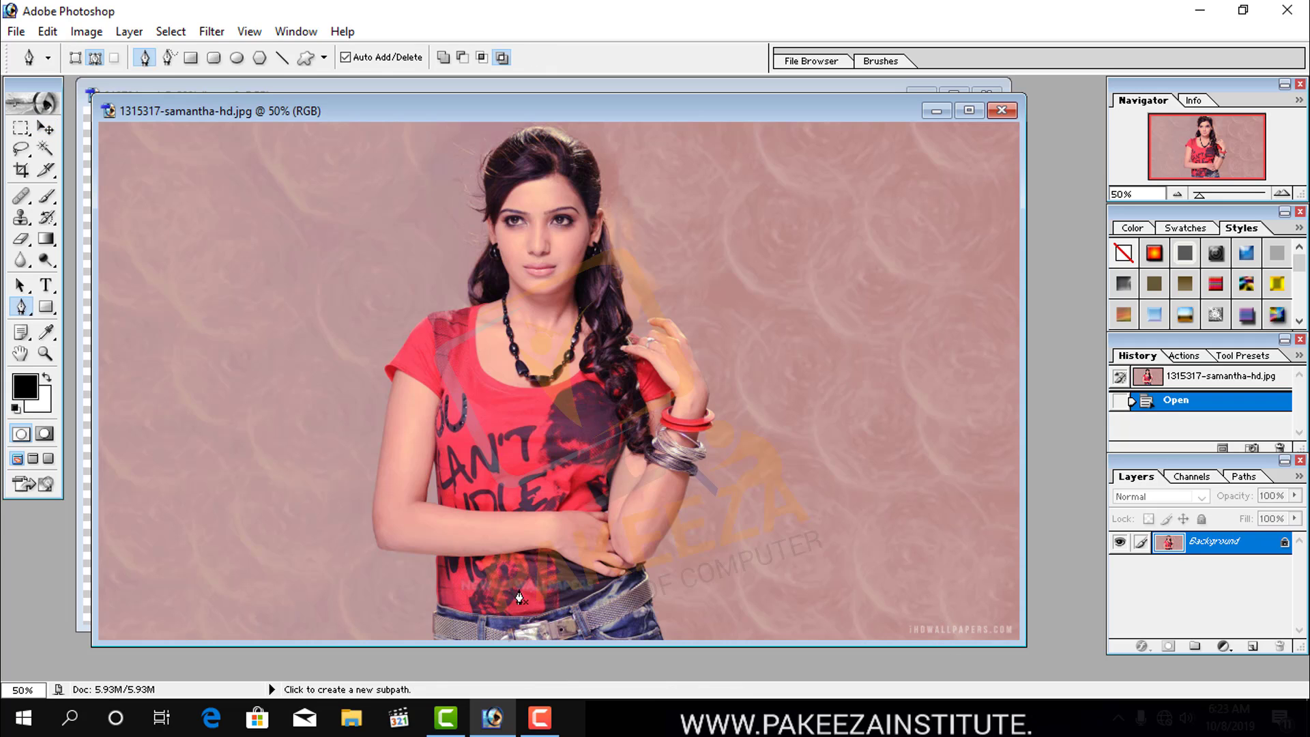
left_click(436, 638)
left_click(437, 610)
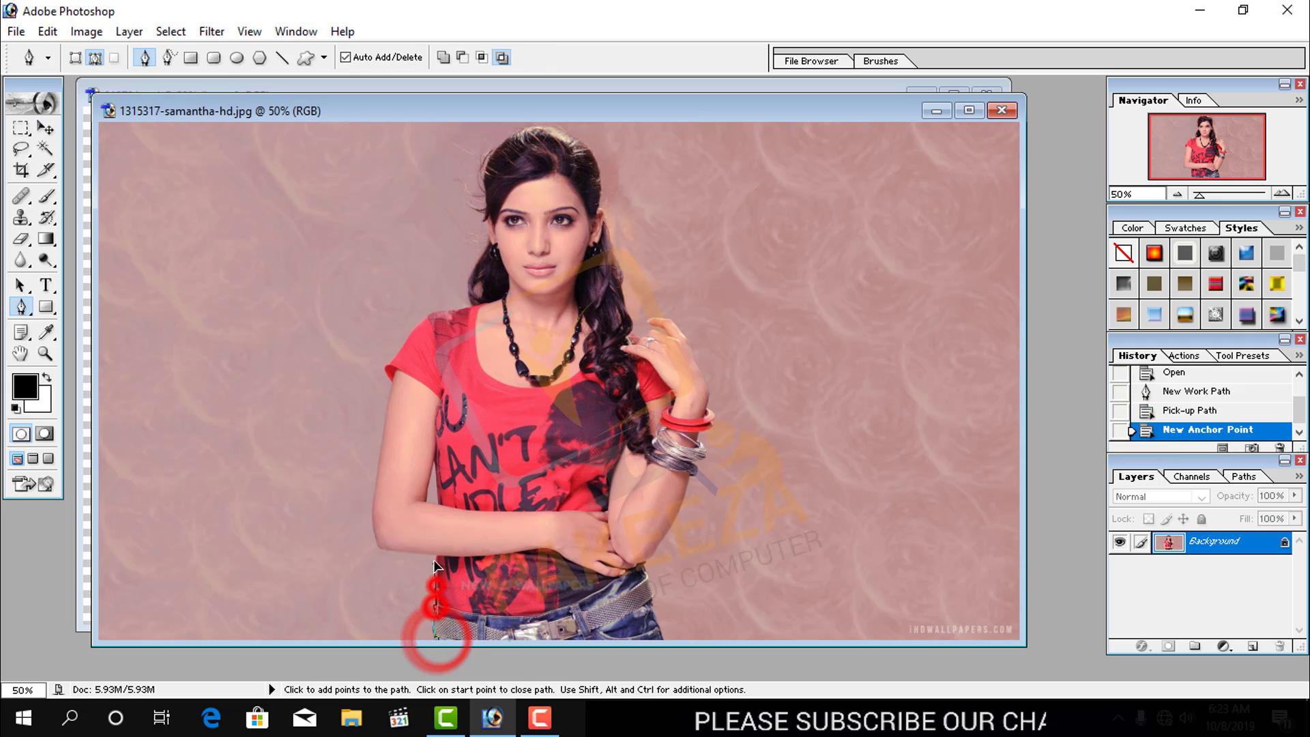
left_click(434, 551)
left_click(376, 548)
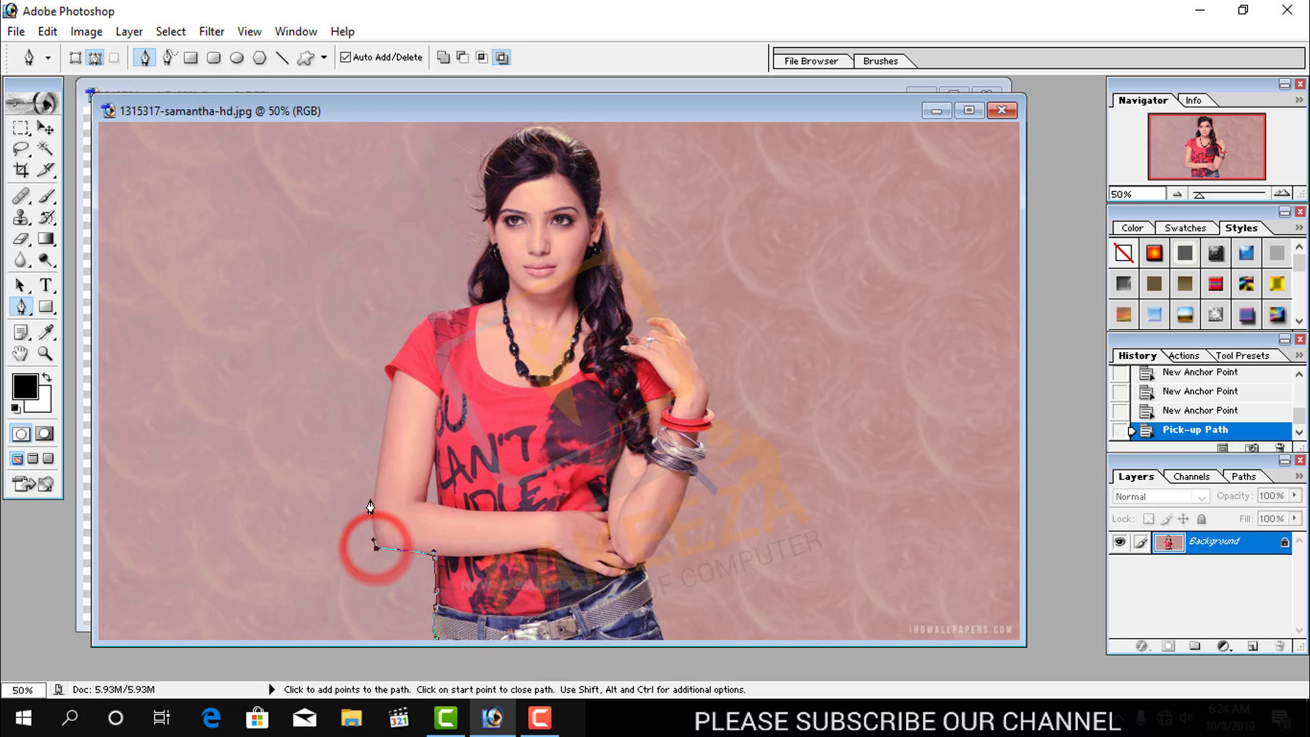
left_click_drag(370, 499, 373, 486)
left_click_drag(392, 366, 388, 359)
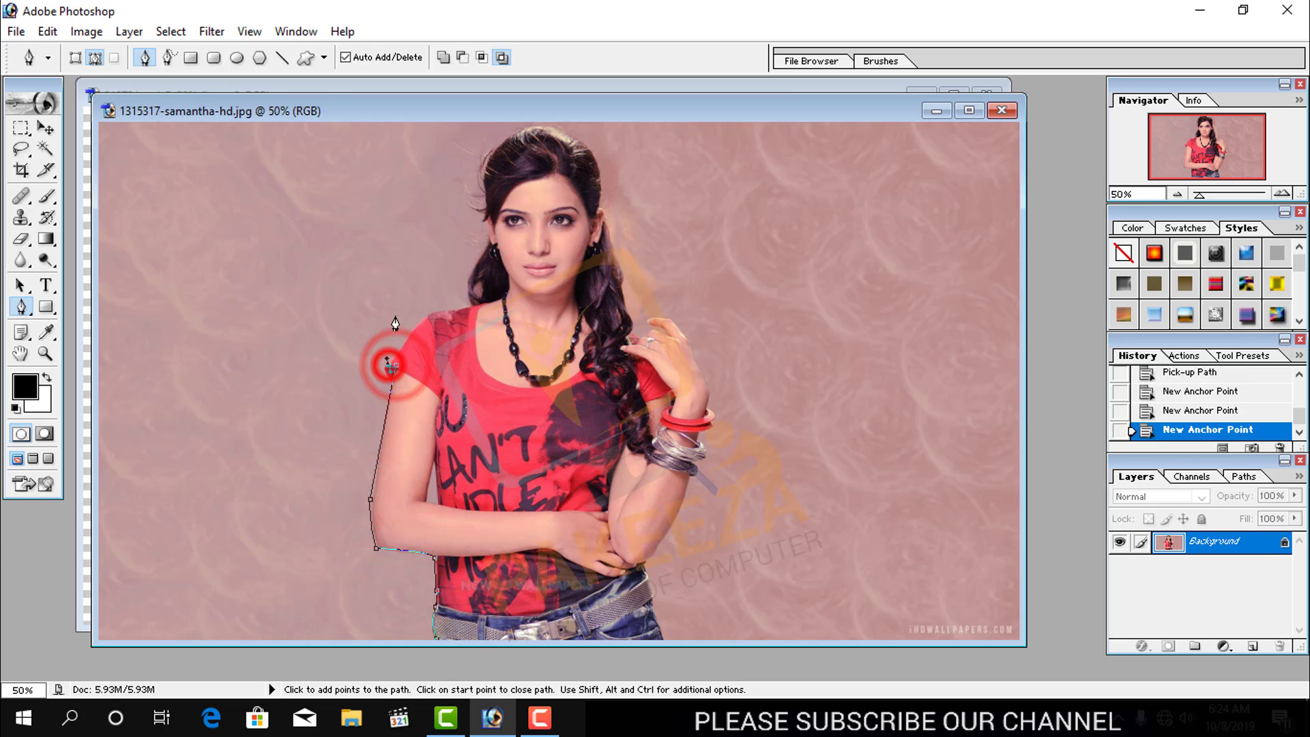
left_click(425, 322)
left_click(471, 309)
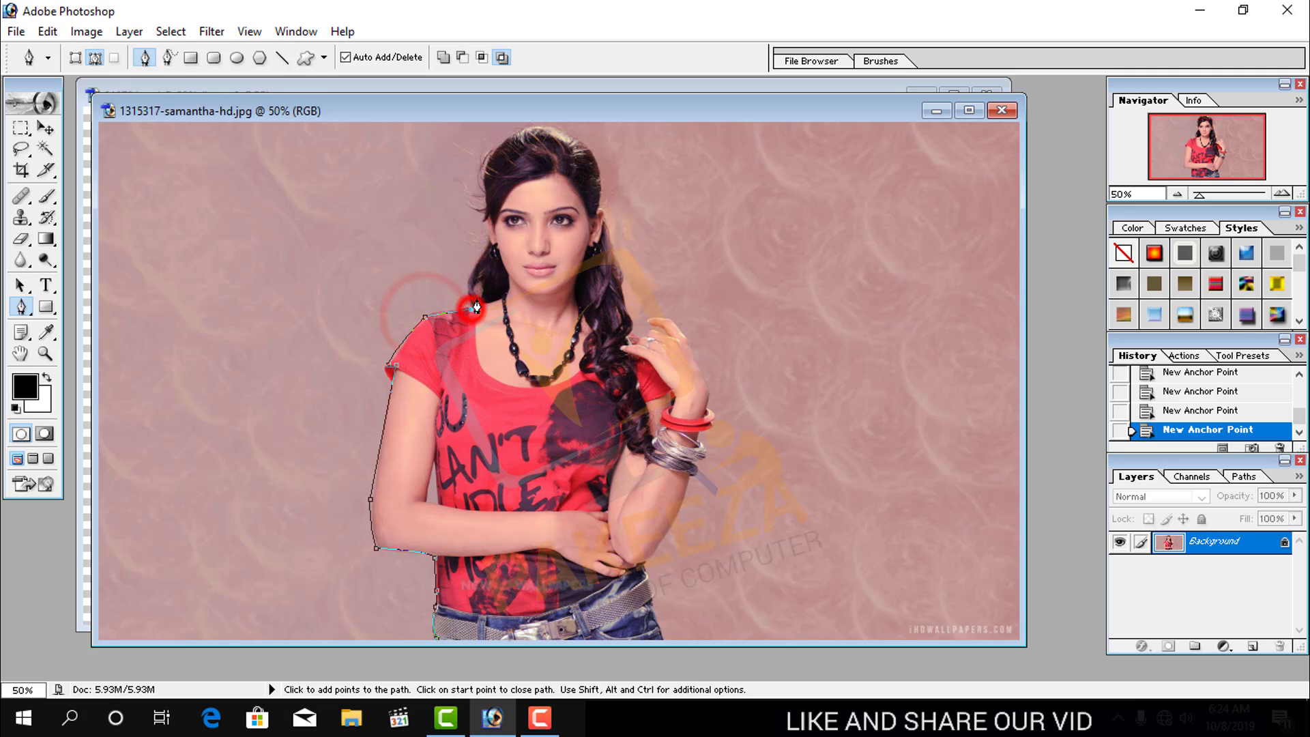
left_click(492, 237)
left_click(489, 205)
left_click(498, 129)
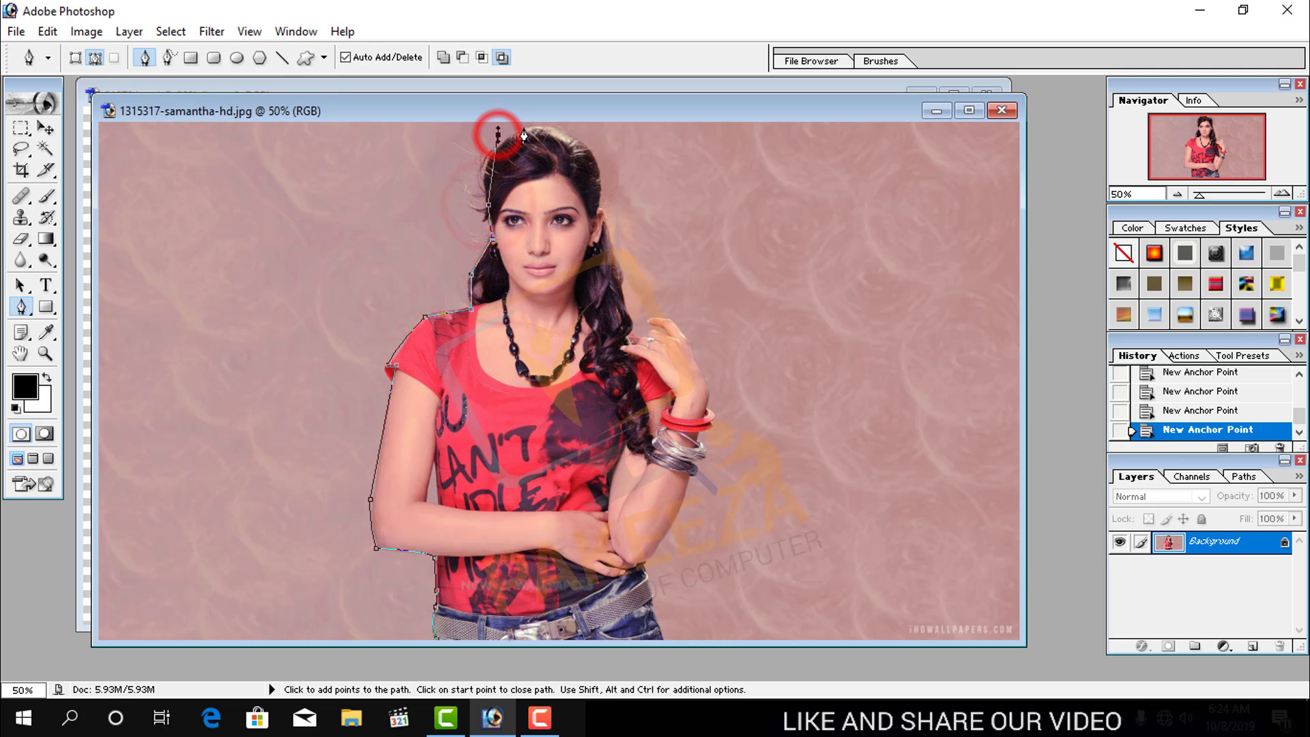
left_click_drag(543, 127, 573, 140)
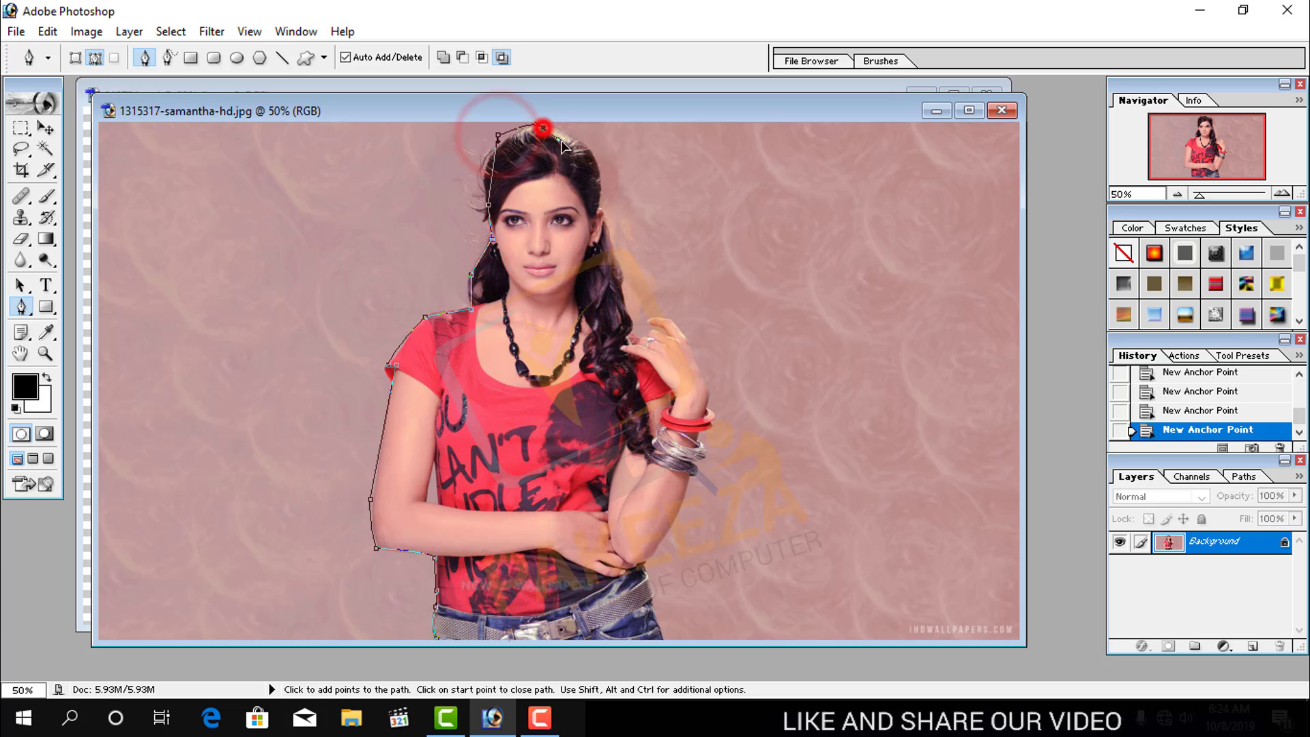
- Continue the outline down her hair and raised right arm, closing it at the start point
left_click(599, 168)
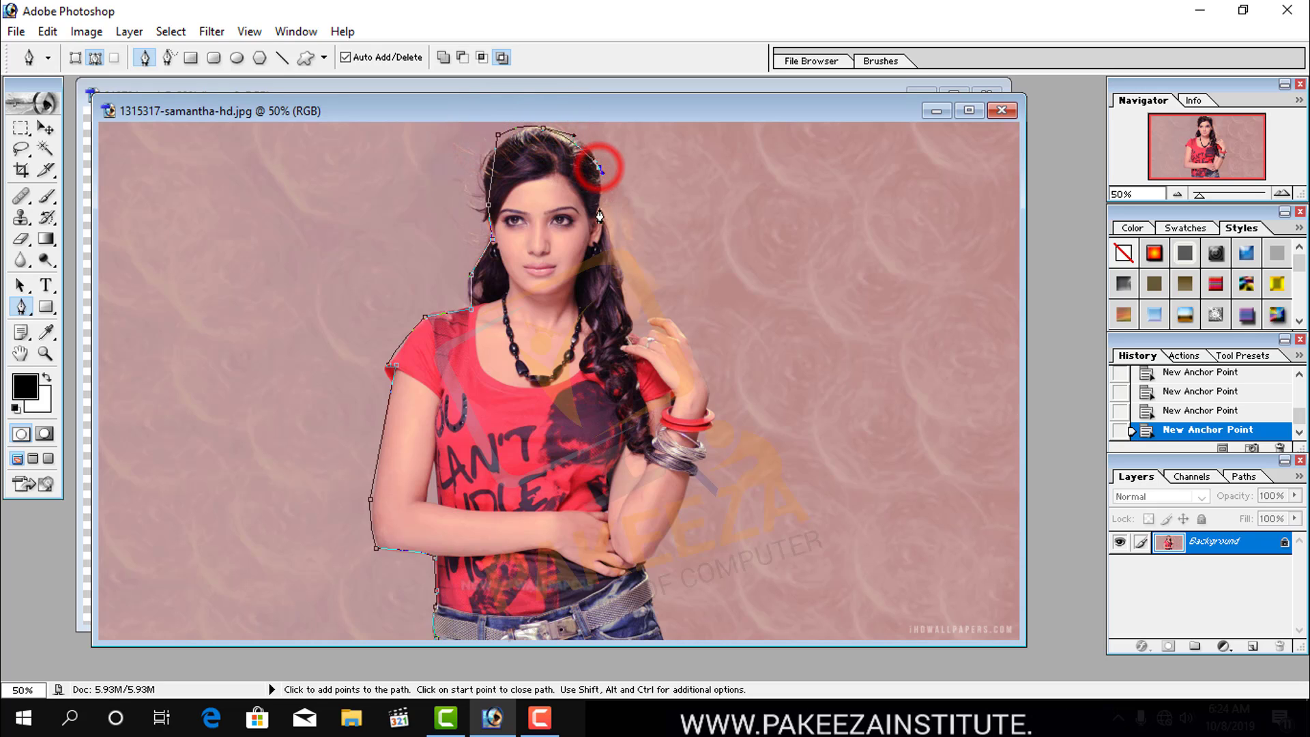
left_click(600, 210)
left_click(617, 249)
left_click(629, 311)
left_click(661, 319)
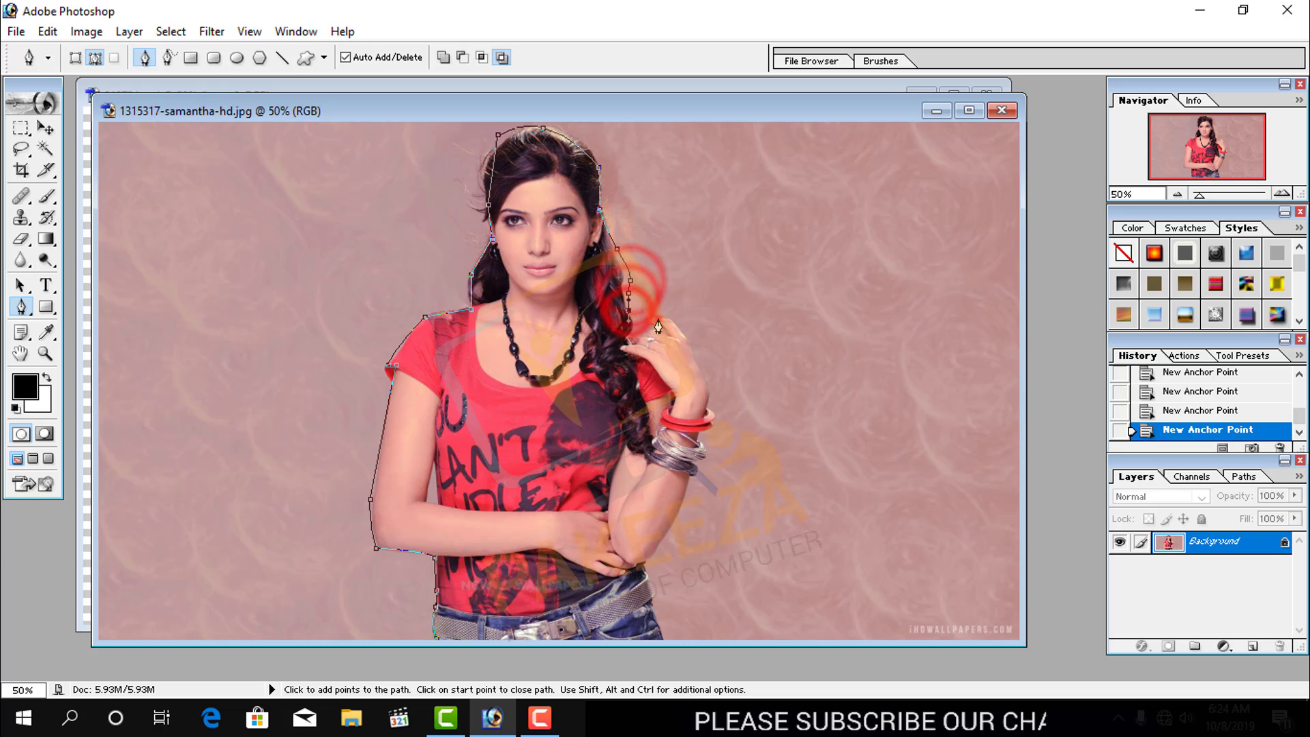
left_click(697, 339)
left_click(714, 378)
left_click(718, 417)
left_click(691, 522)
left_click(674, 560)
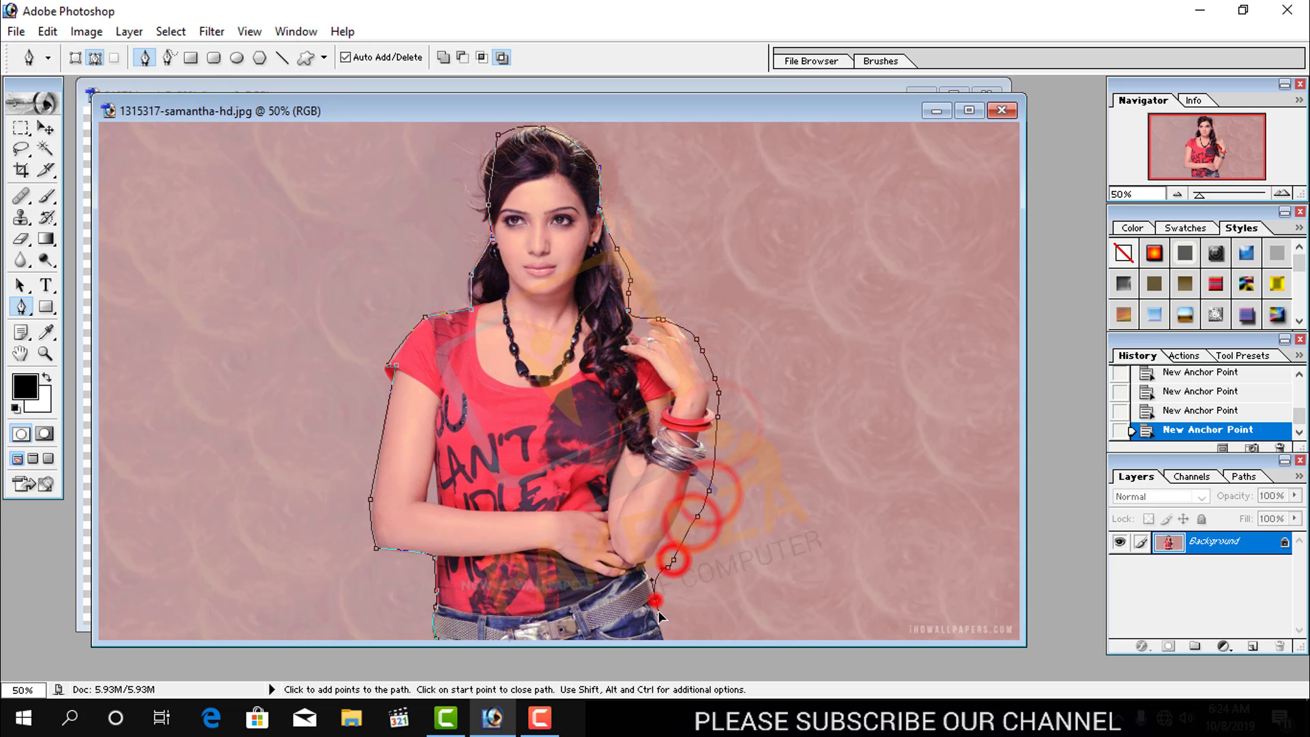
left_click(656, 598)
left_click(661, 635)
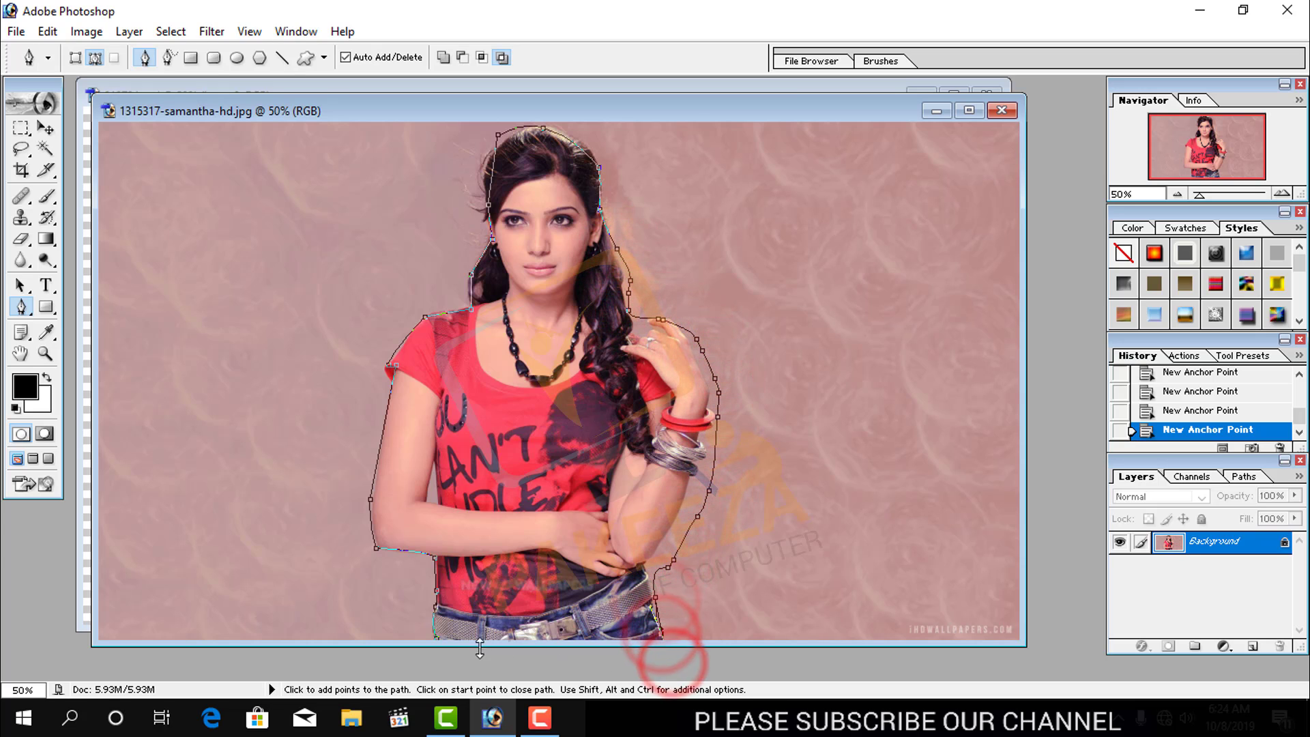
left_click(437, 643)
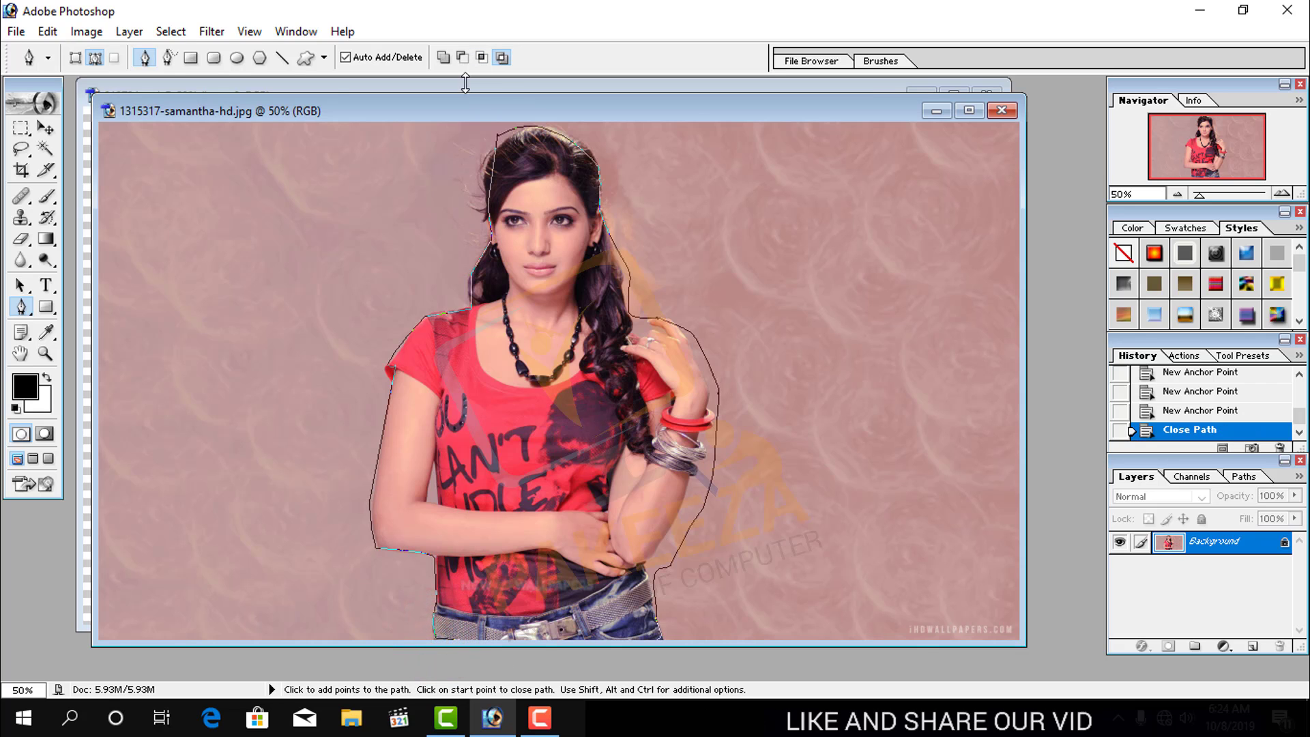
- Load the closed pen path as a selection with Ctrl+Enter and save the photo
left_click_drag(476, 121, 484, 130)
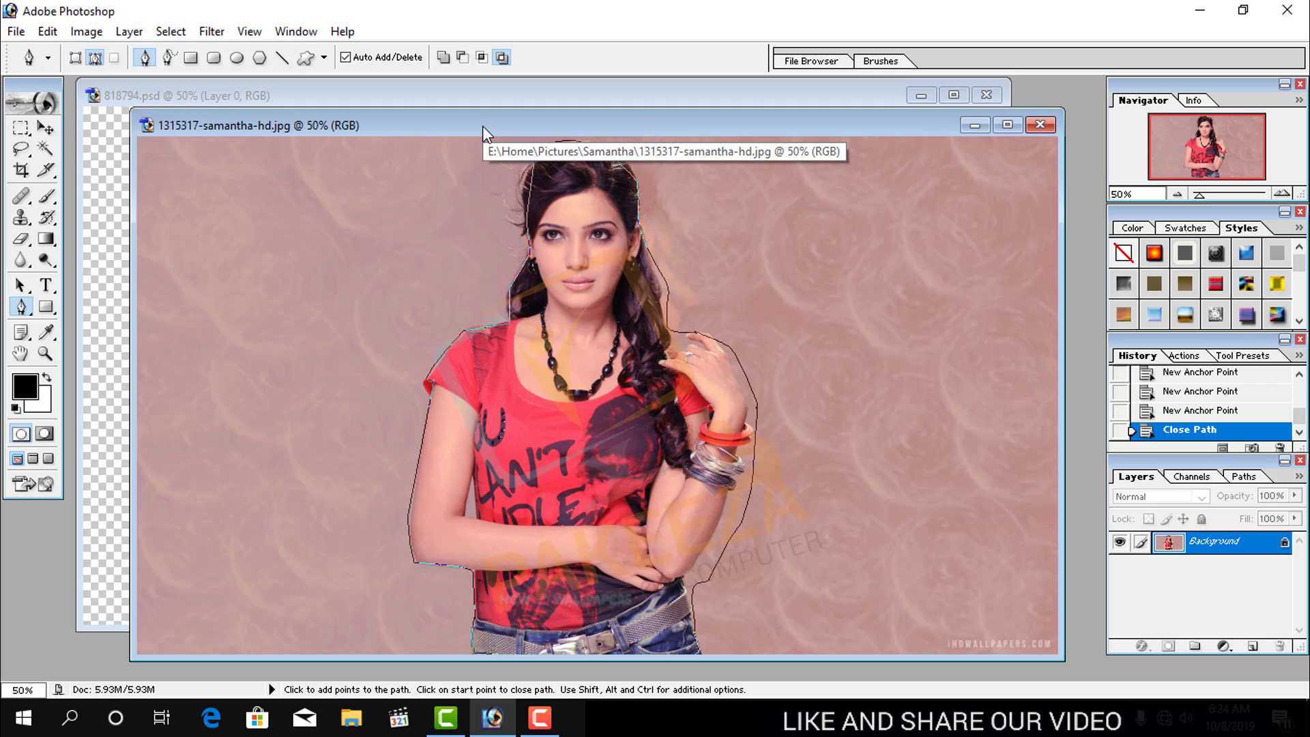
key("ctrl+s")
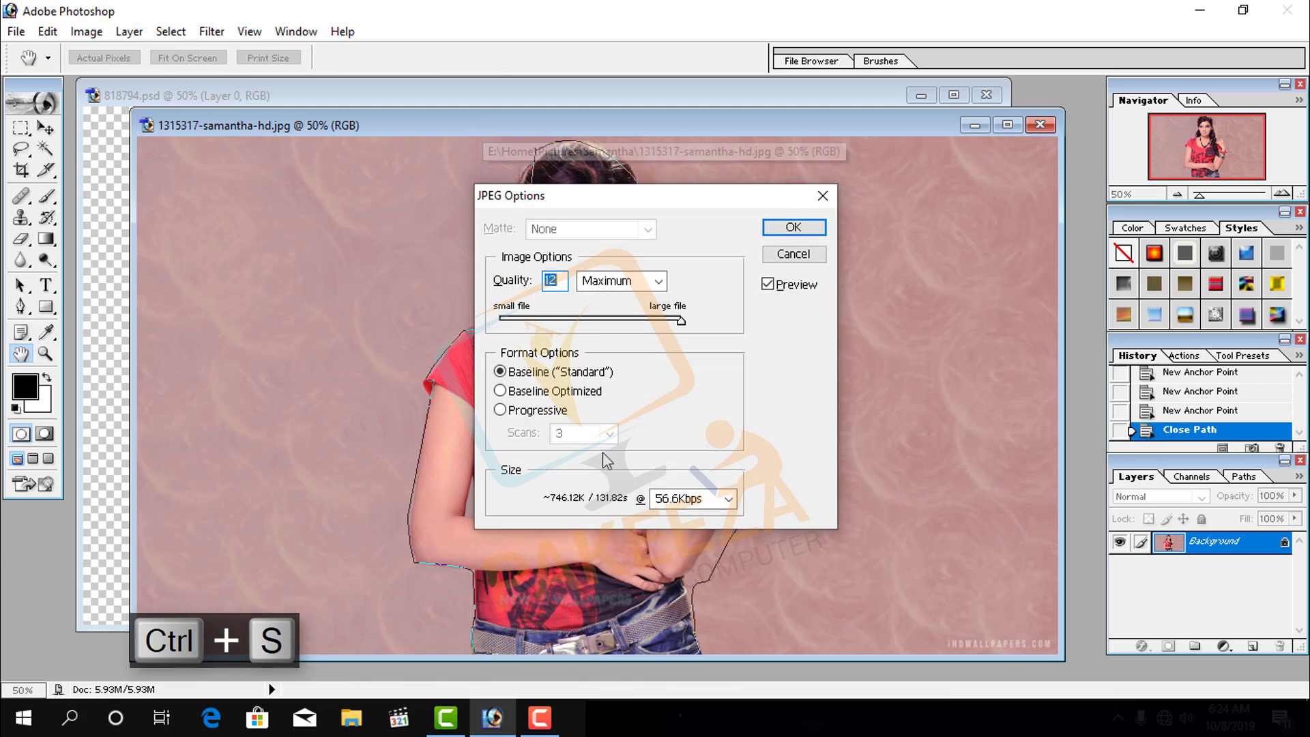
left_click(802, 260)
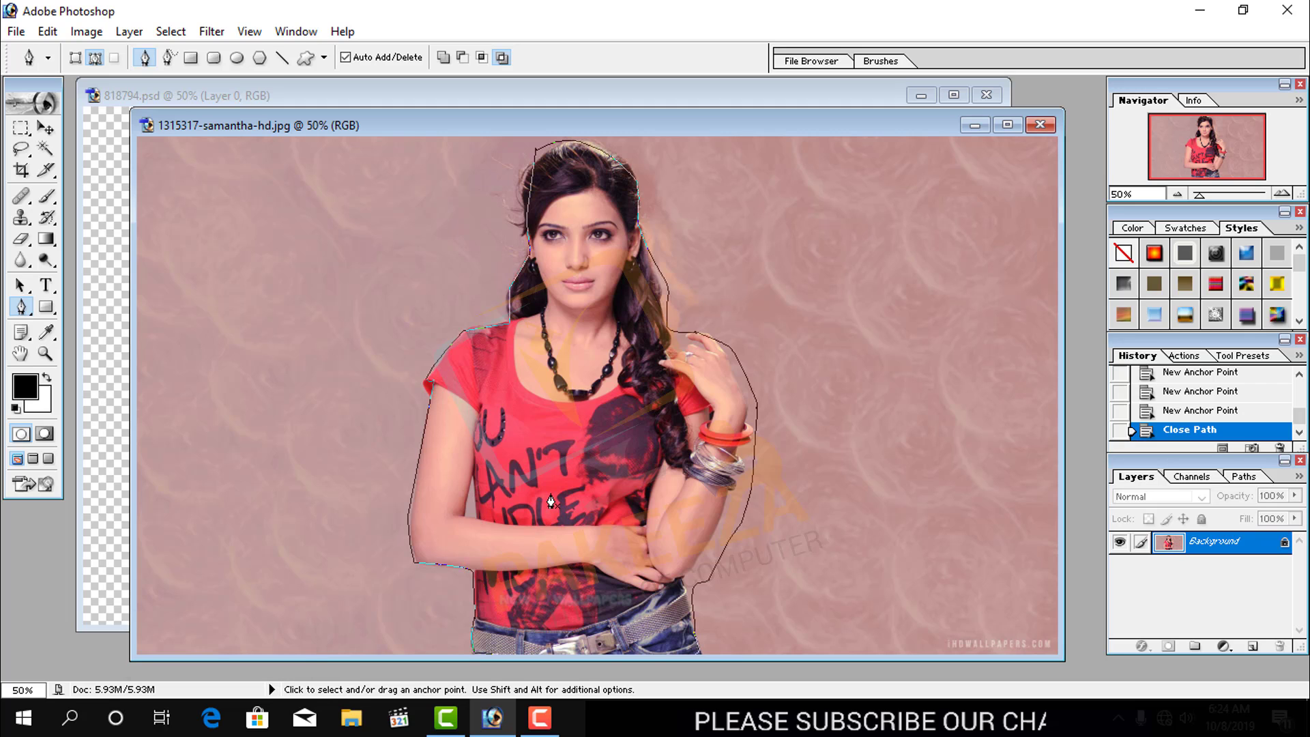
key("ctrl+Return")
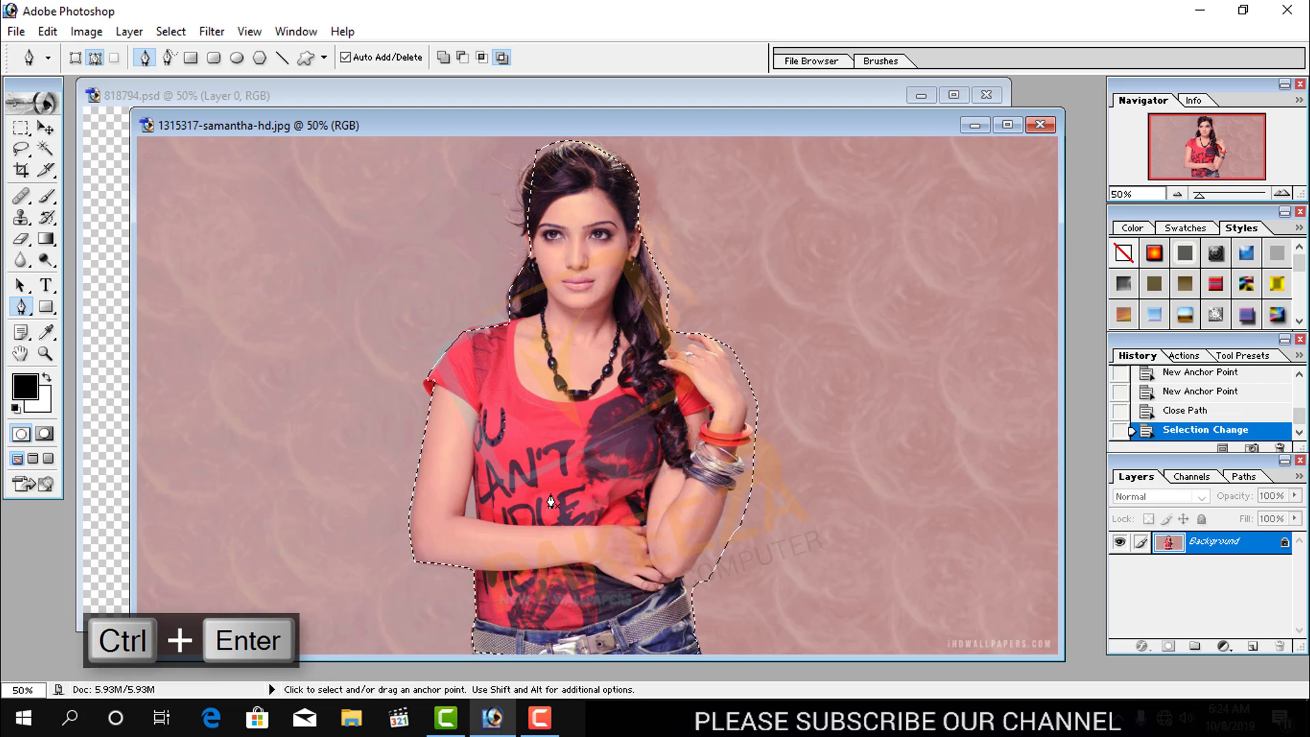
key("ctrl+s")
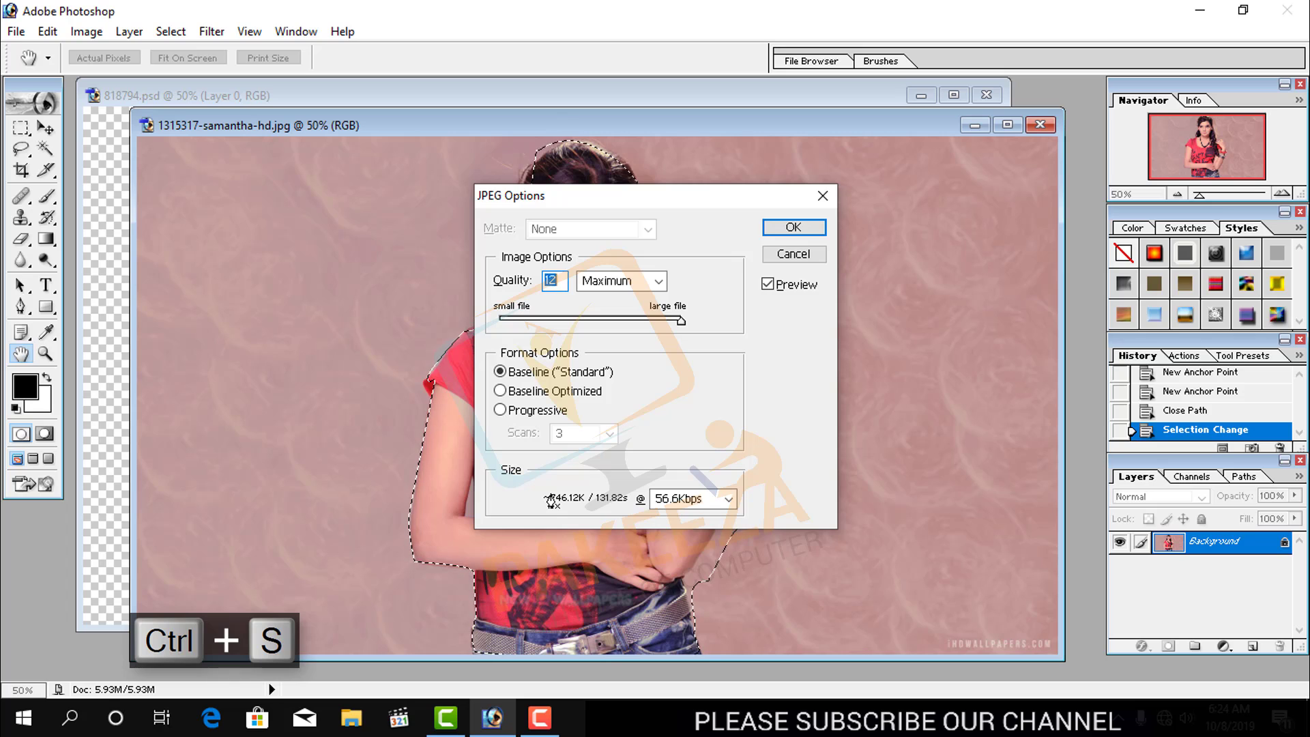
key("Return")
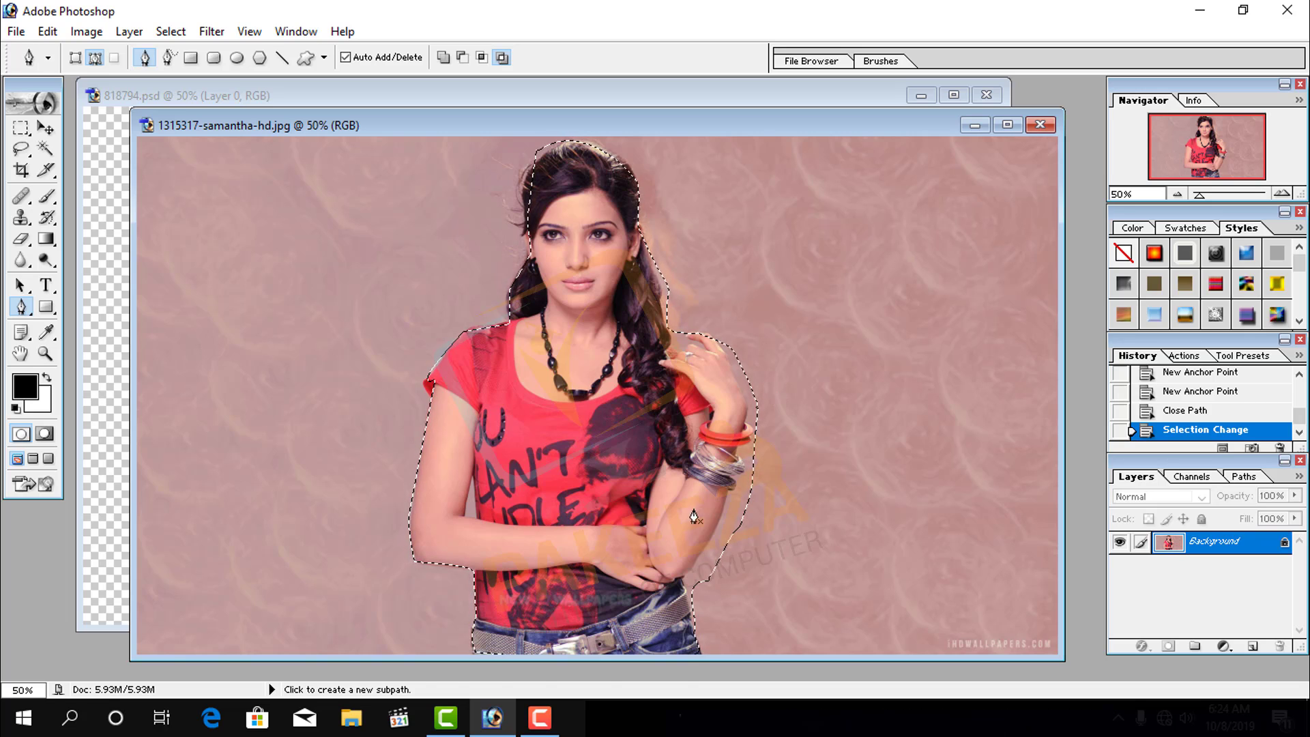
- With the Move tool, drag the selected woman right, then back near her original spot
left_click(45, 127)
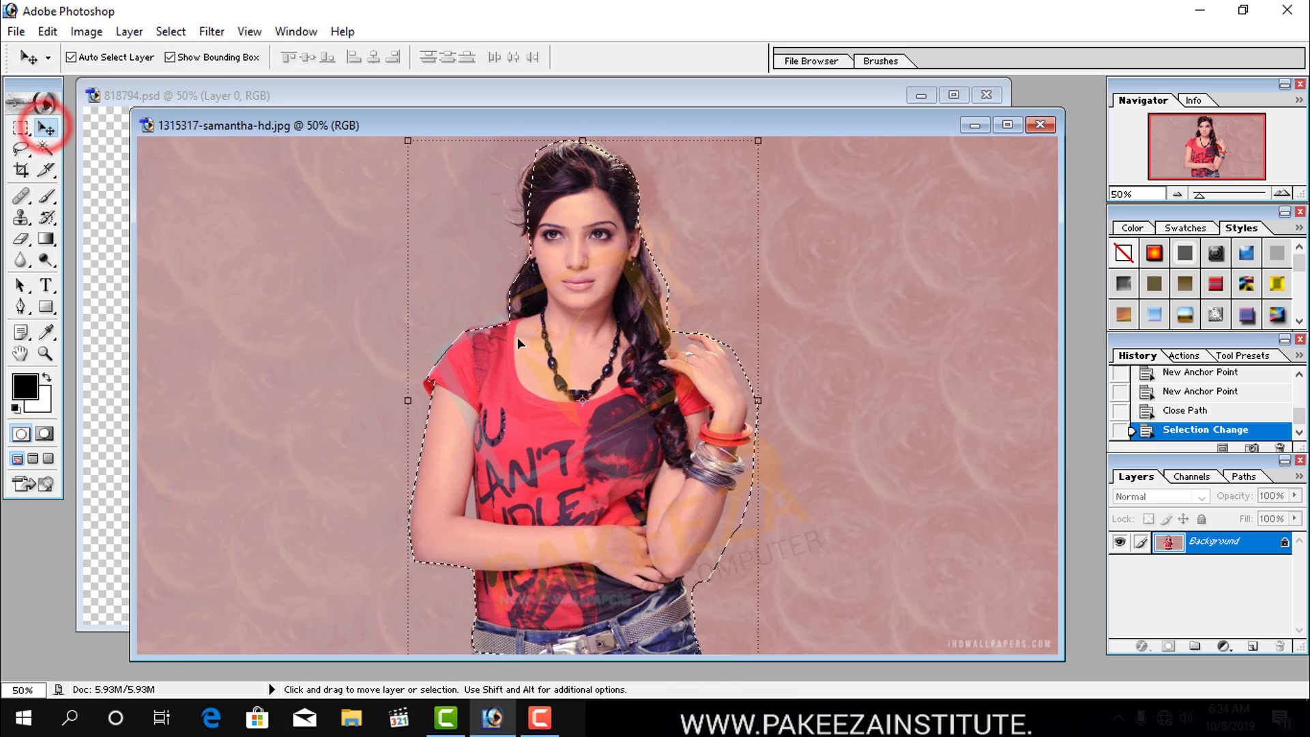
mouse_move(517, 338)
left_mouse_down()
mouse_move(724, 321)
mouse_move(772, 343)
left_mouse_up()
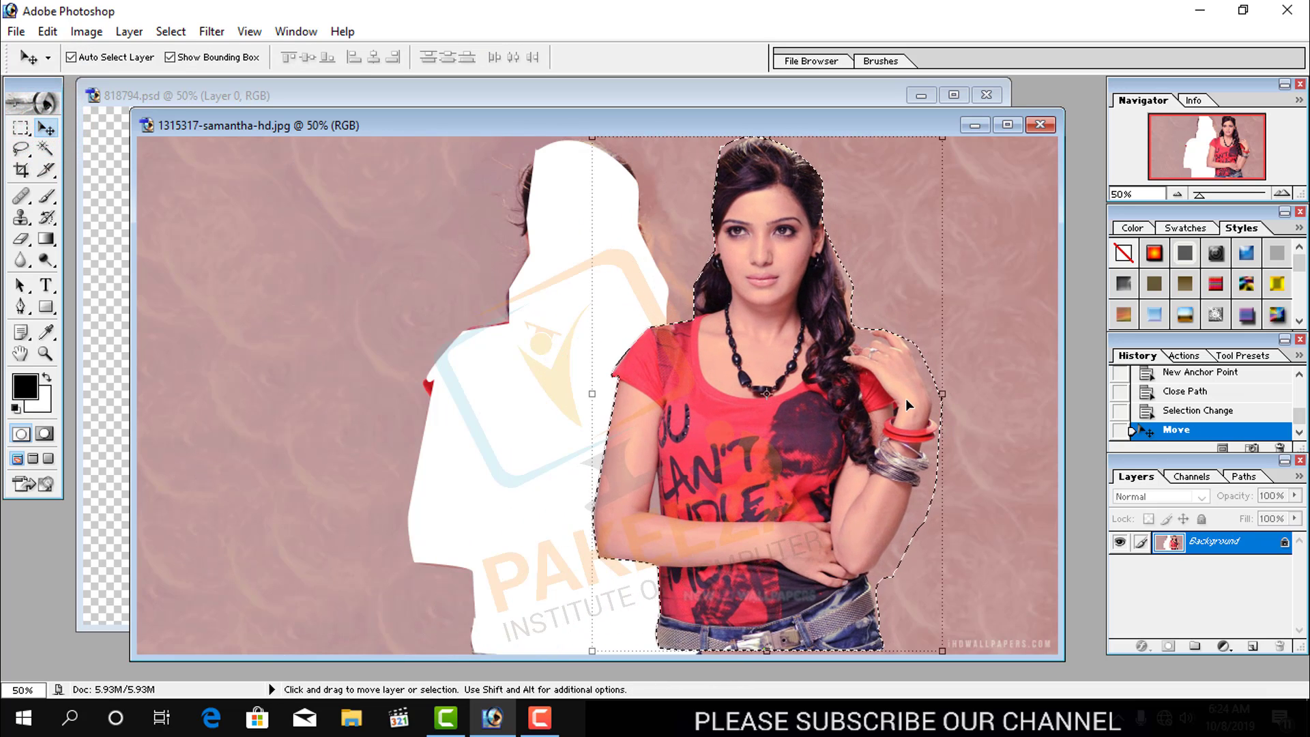
mouse_move(624, 355)
left_mouse_down()
mouse_move(508, 334)
mouse_move(300, 337)
left_mouse_up()
left_click_drag(407, 355, 698, 345)
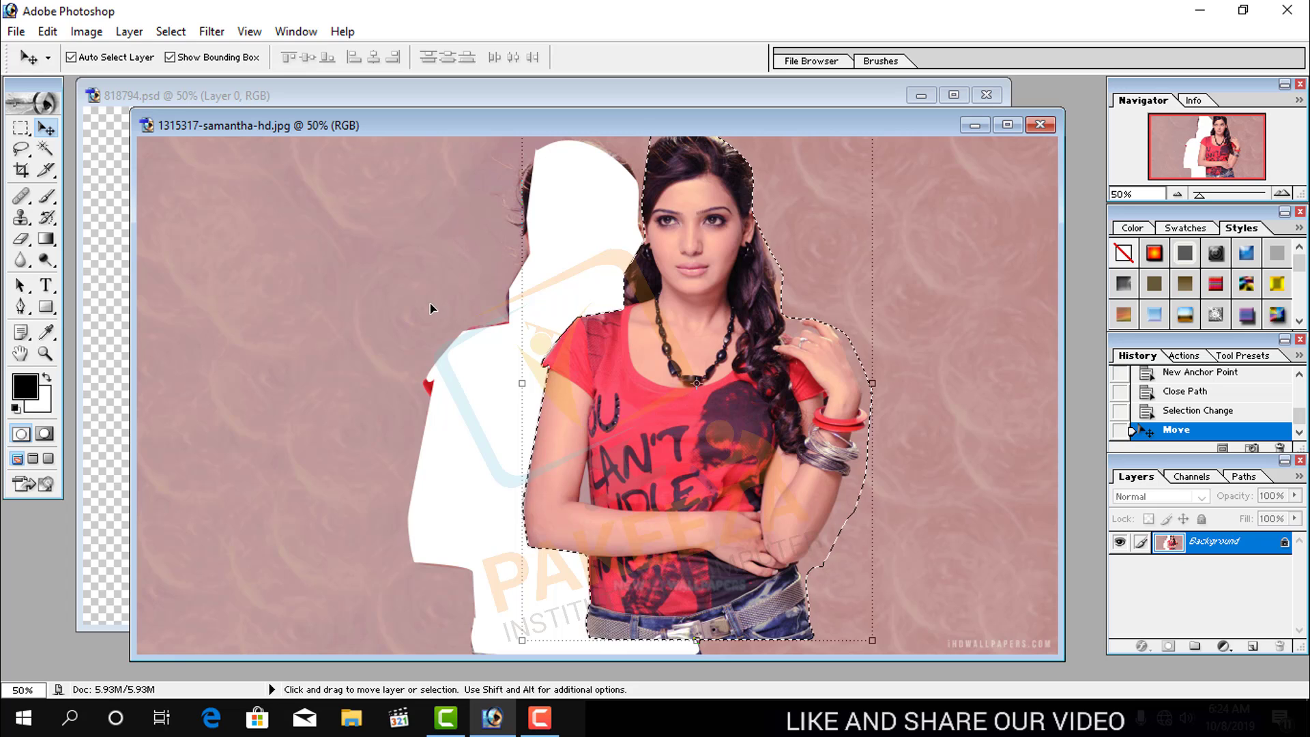
mouse_move(673, 388)
left_mouse_down()
mouse_move(516, 374)
mouse_move(642, 395)
left_mouse_up()
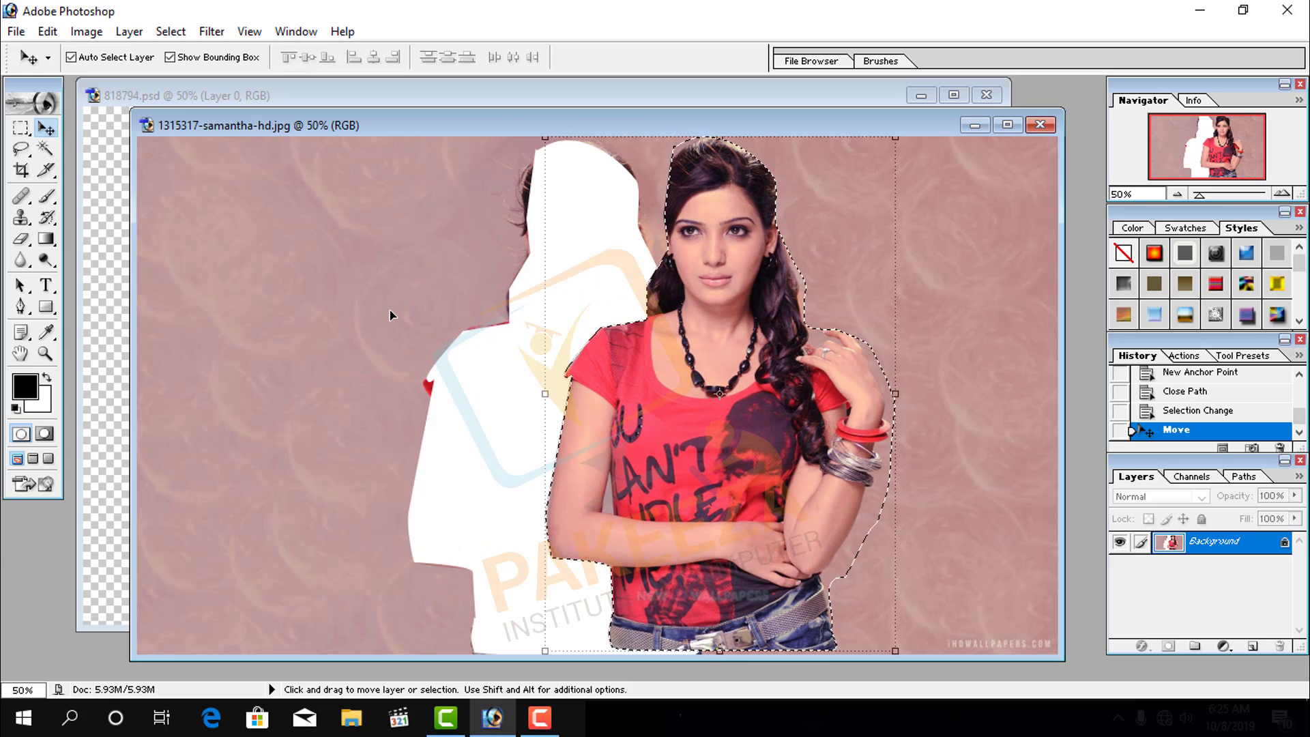
- Deselect the woman with the Marquee tool and dismiss the locked-layer warning
key("m")
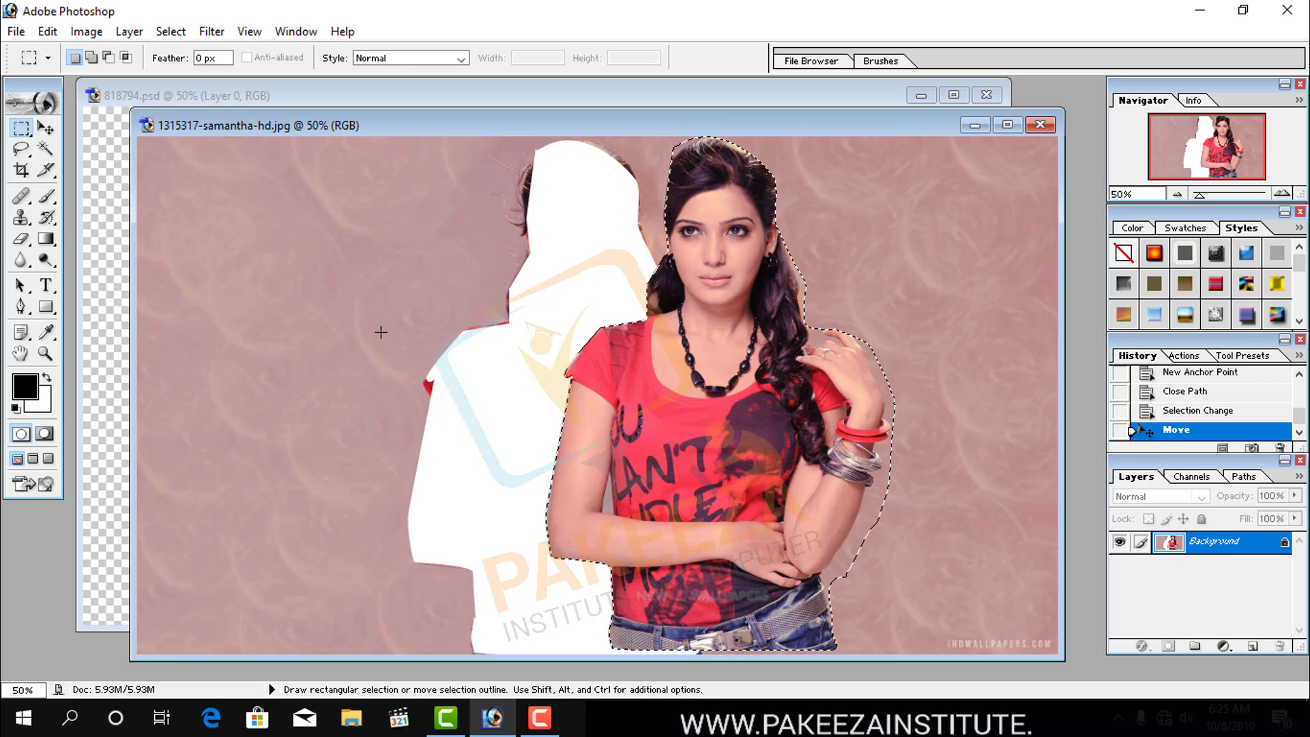
left_click(372, 328)
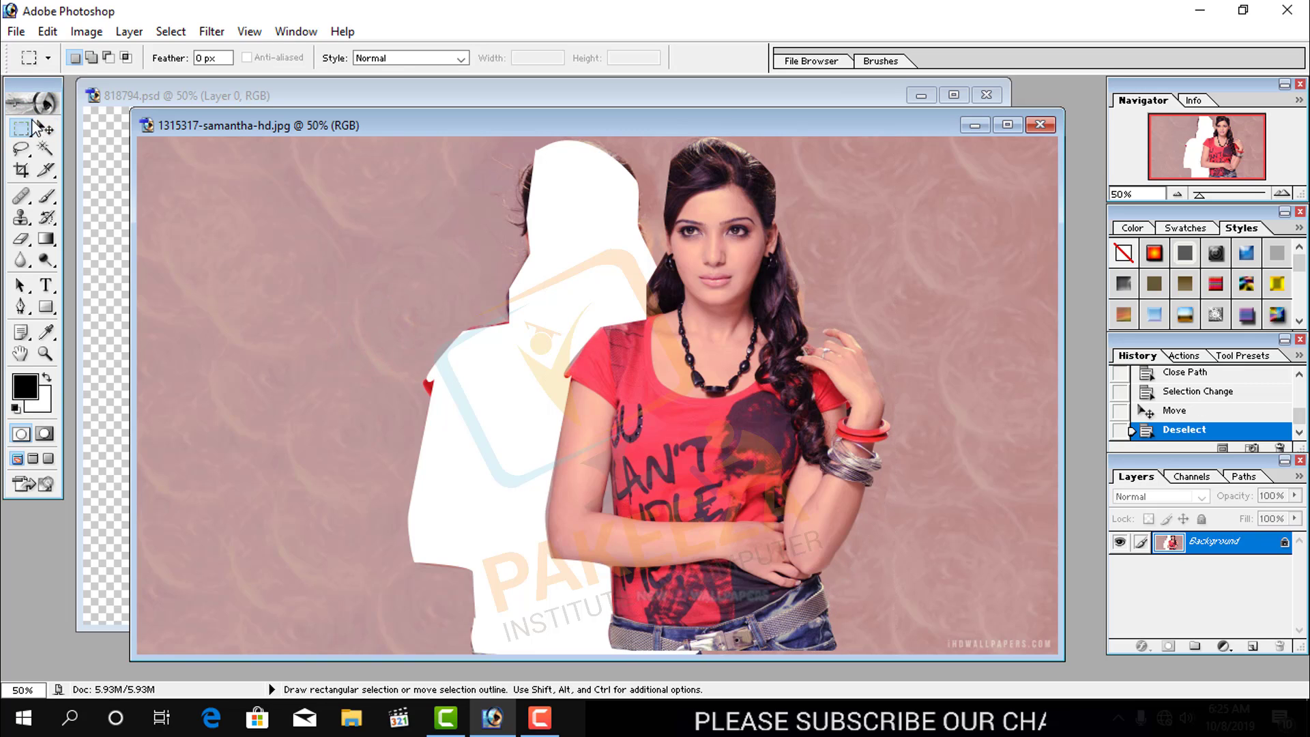
left_click(45, 129)
left_click(718, 430)
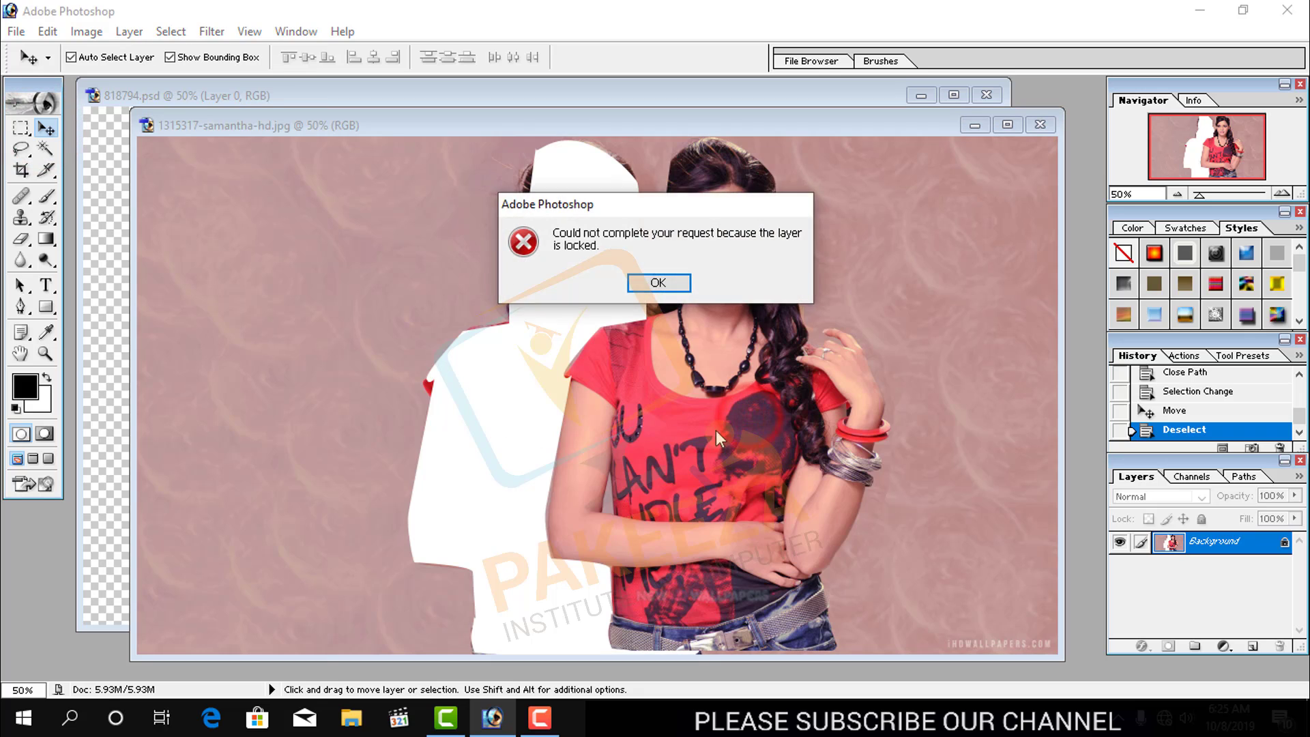
left_click(659, 282)
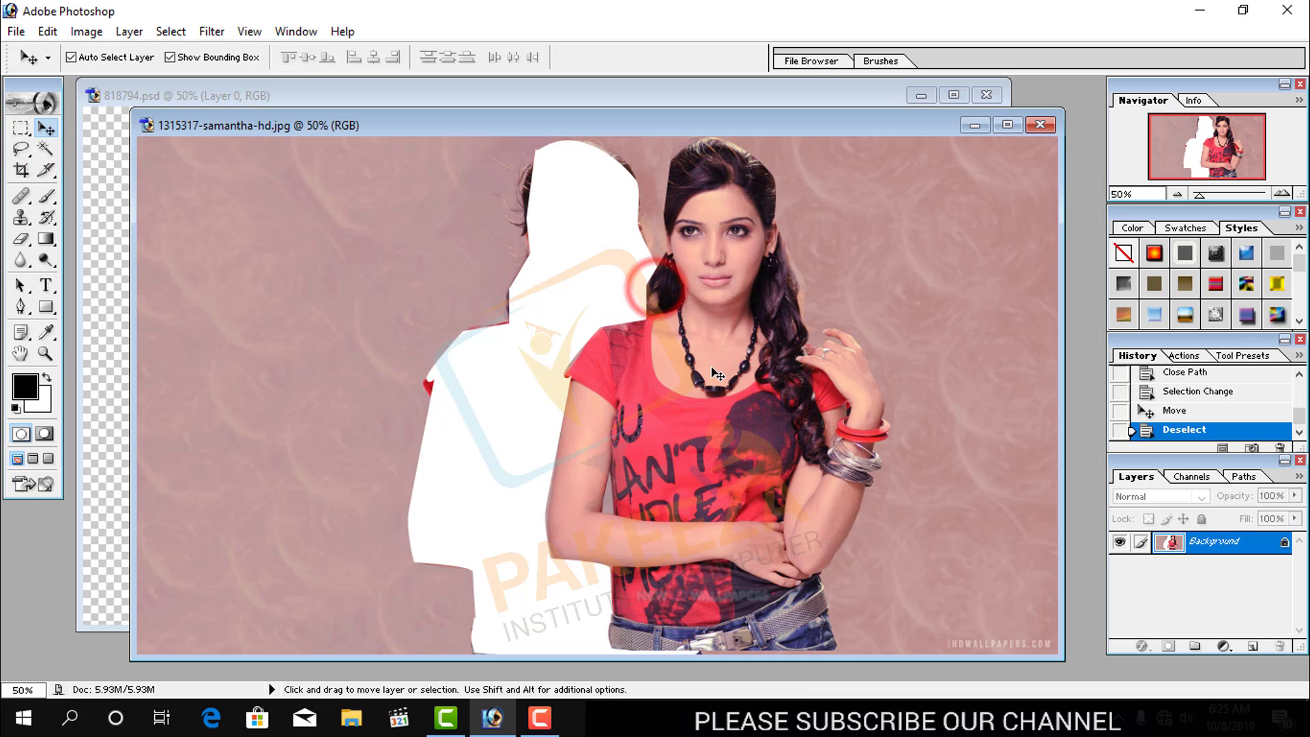
- Repeatedly try to move the locked layer, dismissing each locked-layer warning with OK
left_click(662, 282)
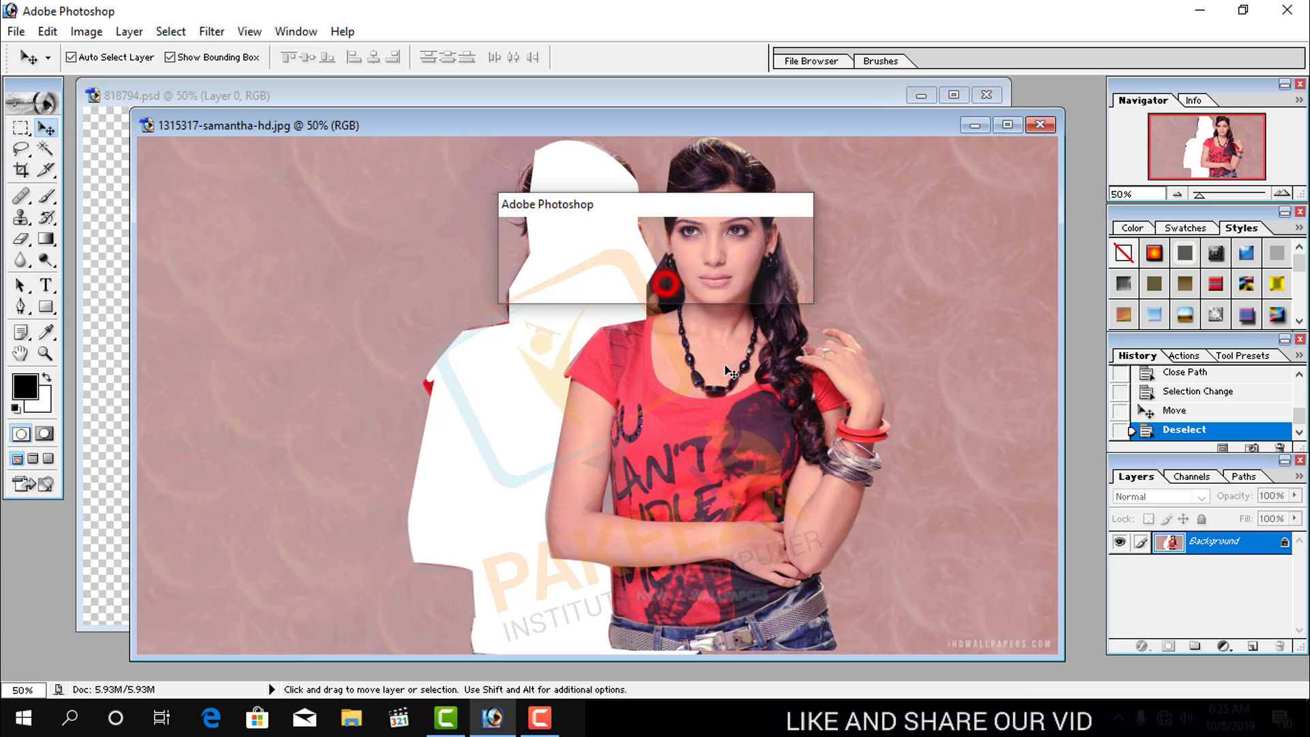
left_click(694, 414)
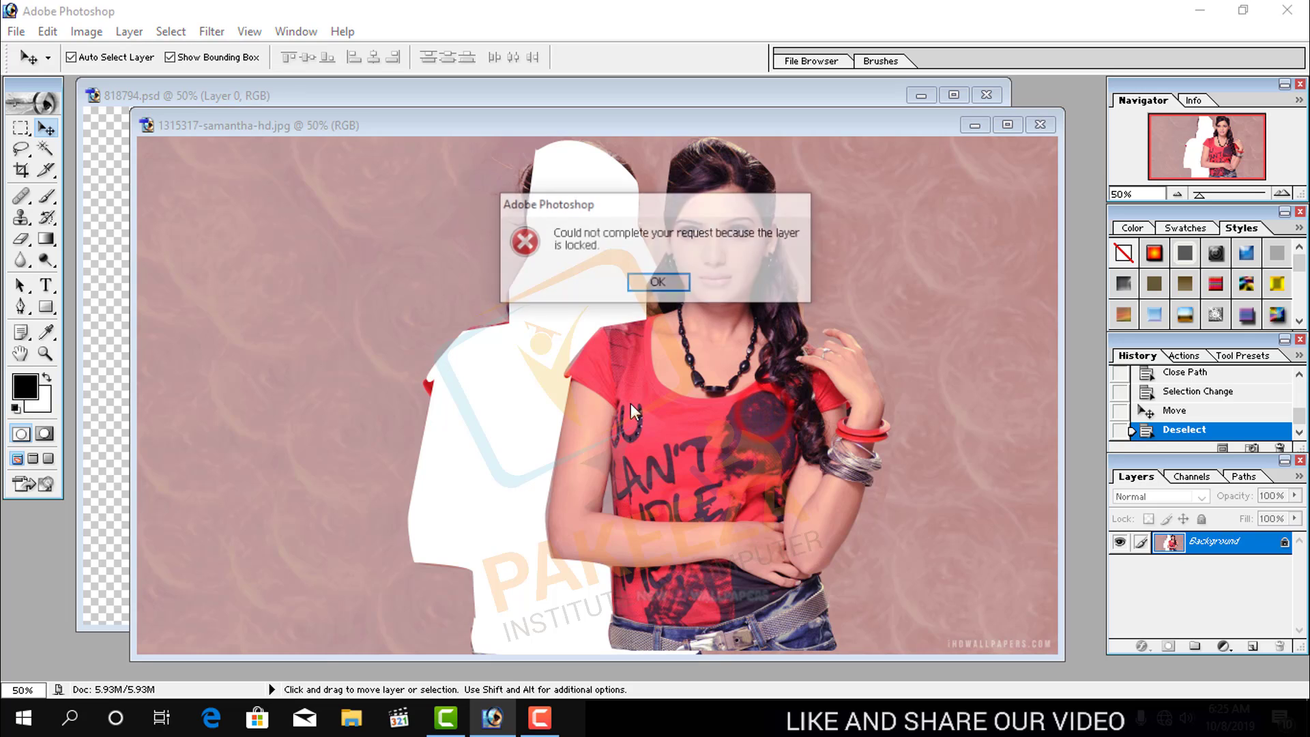
left_click(659, 283)
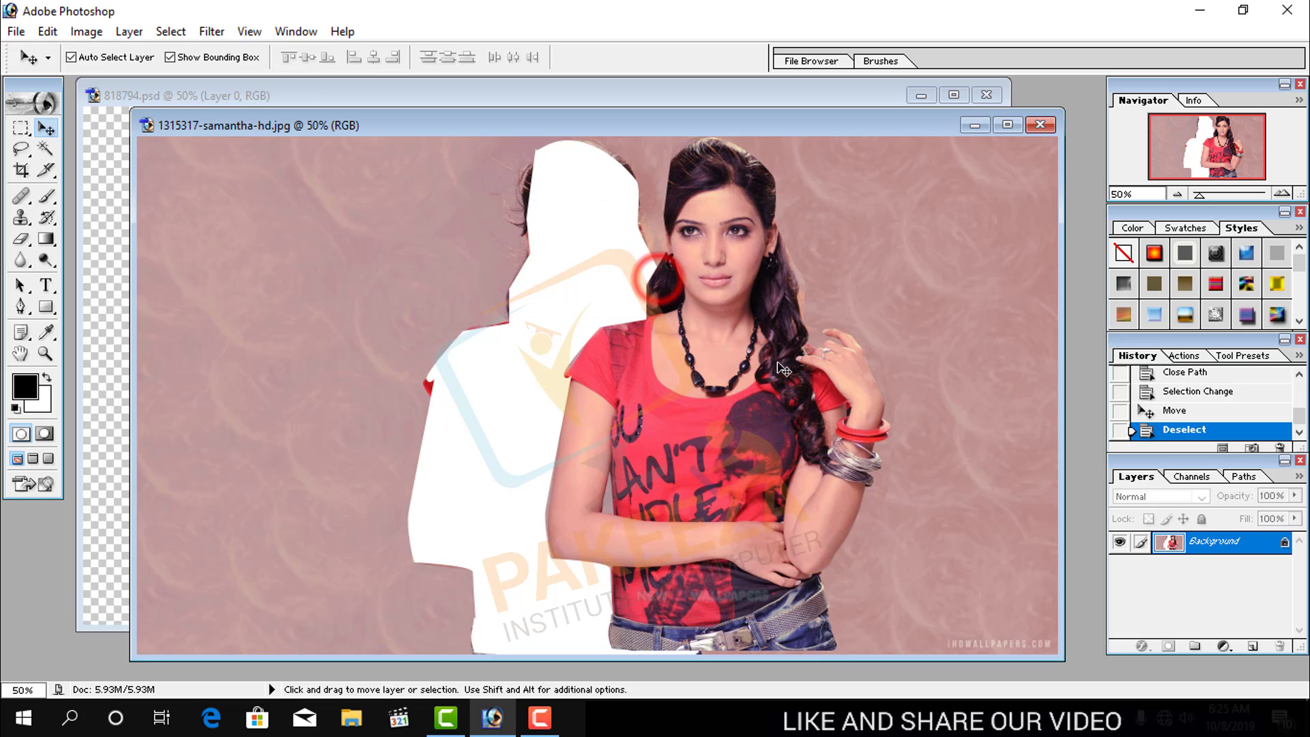
left_click(705, 418)
left_click(660, 282)
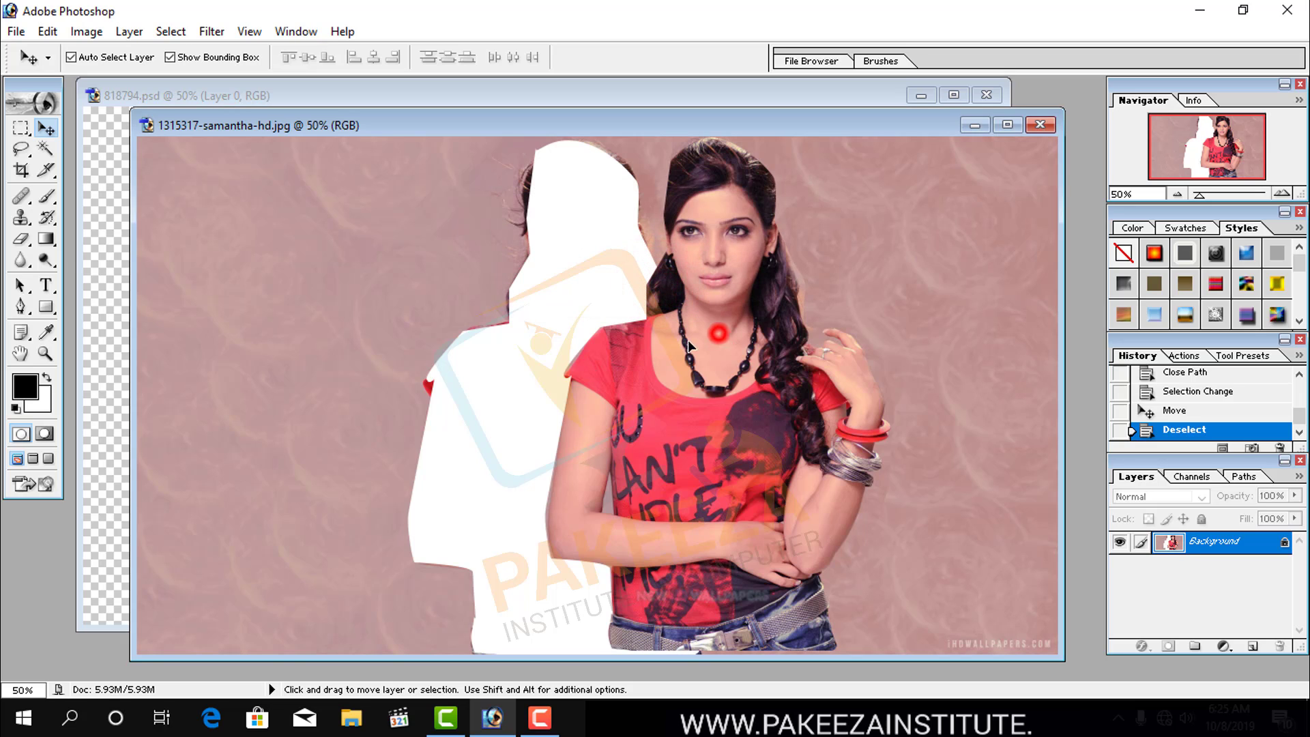
left_click(688, 342)
left_click(658, 283)
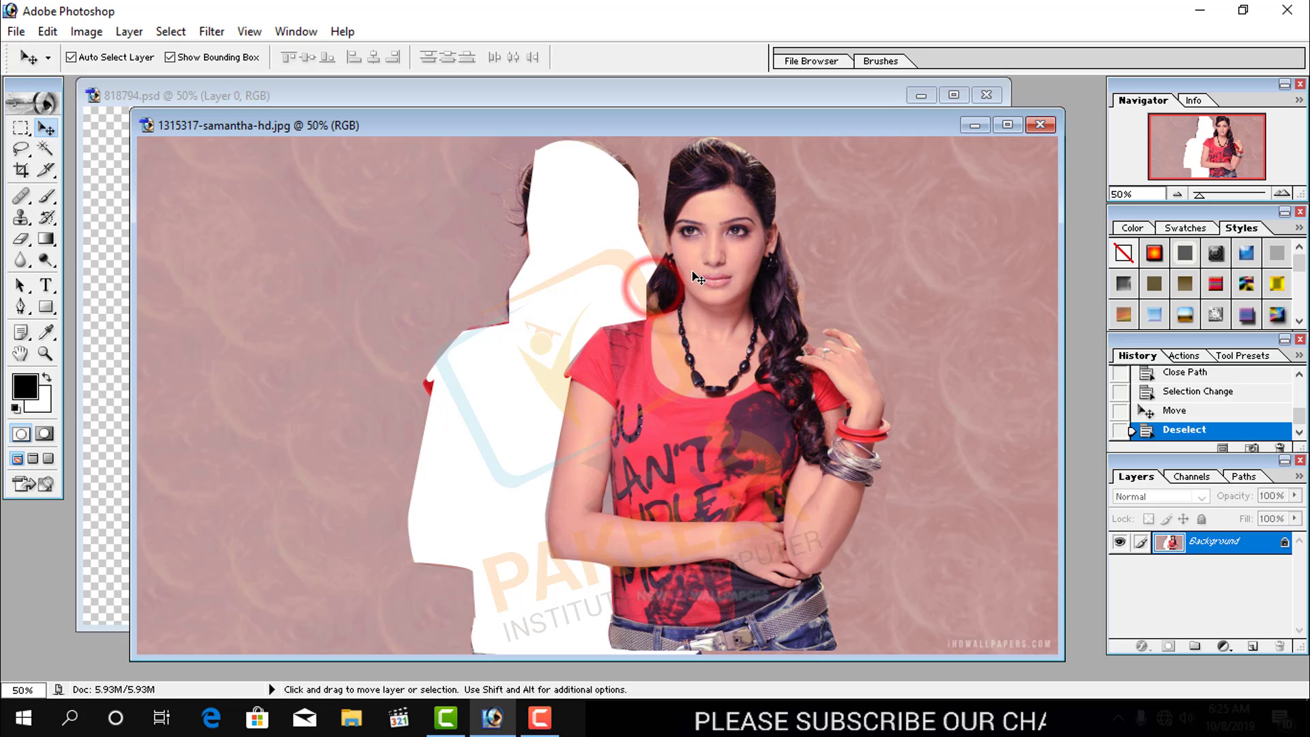
left_click(730, 363)
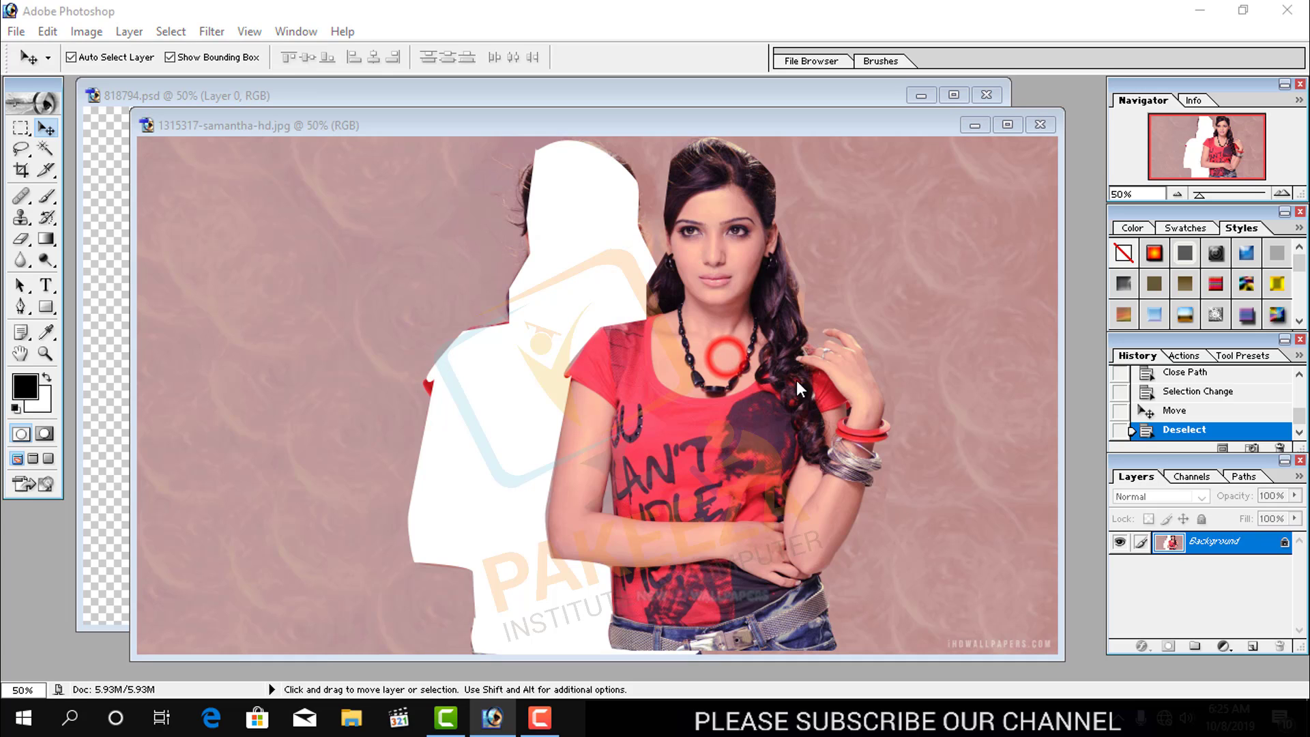
left_click(676, 285)
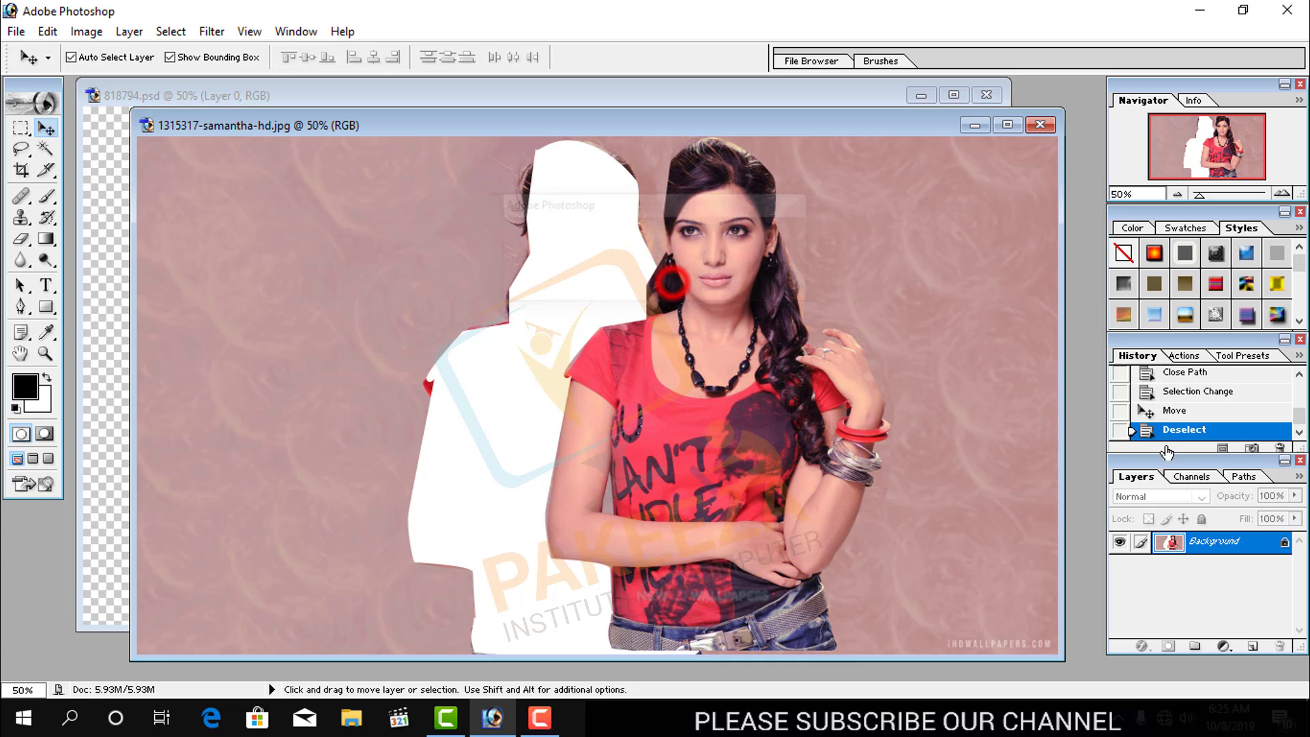
- Save the Work Path as Path 1 in the Paths panel; dismiss another locked-layer warning
left_click(1246, 478)
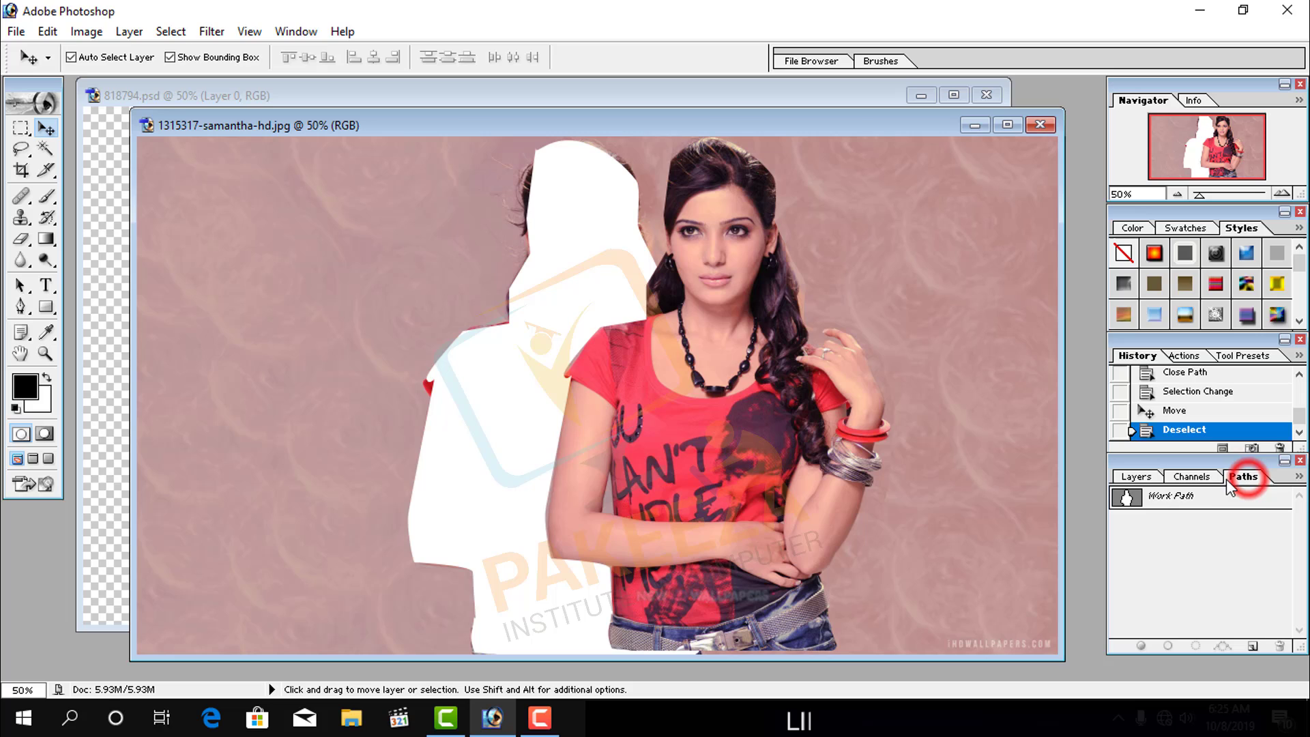
double_click(1151, 499)
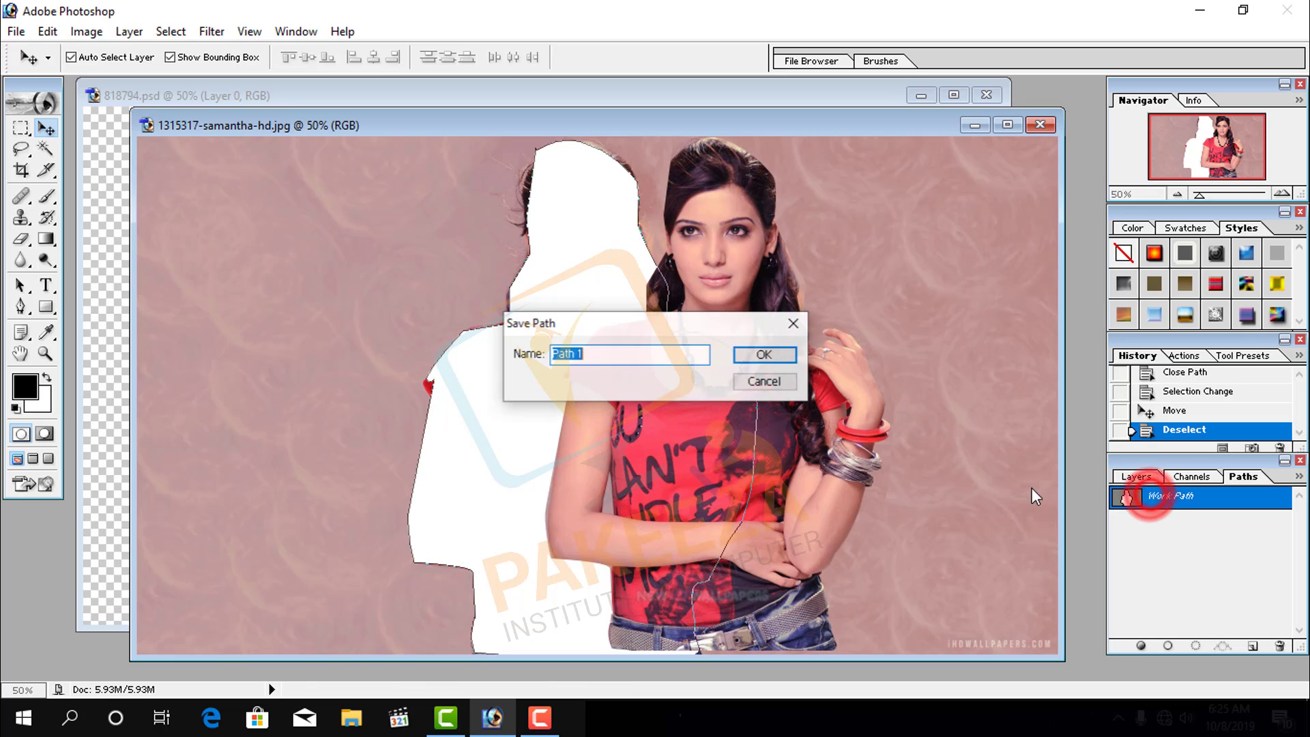
left_click(770, 357)
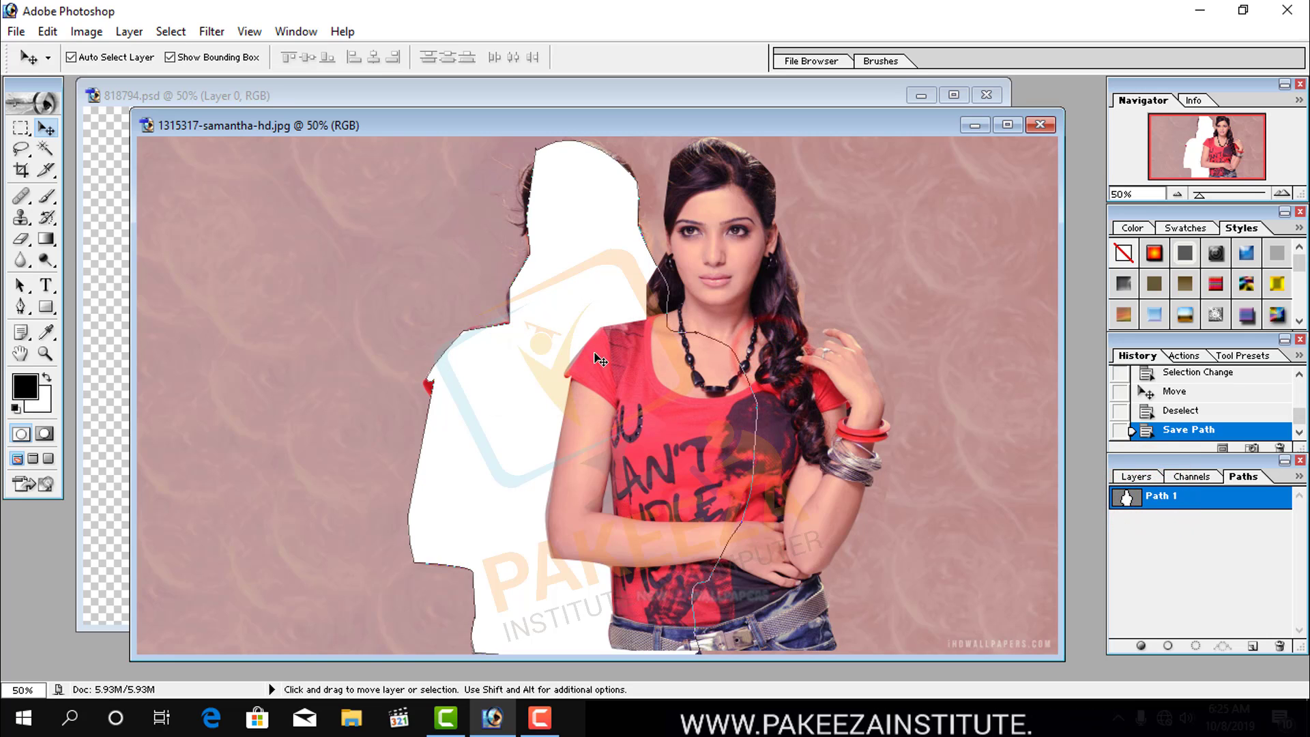
left_click(568, 329)
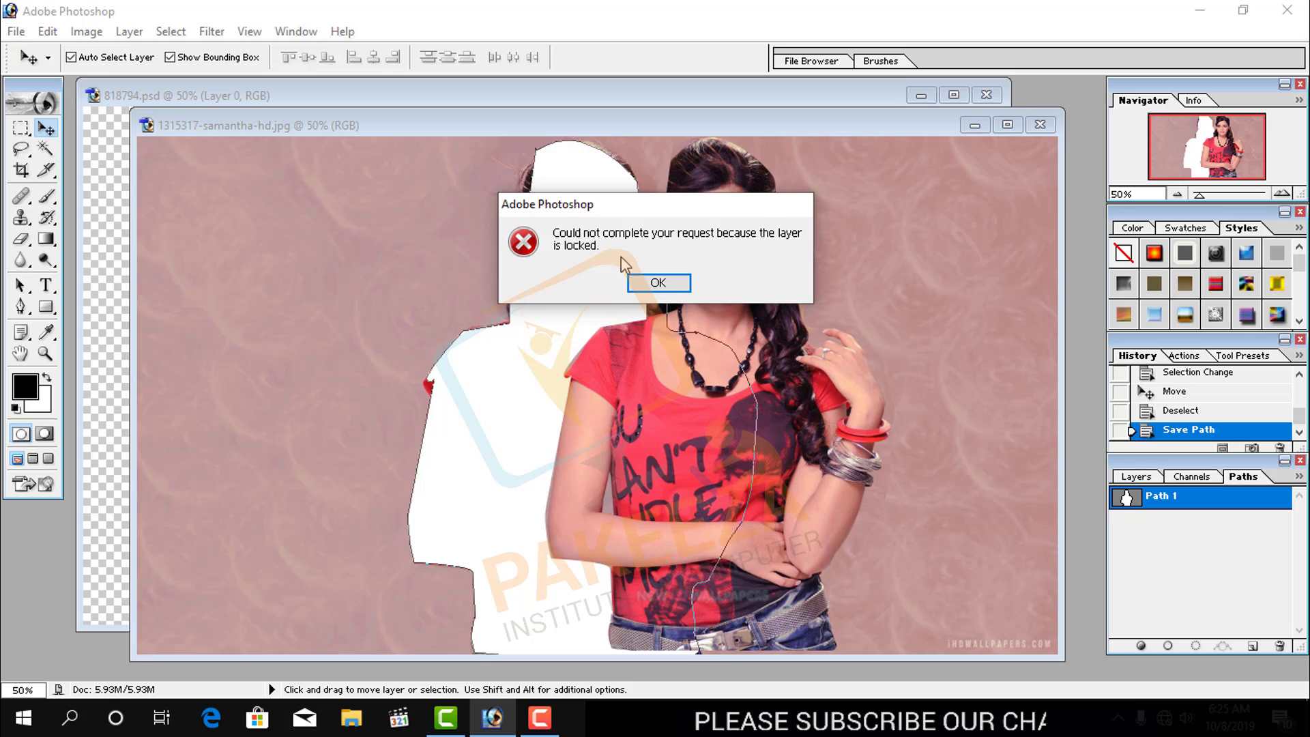
left_click(658, 283)
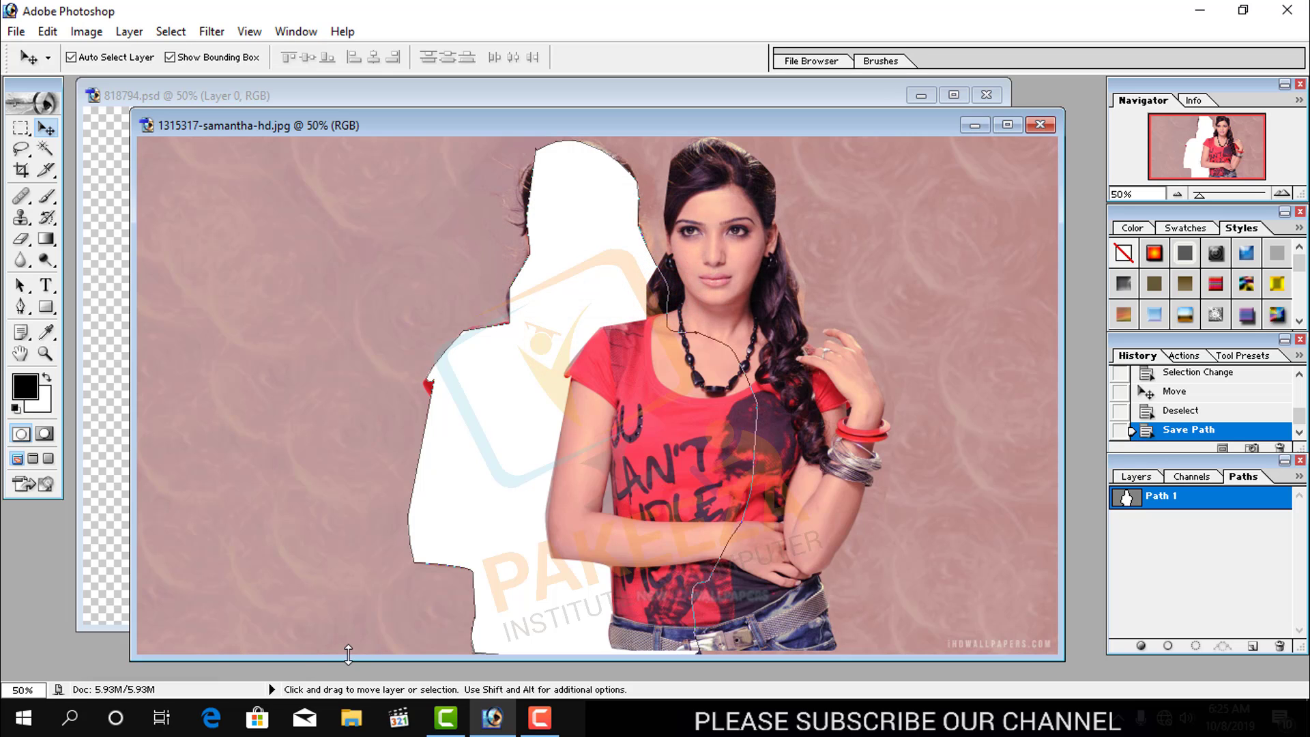
- Load Path 1 as a selection with Ctrl+Enter and drag the woman further right
key("ctrl+Return")
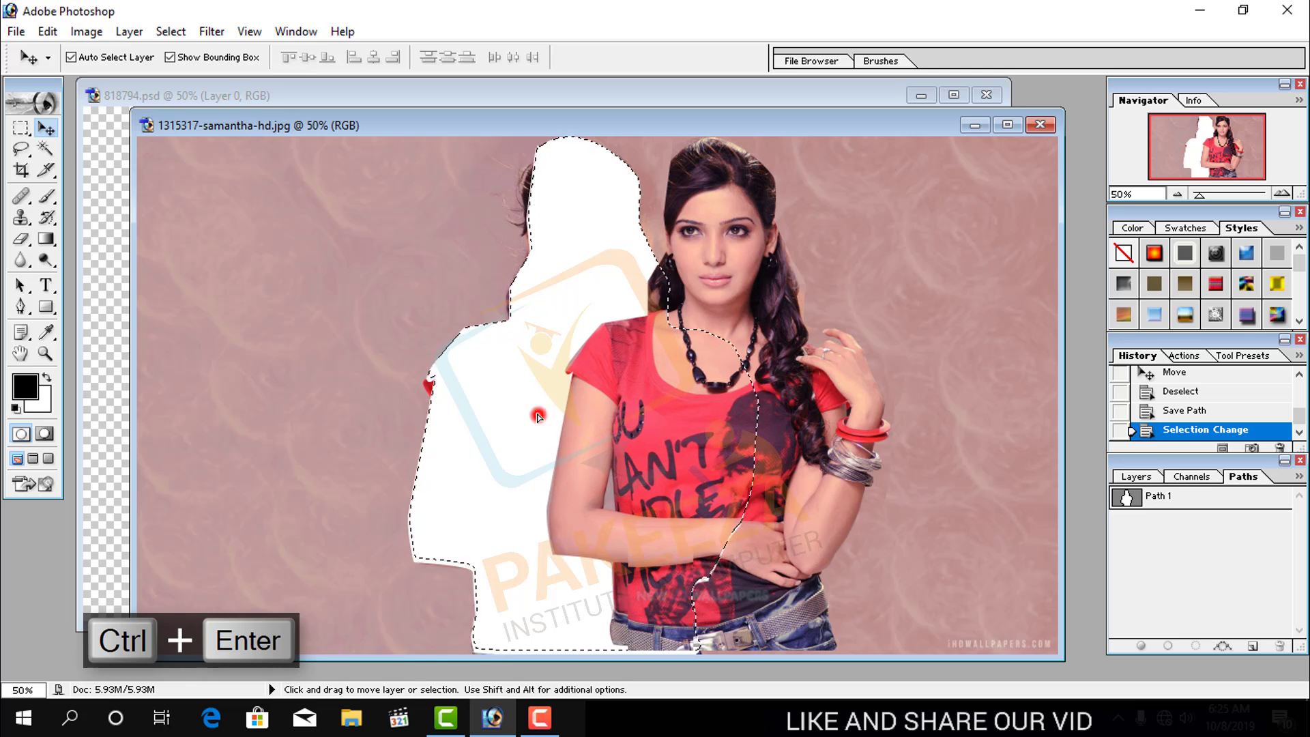
mouse_move(537, 416)
left_mouse_down()
mouse_move(677, 421)
mouse_move(490, 443)
left_mouse_up()
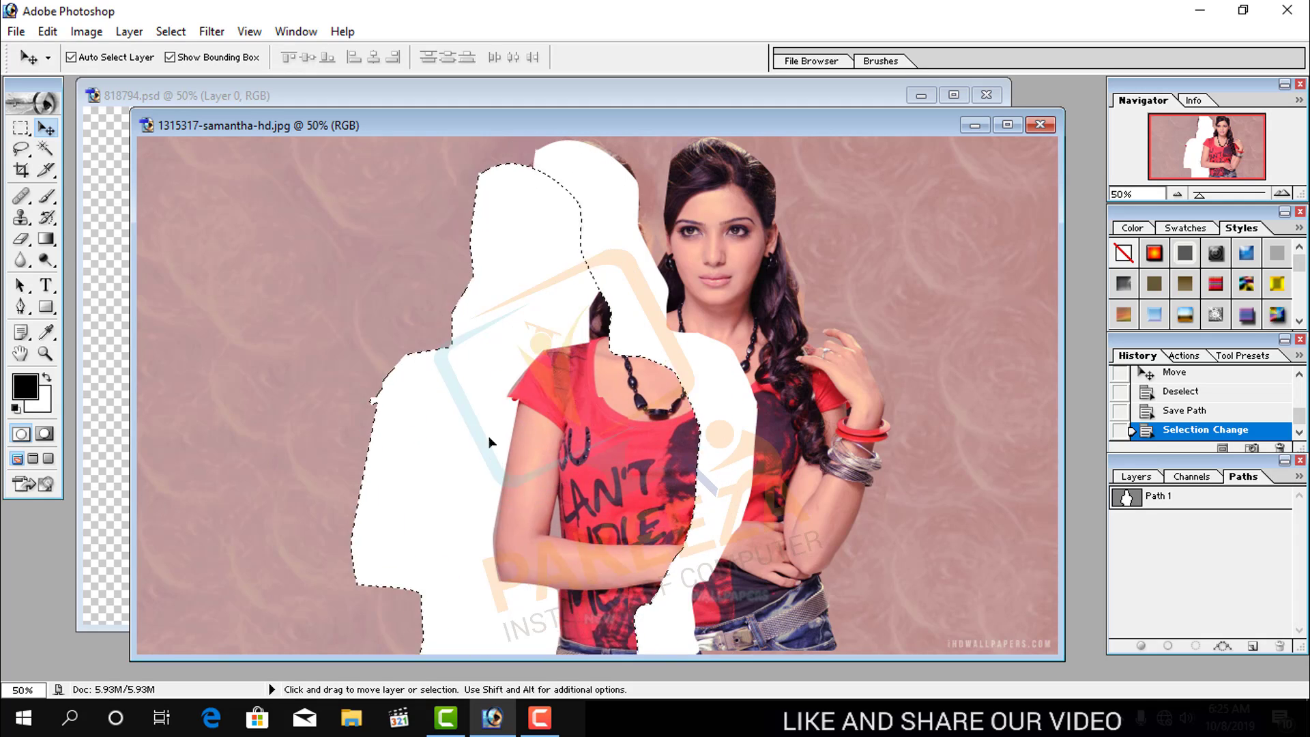
mouse_move(490, 442)
left_mouse_down()
mouse_move(415, 413)
mouse_move(829, 417)
mouse_move(713, 419)
mouse_move(747, 420)
mouse_move(710, 433)
mouse_move(768, 439)
mouse_move(728, 419)
mouse_move(739, 394)
left_mouse_up()
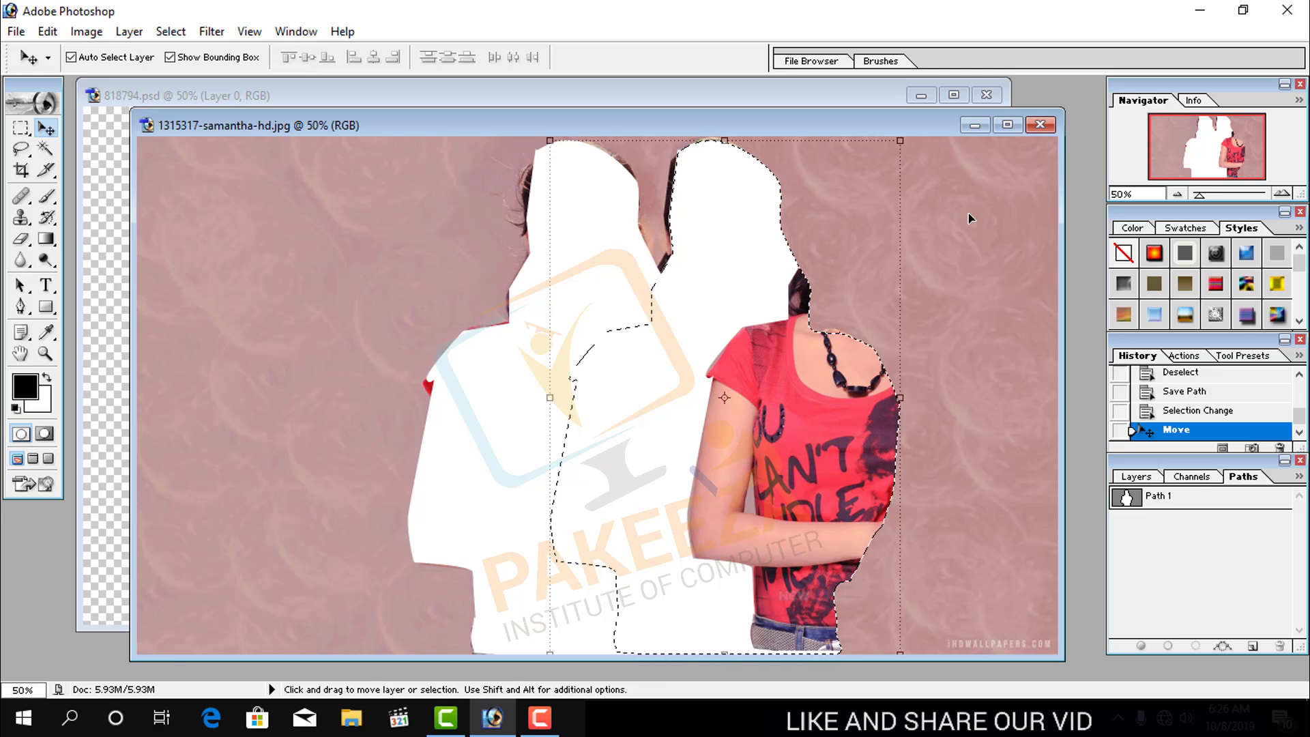
- Close 1315317-samantha-hd.jpg without saving, leaving the 818794.psd composite with Layer 5 on top
left_click(1040, 124)
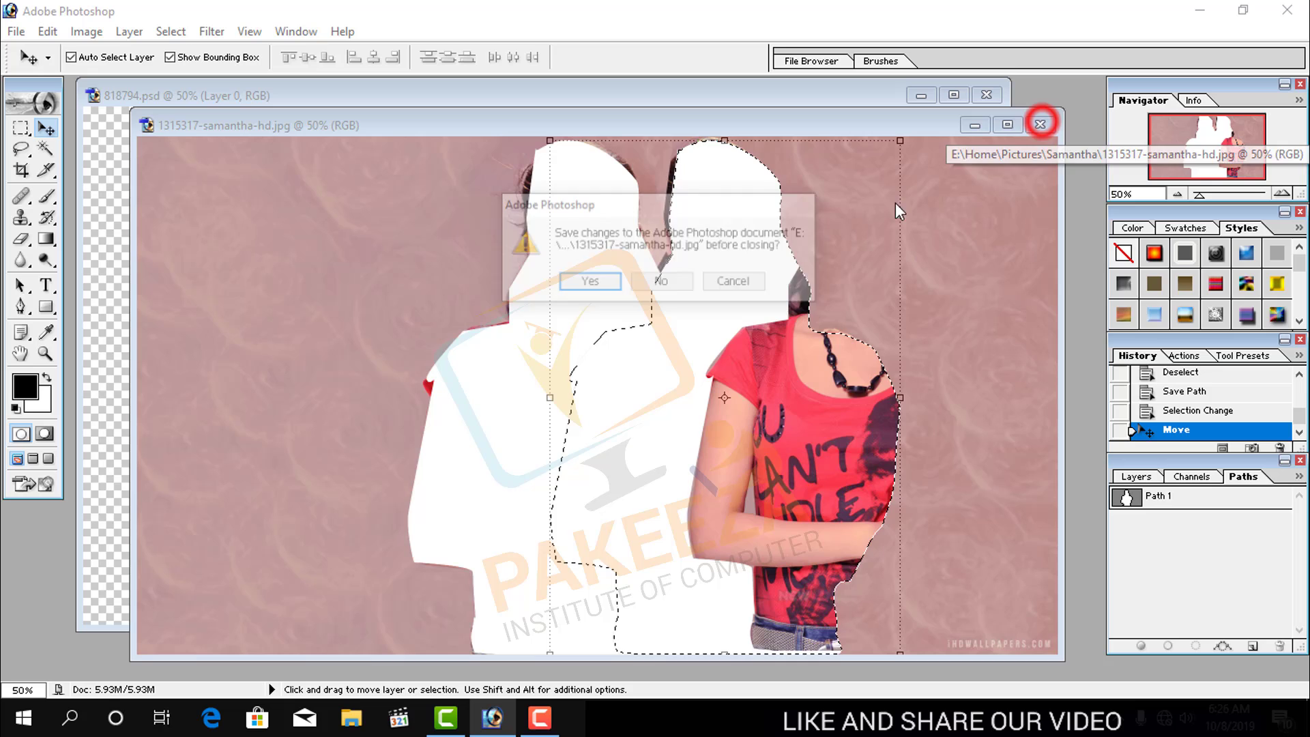
left_click(673, 284)
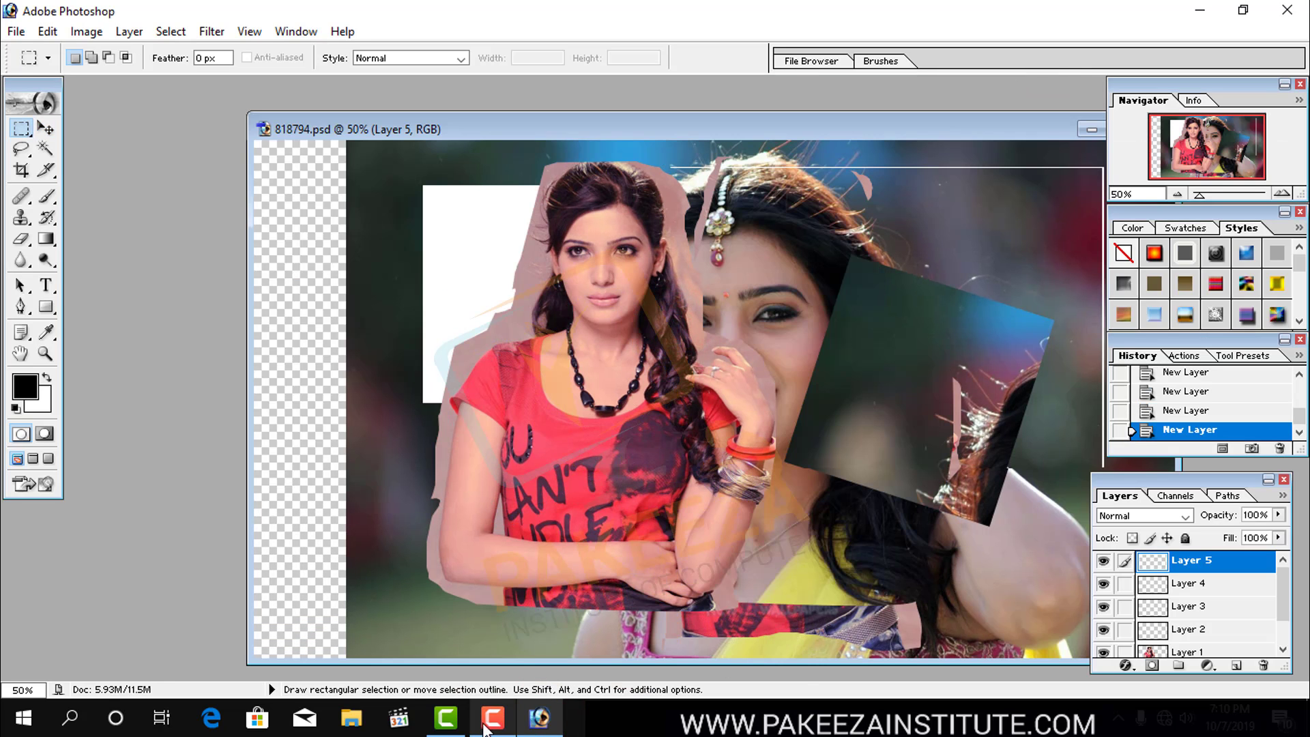
left_click(486, 724)
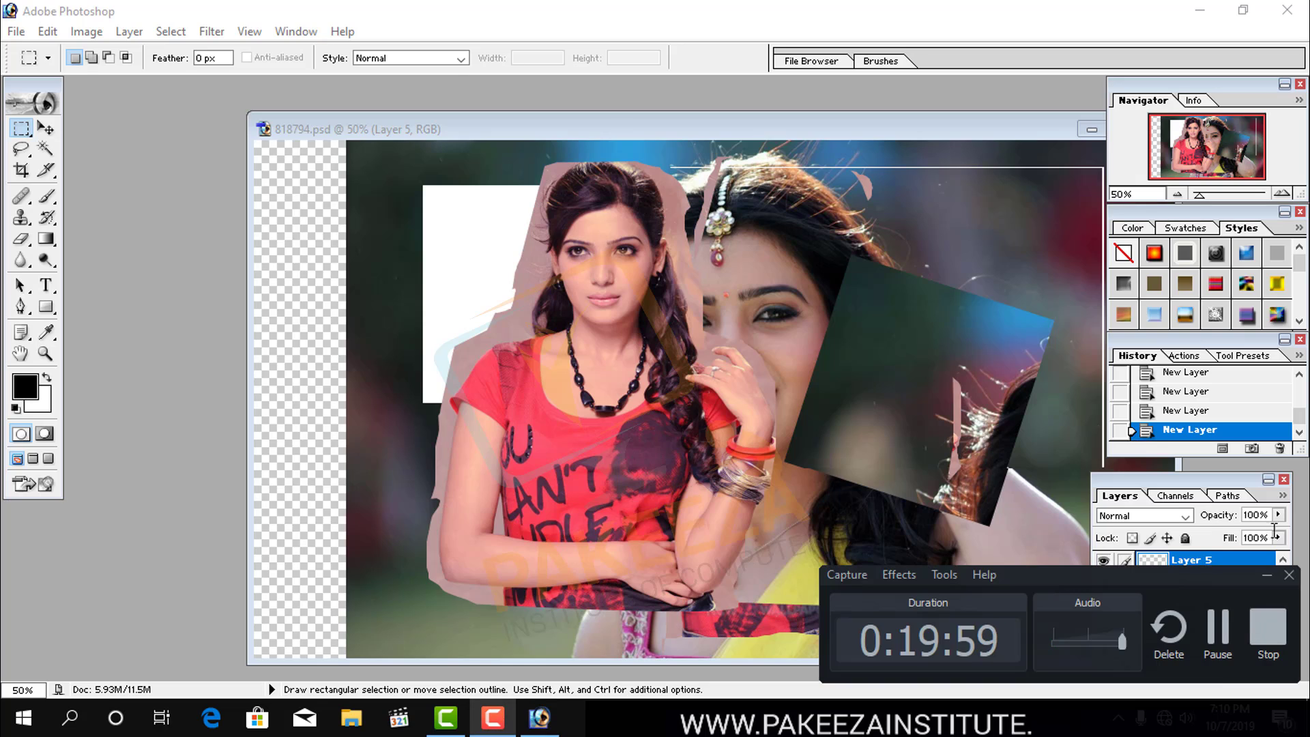
left_click(1227, 643)
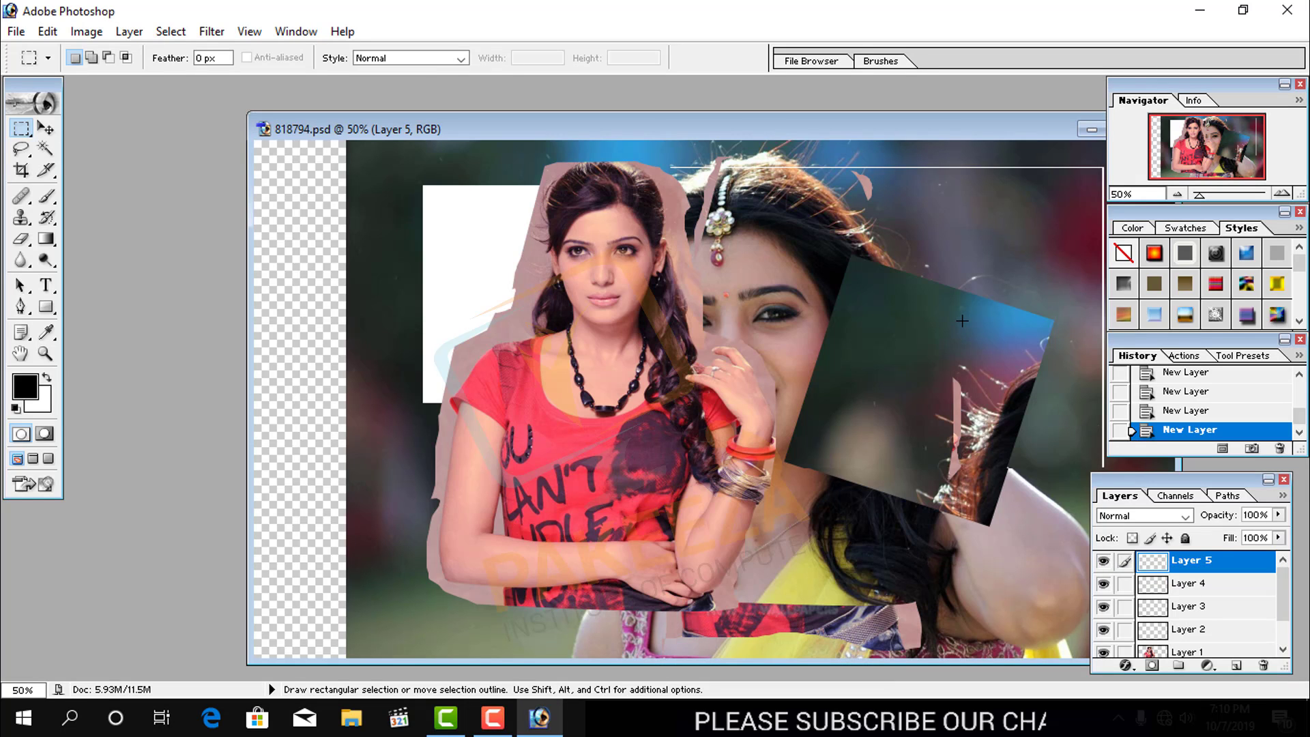